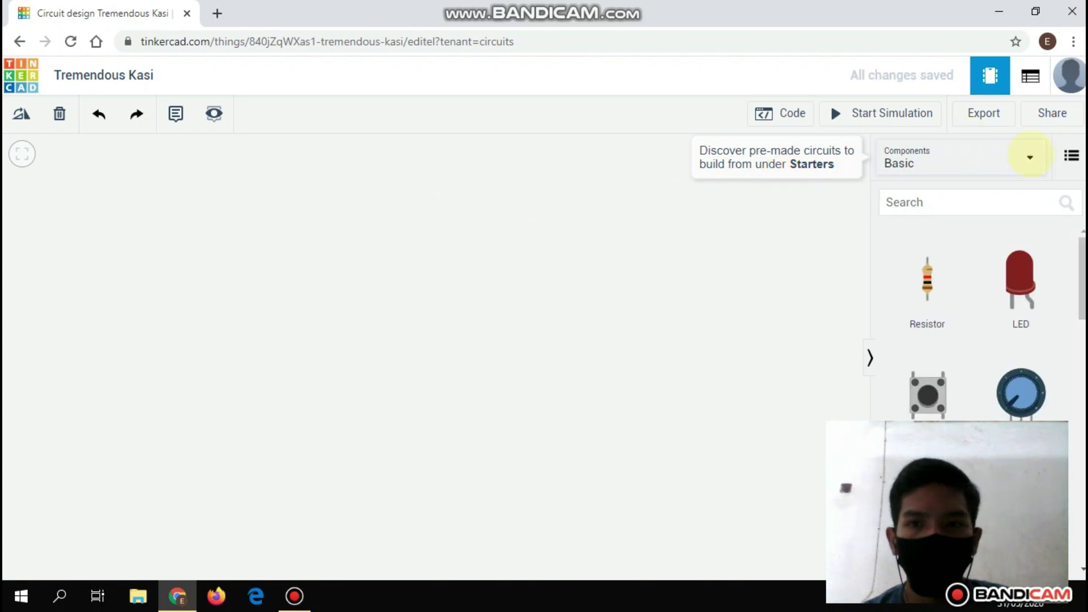
Show all available components and place three resistors side by side on the empty workspace.
{"action": "left_click", "coordinate": [1032, 155]}
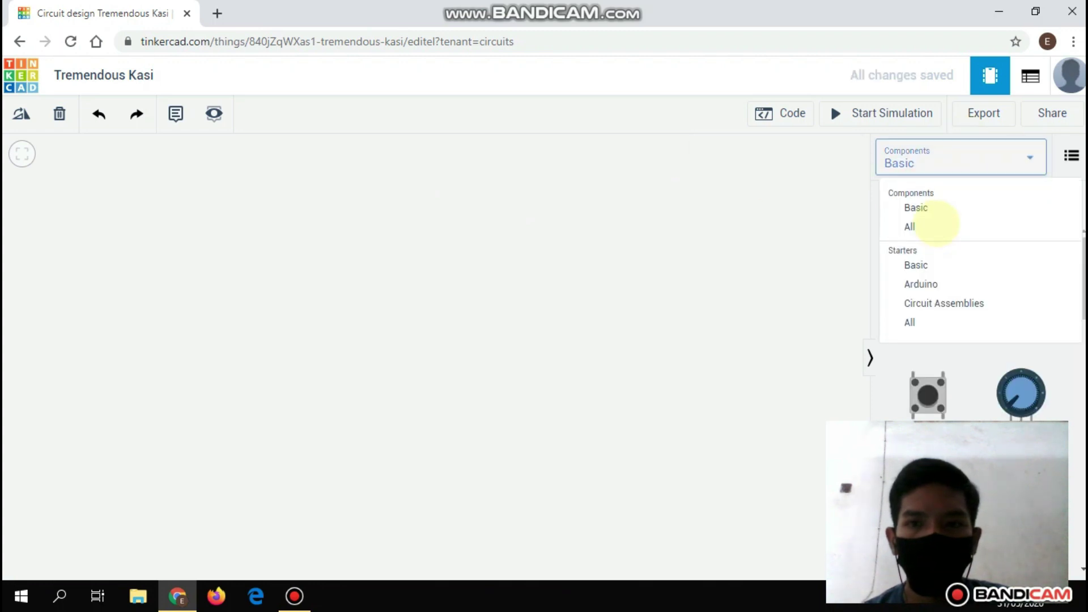
{"action": "left_click", "coordinate": [918, 226]}
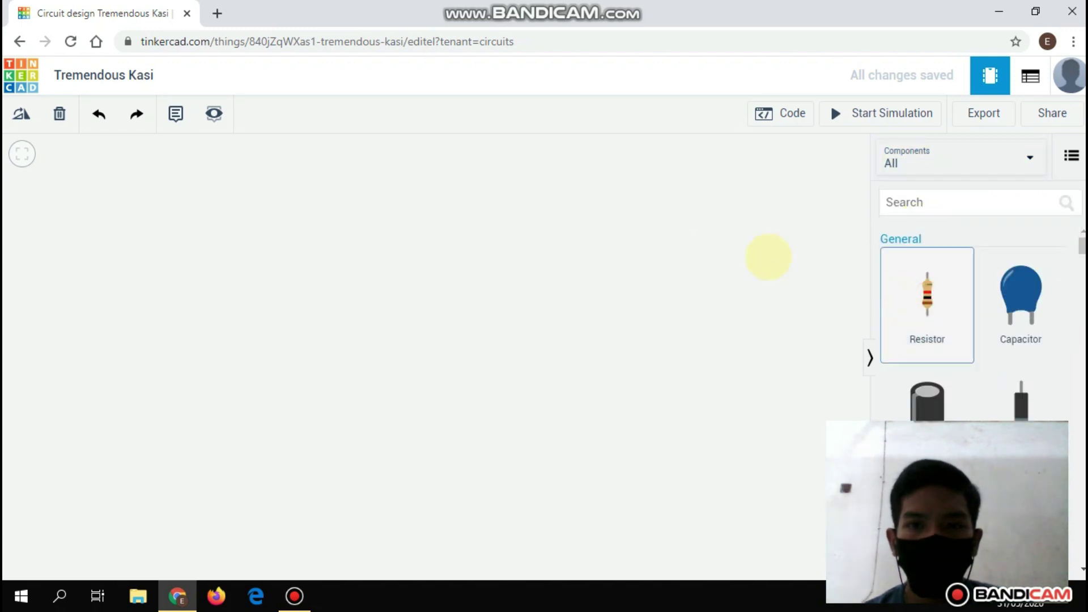
{"action": "left_click_drag", "start_coordinate": [654, 189], "coordinate": [616, 168]}
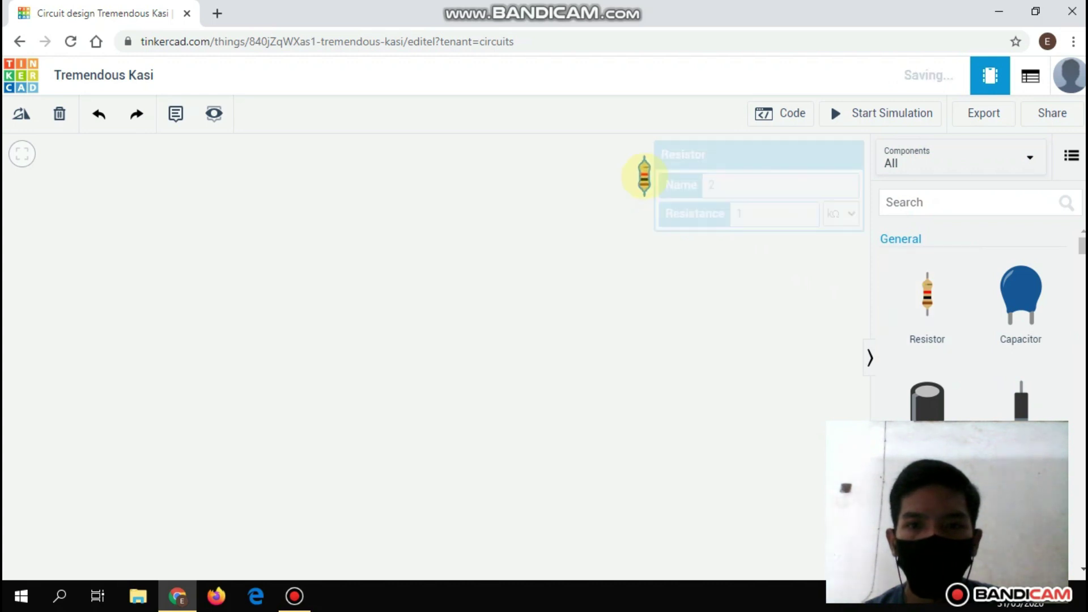
{"action": "left_click_drag", "start_coordinate": [921, 292], "coordinate": [616, 182]}
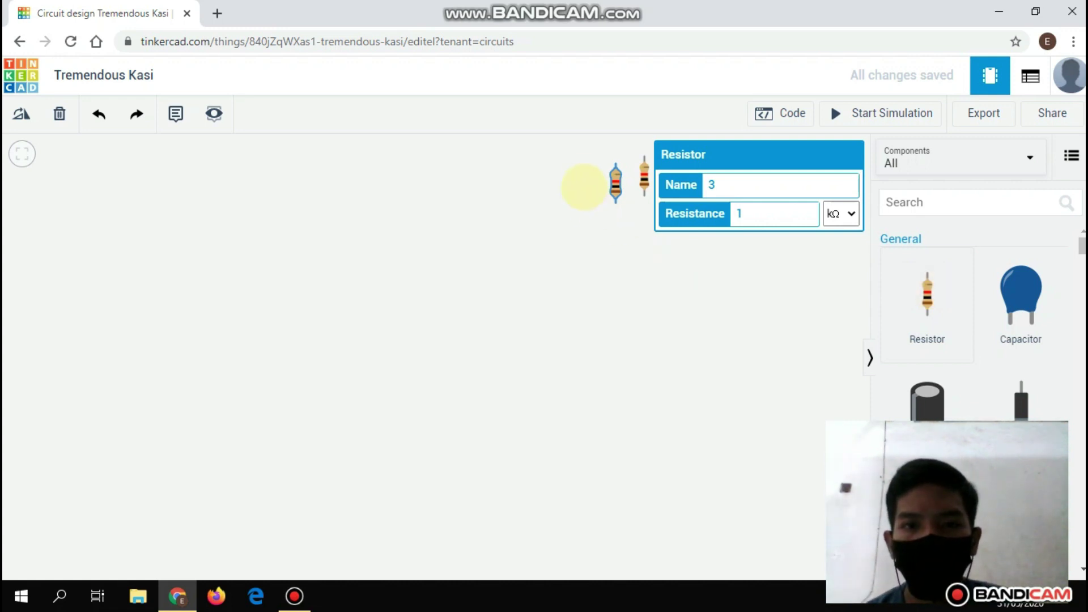
{"action": "left_click_drag", "start_coordinate": [584, 187], "coordinate": [583, 177]}
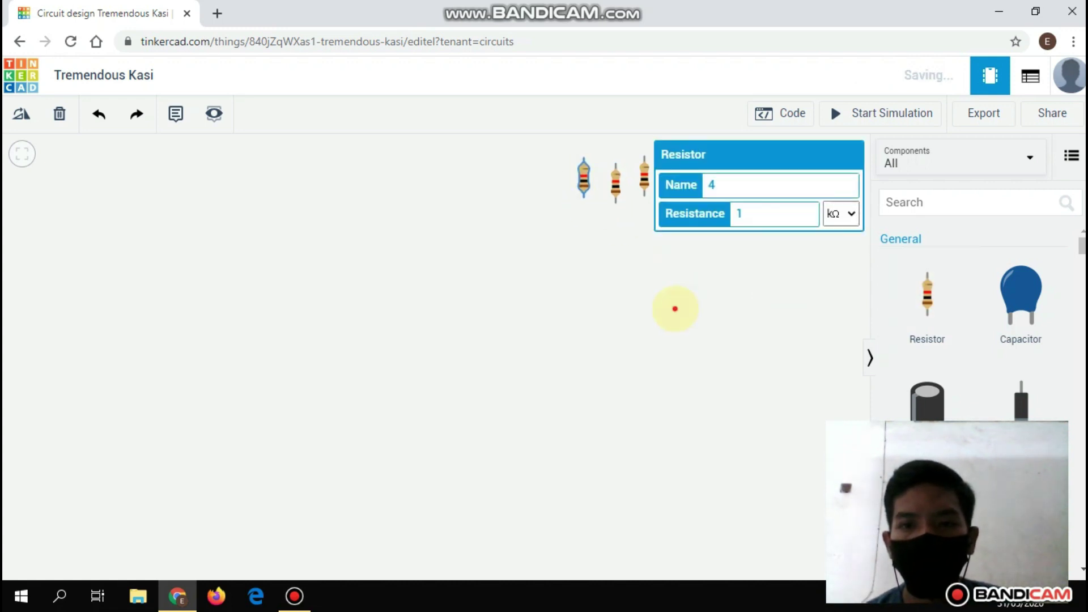
{"action": "left_click", "coordinate": [675, 309]}
Add a photoresistor beside the three resistors.
{"action": "scroll", "coordinate": [675, 309], "scroll_direction": "down", "scroll_amount": 1}
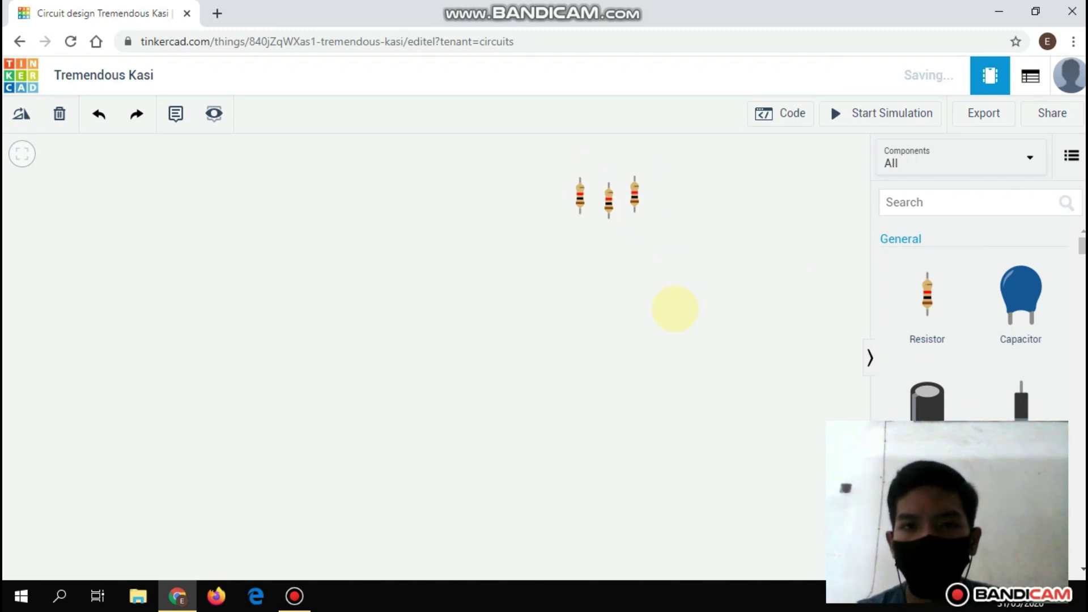
{"action": "scroll", "coordinate": [674, 309], "scroll_direction": "down", "scroll_amount": 1}
{"action": "scroll", "coordinate": [1071, 292], "scroll_direction": "down", "scroll_amount": 5}
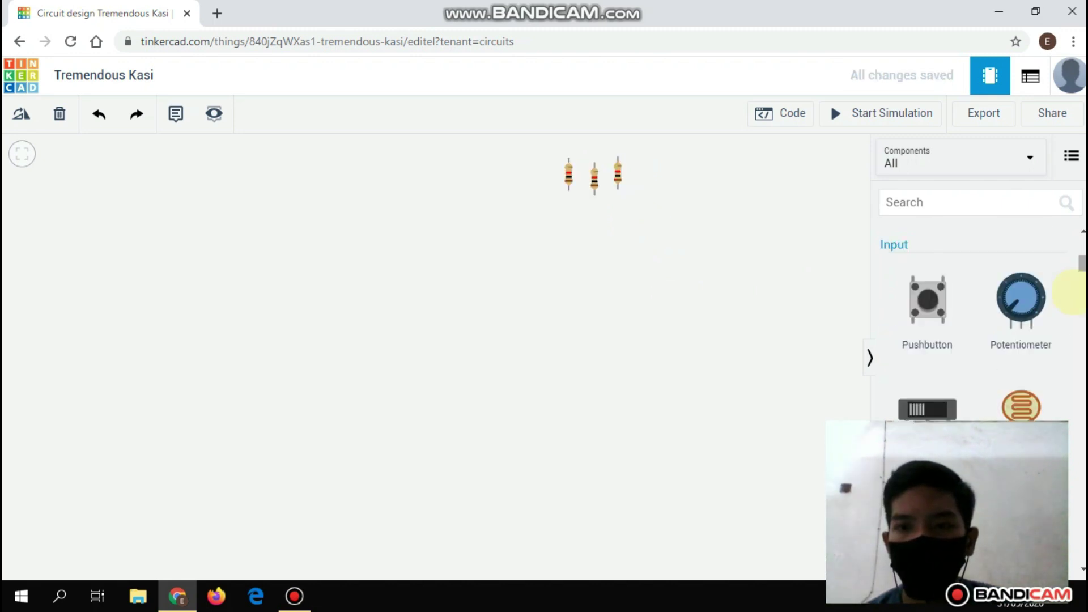
{"action": "scroll", "coordinate": [1071, 291], "scroll_direction": "down", "scroll_amount": 1}
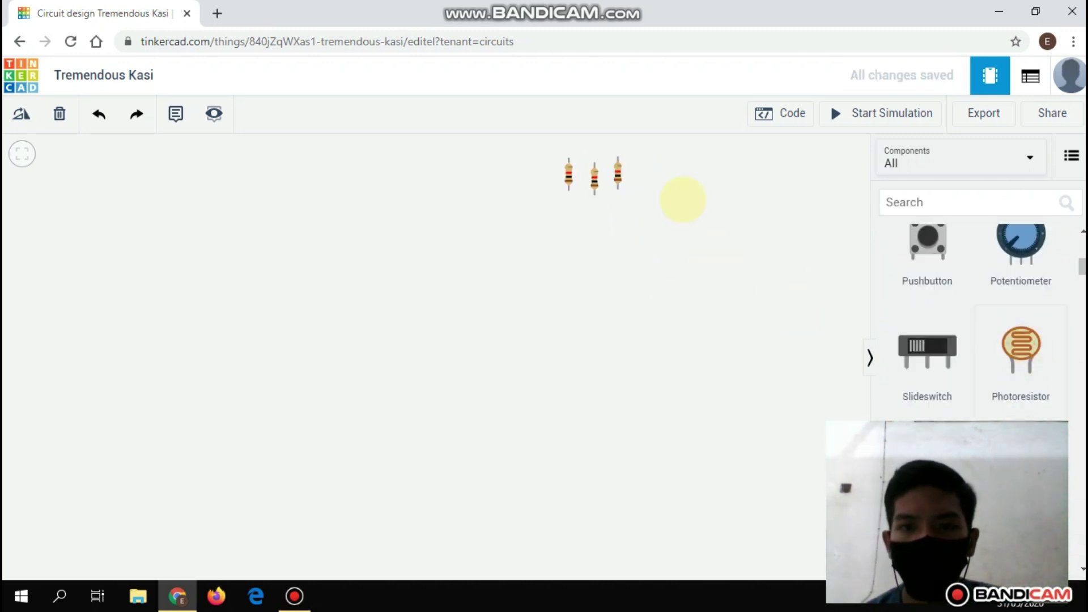
{"action": "left_click", "coordinate": [668, 172]}
Add an HC-SR04 ultrasonic distance sensor below the resistors and a TMP36 temperature sensor beside it.
{"action": "left_click_drag", "start_coordinate": [768, 281], "coordinate": [722, 282]}
{"action": "scroll", "coordinate": [932, 352], "scroll_direction": "down", "scroll_amount": 1}
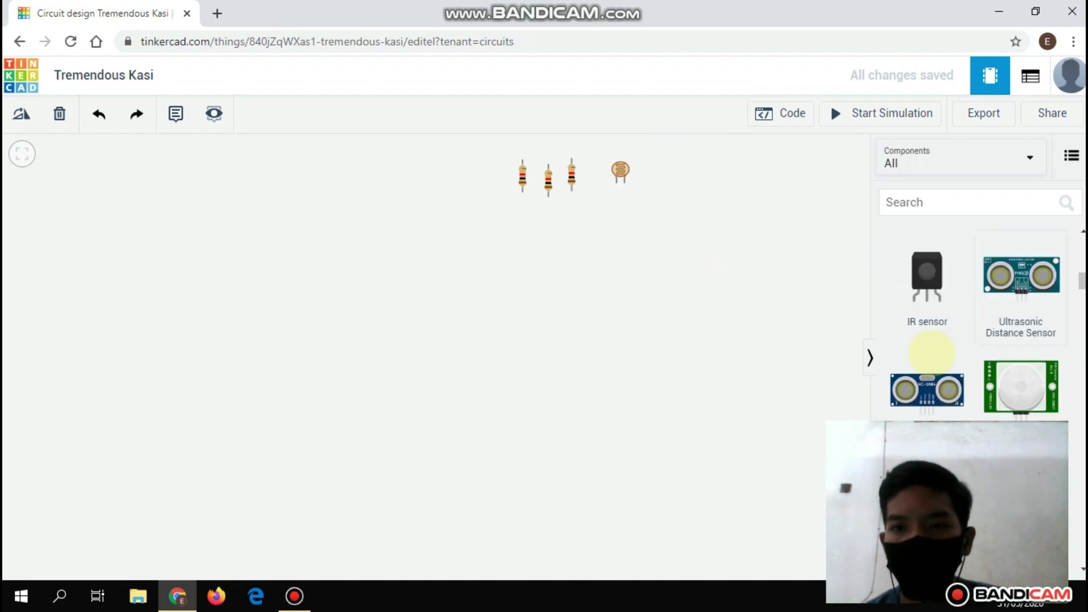
{"action": "left_click", "coordinate": [927, 385]}
{"action": "left_click", "coordinate": [631, 276]}
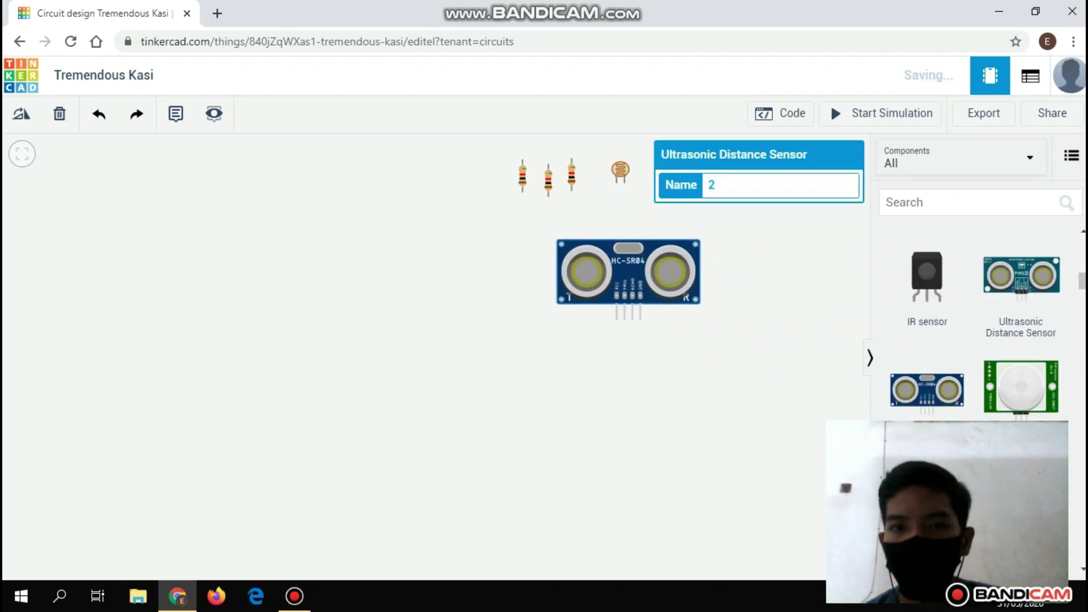
{"action": "scroll", "coordinate": [944, 326], "scroll_direction": "down", "scroll_amount": 4}
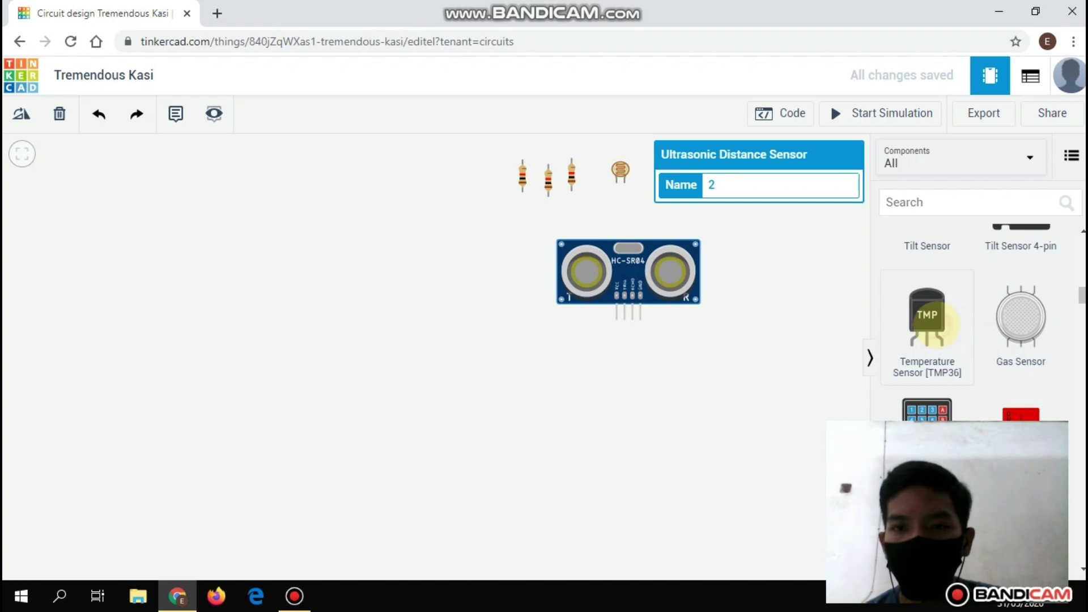
{"action": "left_click", "coordinate": [930, 320]}
{"action": "left_click", "coordinate": [747, 255]}
Place three light bulbs in a row below the ultrasonic distance sensor.
{"action": "scroll", "coordinate": [1076, 237], "scroll_direction": "down", "scroll_amount": 3}
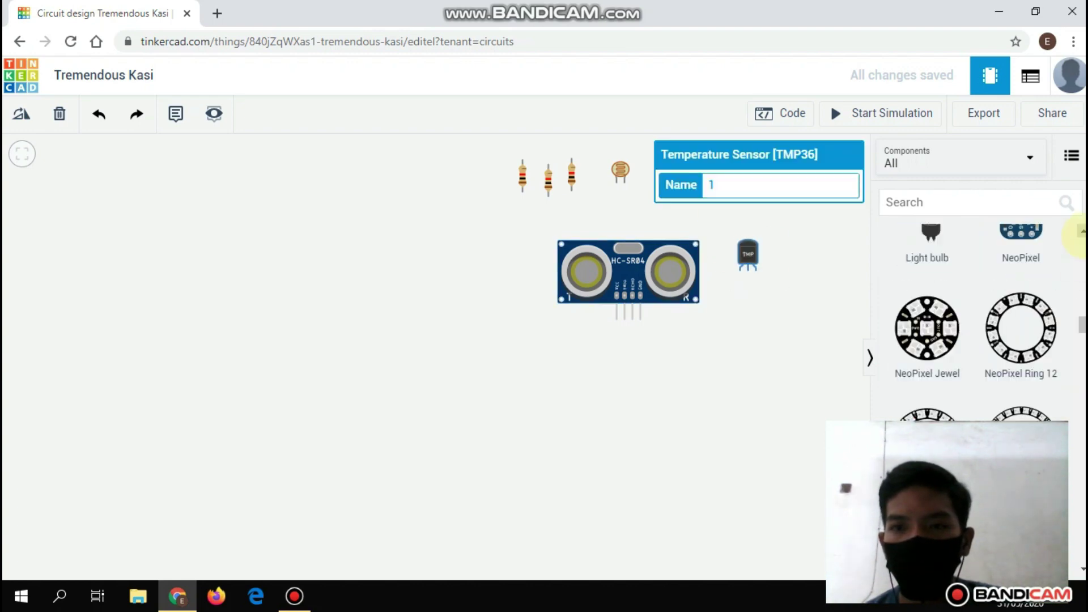
{"action": "left_click", "coordinate": [1082, 233]}
{"action": "left_click", "coordinate": [930, 261]}
{"action": "left_click", "coordinate": [629, 407]}
{"action": "left_click", "coordinate": [932, 265]}
{"action": "left_click", "coordinate": [701, 403]}
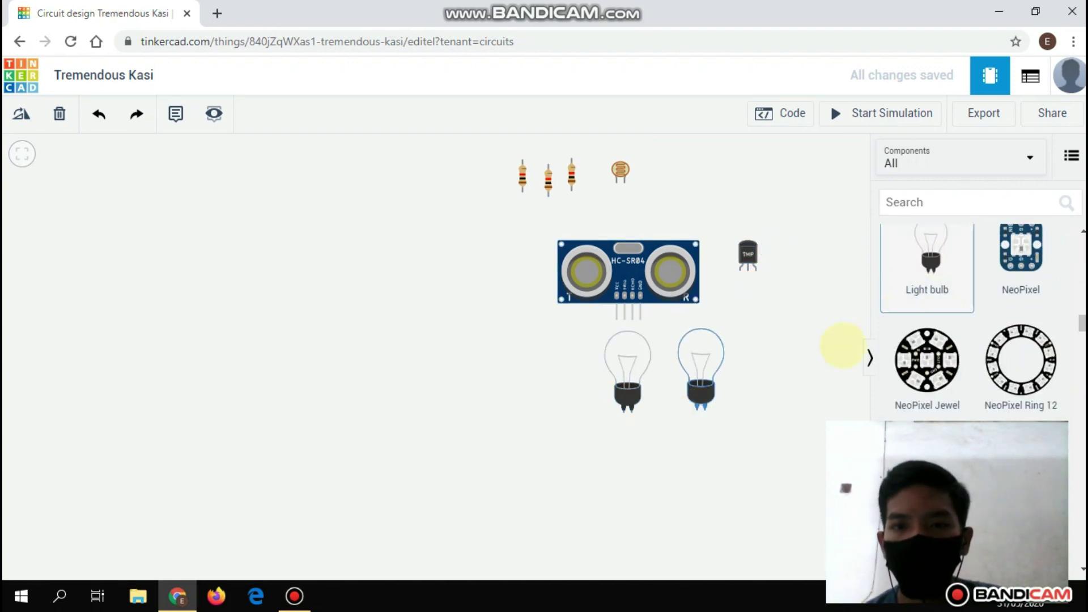
{"action": "left_click", "coordinate": [927, 266]}
{"action": "left_click", "coordinate": [767, 404]}
Add an LCD 16 x 2 display below the row of light bulbs.
{"action": "scroll", "coordinate": [980, 317], "scroll_direction": "down", "scroll_amount": 3}
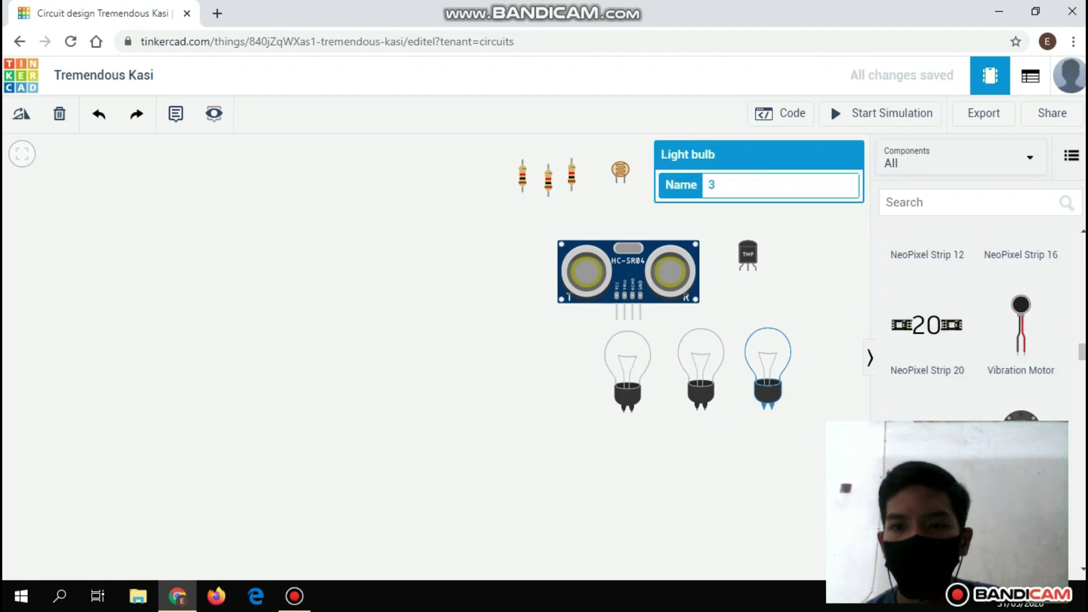
{"action": "scroll", "coordinate": [980, 317], "scroll_direction": "down", "scroll_amount": 5}
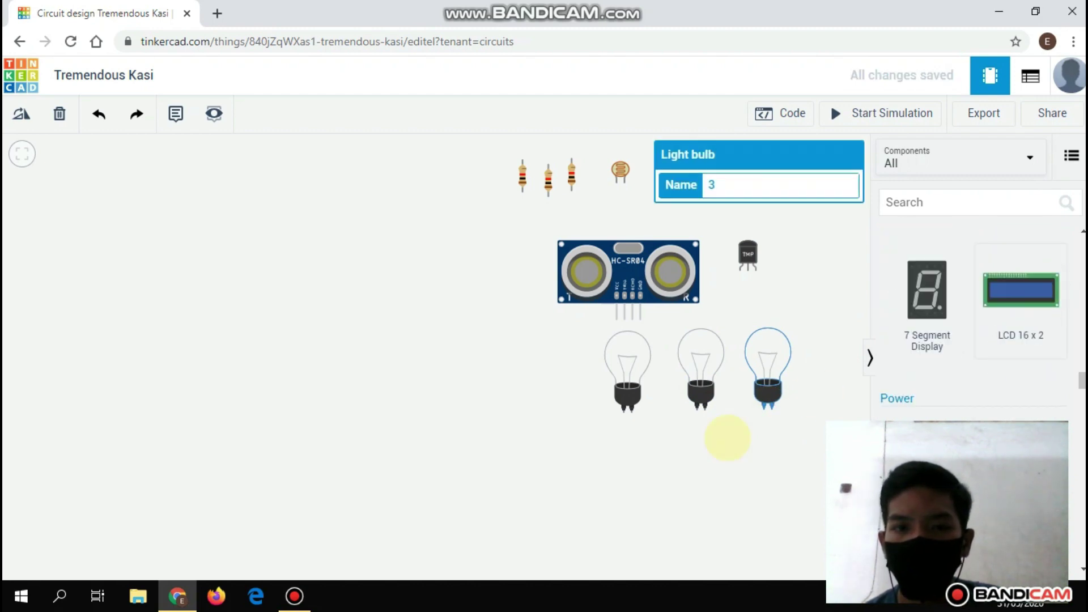
{"action": "left_click", "coordinate": [1021, 300]}
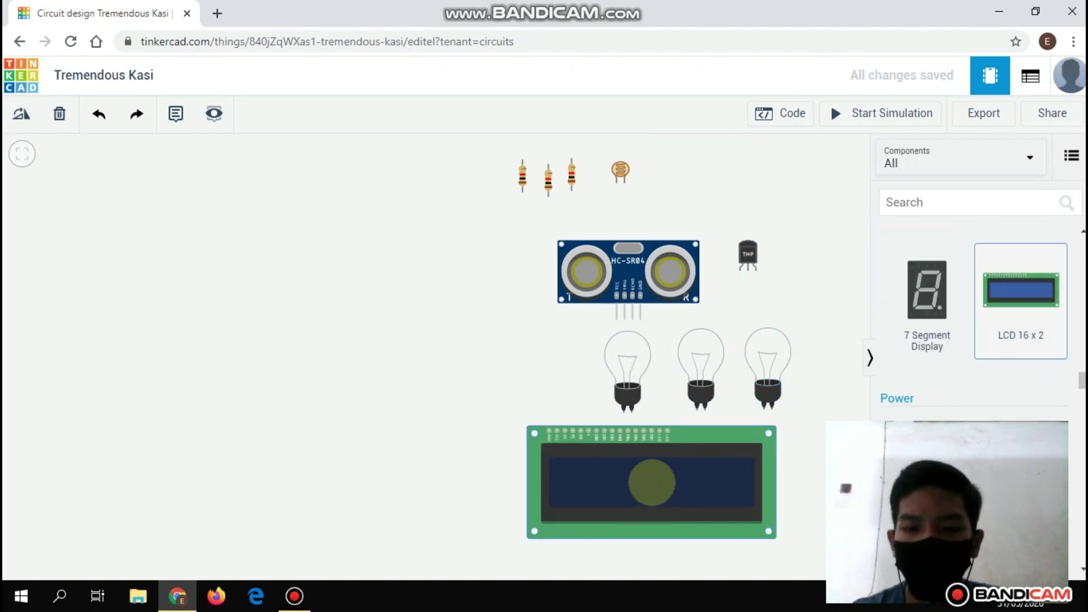
{"action": "left_click", "coordinate": [651, 482]}
Place a full-size breadboard to the left of the resistors and a small breadboard below it.
{"action": "scroll", "coordinate": [1072, 394], "scroll_direction": "down", "scroll_amount": 3}
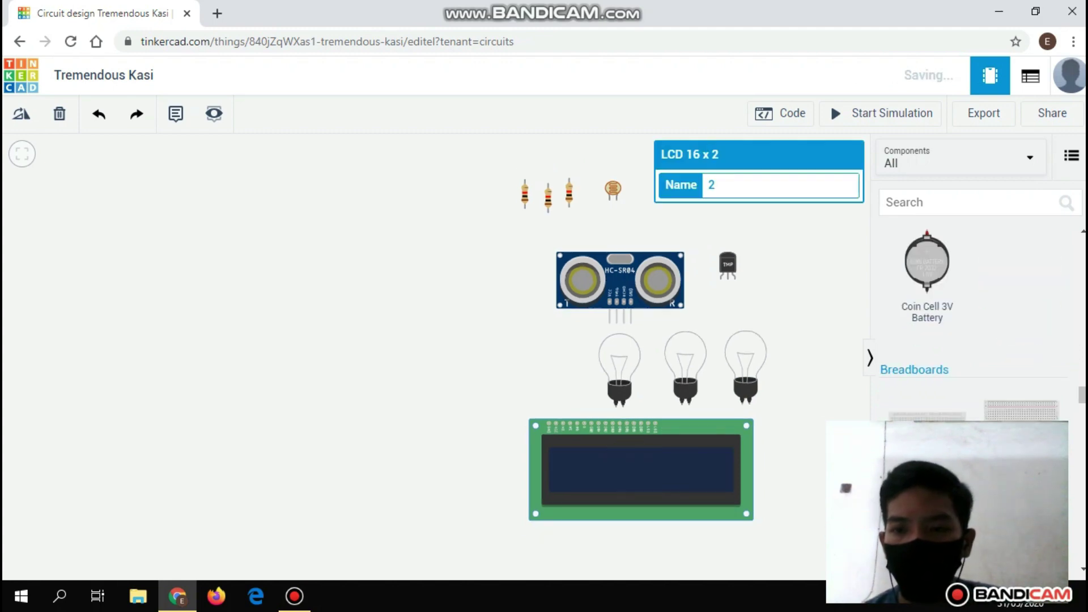
{"action": "scroll", "coordinate": [974, 317], "scroll_direction": "down", "scroll_amount": 2}
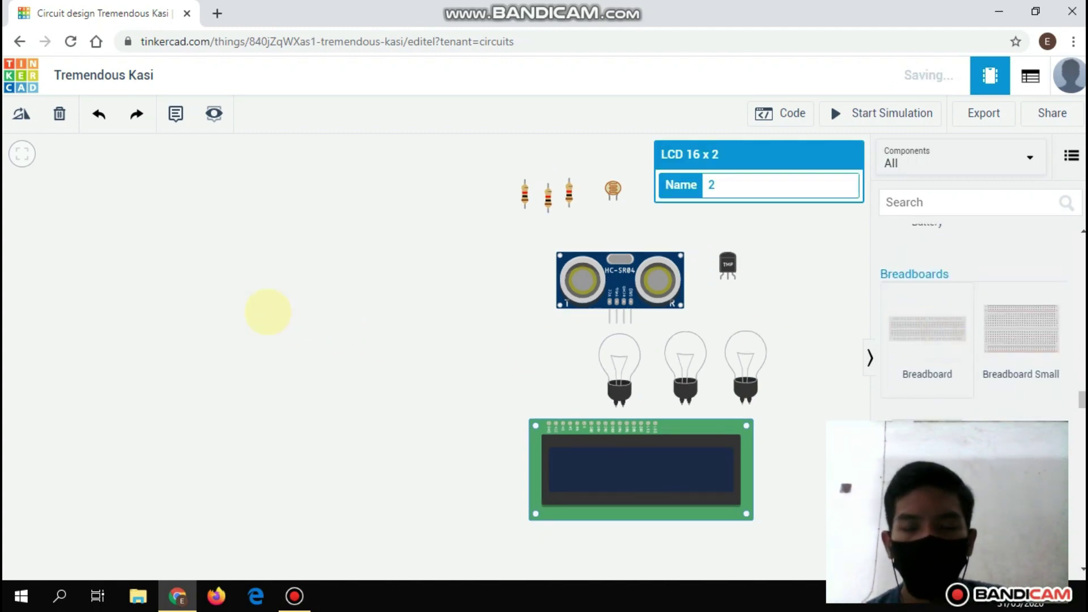
{"action": "left_click", "coordinate": [268, 311]}
{"action": "left_click_drag", "start_coordinate": [319, 260], "coordinate": [323, 185]}
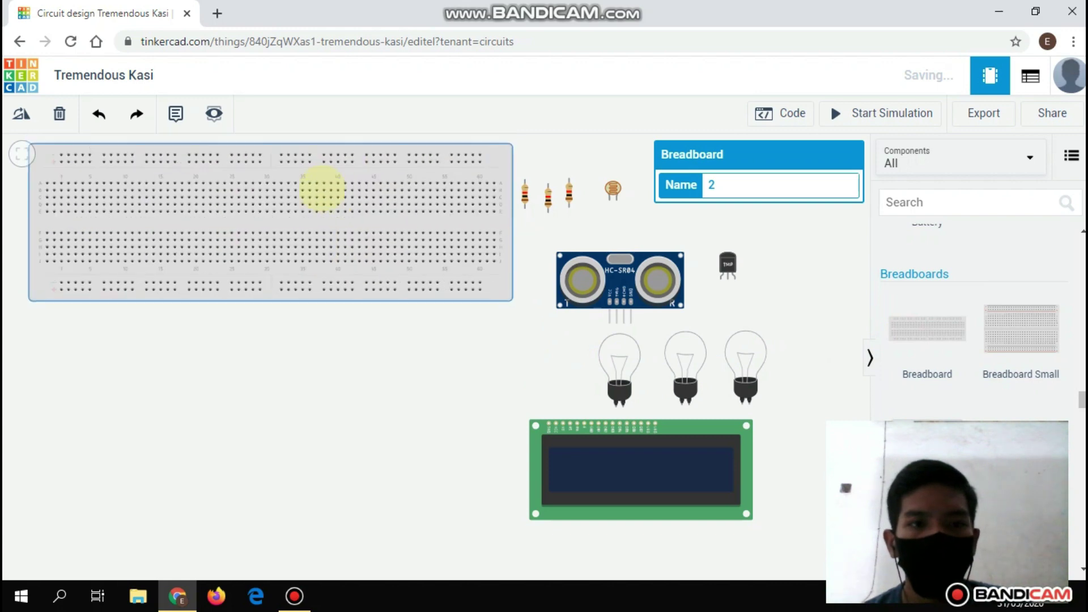
{"action": "scroll", "coordinate": [460, 300], "scroll_direction": "down", "scroll_amount": 1}
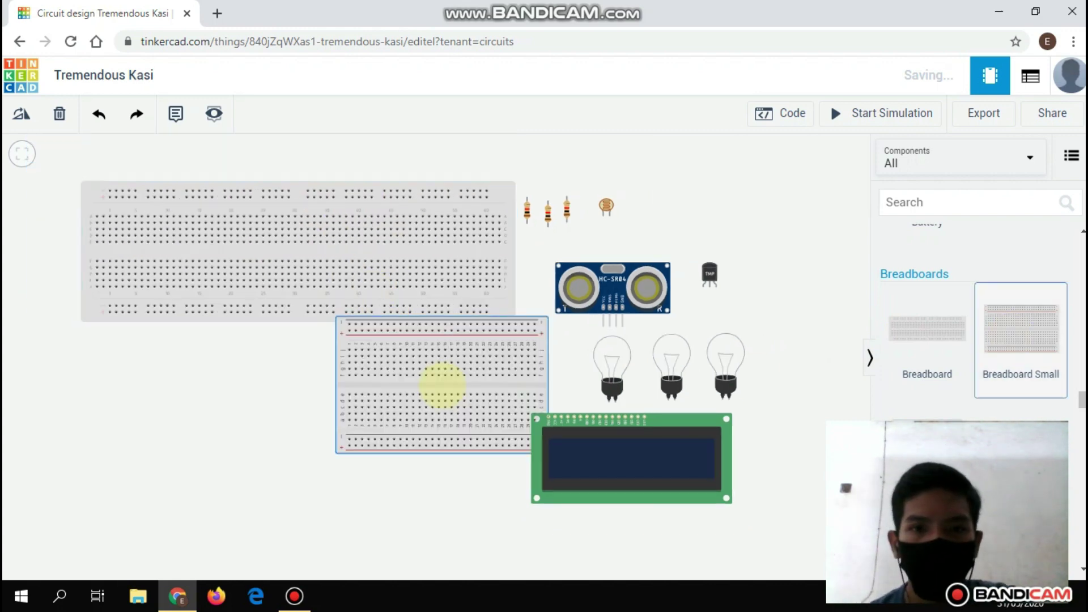
{"action": "left_click", "coordinate": [397, 418]}
Add an Arduino Uno R3 board to the left of the small breadboard.
{"action": "left_click", "coordinate": [1081, 569]}
{"action": "left_click", "coordinate": [1081, 569]}
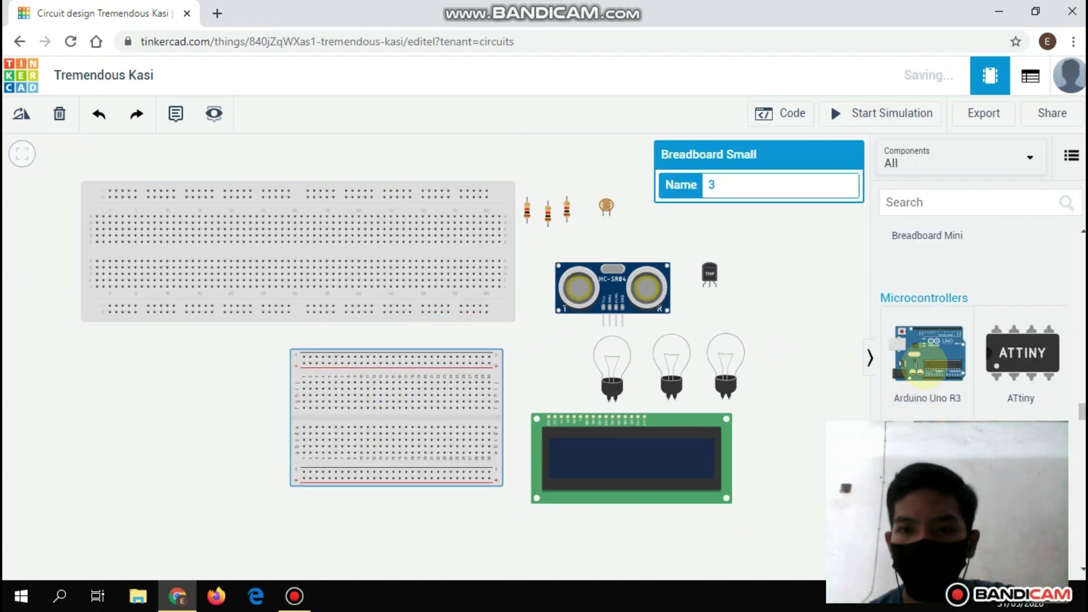
{"action": "left_click", "coordinate": [247, 393]}
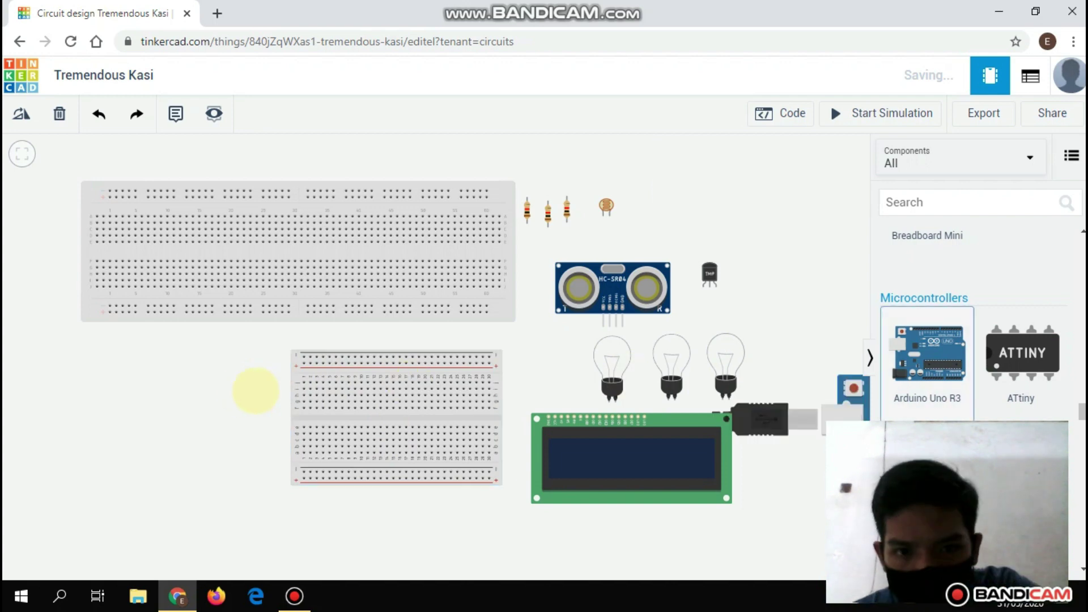
Place three power supplies in a column to the right of the sensors, bulbs and LCD.
{"action": "left_click", "coordinate": [1081, 569]}
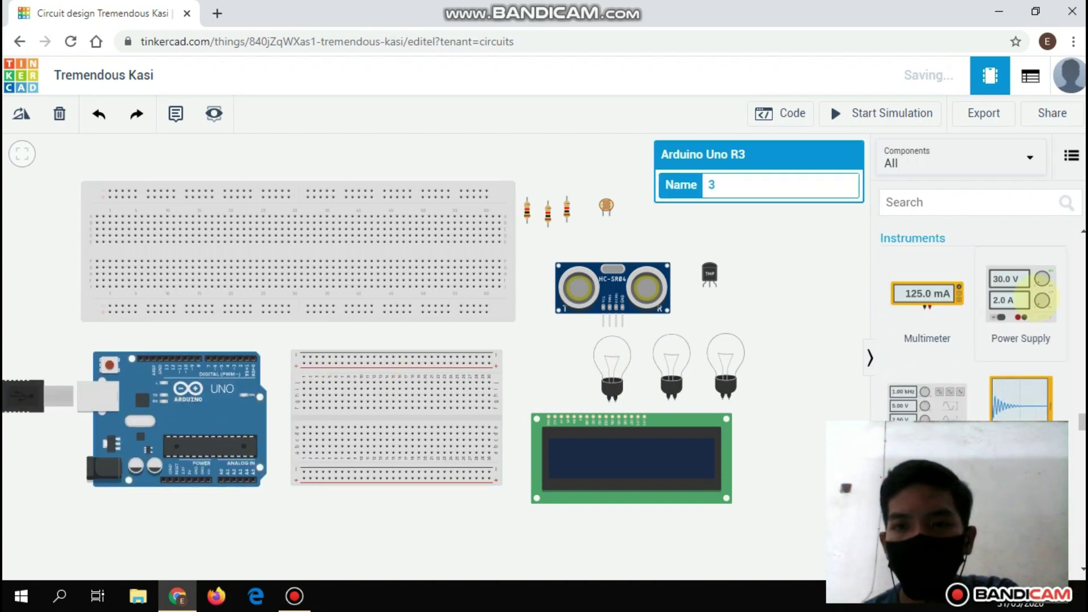
{"action": "left_click", "coordinate": [1048, 300]}
{"action": "left_click", "coordinate": [799, 309]}
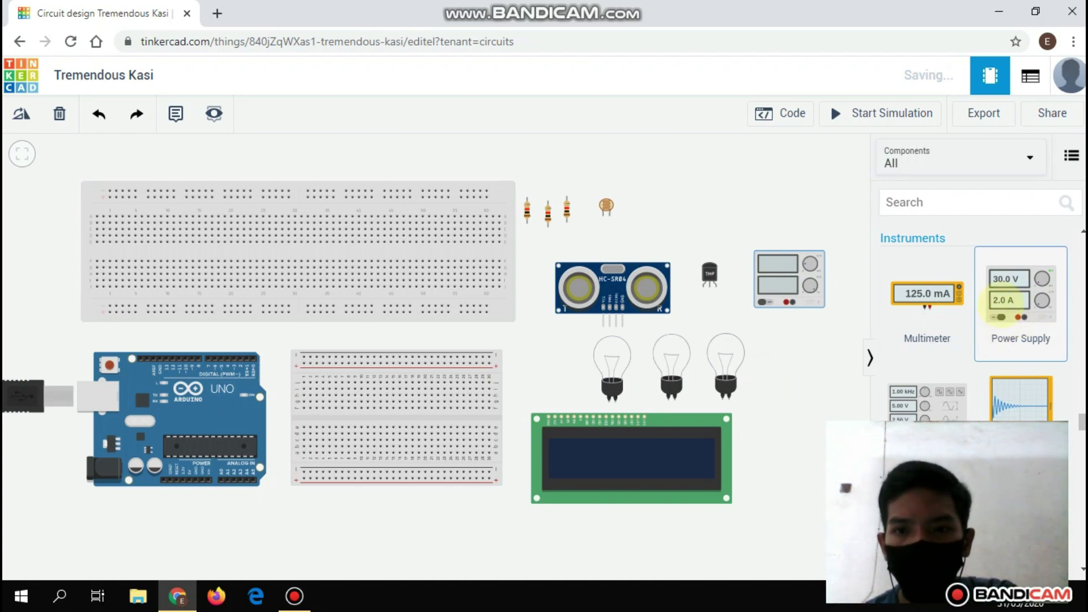
{"action": "left_click", "coordinate": [772, 374]}
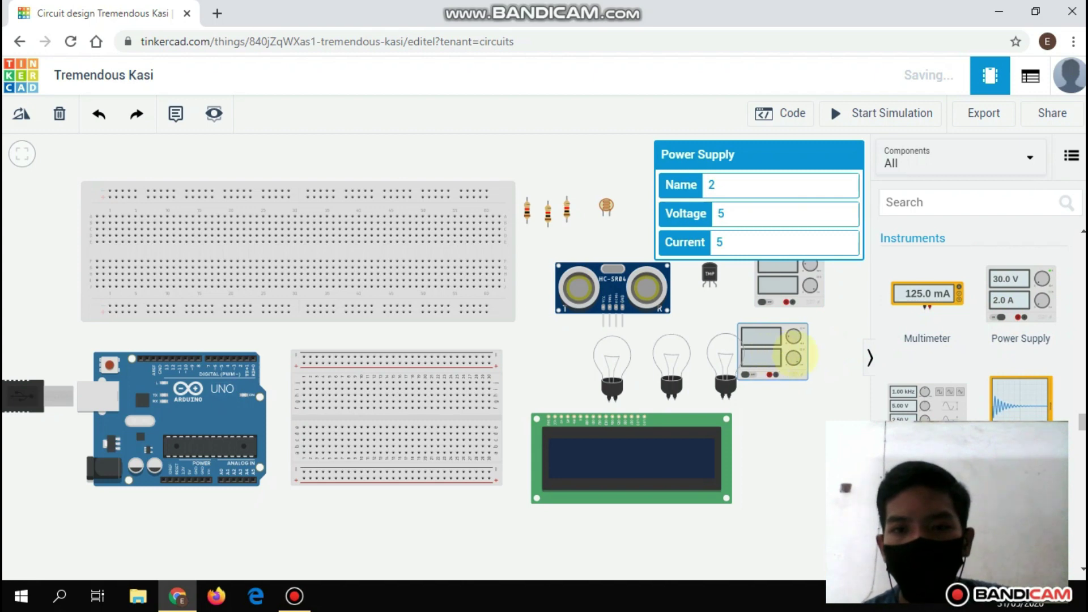
{"action": "left_click_drag", "start_coordinate": [776, 350], "coordinate": [800, 353]}
{"action": "left_click", "coordinate": [1040, 305]}
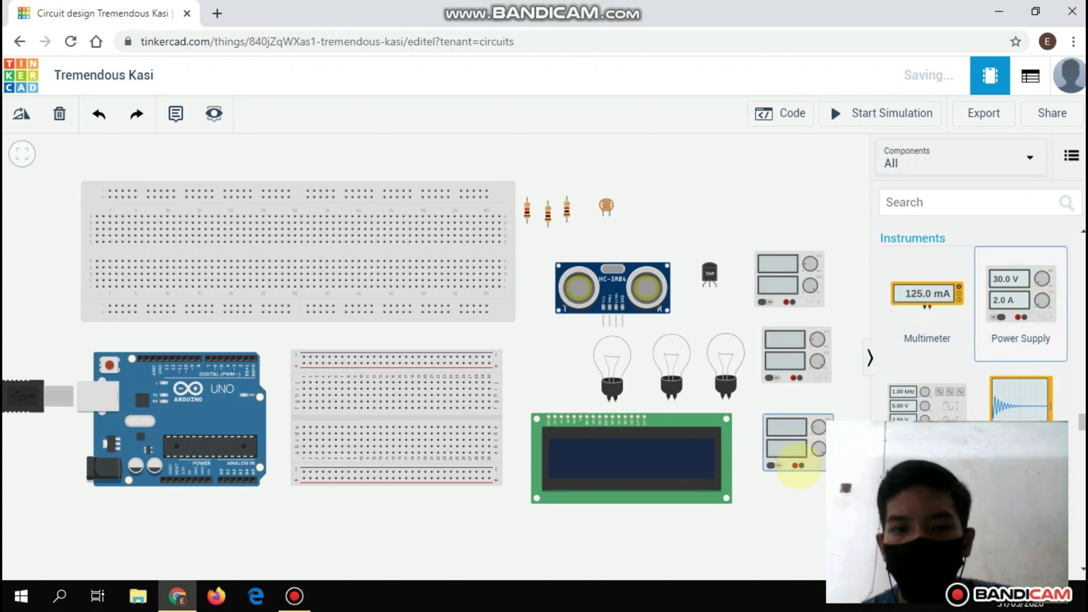
{"action": "left_click", "coordinate": [793, 465]}
Add three SPDT relays in a row below the LCD.
{"action": "scroll", "coordinate": [1063, 399], "scroll_direction": "down", "scroll_amount": 10}
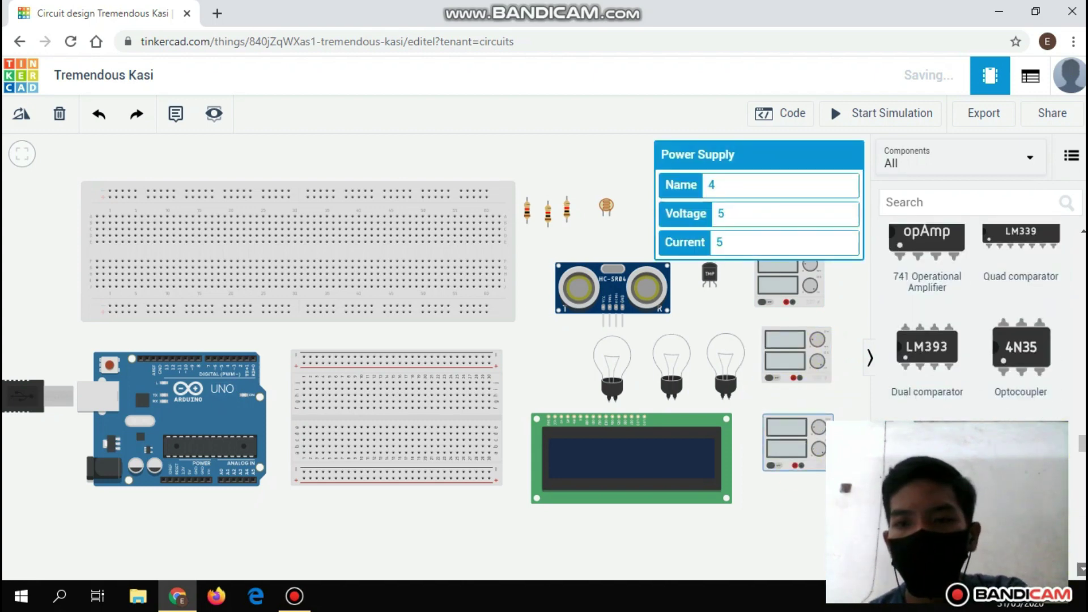
{"action": "left_click", "coordinate": [1020, 328]}
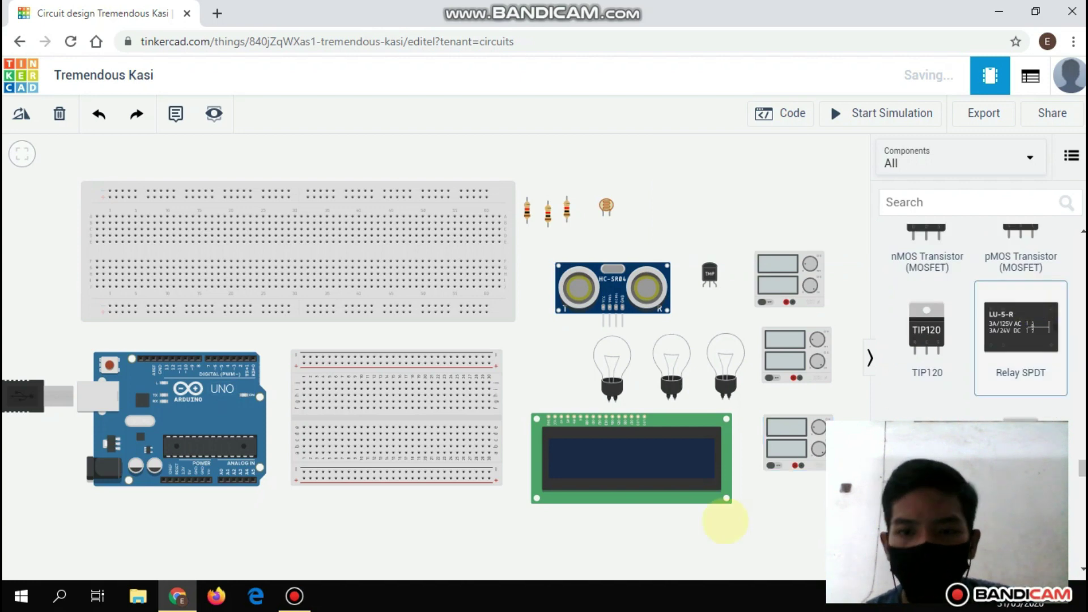
{"action": "left_click", "coordinate": [594, 542]}
{"action": "left_click", "coordinate": [1020, 297]}
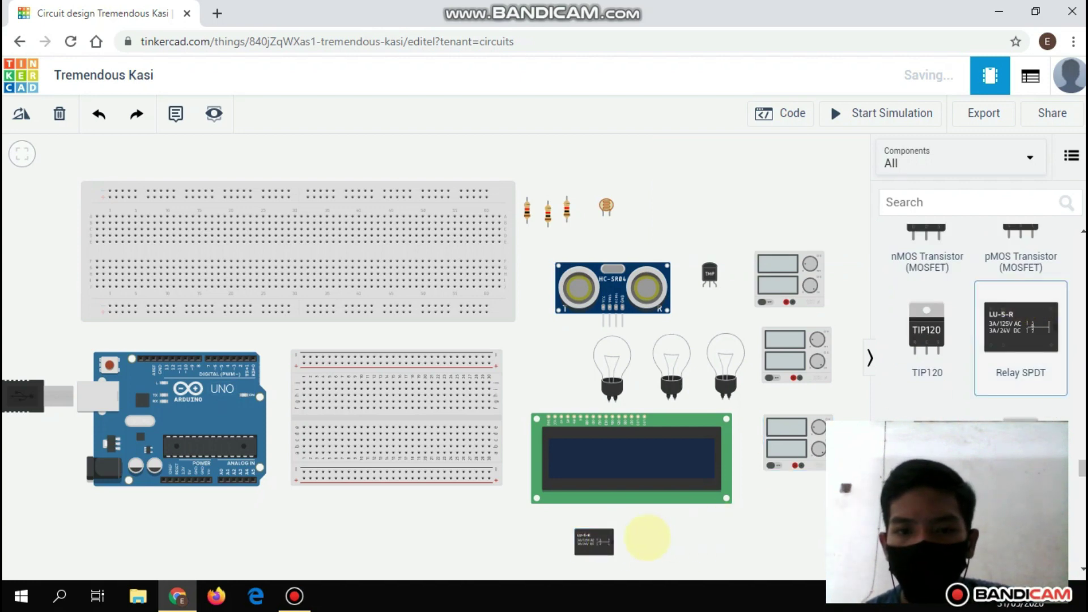
{"action": "left_click", "coordinate": [651, 541]}
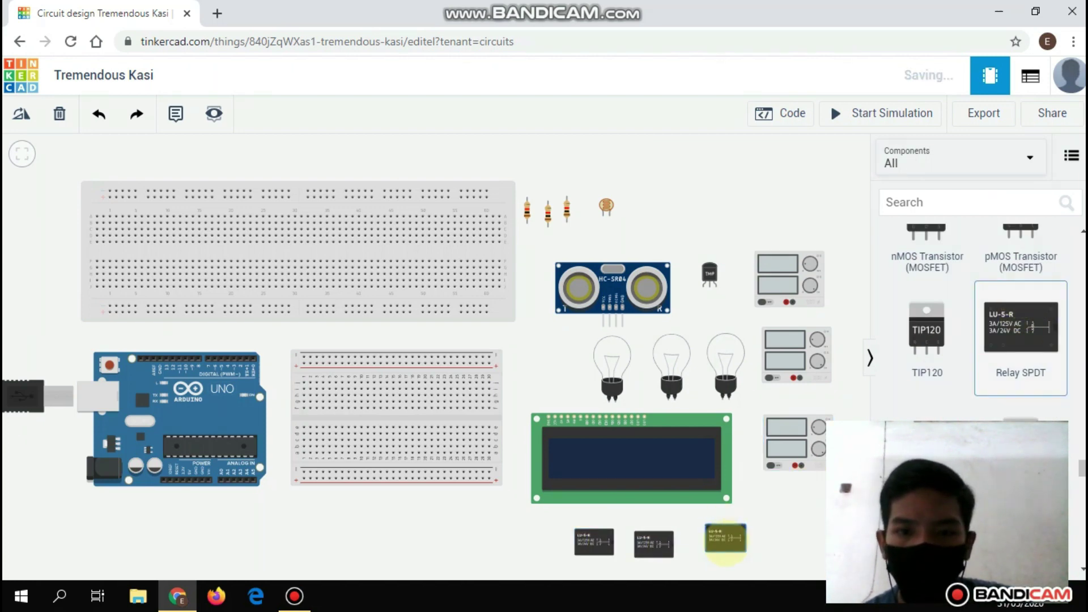
{"action": "left_click", "coordinate": [726, 541]}
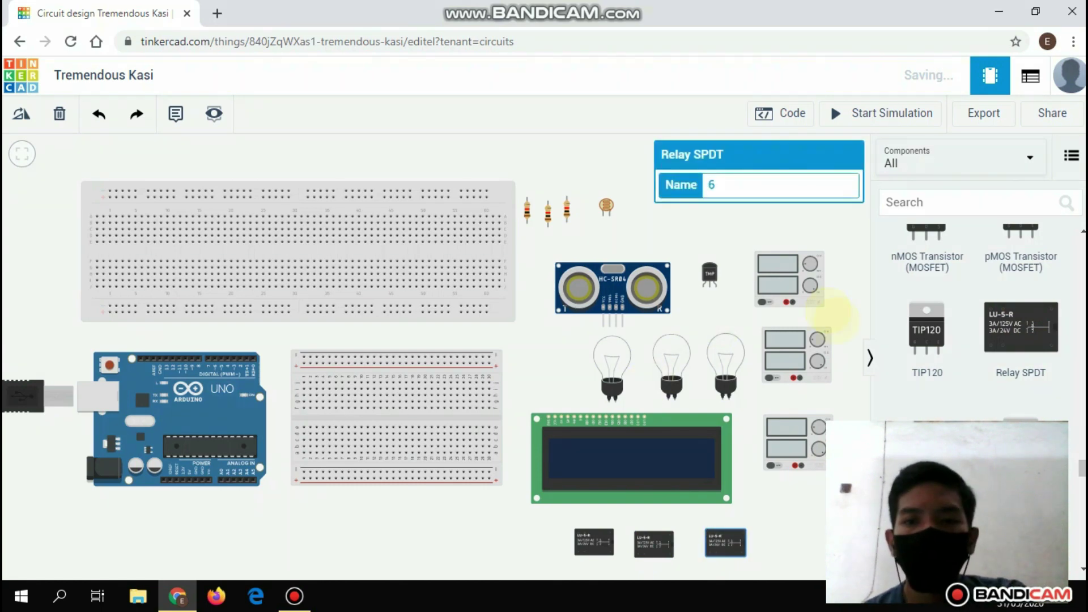
Hide the component library and move the LCD onto the left part of the full-size breadboard.
{"action": "left_click", "coordinate": [870, 357]}
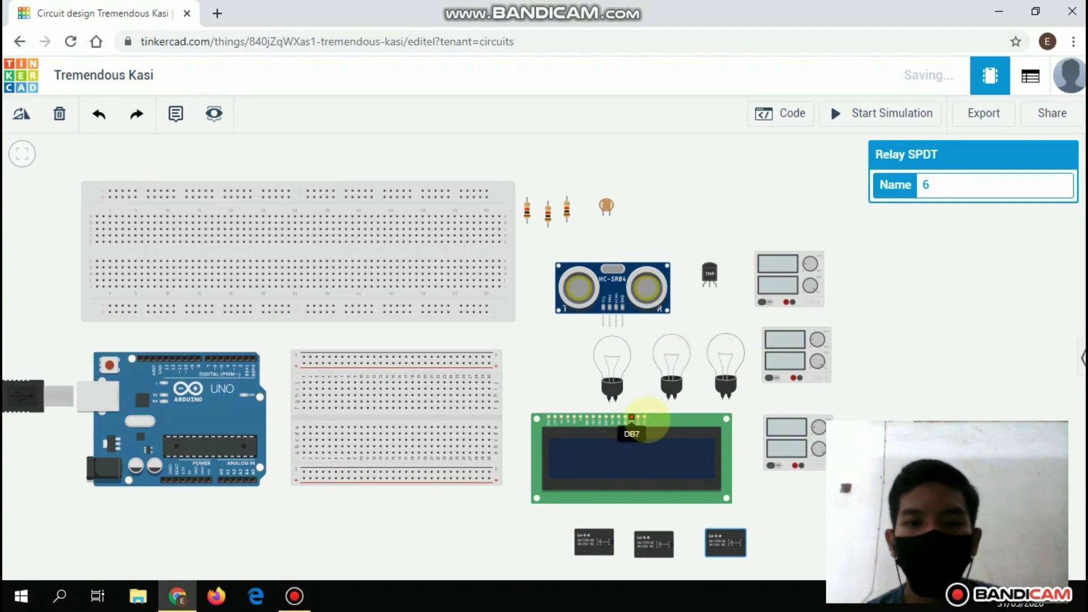
{"action": "left_click", "coordinate": [643, 445]}
{"action": "left_click_drag", "start_coordinate": [330, 330], "coordinate": [219, 261]}
Set the leftmost resistor's resistance unit to Ω and move it onto the full-size breadboard, left of the LCD.
{"action": "left_click", "coordinate": [527, 213]}
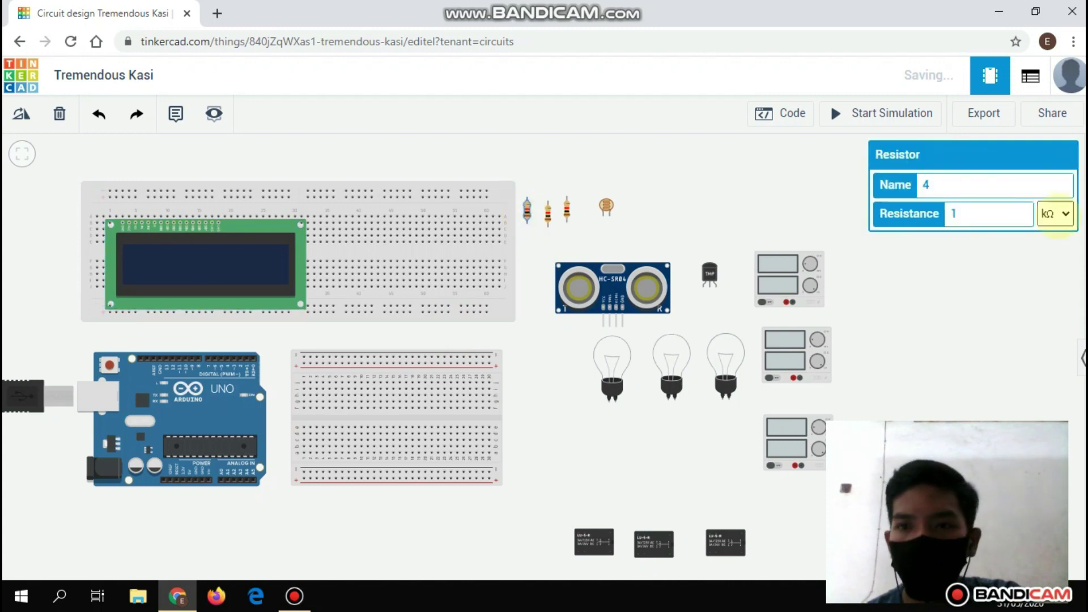
{"action": "left_click", "coordinate": [1065, 215]}
{"action": "left_click", "coordinate": [1049, 294]}
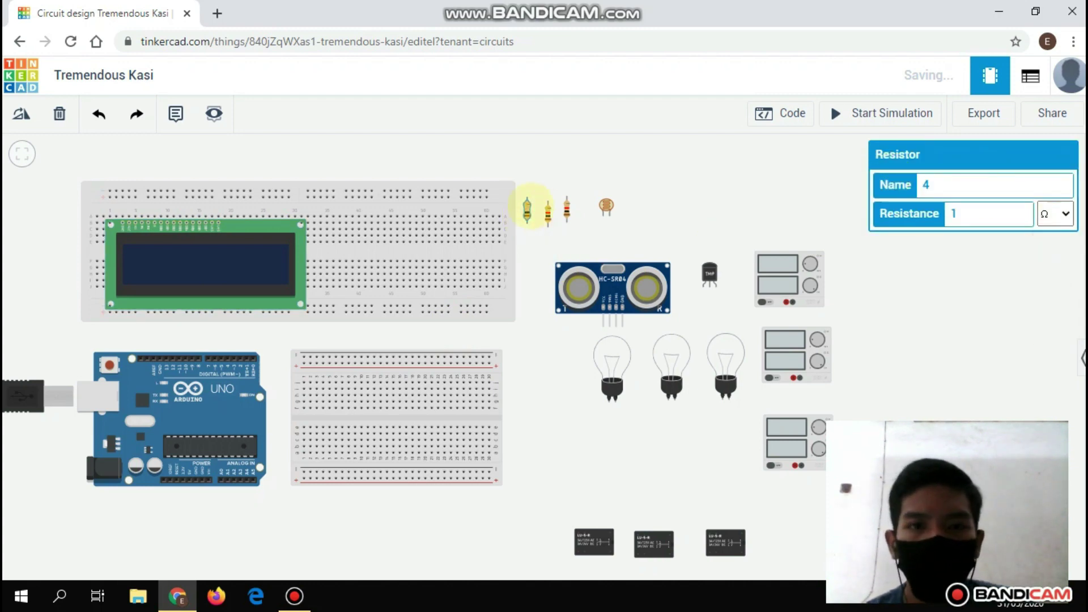
{"action": "left_click_drag", "start_coordinate": [318, 230], "coordinate": [96, 264]}
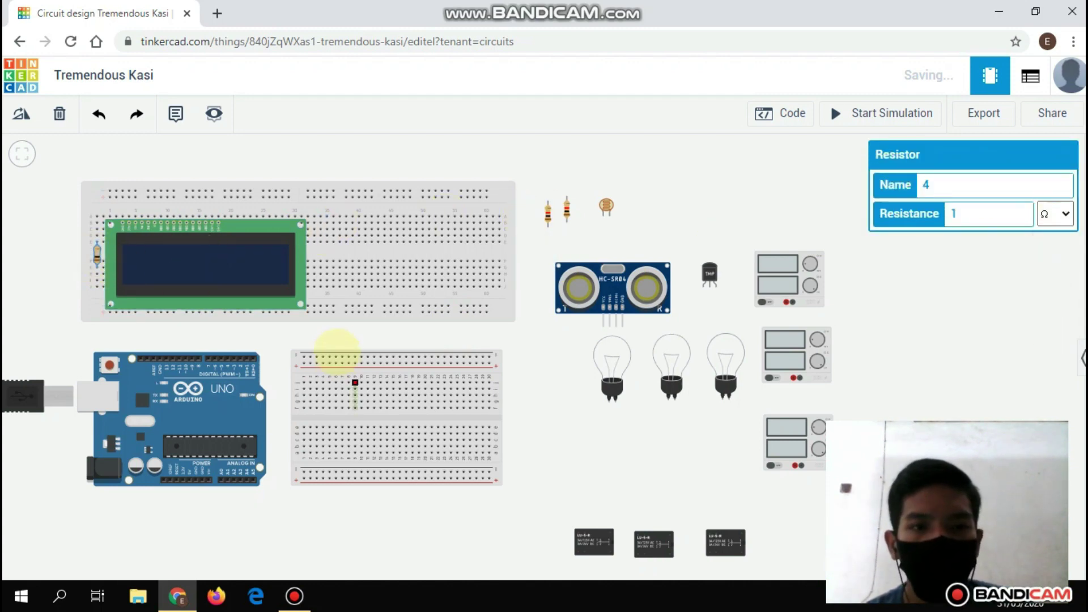
Move the small breadboard and the Arduino Uno to the right, leaving both below the full-size breadboard.
{"action": "left_click_drag", "start_coordinate": [340, 369], "coordinate": [418, 399]}
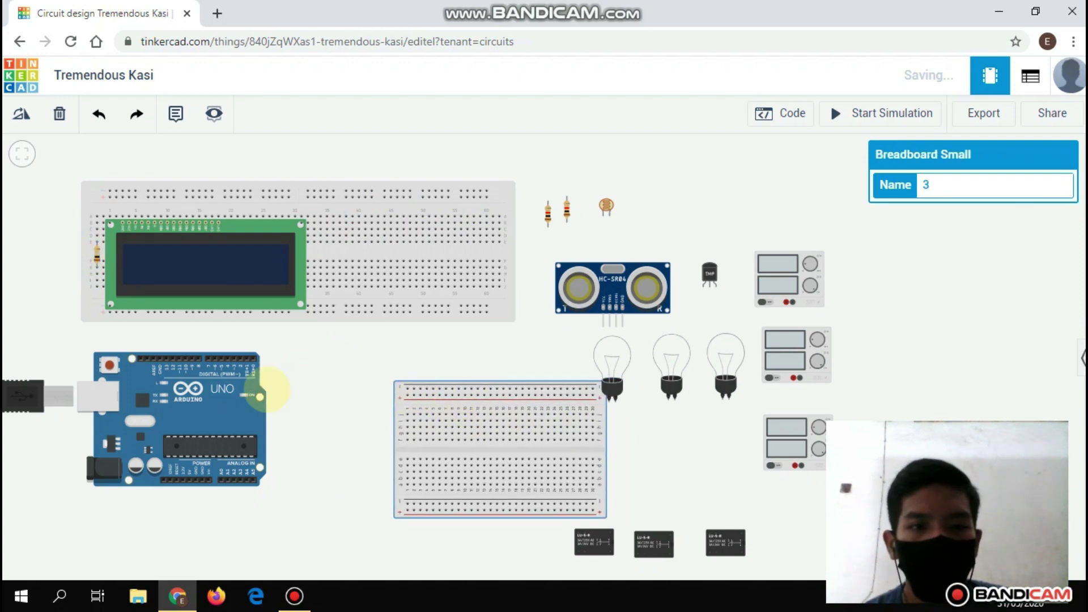
{"action": "left_click_drag", "start_coordinate": [244, 417], "coordinate": [294, 412]}
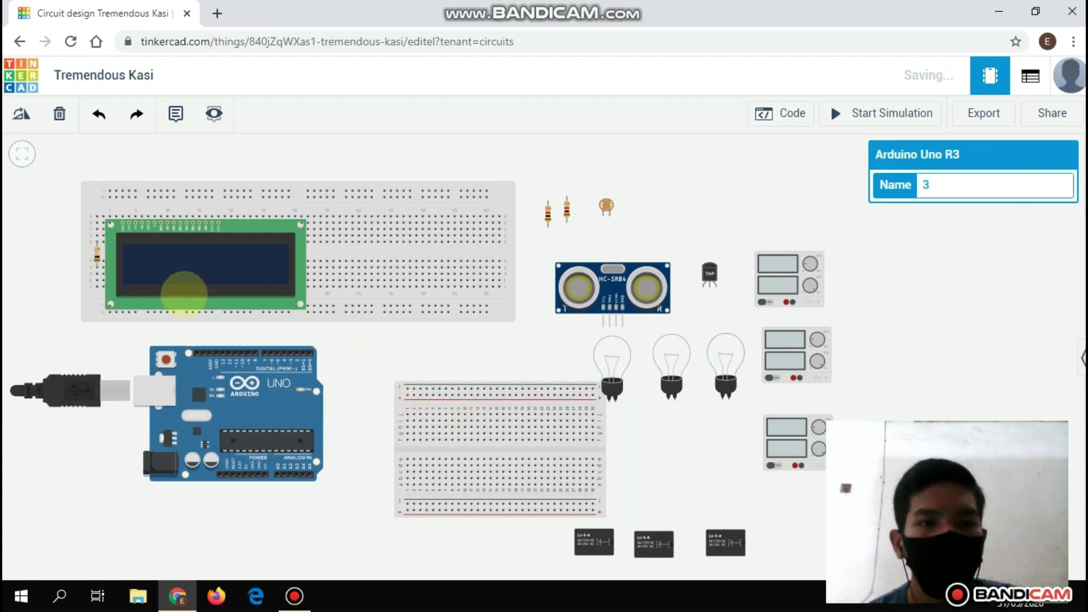
{"action": "scroll", "coordinate": [227, 369], "scroll_direction": "up", "scroll_amount": 3}
{"action": "left_click_drag", "start_coordinate": [340, 364], "coordinate": [433, 389]}
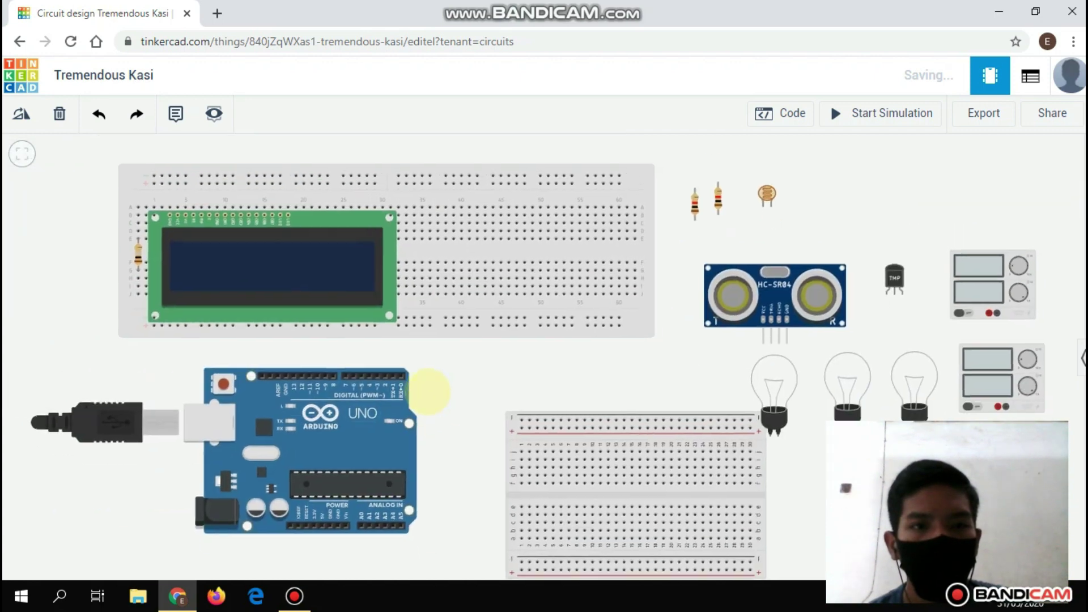
Wire the Arduino's 5V pin to the lower positive rail of the full-size breadboard and color the wire red.
{"action": "left_click", "coordinate": [319, 524]}
{"action": "left_click", "coordinate": [318, 540]}
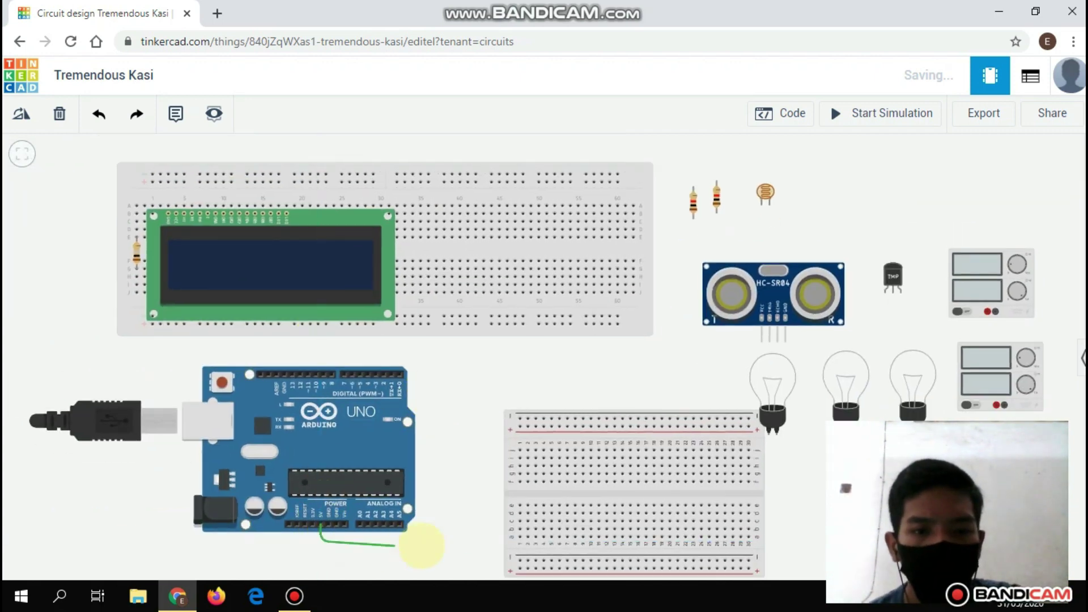
{"action": "left_click", "coordinate": [439, 540]}
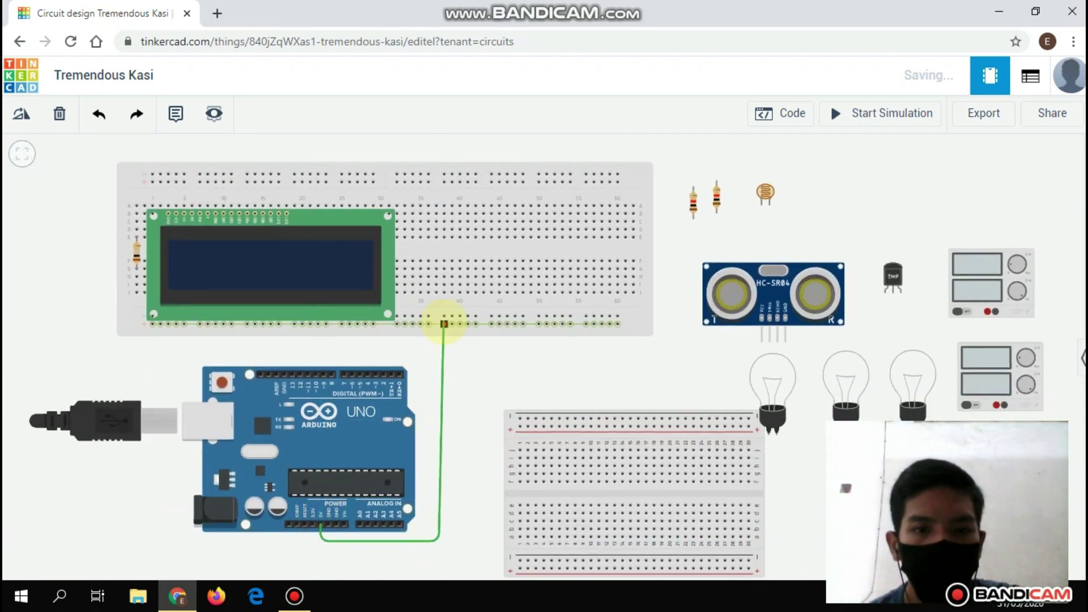
{"action": "left_click", "coordinate": [444, 324]}
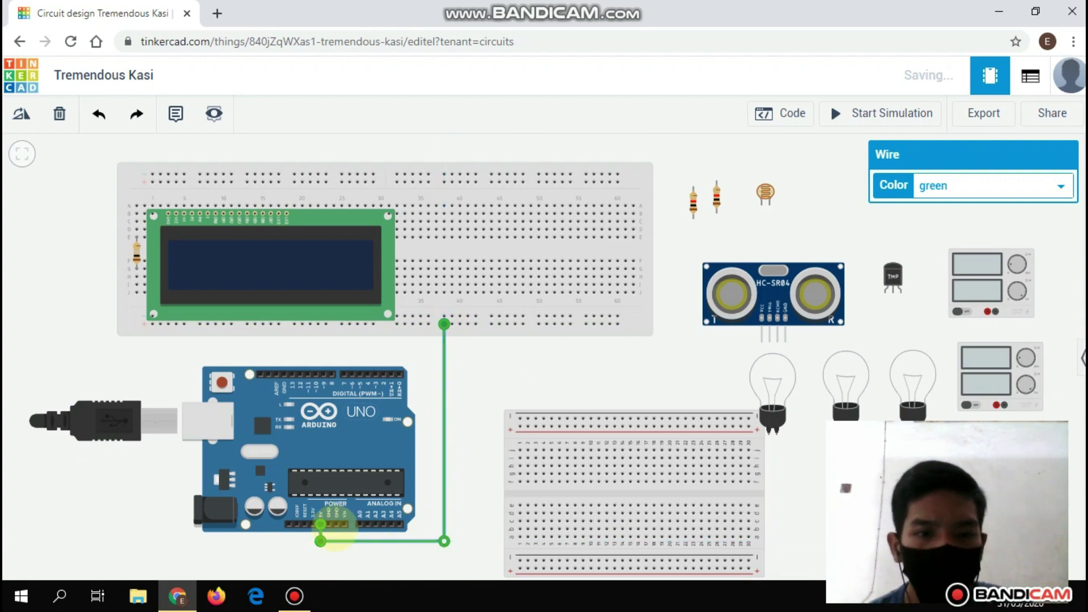
{"action": "left_click", "coordinate": [956, 187]}
{"action": "left_click", "coordinate": [940, 219]}
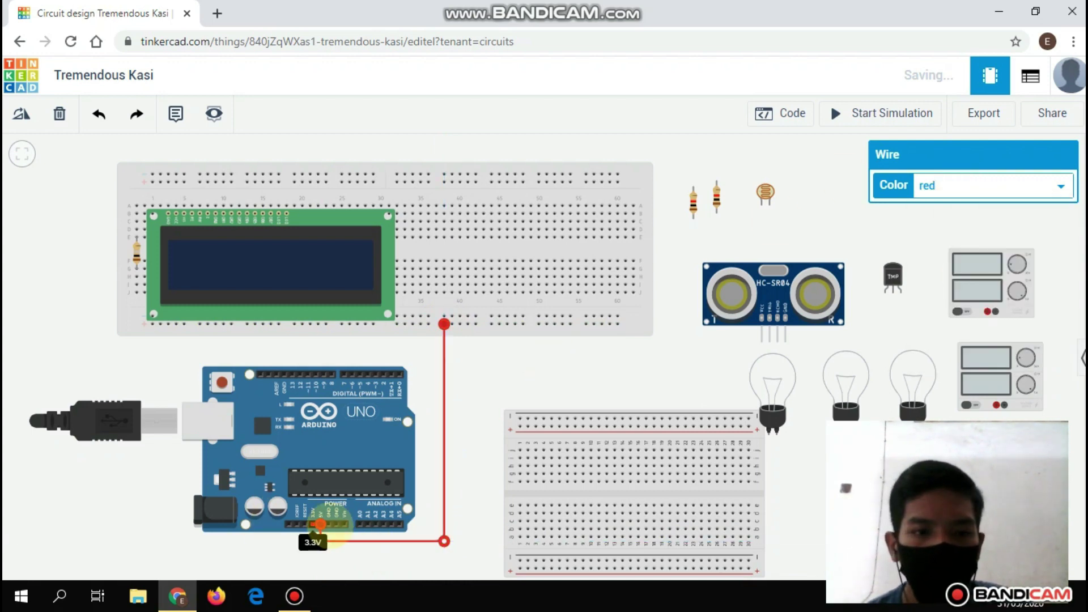
Wire the Arduino's GND pin to the full-size breadboard's lower negative rail beside the red wire, and color it black.
{"action": "left_click", "coordinate": [329, 525]}
{"action": "left_click", "coordinate": [329, 548]}
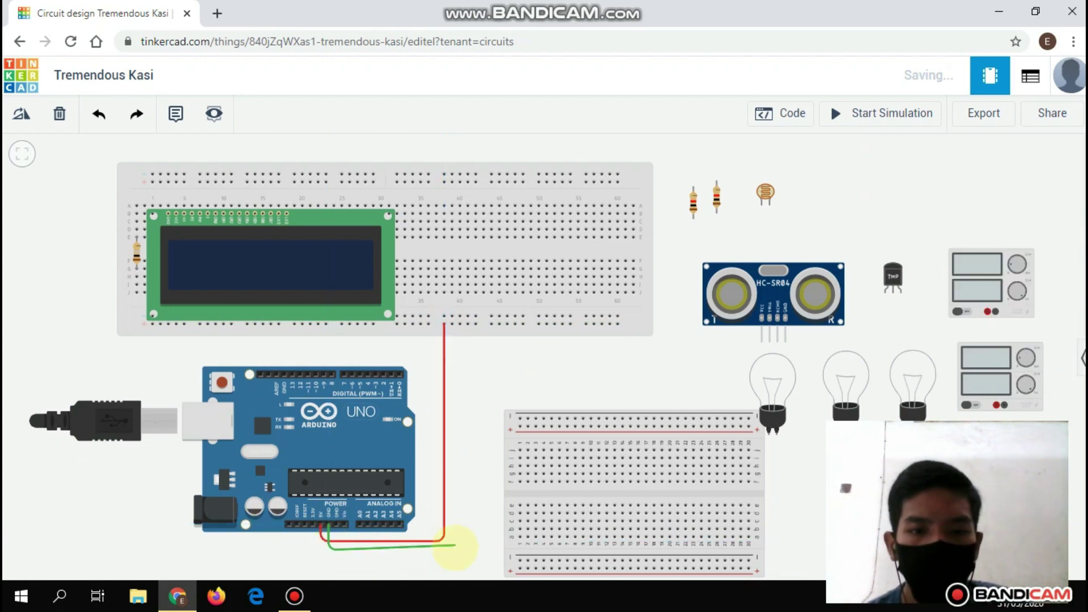
{"action": "left_click", "coordinate": [455, 549]}
{"action": "left_click", "coordinate": [452, 317]}
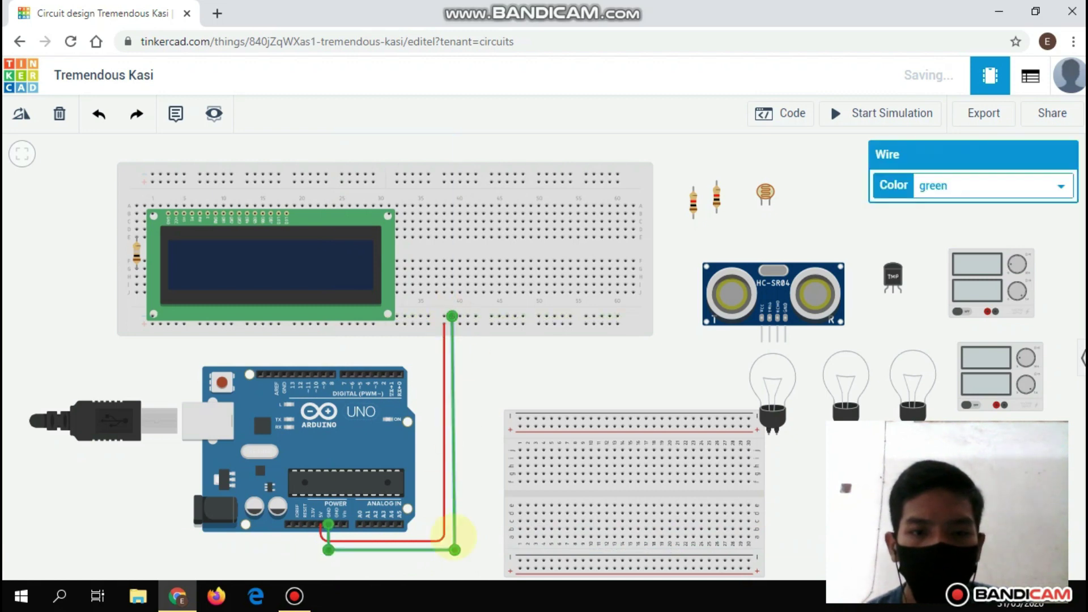
{"action": "left_click_drag", "start_coordinate": [455, 549], "coordinate": [452, 548]}
{"action": "left_click", "coordinate": [1002, 193]}
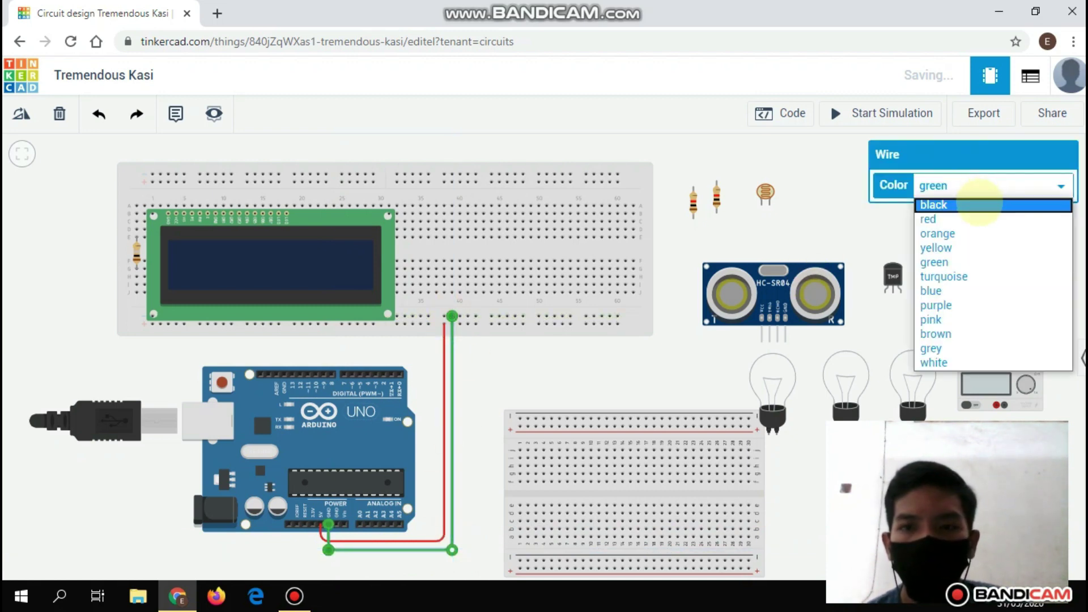
{"action": "left_click", "coordinate": [952, 205]}
Connect the upper end of the resistor left of the LCD to the upper negative rail with a black wire.
{"action": "left_click", "coordinate": [137, 205]}
{"action": "left_click", "coordinate": [137, 205]}
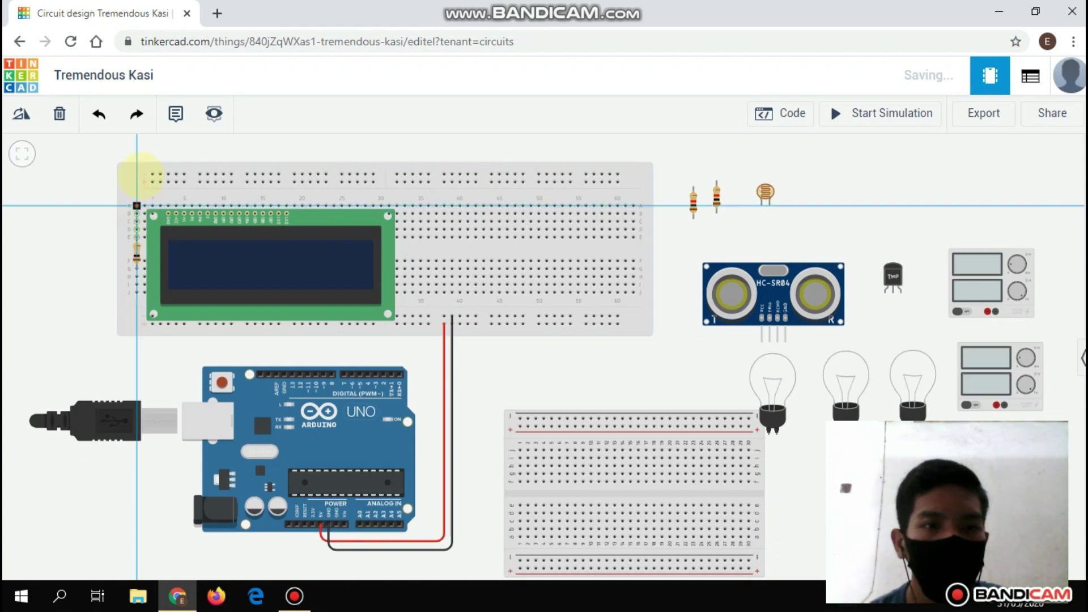
{"action": "left_click", "coordinate": [136, 173]}
{"action": "left_click", "coordinate": [153, 172]}
{"action": "left_click", "coordinate": [991, 186]}
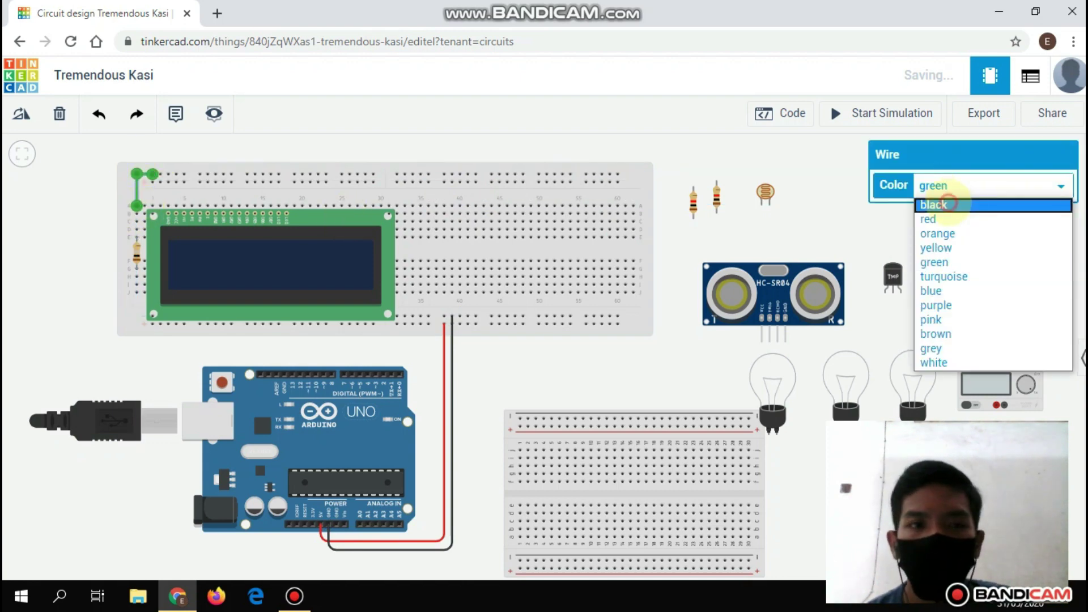
{"action": "left_click", "coordinate": [957, 205]}
Connect the LCD's GND and V0 columns straight up to the upper negative rail with two black wires.
{"action": "left_click", "coordinate": [168, 206]}
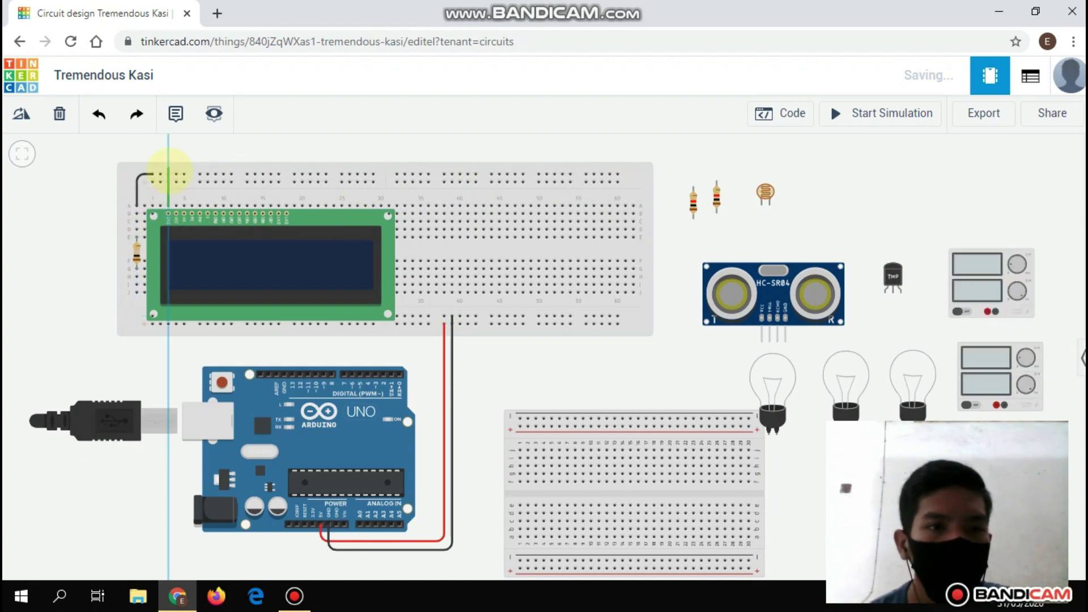
{"action": "left_click", "coordinate": [169, 173]}
{"action": "left_click", "coordinate": [929, 185]}
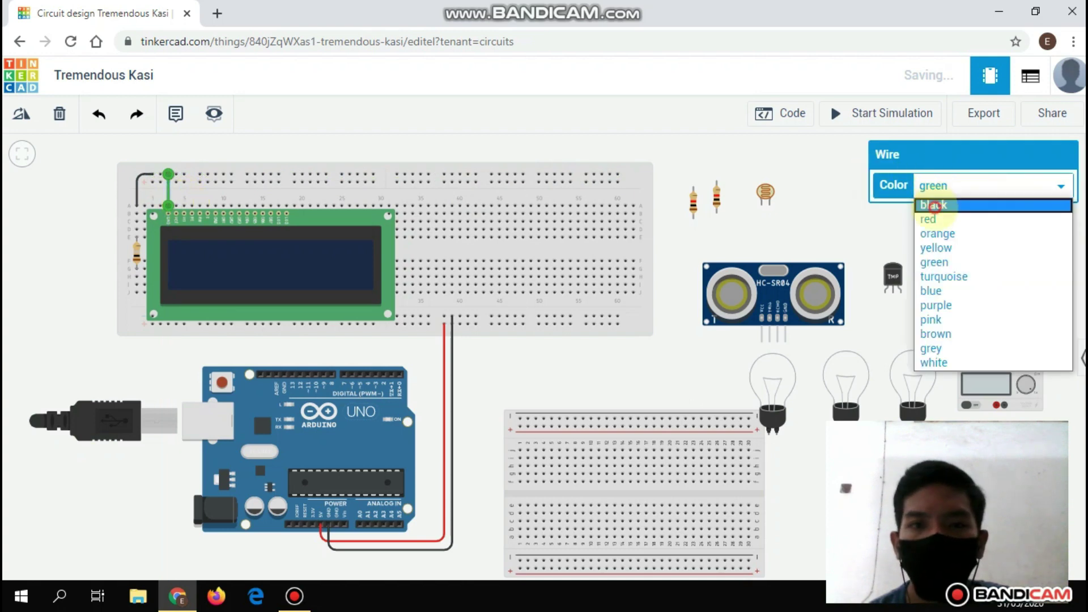
{"action": "left_click", "coordinate": [930, 204]}
{"action": "left_click", "coordinate": [184, 174]}
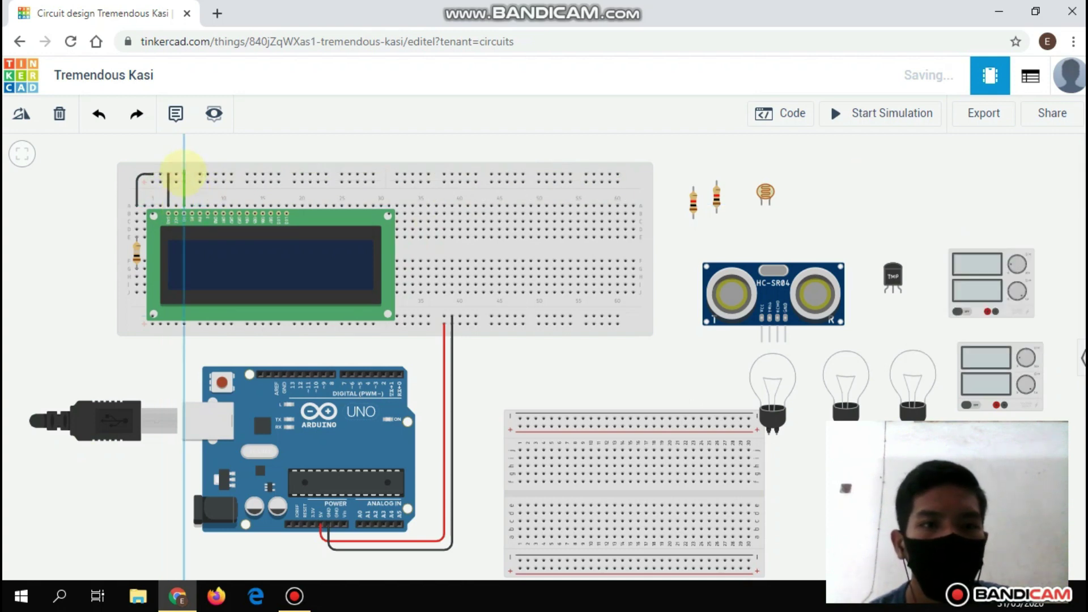
{"action": "left_click", "coordinate": [183, 205]}
{"action": "left_click", "coordinate": [935, 186]}
{"action": "left_click", "coordinate": [951, 204]}
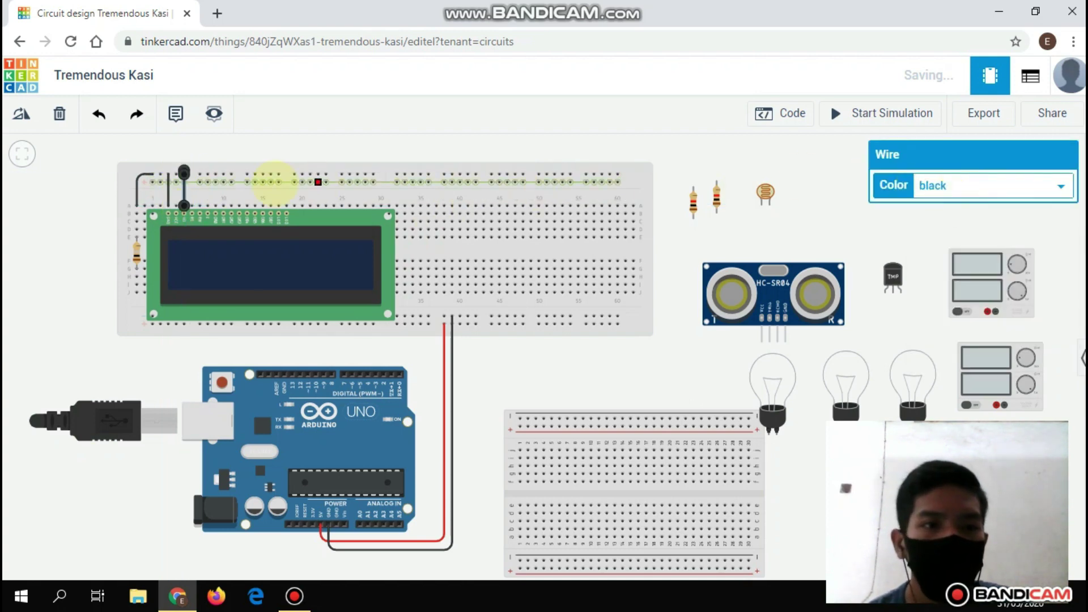
Route a red wire from the LCD's VCC column around the breadboard's left edge to the lower positive rail.
{"action": "left_click", "coordinate": [176, 195]}
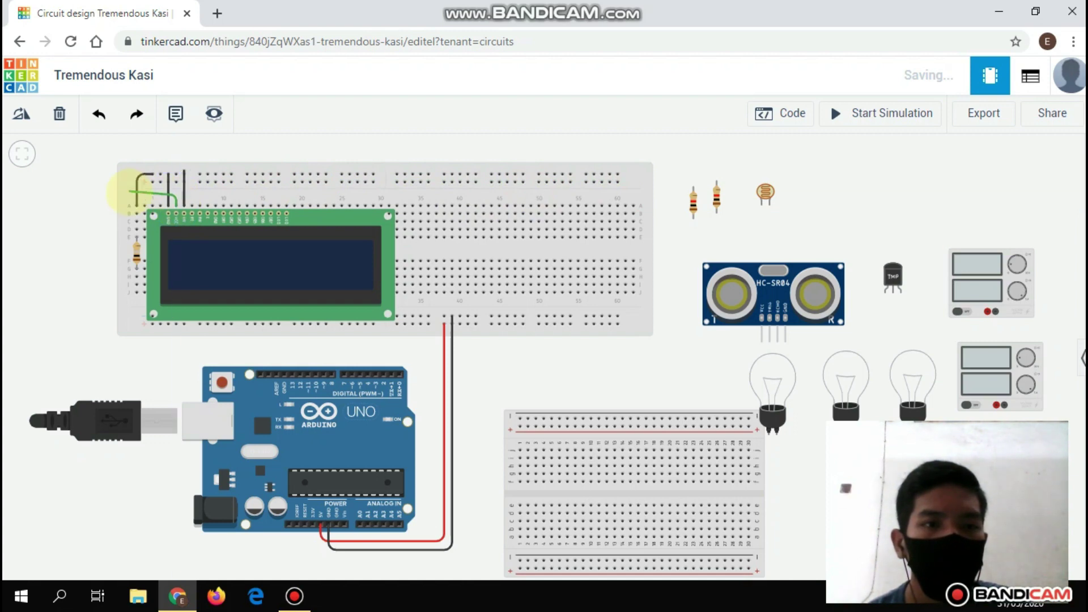
{"action": "left_click", "coordinate": [120, 195]}
{"action": "left_click", "coordinate": [119, 342]}
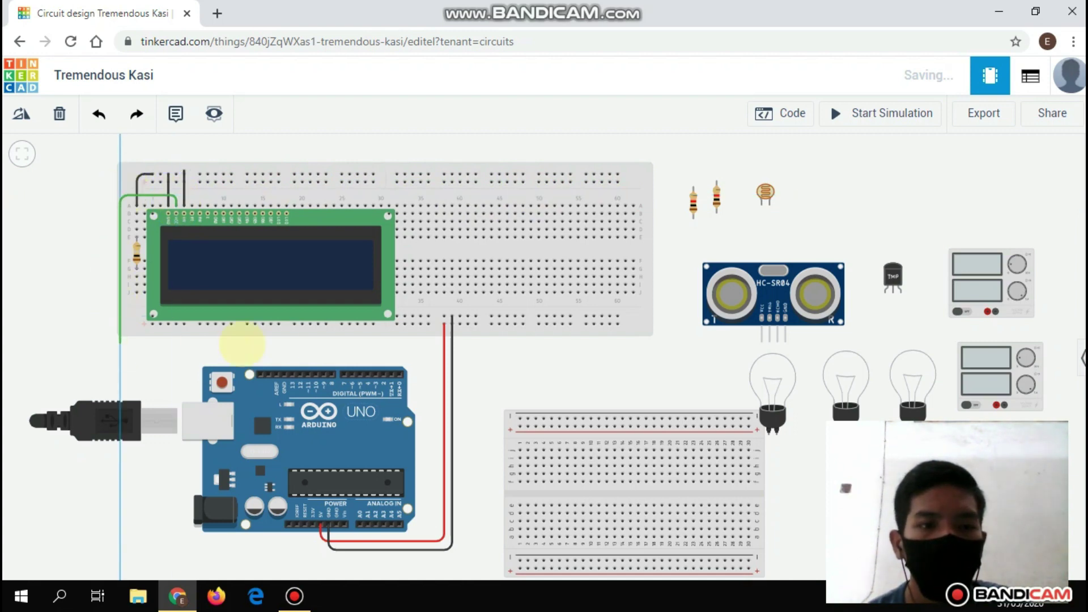
{"action": "left_click", "coordinate": [404, 342]}
{"action": "left_click", "coordinate": [404, 324]}
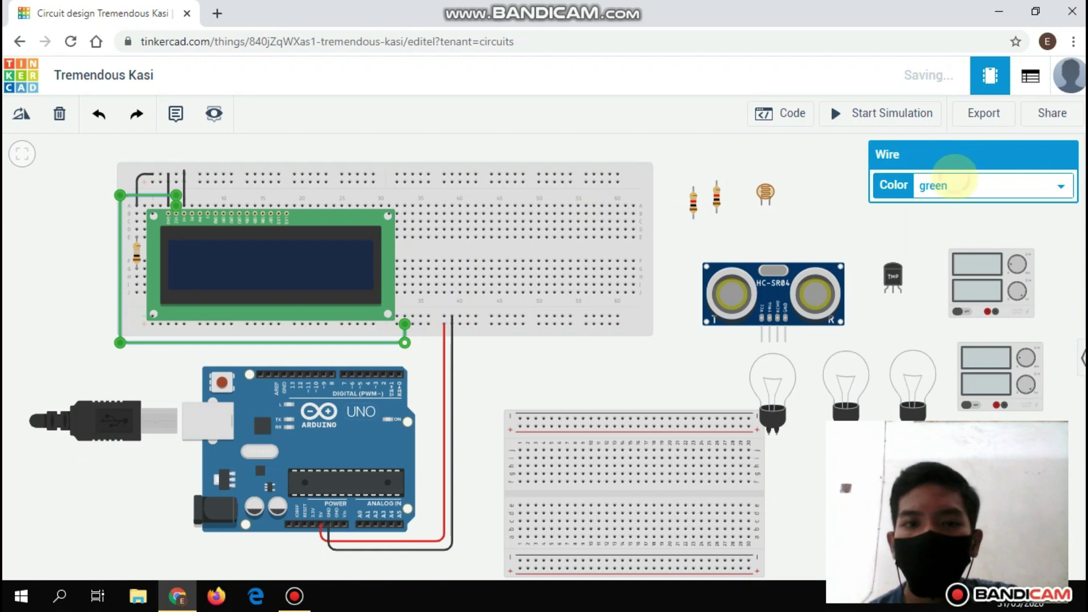
{"action": "left_click", "coordinate": [948, 186]}
{"action": "left_click", "coordinate": [932, 218]}
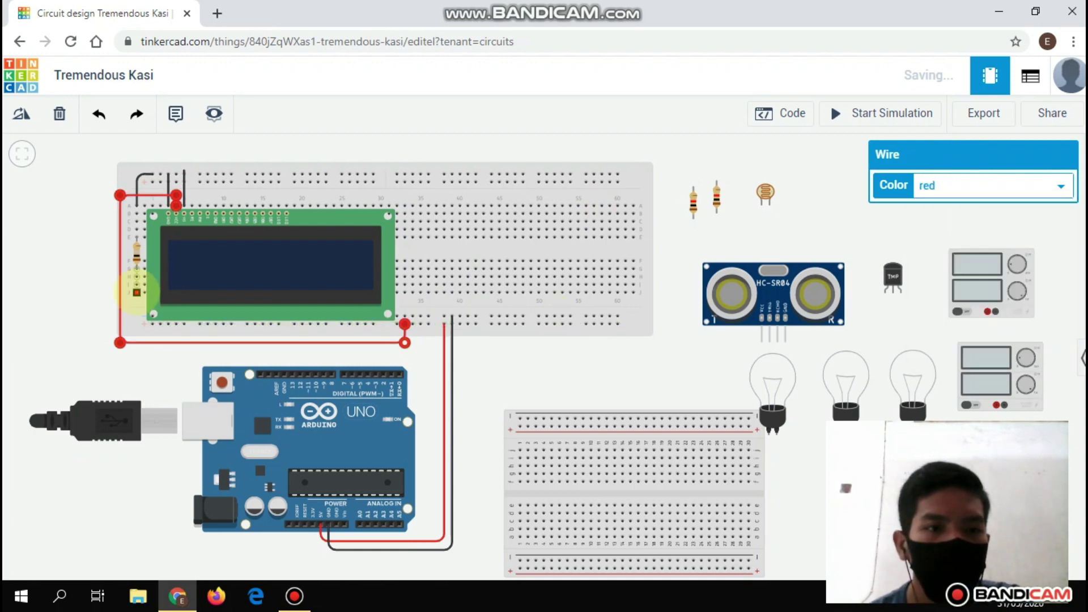
Connect the lower end of the resistor left of the LCD to the lower negative rail with a black wire.
{"action": "left_click", "coordinate": [137, 292]}
{"action": "left_click", "coordinate": [136, 352]}
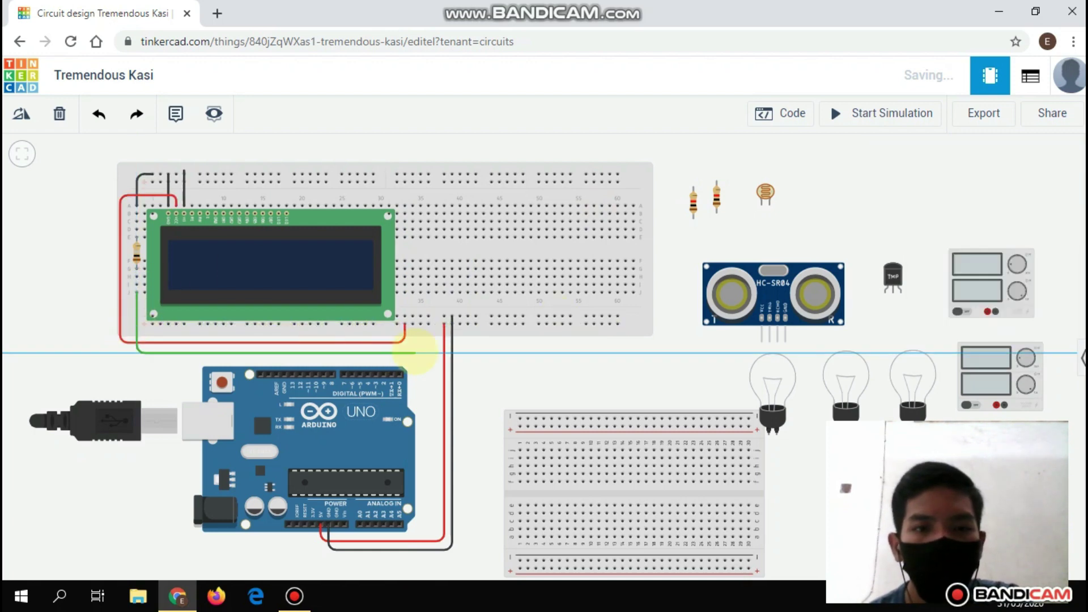
{"action": "left_click", "coordinate": [416, 352]}
{"action": "left_click", "coordinate": [420, 315]}
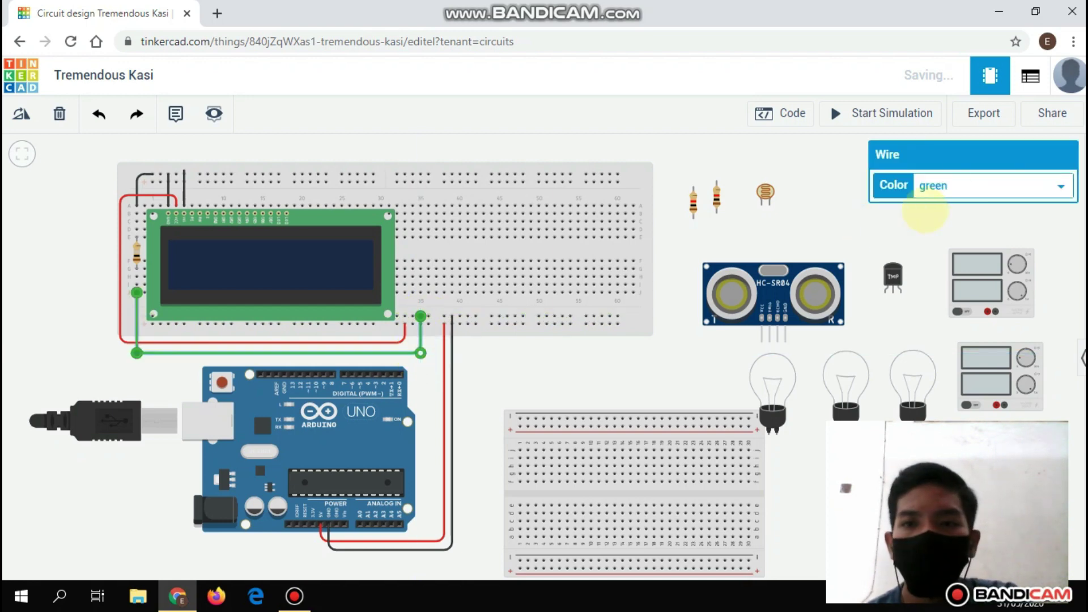
{"action": "left_click", "coordinate": [953, 187]}
{"action": "left_click", "coordinate": [934, 205]}
Place the leftmost loose resistor on the full-size breadboard just right of the LCD, bridging the center gap.
{"action": "left_click", "coordinate": [837, 229]}
{"action": "scroll", "coordinate": [496, 259], "scroll_direction": "up", "scroll_amount": 1}
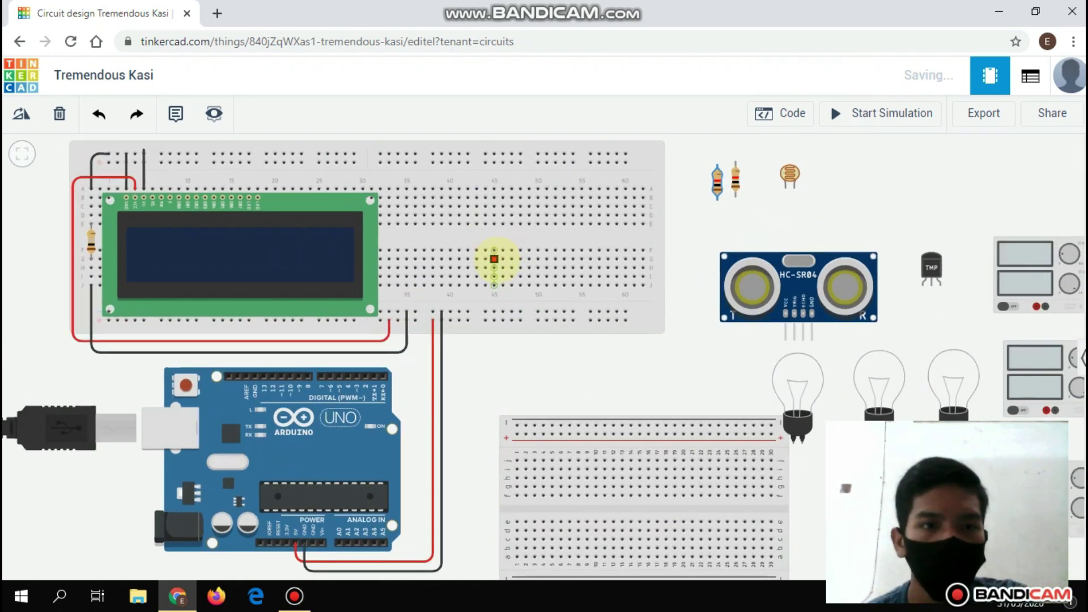
{"action": "left_click_drag", "start_coordinate": [717, 176], "coordinate": [398, 241]}
Wire the LCD's RS, RW and E columns to Arduino pins D12, D11 and D10 with green wires.
{"action": "left_click", "coordinate": [153, 189]}
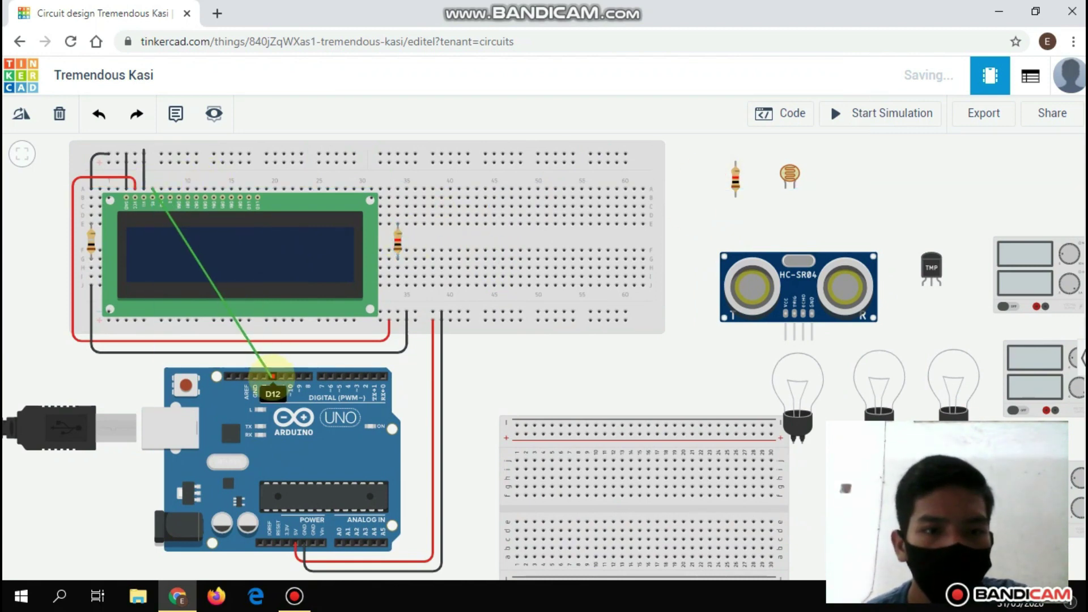
{"action": "left_click", "coordinate": [272, 376]}
{"action": "left_click", "coordinate": [161, 189]}
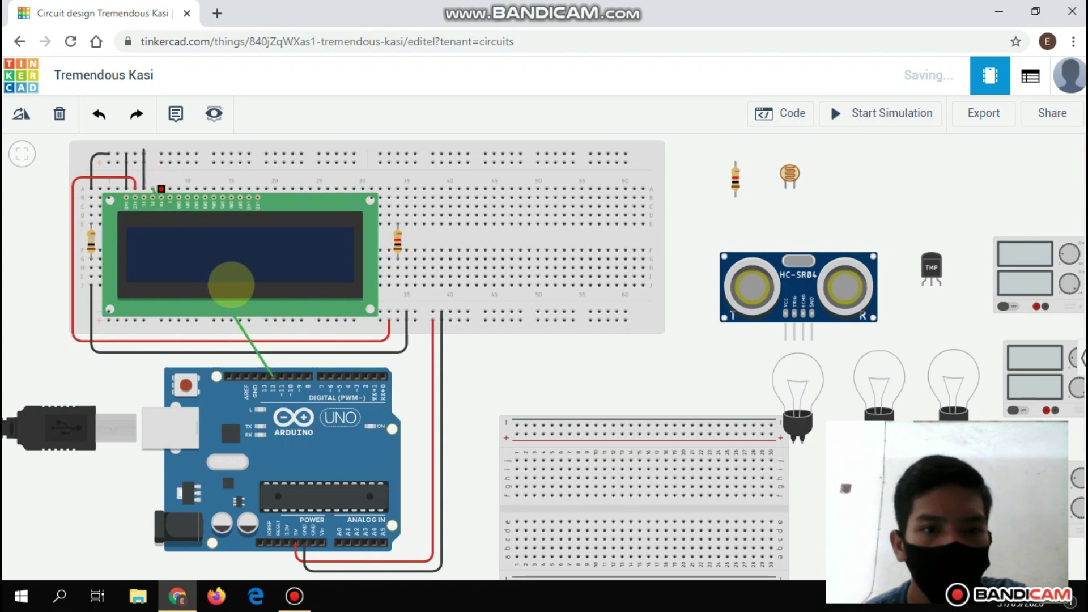
{"action": "left_click", "coordinate": [281, 374]}
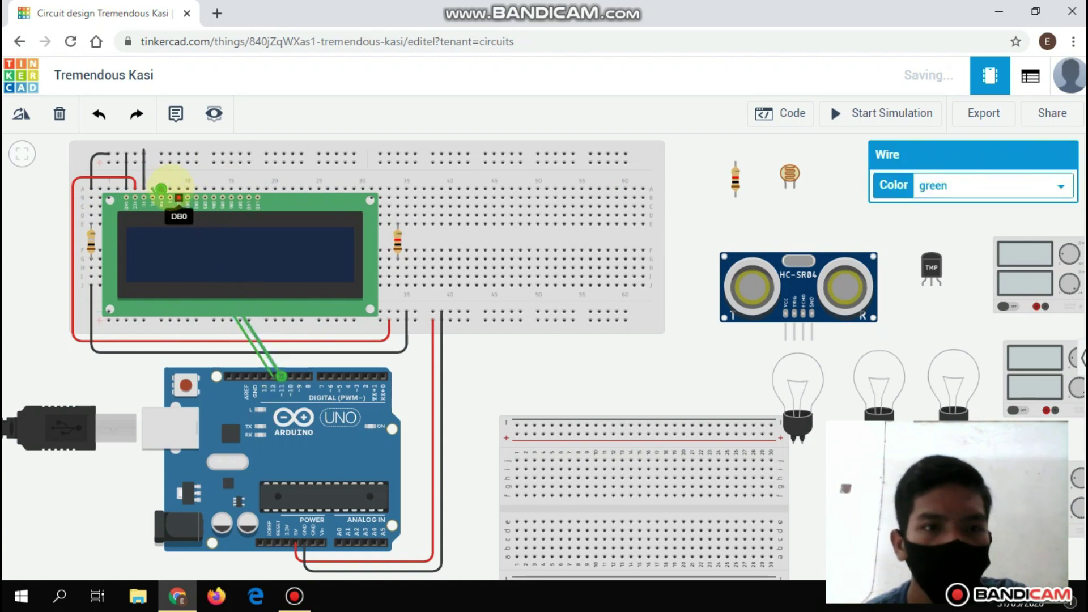
{"action": "left_click", "coordinate": [170, 188]}
{"action": "left_click", "coordinate": [289, 375]}
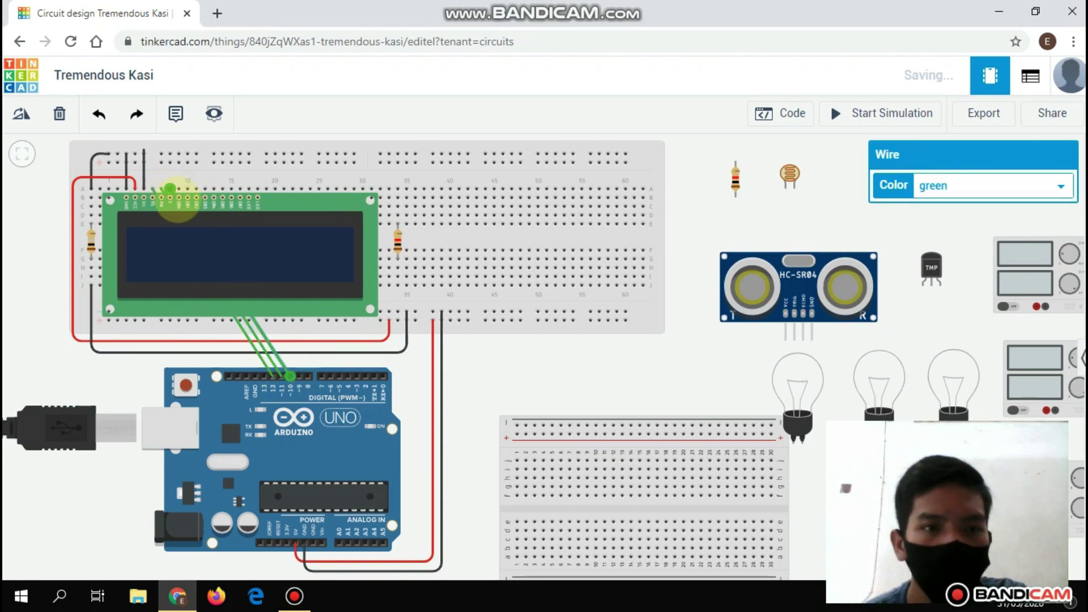
Wire the LCD's DB4, DB5, DB6 and DB7 columns to Arduino pins D5, D4, D3 and D2 with green wires.
{"action": "left_click", "coordinate": [214, 188]}
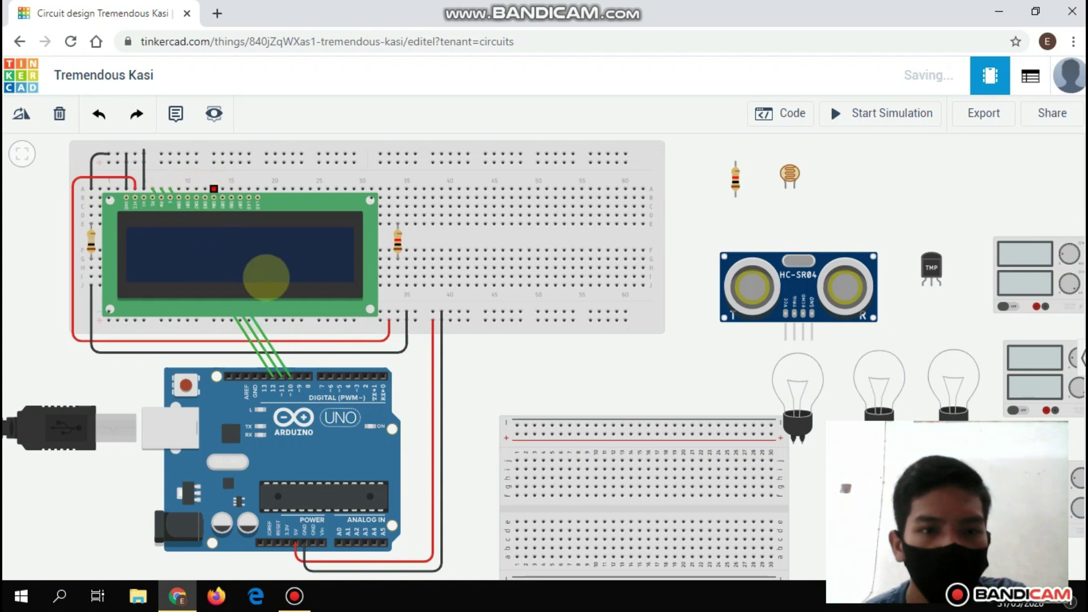
{"action": "left_click", "coordinate": [339, 376]}
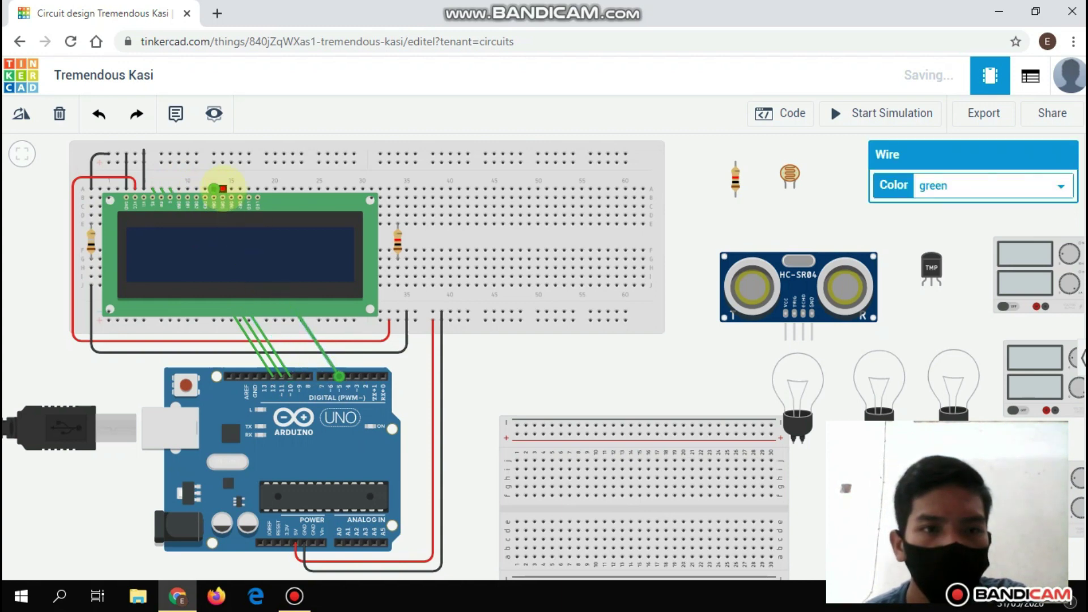
{"action": "left_click", "coordinate": [223, 189]}
{"action": "left_click", "coordinate": [348, 376]}
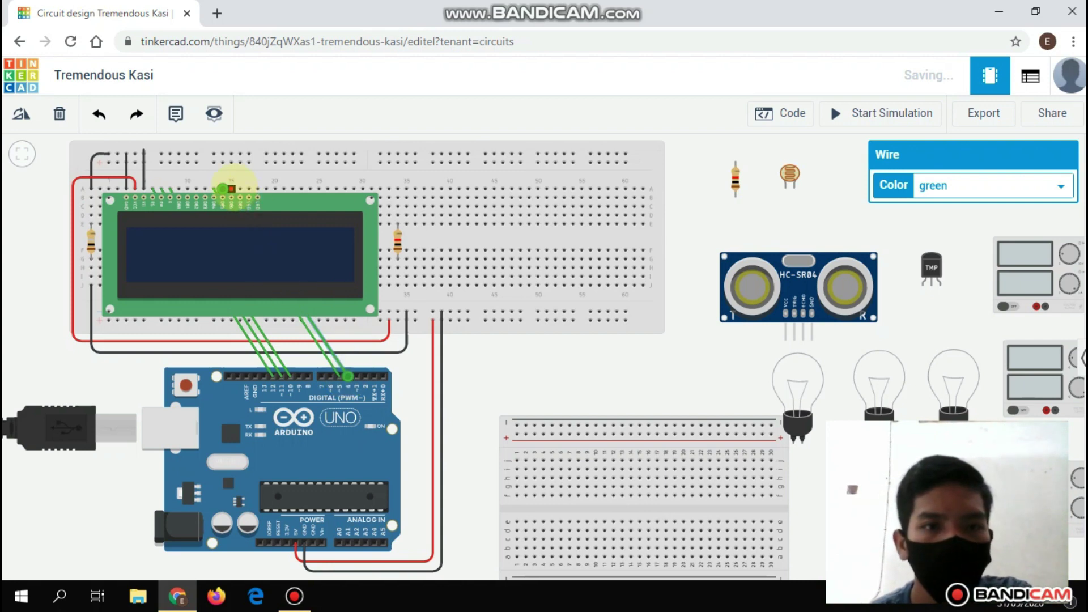
{"action": "left_click", "coordinate": [231, 188]}
{"action": "left_click", "coordinate": [356, 376]}
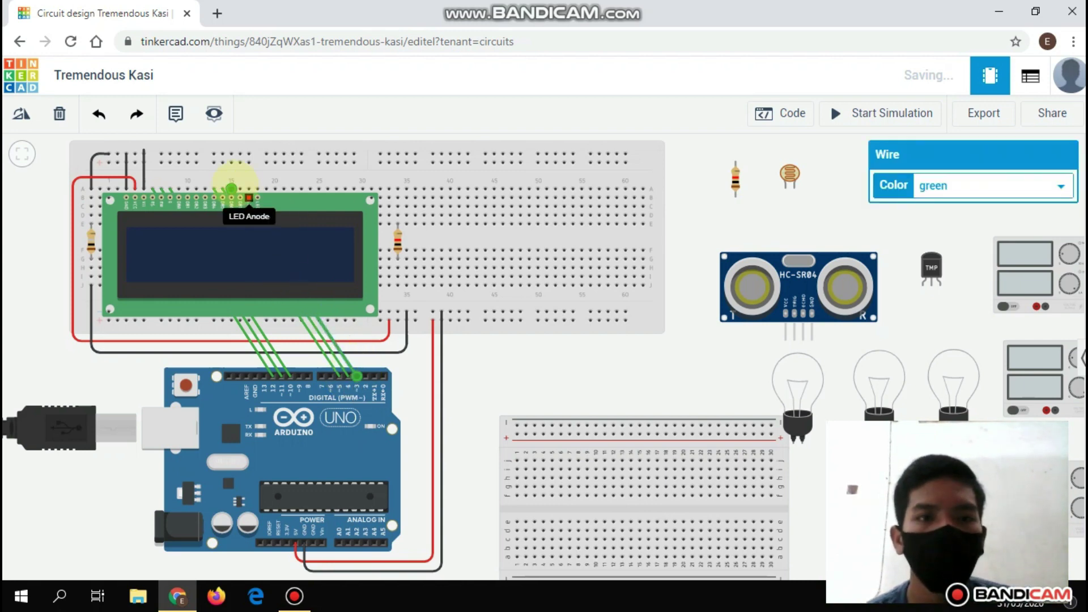
{"action": "left_click", "coordinate": [248, 198]}
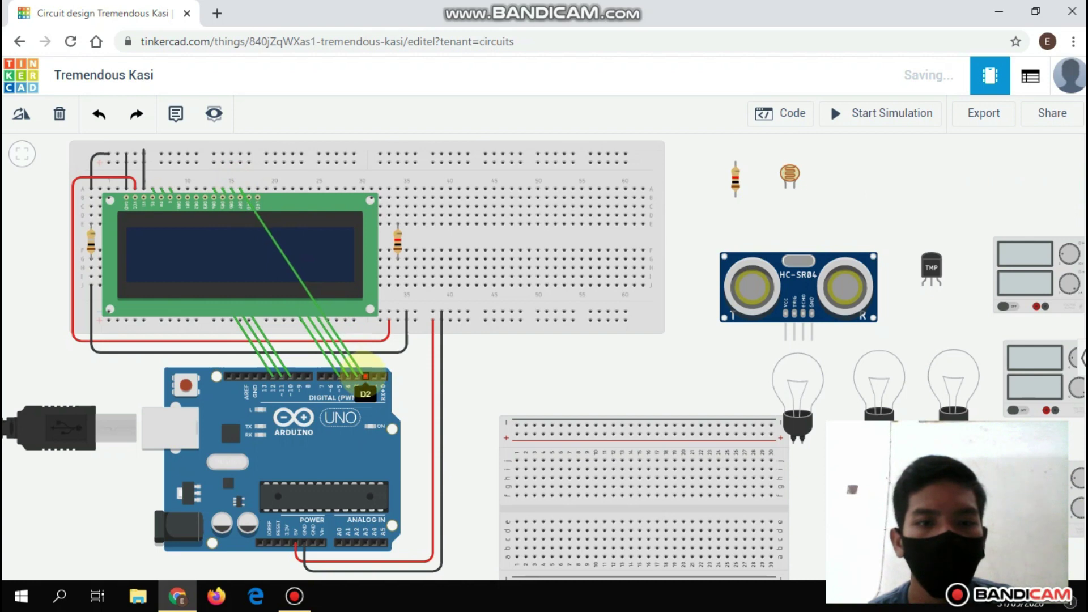
{"action": "left_click", "coordinate": [366, 376]}
Connect the LCD's LED Anode column to the upper end of the resistor right of the LCD with a yellow wire.
{"action": "left_click", "coordinate": [249, 172]}
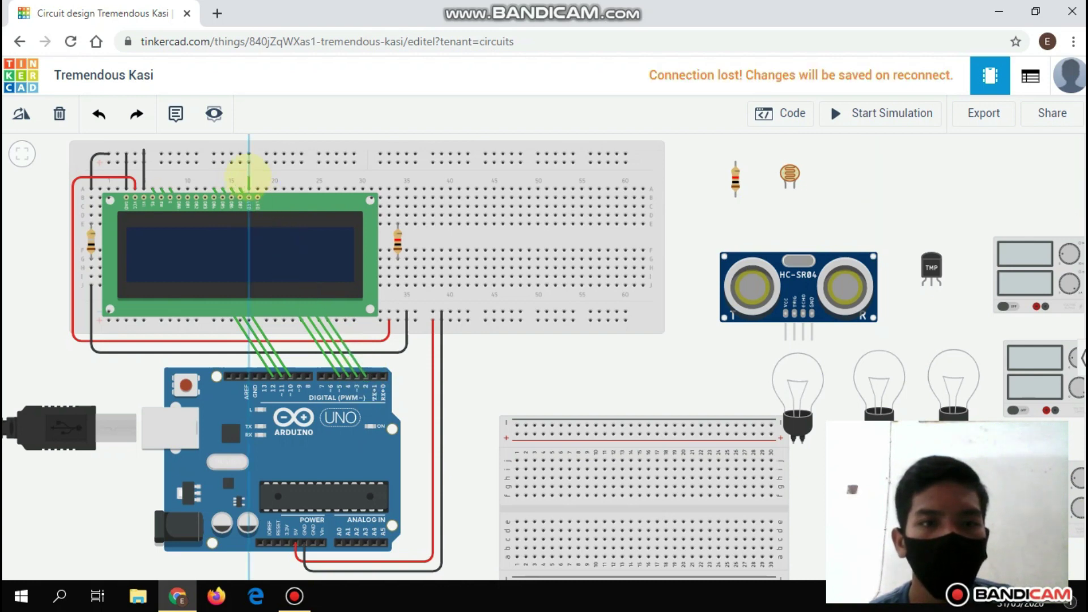
{"action": "left_click", "coordinate": [249, 180]}
{"action": "left_click", "coordinate": [397, 181]}
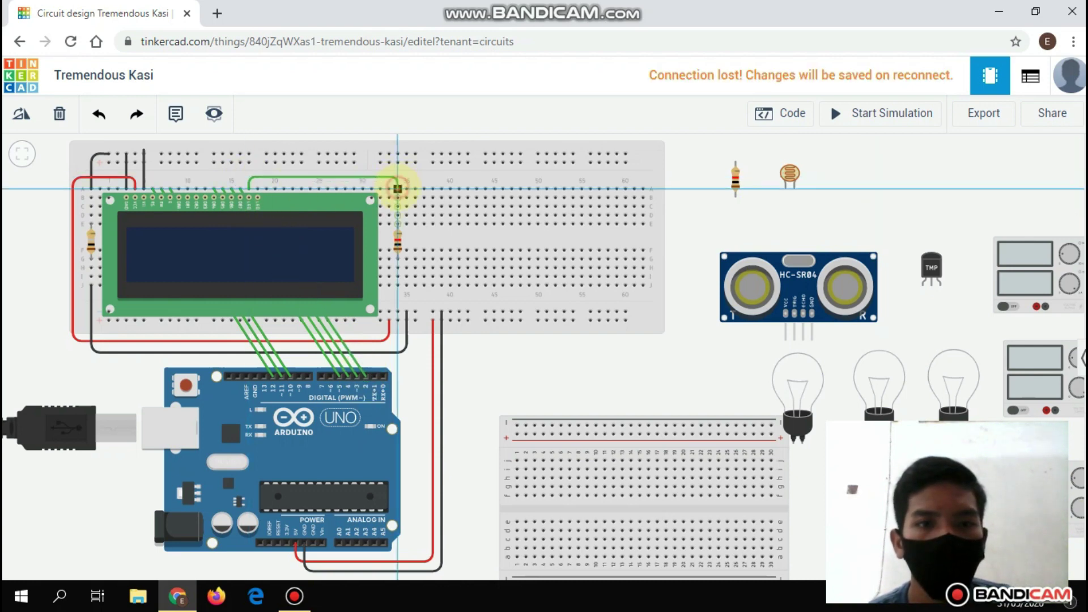
{"action": "left_click", "coordinate": [397, 189]}
{"action": "left_click", "coordinate": [963, 185]}
{"action": "left_click", "coordinate": [941, 237]}
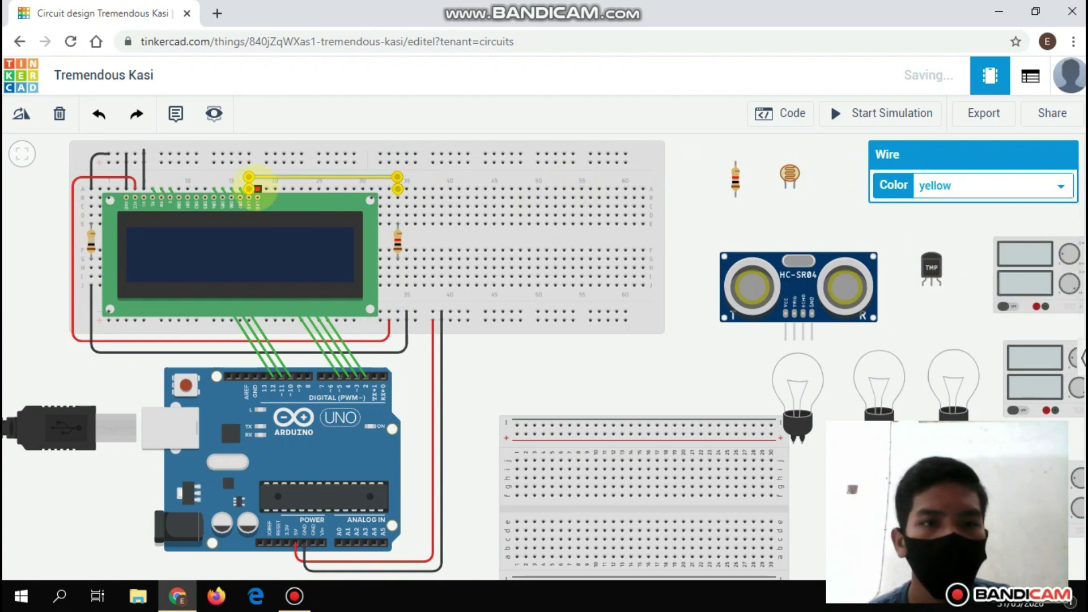
Connect the LCD's LED Cathode column to the full-size breadboard's upper negative rail with a black wire.
{"action": "left_click", "coordinate": [258, 189]}
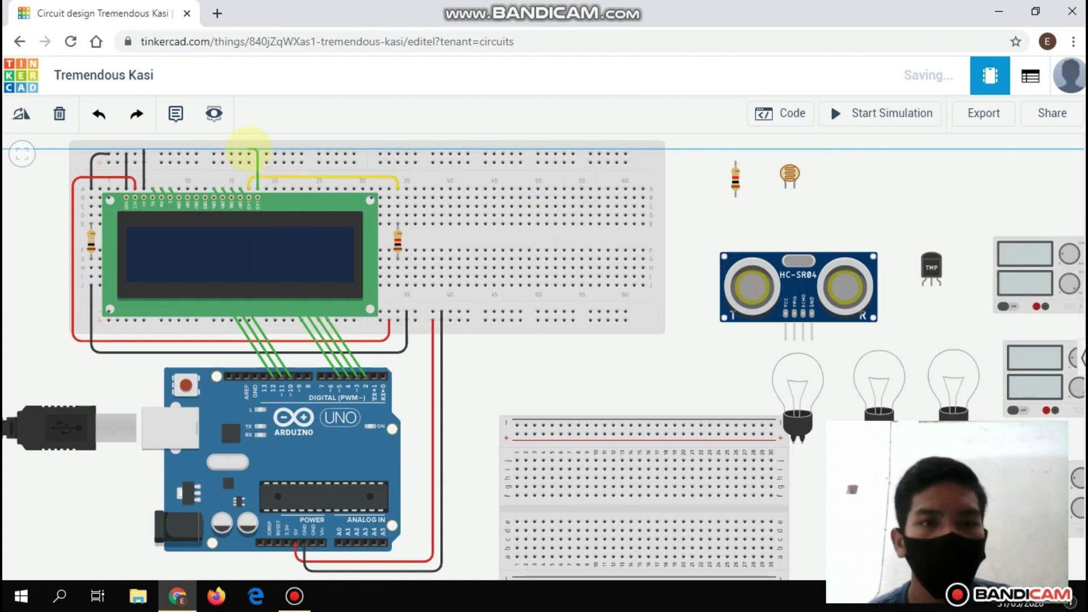
{"action": "left_click", "coordinate": [256, 149]}
{"action": "left_click", "coordinate": [958, 186]}
{"action": "left_click", "coordinate": [934, 204]}
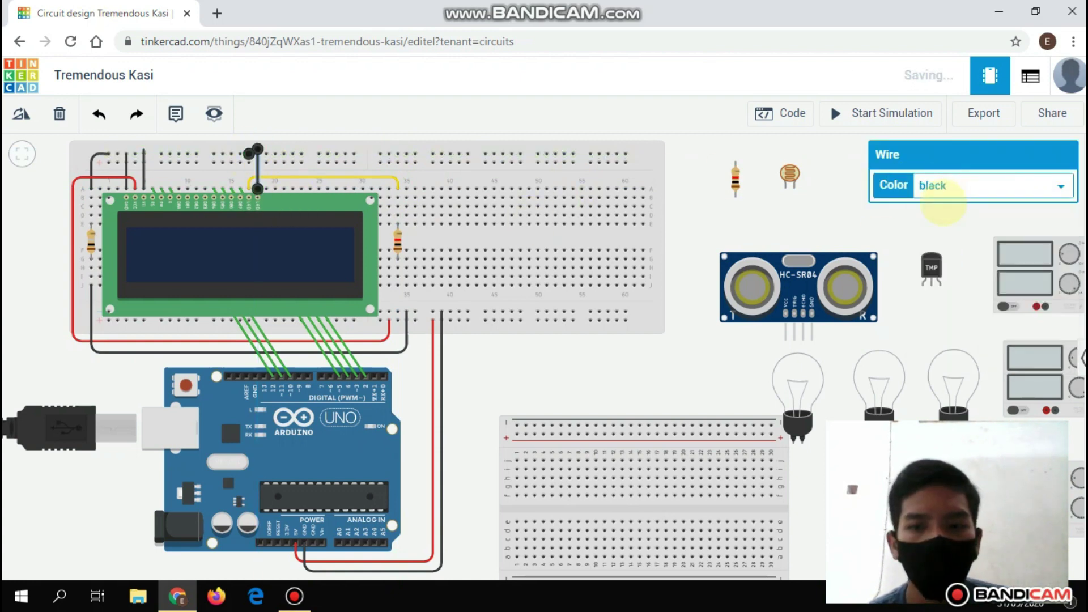
{"action": "left_click", "coordinate": [538, 376]}
Place the TMP36 temperature sensor on the upper half of the full-size breadboard, right of the LCD's right-hand resistor.
{"action": "scroll", "coordinate": [538, 376], "scroll_direction": "down", "scroll_amount": 1}
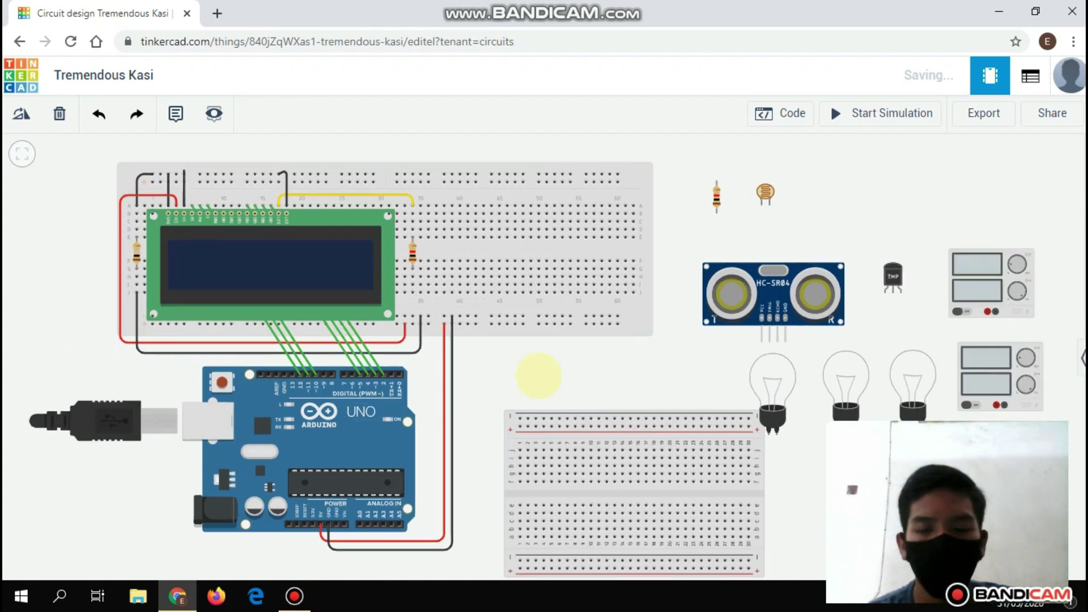
{"action": "scroll", "coordinate": [538, 376], "scroll_direction": "down", "scroll_amount": 1}
{"action": "left_click", "coordinate": [856, 281]}
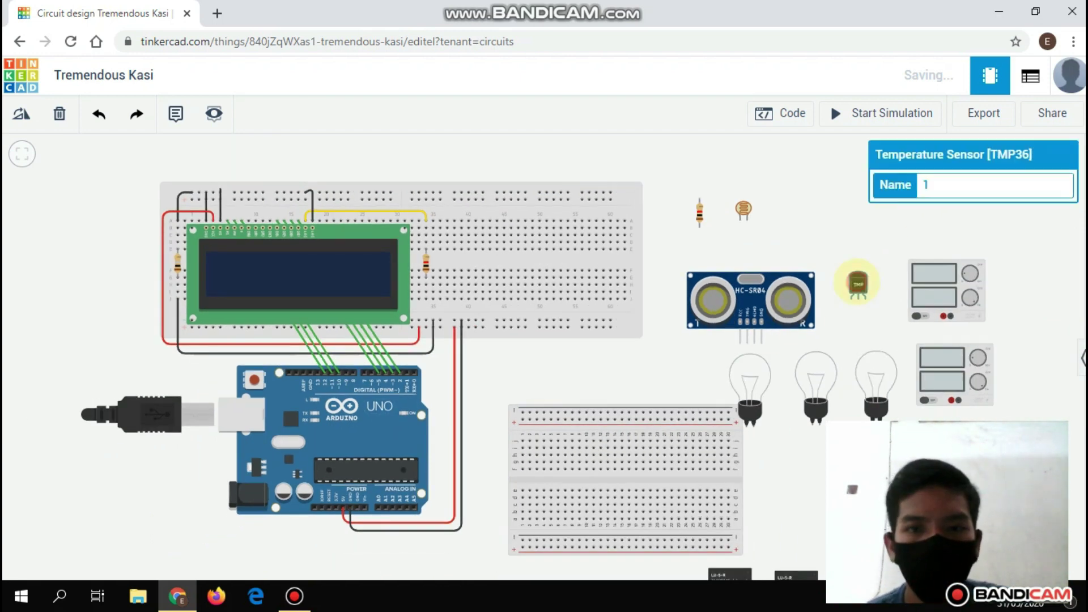
{"action": "left_click_drag", "start_coordinate": [856, 281], "coordinate": [479, 237]}
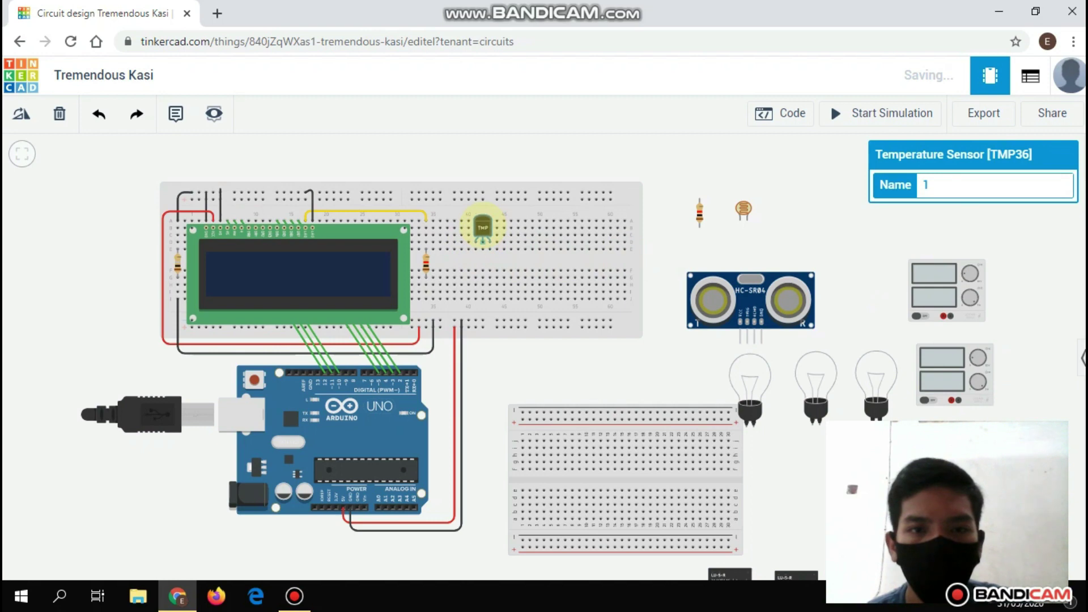
{"action": "scroll", "coordinate": [513, 359], "scroll_direction": "up", "scroll_amount": 2}
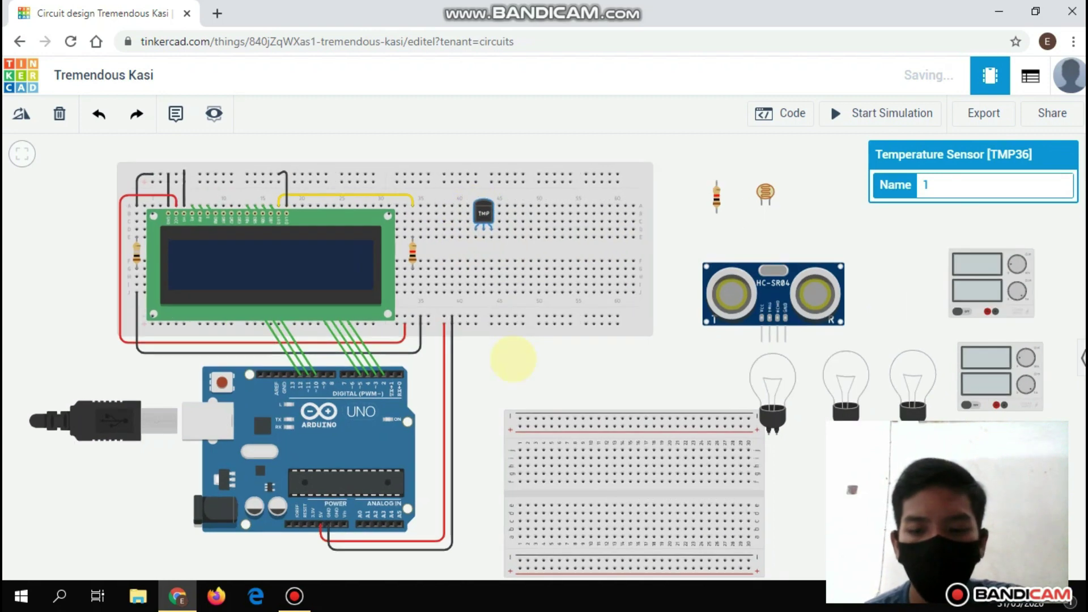
Wire the temperature sensor's left pin to the lower positive rail in red and its right pin to the lower negative rail in black.
{"action": "left_click", "coordinate": [468, 224]}
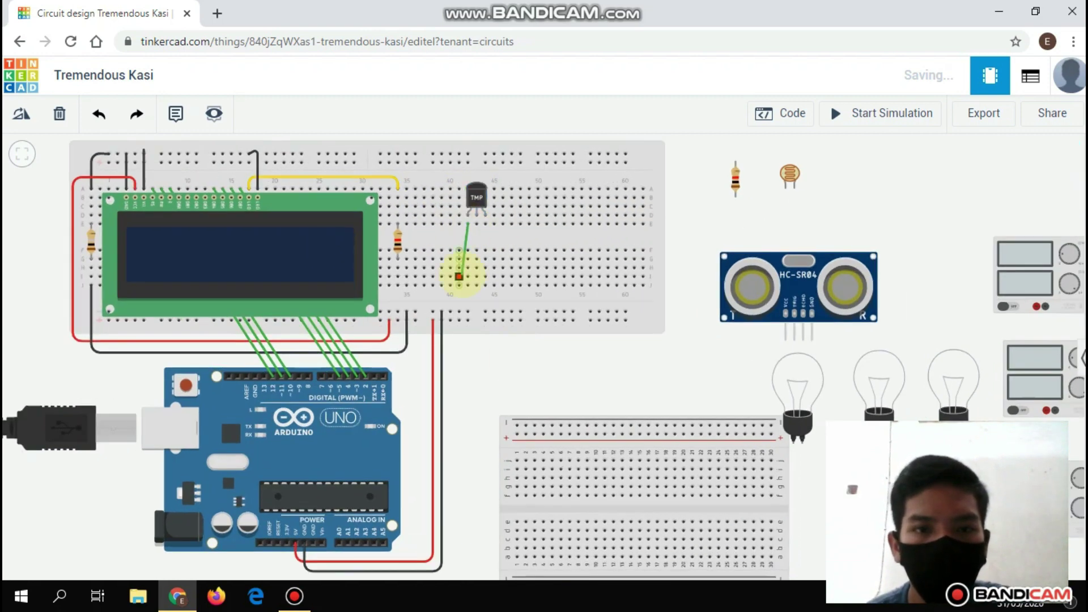
{"action": "left_click", "coordinate": [468, 319]}
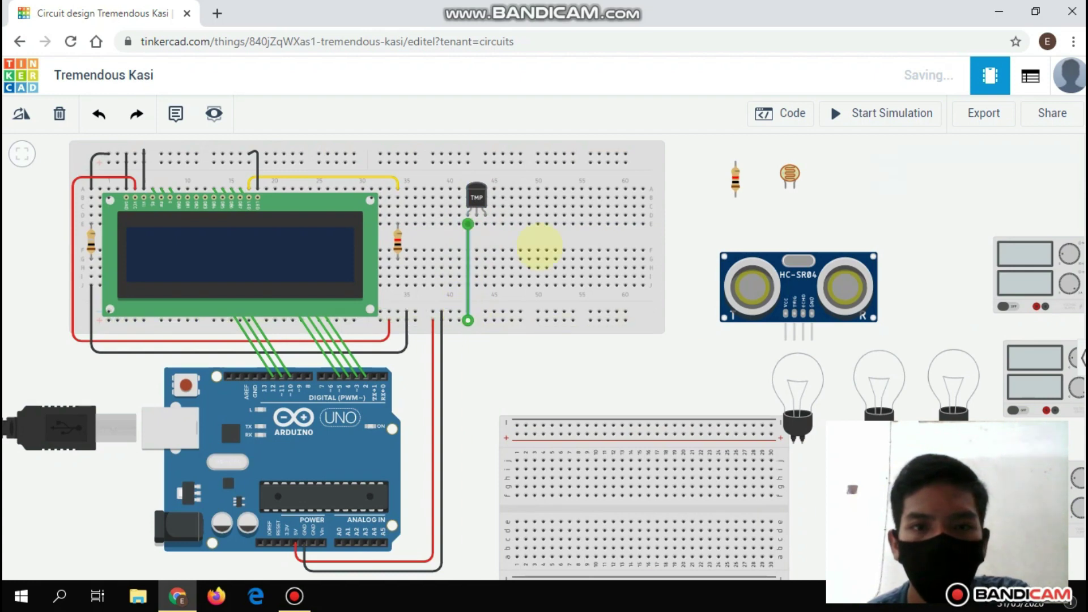
{"action": "left_click", "coordinate": [922, 185]}
{"action": "left_click", "coordinate": [618, 231]}
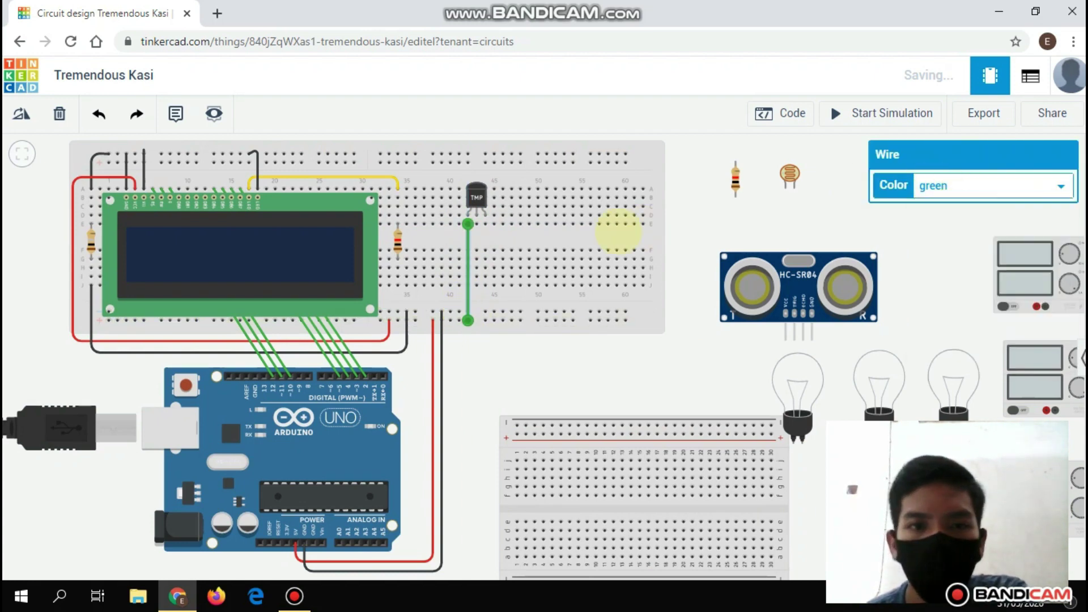
{"action": "left_click", "coordinate": [486, 224]}
{"action": "left_click", "coordinate": [486, 311]}
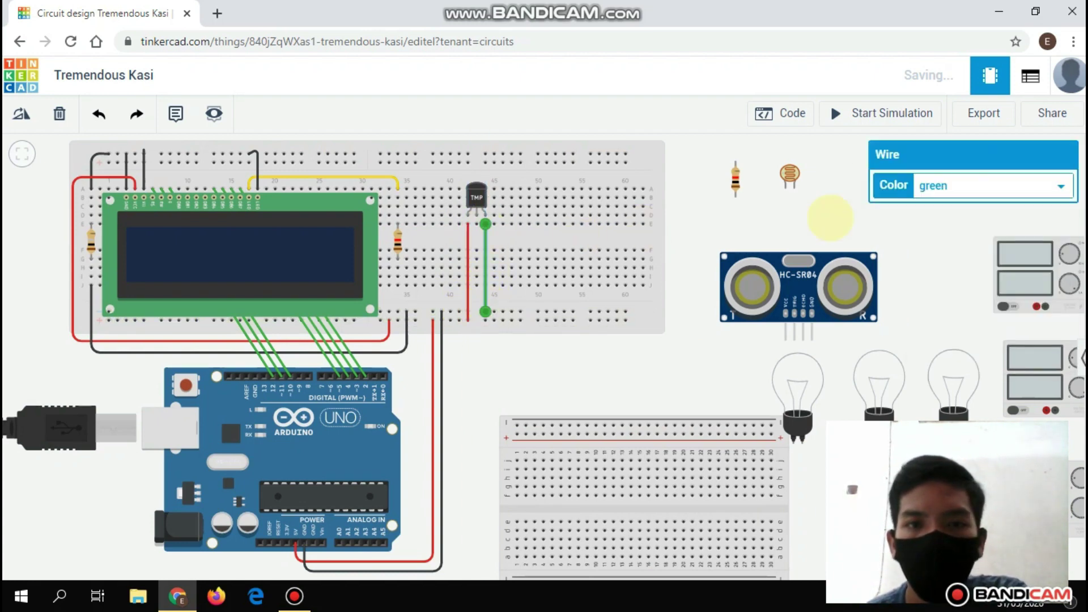
{"action": "left_click", "coordinate": [994, 187]}
{"action": "left_click", "coordinate": [958, 205]}
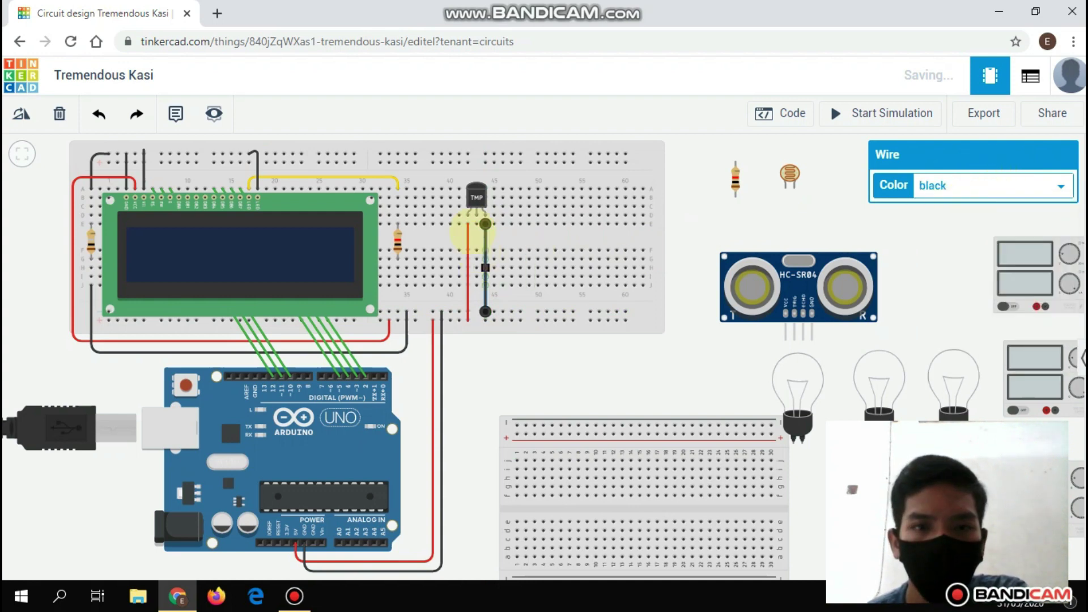
Connect the temperature sensor's middle pin to Arduino pin A0 with a green wire routed around the board's right side.
{"action": "left_click", "coordinate": [477, 224]}
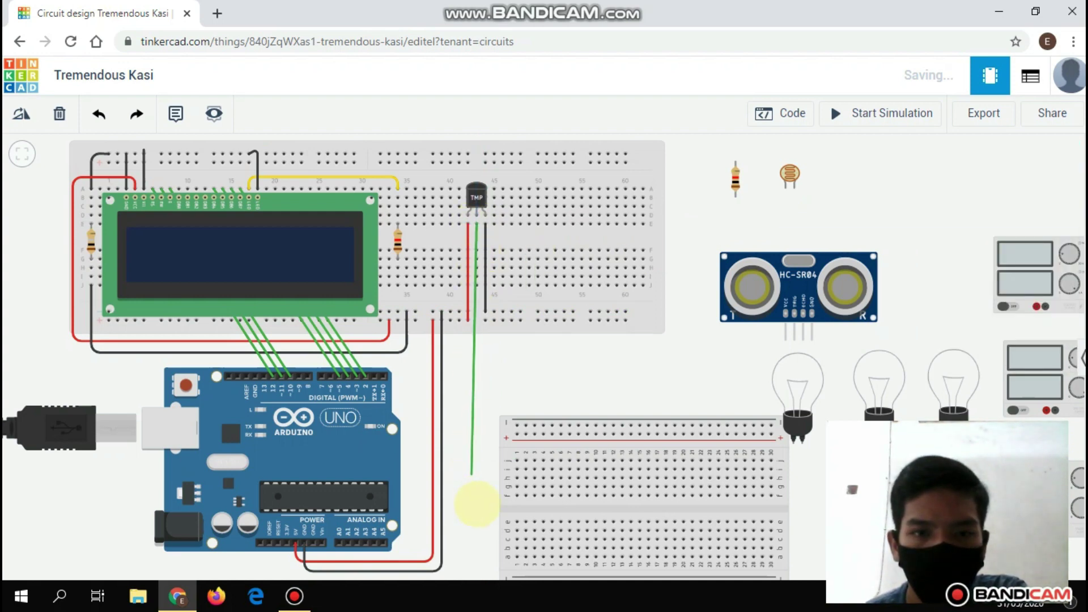
{"action": "left_click", "coordinate": [478, 520]}
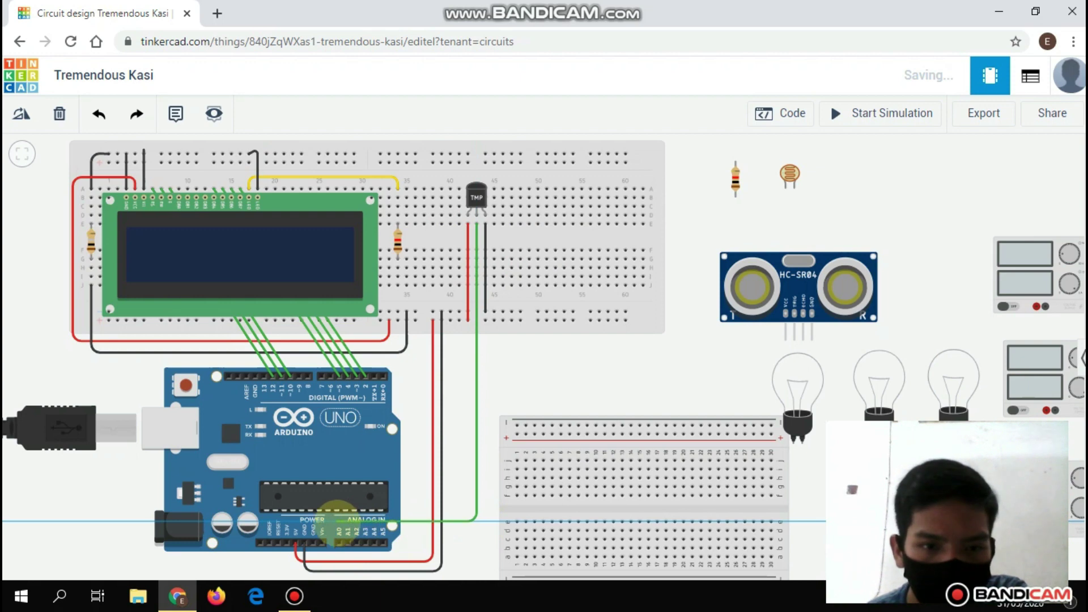
{"action": "left_click", "coordinate": [337, 520]}
{"action": "left_click", "coordinate": [339, 542]}
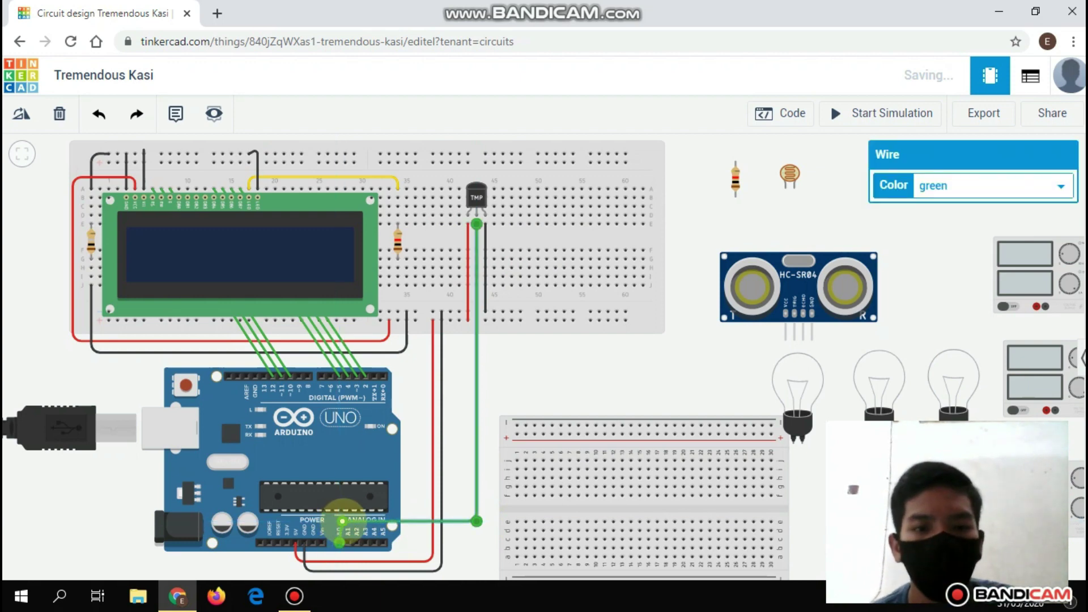
{"action": "left_click", "coordinate": [526, 379]}
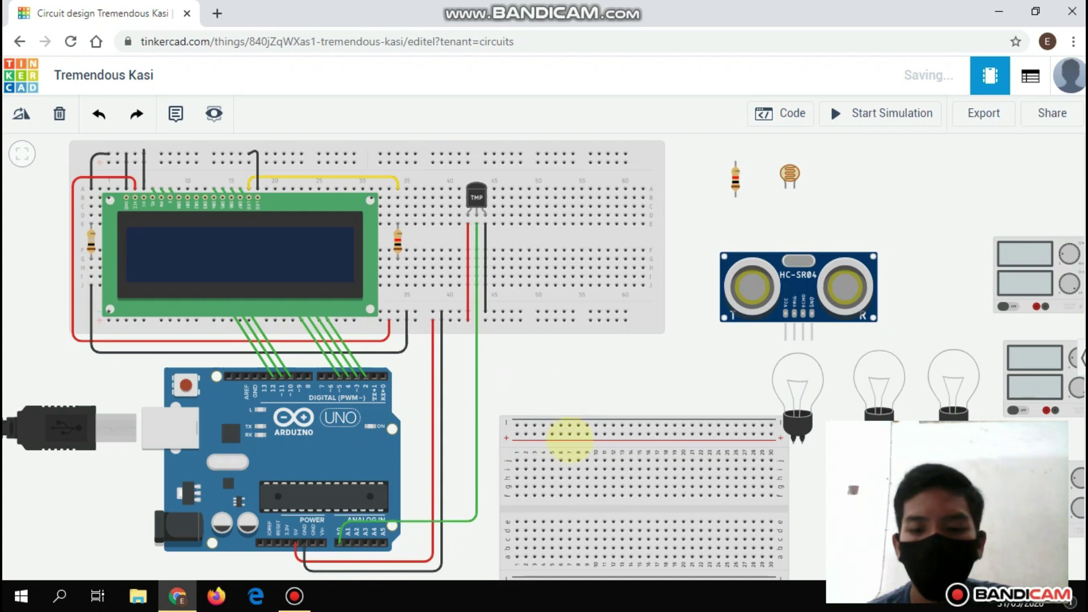
Nudge the small breadboard slightly up and left, and place the photoresistor in its upper-left area.
{"action": "scroll", "coordinate": [569, 438], "scroll_direction": "down", "scroll_amount": 2}
{"action": "left_click_drag", "start_coordinate": [578, 478], "coordinate": [574, 468]}
{"action": "left_click", "coordinate": [743, 208]}
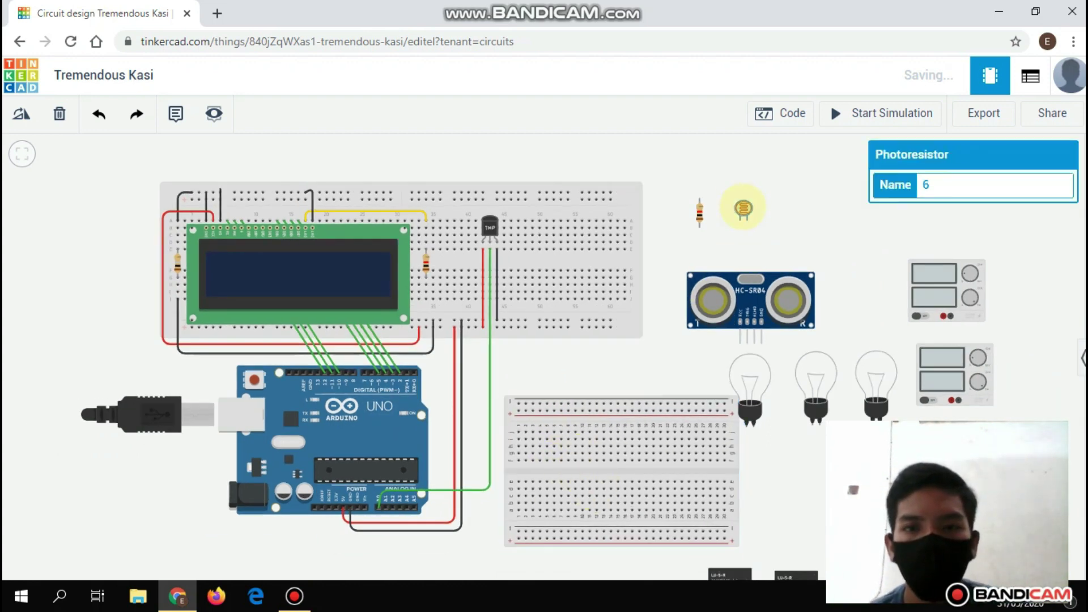
{"action": "left_click_drag", "start_coordinate": [742, 208], "coordinate": [565, 428]}
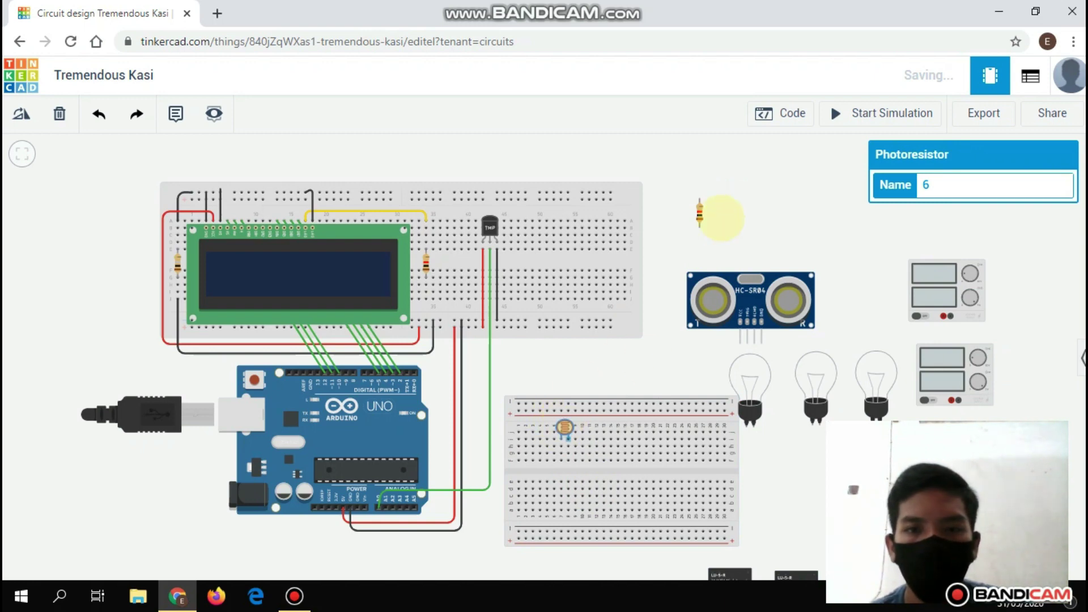
Place the loose 1 kΩ resistor horizontally on the small breadboard, with its right end in the photoresistor's left-leg column.
{"action": "left_click_drag", "start_coordinate": [699, 212], "coordinate": [539, 445]}
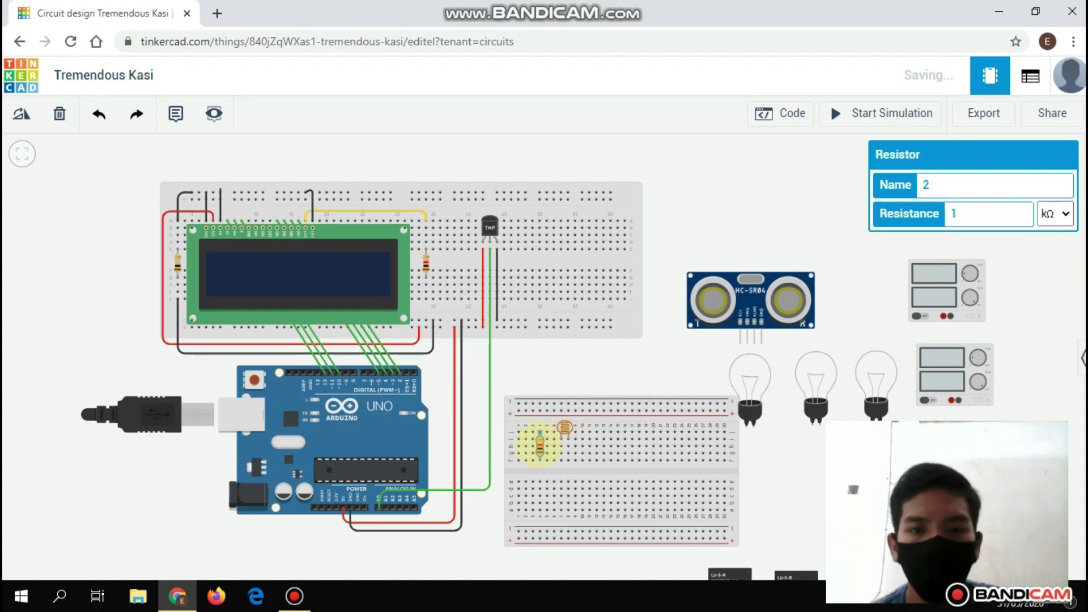
{"action": "left_click", "coordinate": [21, 114]}
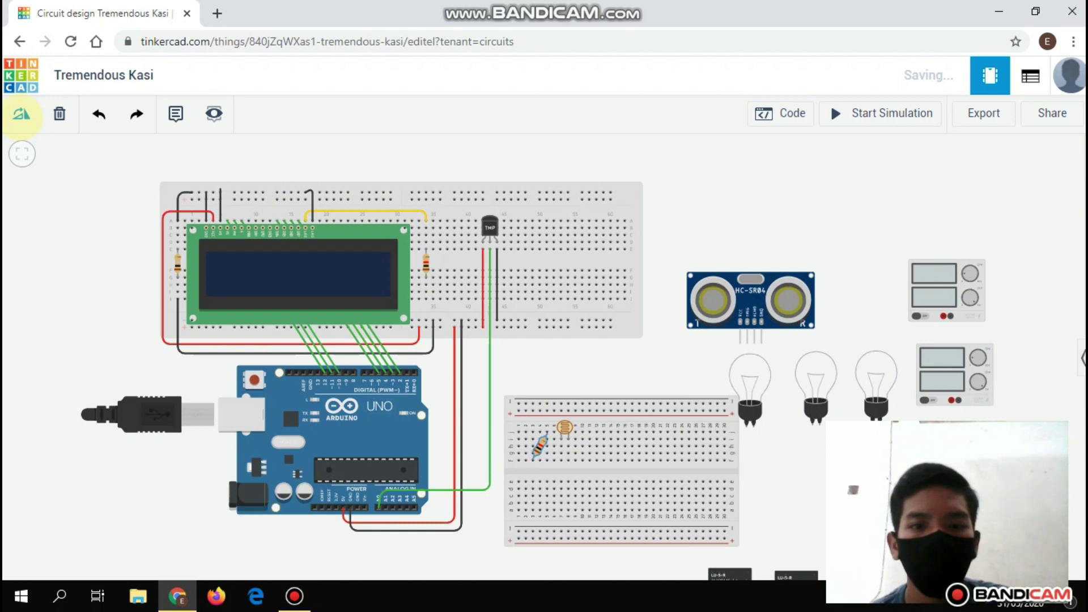
{"action": "left_click", "coordinate": [21, 114]}
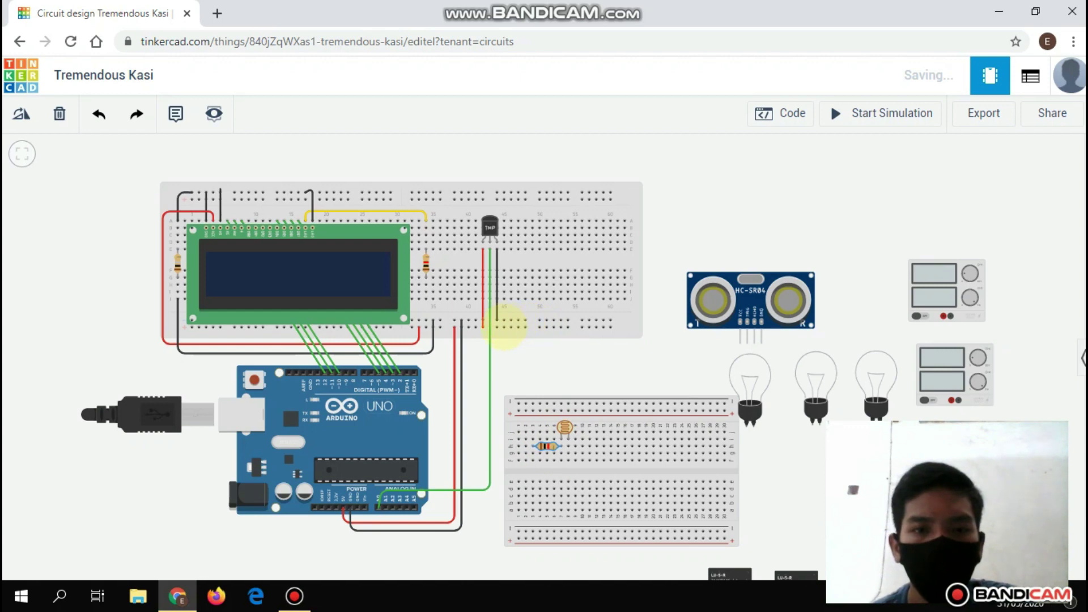
Link the full-size breadboard's lower power rails to the small breadboard's upper rails, using red for positive and black for negative.
{"action": "left_click", "coordinate": [504, 327]}
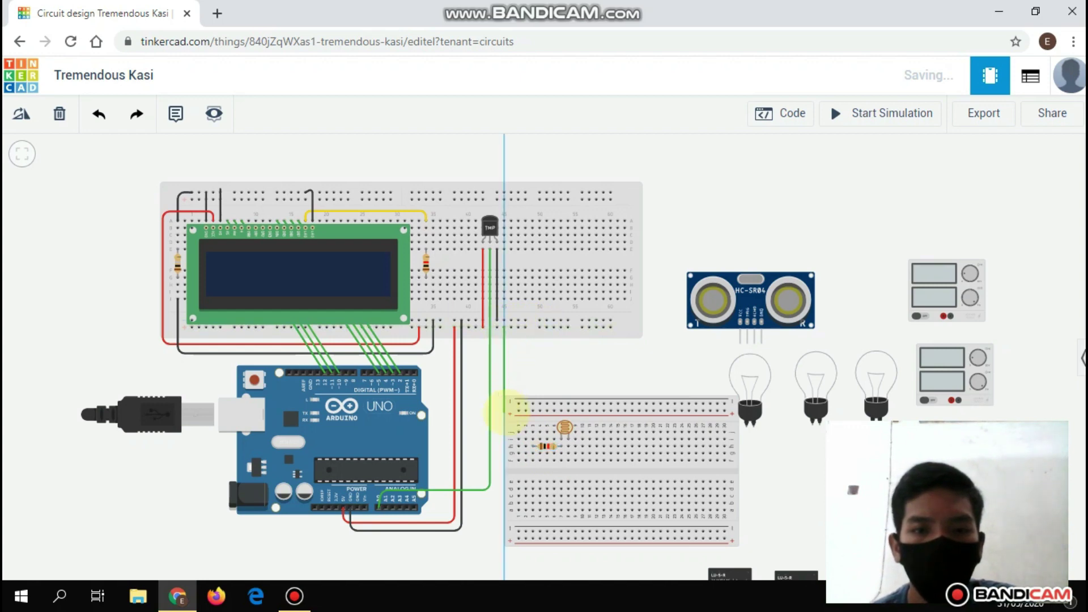
{"action": "left_click", "coordinate": [517, 409]}
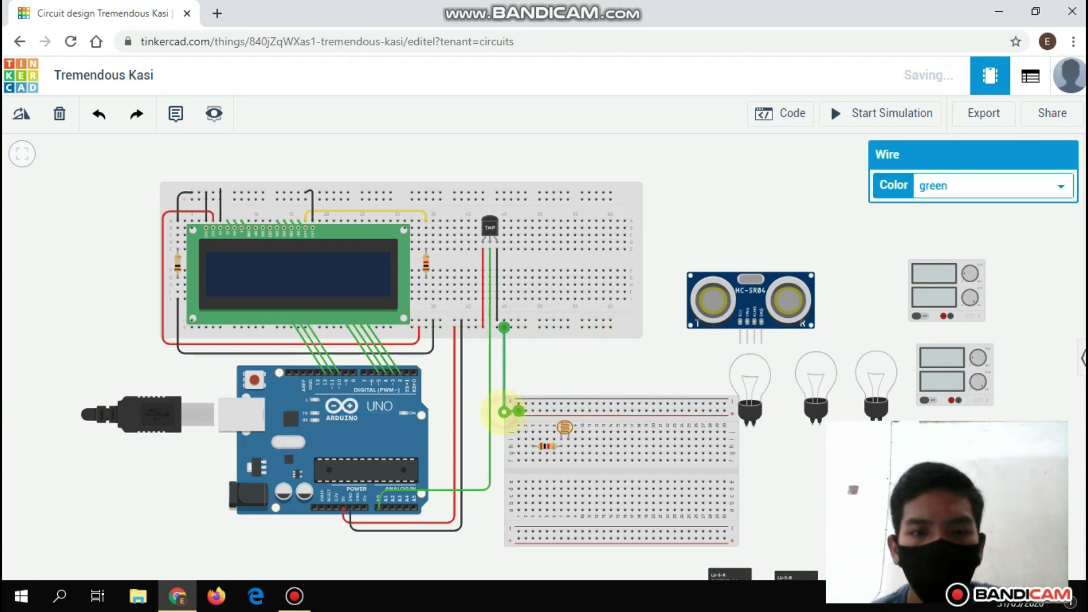
{"action": "left_click", "coordinate": [967, 193]}
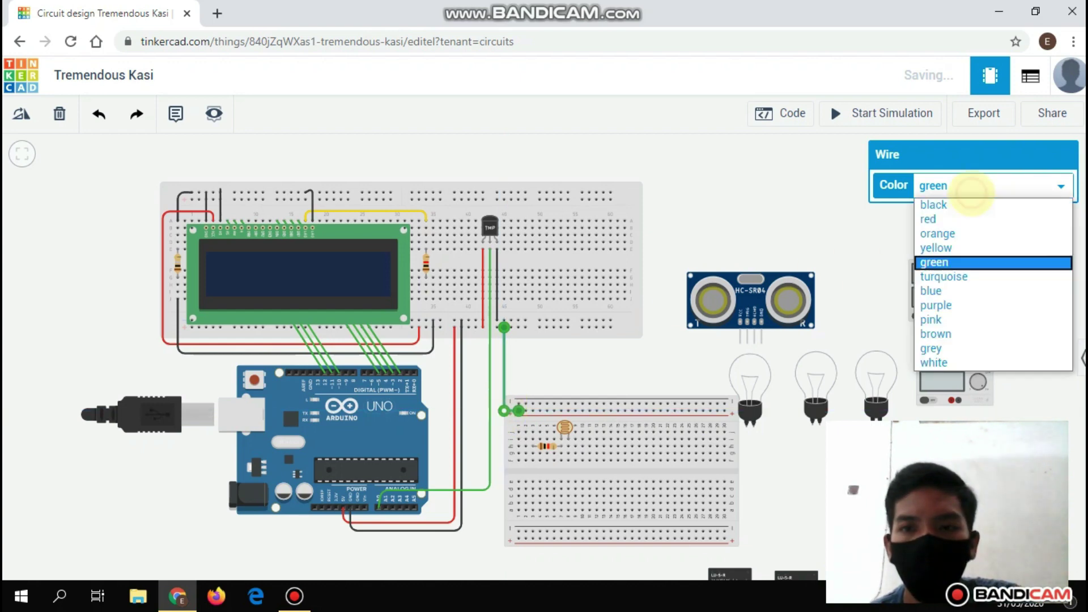
{"action": "left_click", "coordinate": [955, 218]}
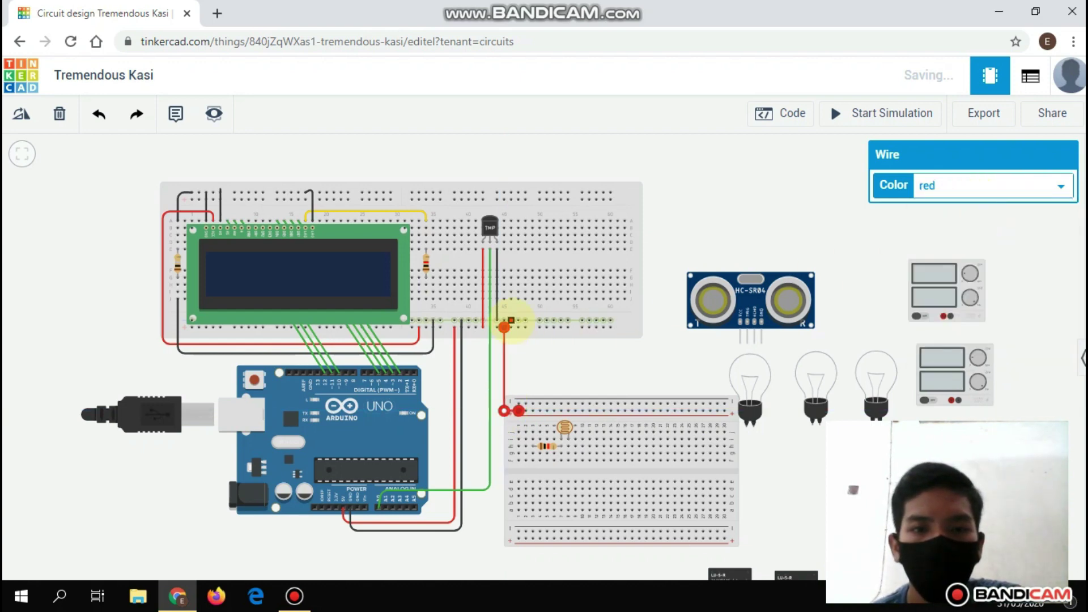
{"action": "left_click", "coordinate": [511, 324]}
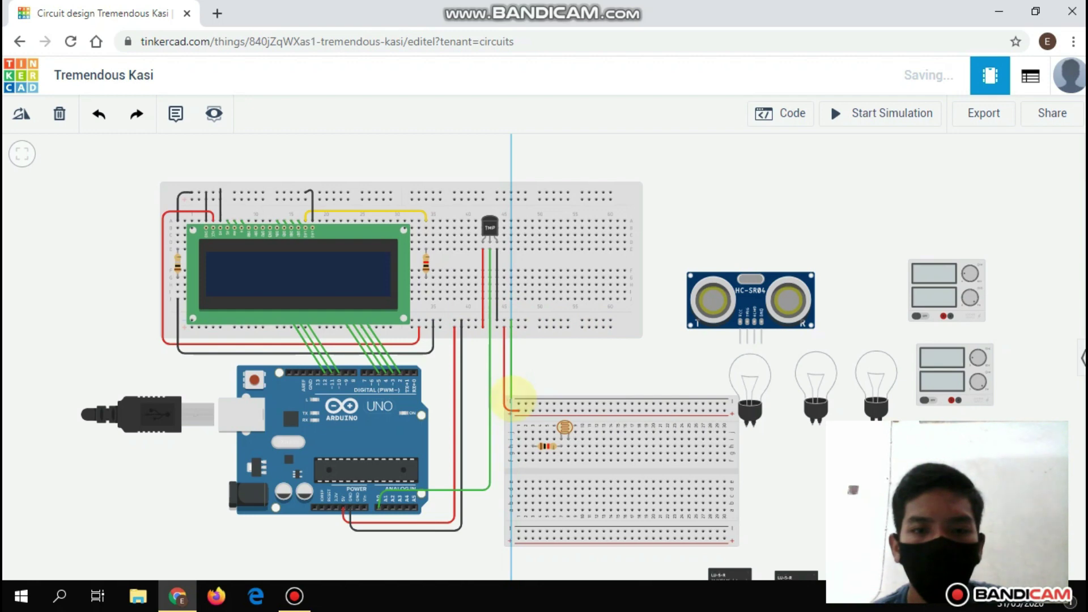
{"action": "left_click", "coordinate": [517, 403]}
{"action": "left_click", "coordinate": [954, 192]}
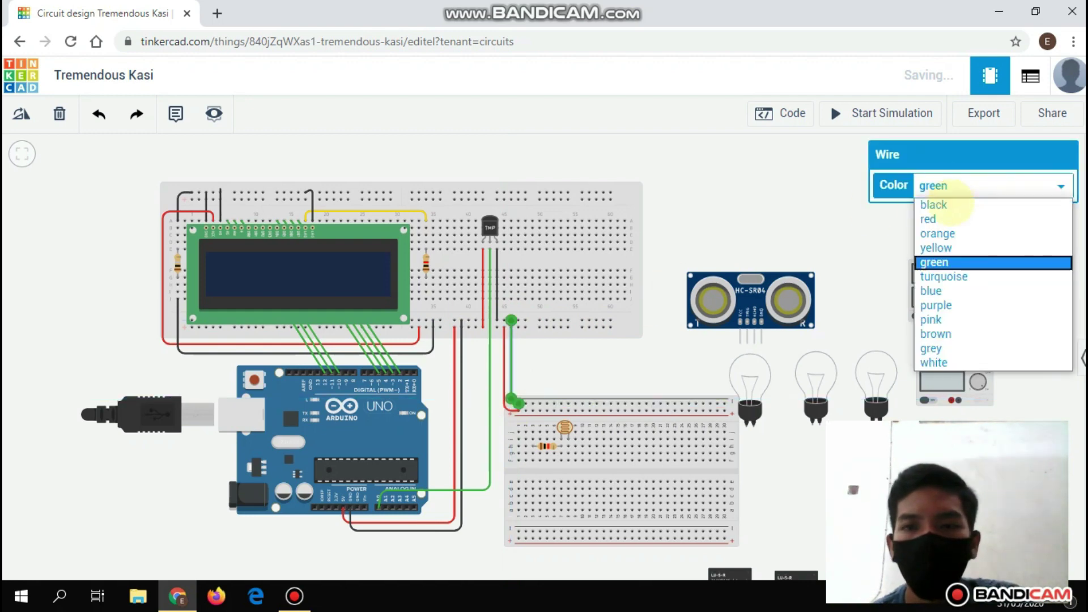
{"action": "left_click", "coordinate": [933, 204]}
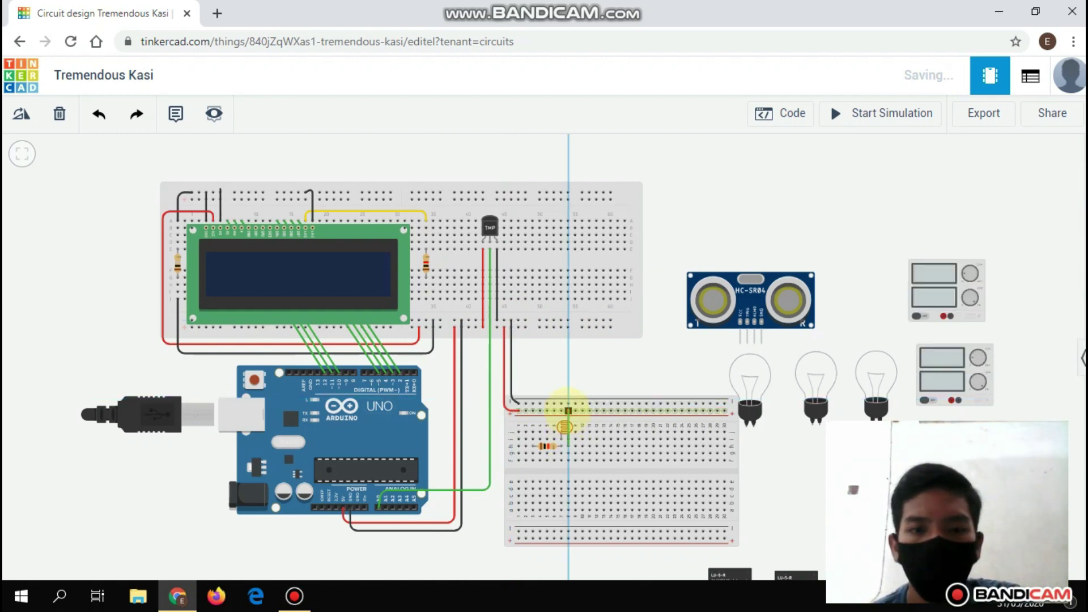
Wire the photoresistor's right leg to the small breadboard's positive rail in red and the resistor's left end to its negative rail in black.
{"action": "left_click", "coordinate": [568, 410]}
{"action": "left_click", "coordinate": [974, 179]}
{"action": "left_click", "coordinate": [935, 220]}
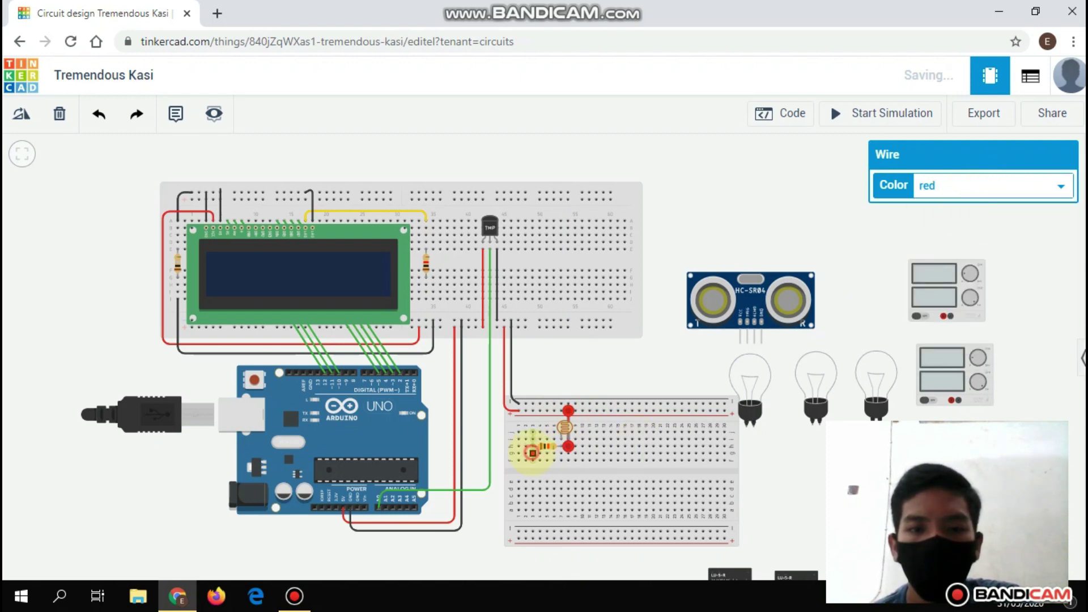
{"action": "left_click", "coordinate": [531, 451]}
{"action": "left_click", "coordinate": [533, 404]}
{"action": "left_click", "coordinate": [935, 185]}
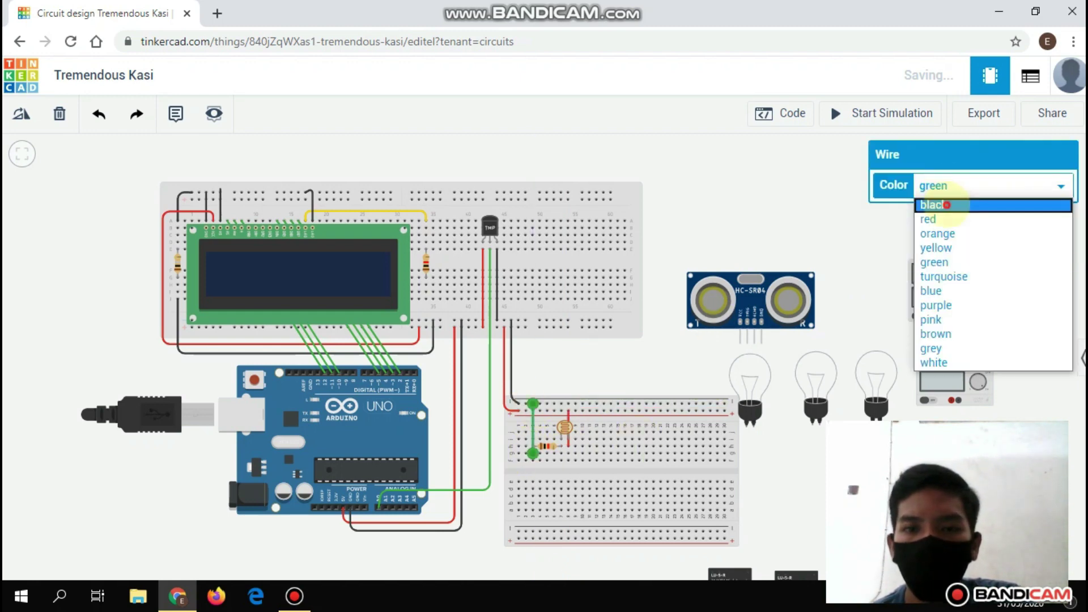
{"action": "left_click", "coordinate": [947, 205]}
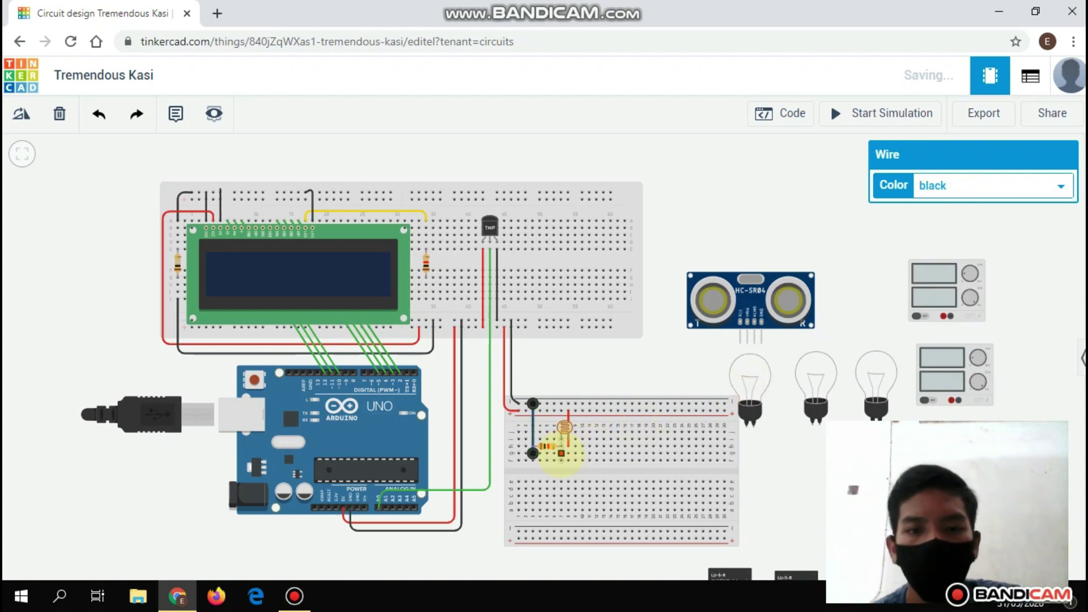
Connect the shared photoresistor and resistor column to Arduino pin A1 with a yellow wire routed below the boards.
{"action": "left_click", "coordinate": [561, 452]}
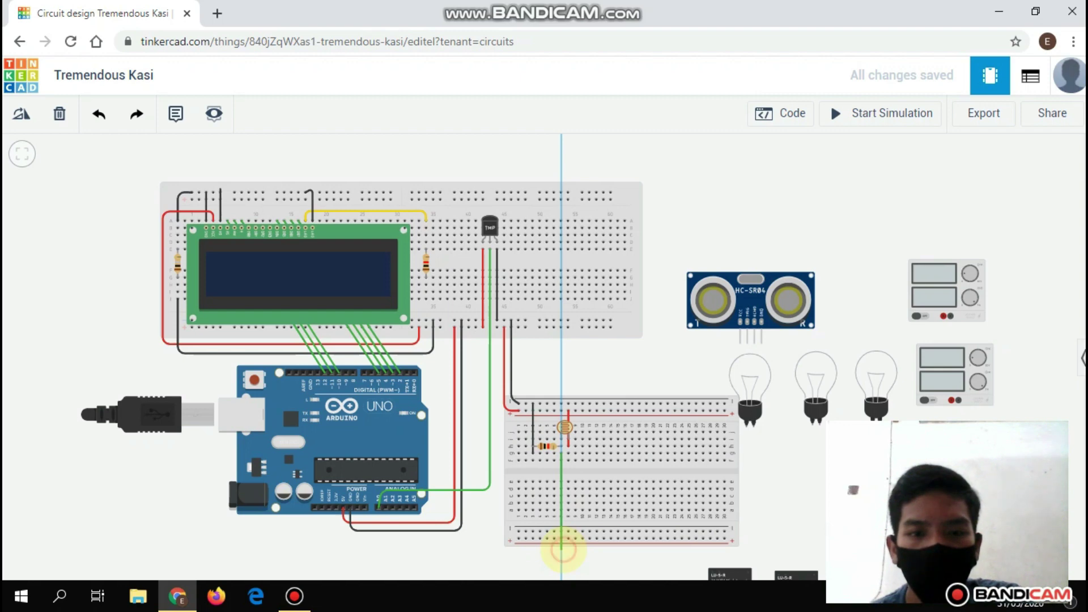
{"action": "left_click", "coordinate": [562, 549]}
{"action": "left_click", "coordinate": [385, 548]}
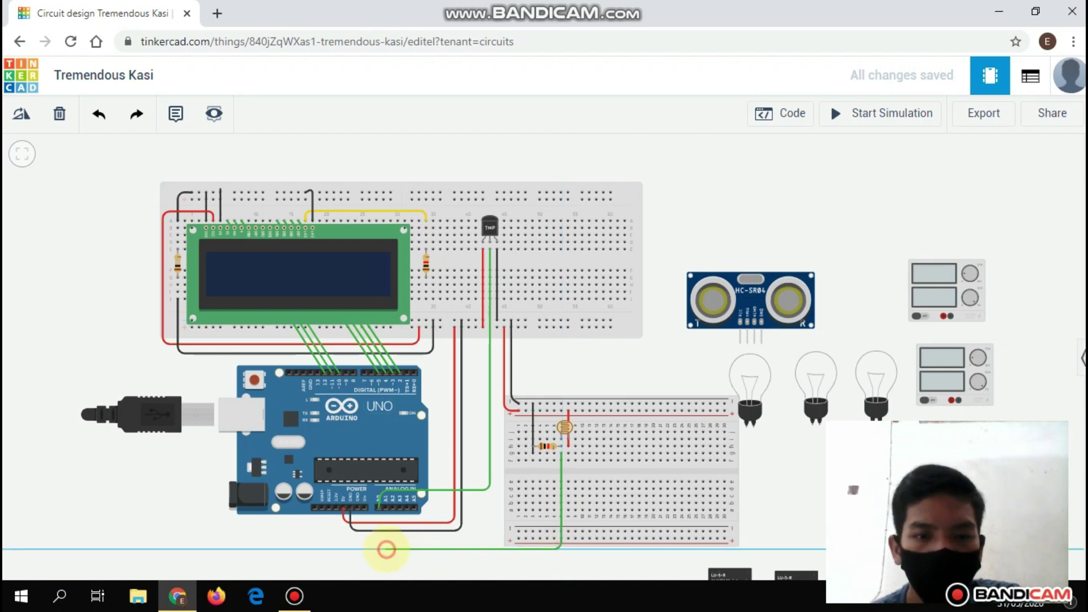
{"action": "left_click", "coordinate": [385, 506]}
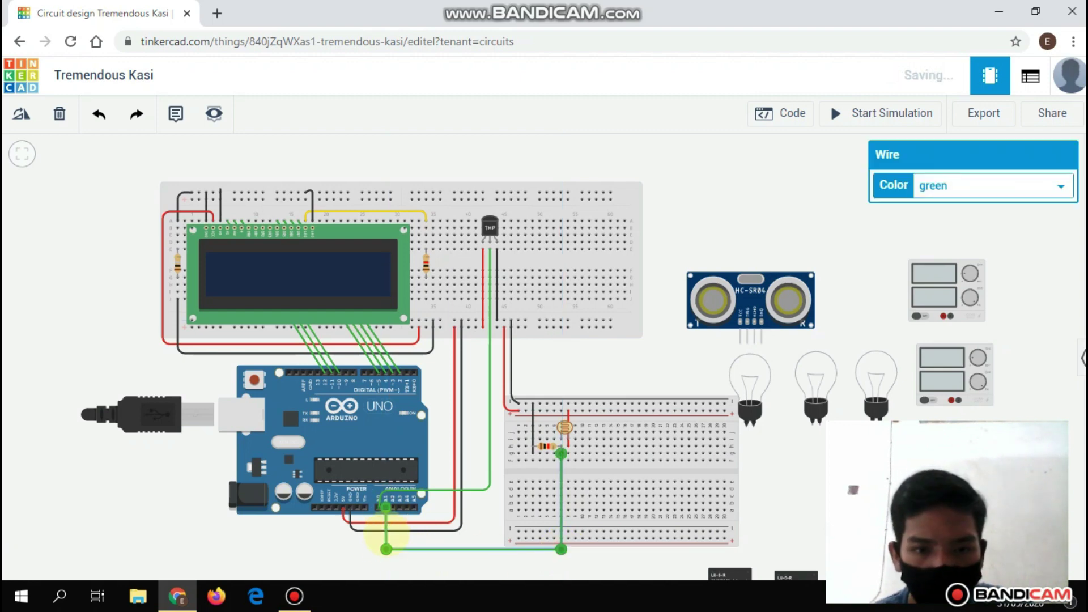
{"action": "left_click_drag", "start_coordinate": [385, 549], "coordinate": [385, 549]}
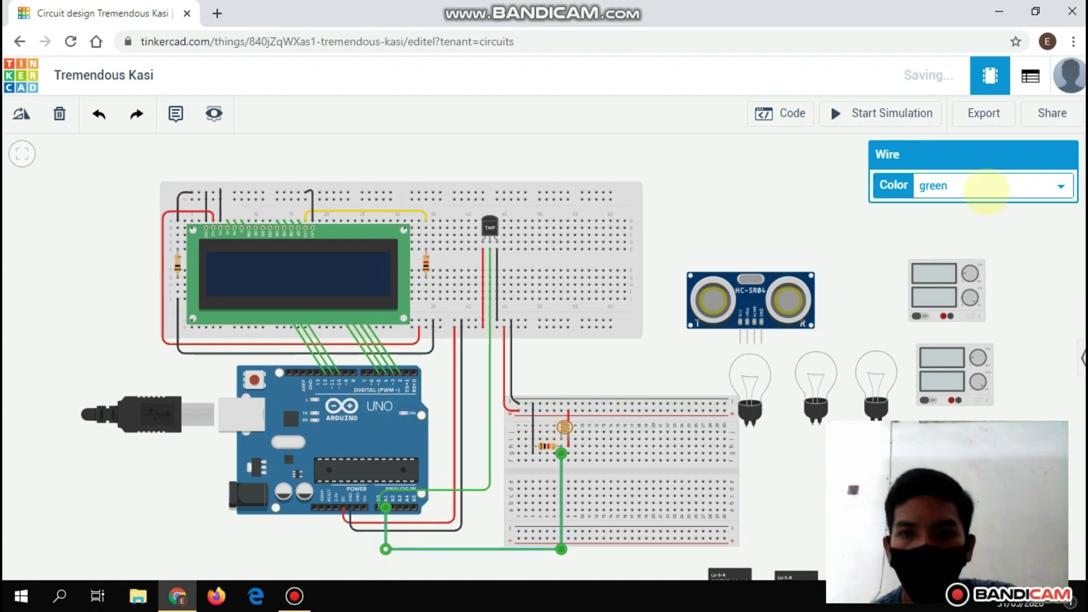
{"action": "left_click", "coordinate": [984, 187]}
{"action": "left_click", "coordinate": [960, 247]}
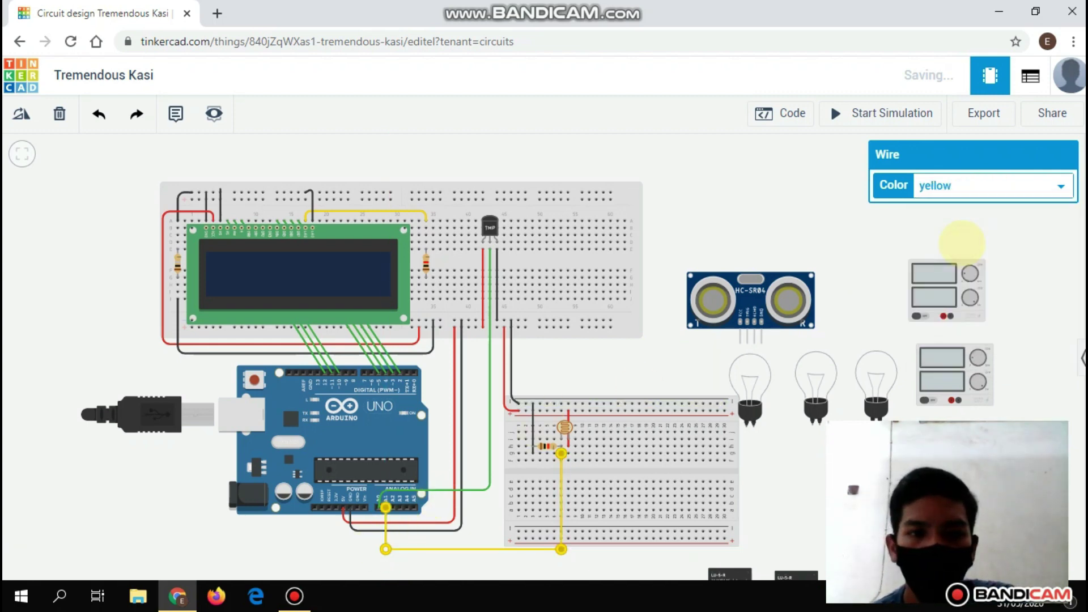
Place the ultrasonic distance sensor on the full-size breadboard, to the right of the temperature sensor, with its pins in the upper terminal rows.
{"action": "left_click", "coordinate": [664, 315]}
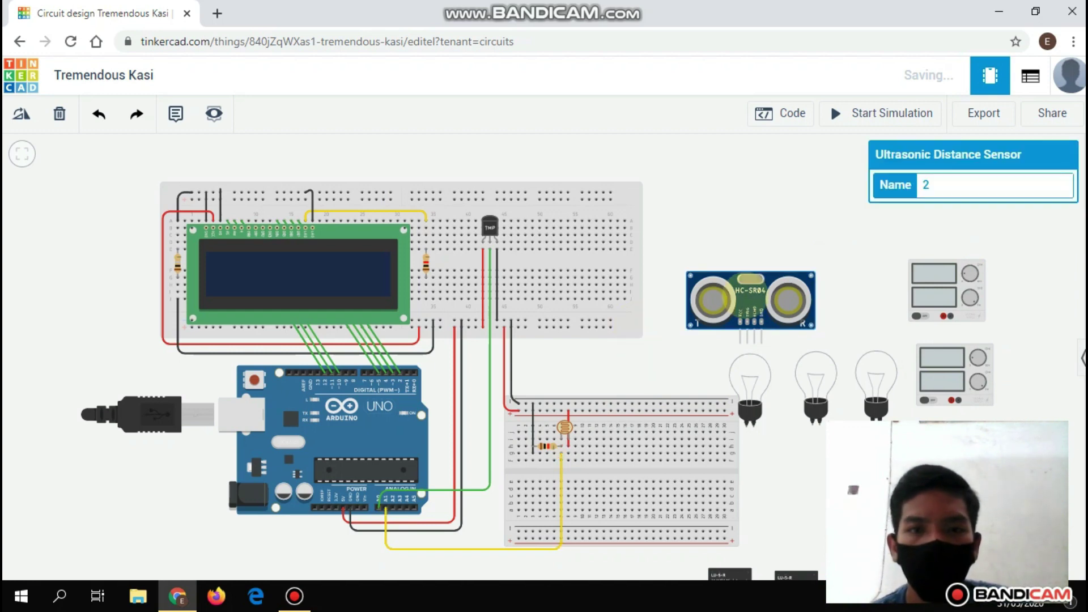
{"action": "left_click_drag", "start_coordinate": [749, 278], "coordinate": [577, 165]}
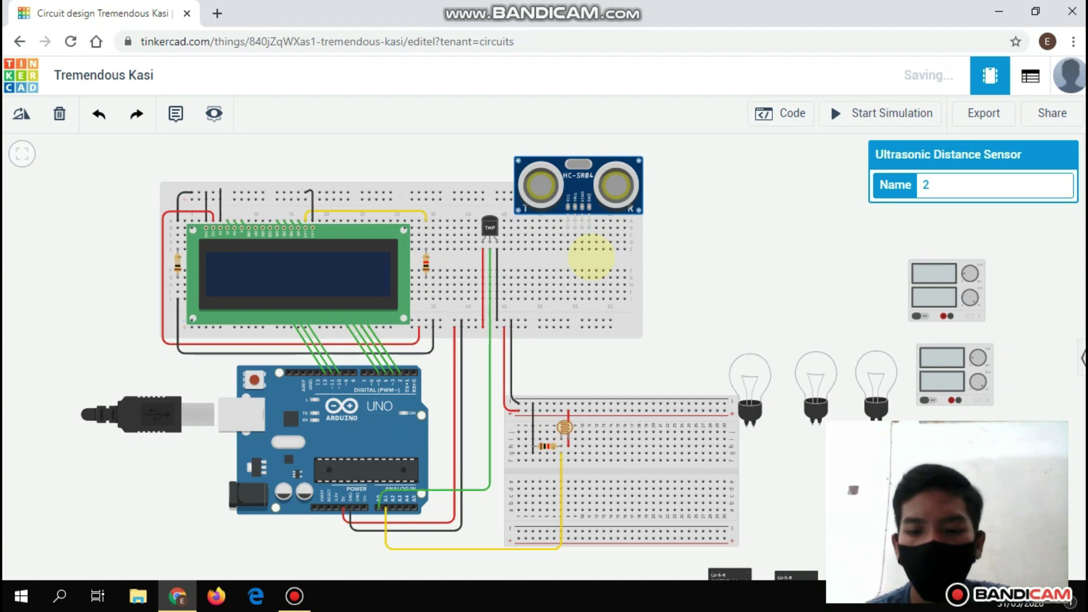
{"action": "scroll", "coordinate": [591, 256], "scroll_direction": "up", "scroll_amount": 1}
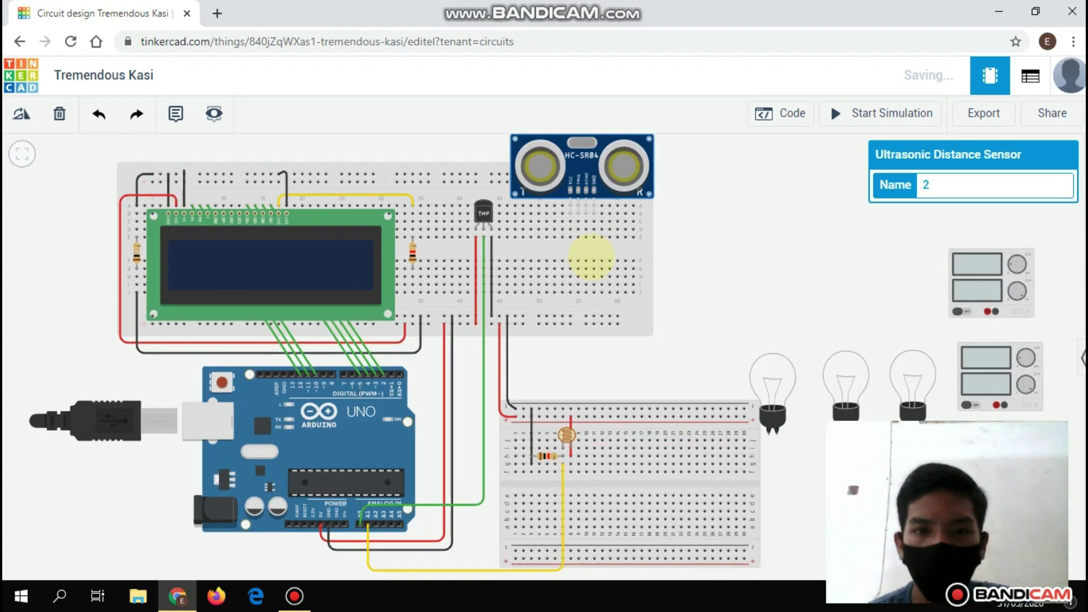
Wire the ultrasonic sensor's VCC column to the lower positive rail in red and its GND column to the lower negative rail in black.
{"action": "left_click", "coordinate": [570, 219]}
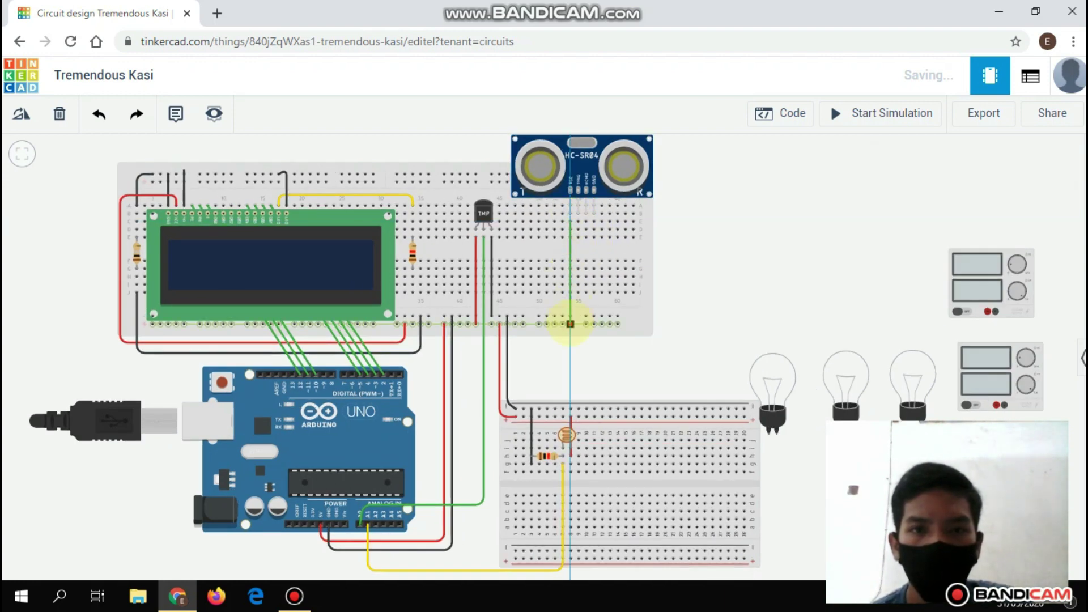
{"action": "left_click", "coordinate": [963, 185]}
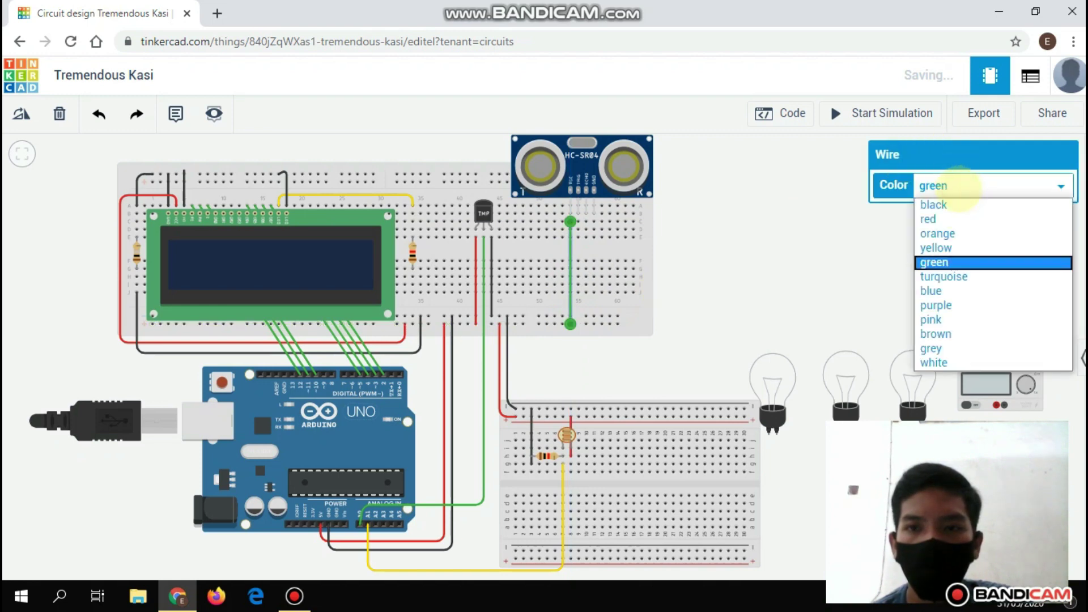
{"action": "left_click", "coordinate": [961, 218]}
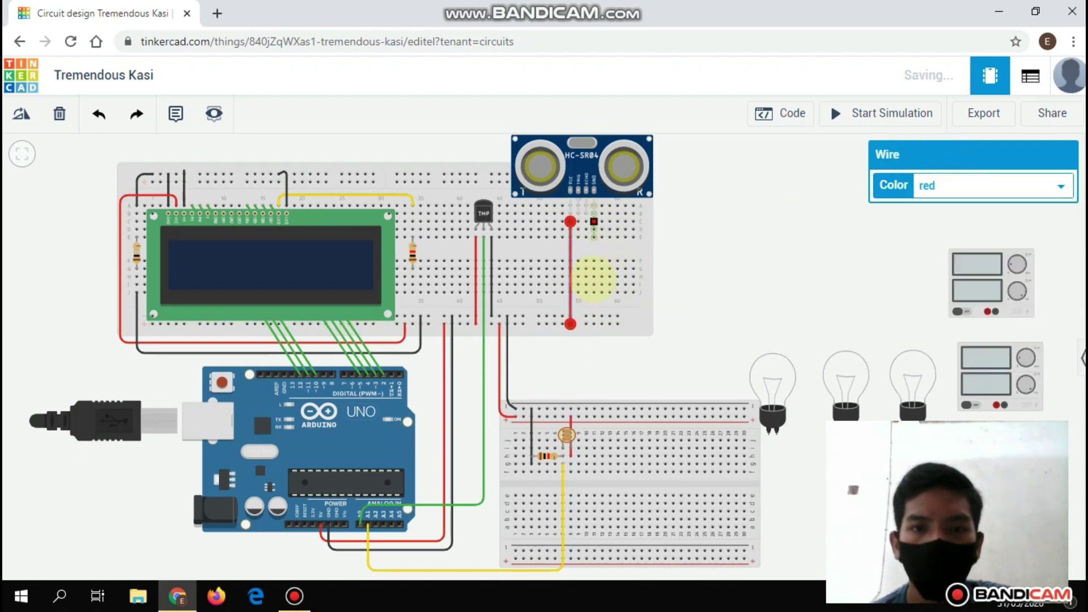
{"action": "left_click", "coordinate": [594, 221]}
{"action": "left_click", "coordinate": [594, 316]}
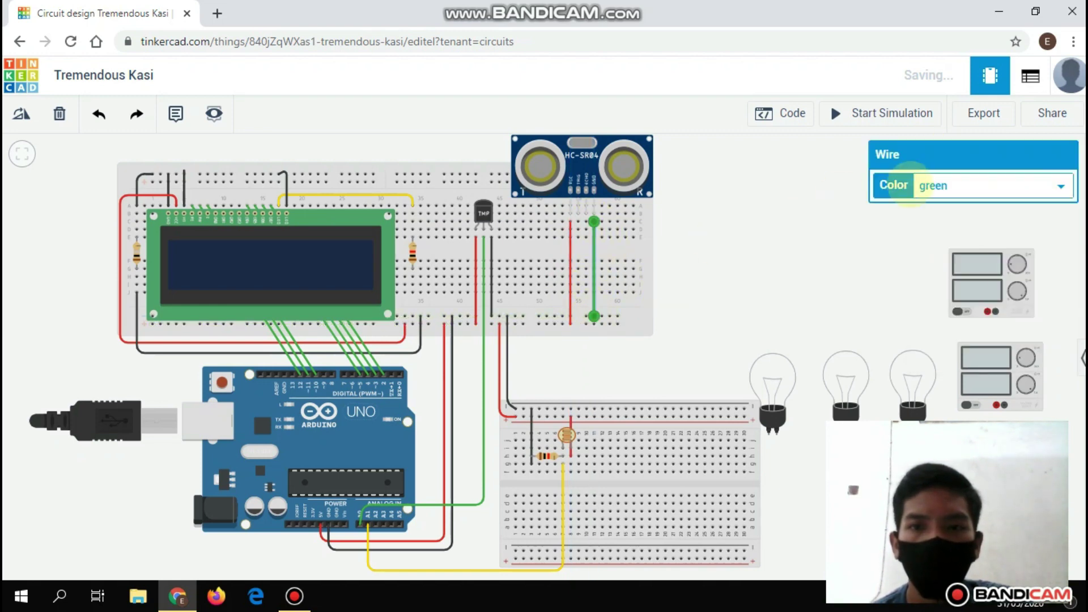
{"action": "left_click", "coordinate": [941, 187]}
{"action": "left_click", "coordinate": [941, 206]}
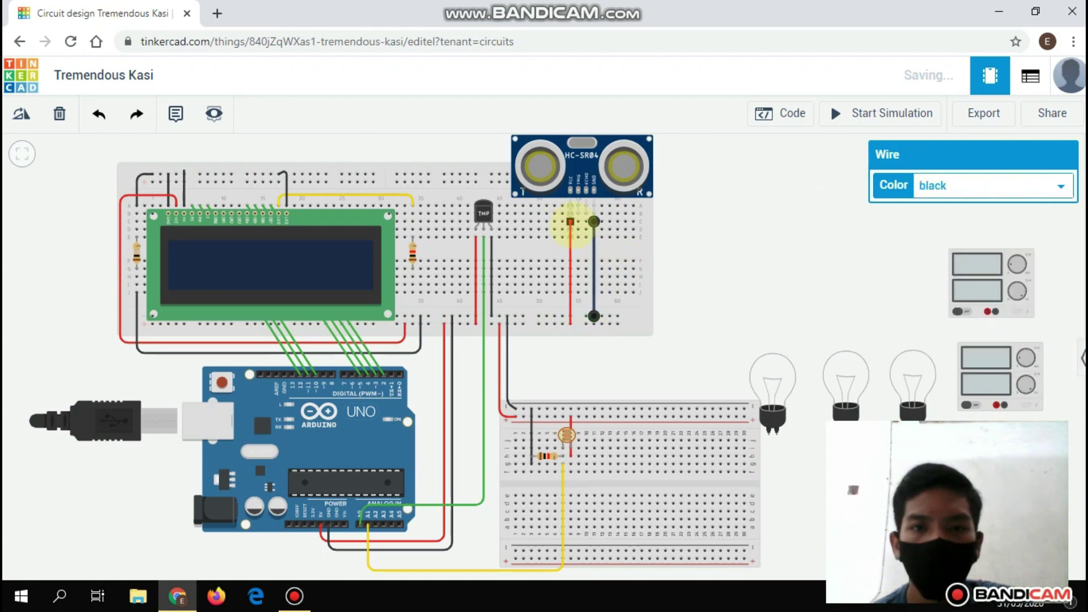
Connect the ultrasonic sensor's TRIG column to Arduino pin 9 with a green wire routed between the boards.
{"action": "left_click", "coordinate": [578, 221]}
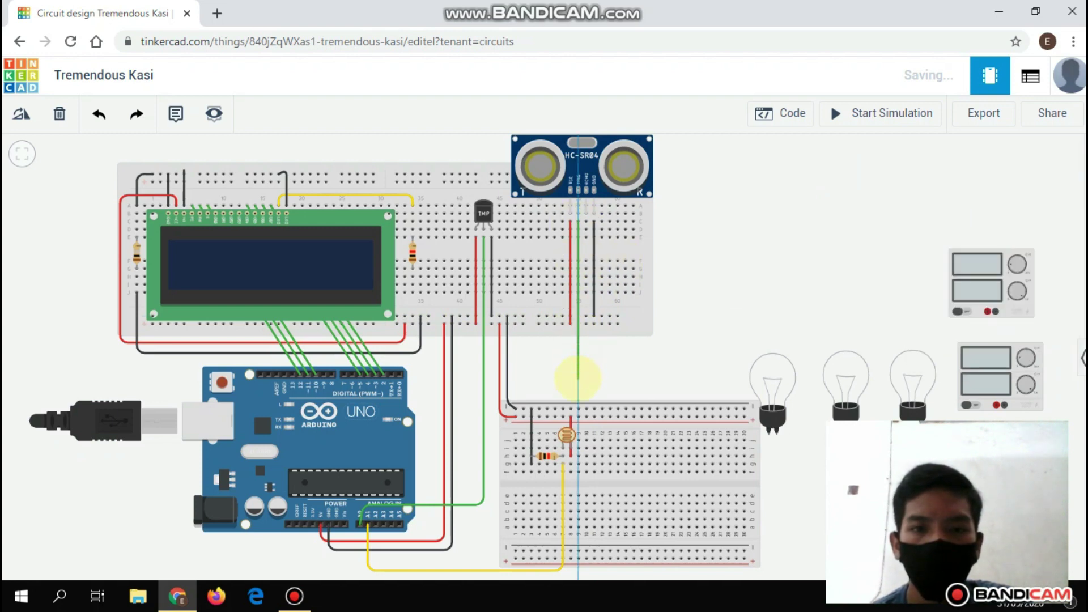
{"action": "left_click", "coordinate": [578, 376]}
{"action": "left_click", "coordinate": [428, 379]}
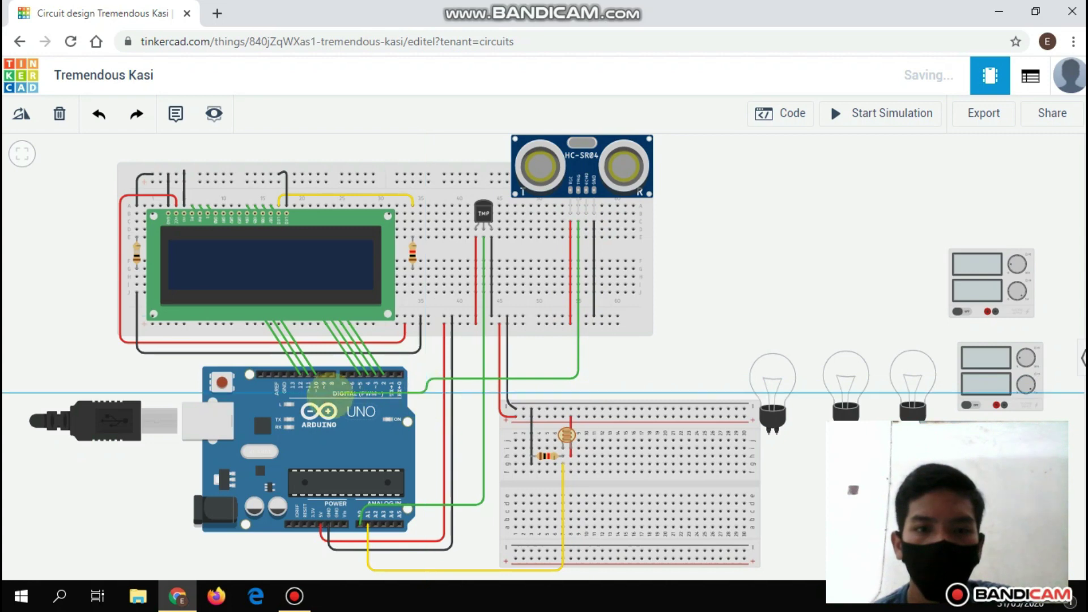
{"action": "left_click", "coordinate": [322, 374]}
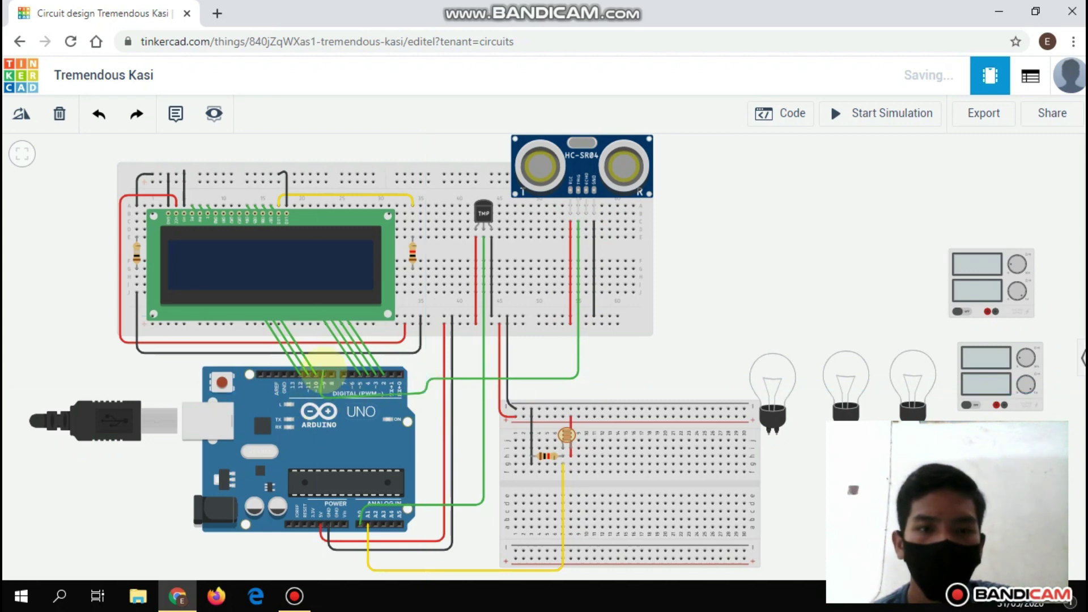
{"action": "left_click", "coordinate": [323, 376]}
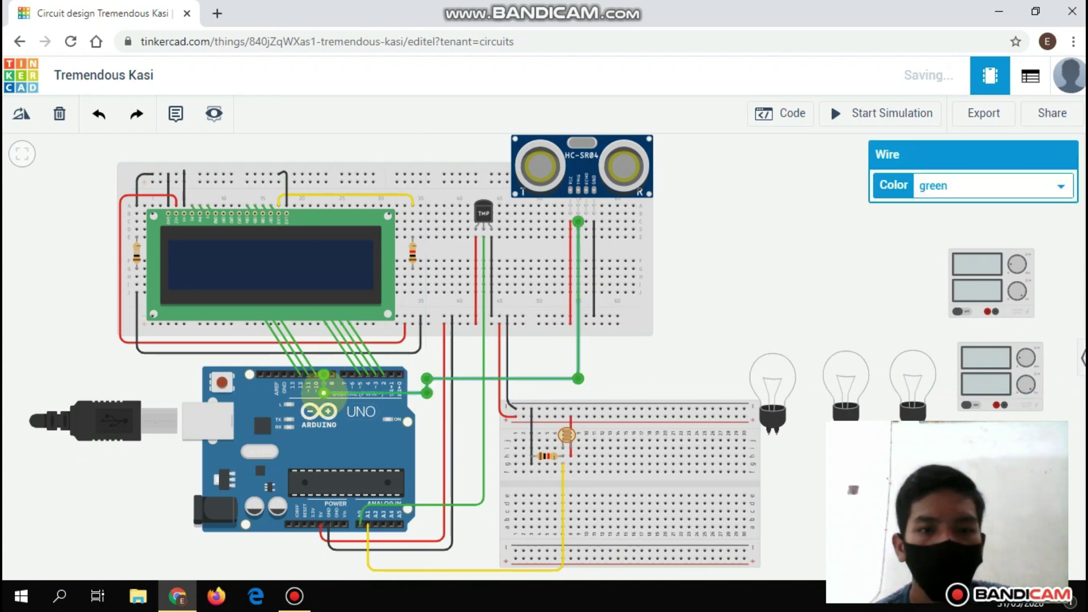
Connect the ultrasonic sensor's ECHO column to Arduino pin 8 with a blue wire routed just below the TRIG wire.
{"action": "left_click", "coordinate": [586, 221]}
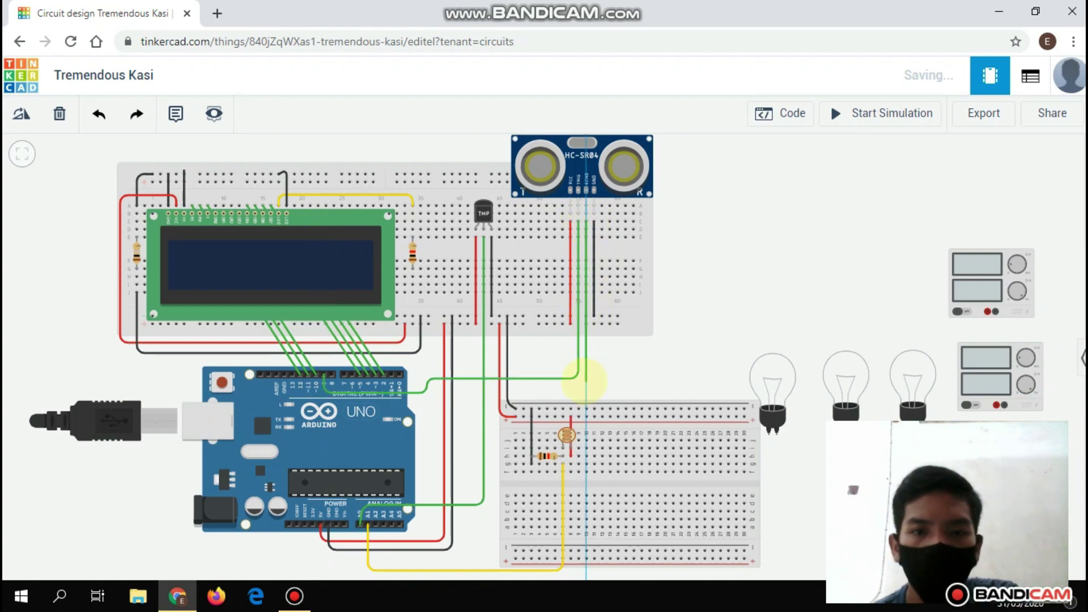
{"action": "left_click", "coordinate": [462, 382]}
{"action": "left_click", "coordinate": [462, 406]}
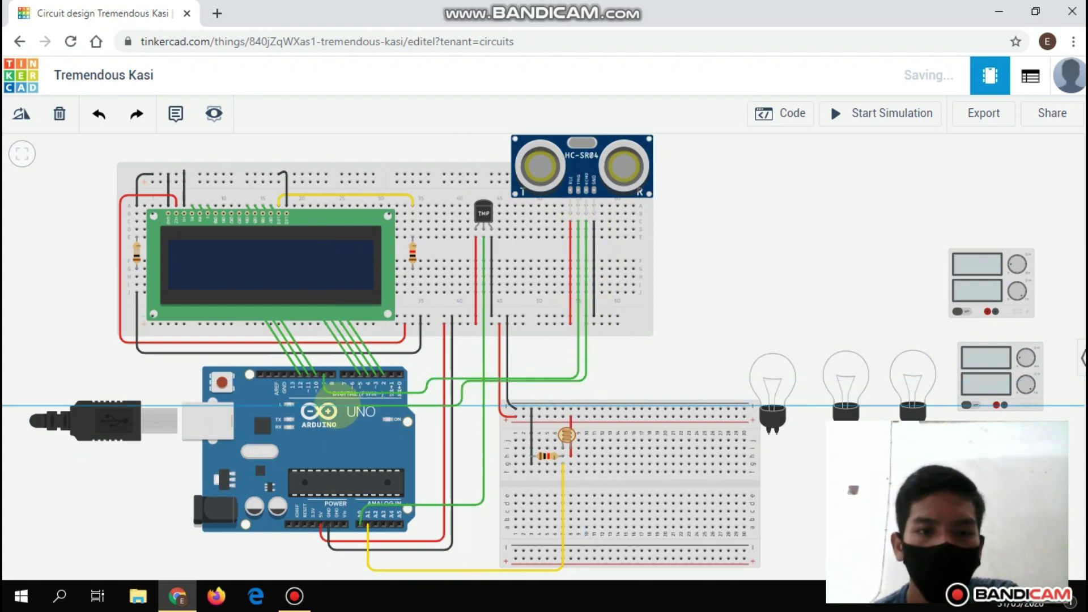
{"action": "left_click", "coordinate": [332, 405]}
{"action": "left_click", "coordinate": [332, 375]}
{"action": "left_click", "coordinate": [1045, 182]}
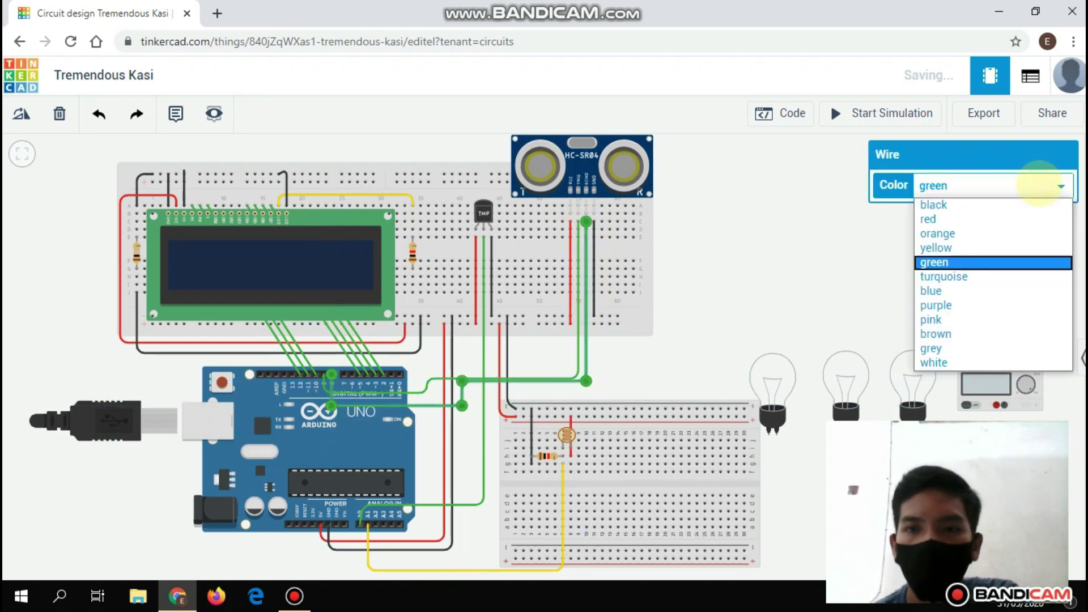
{"action": "left_click", "coordinate": [1041, 181]}
{"action": "left_click", "coordinate": [1039, 184]}
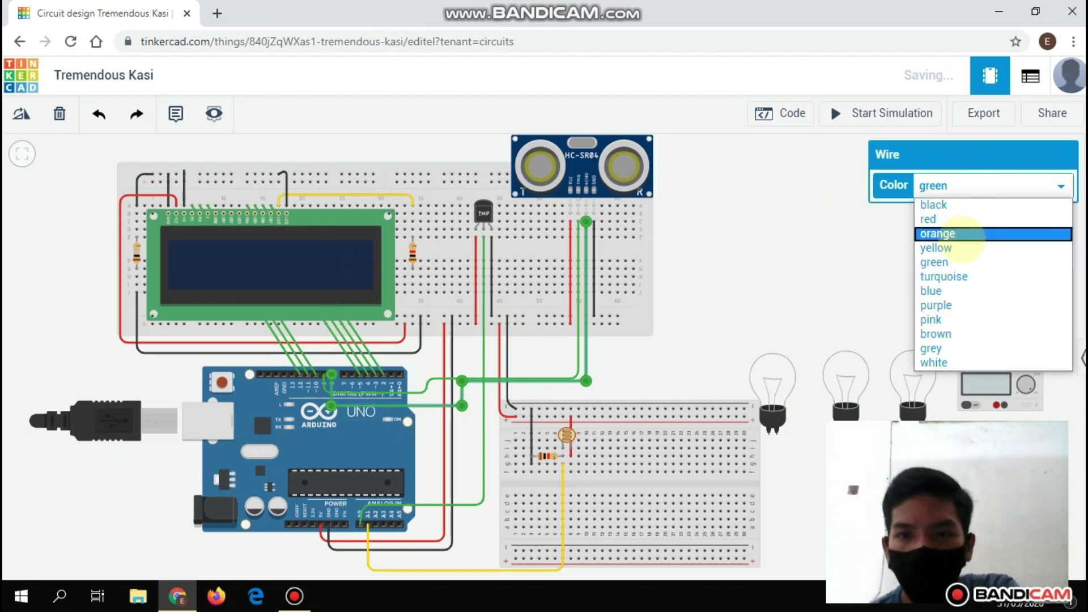
{"action": "left_click", "coordinate": [942, 291]}
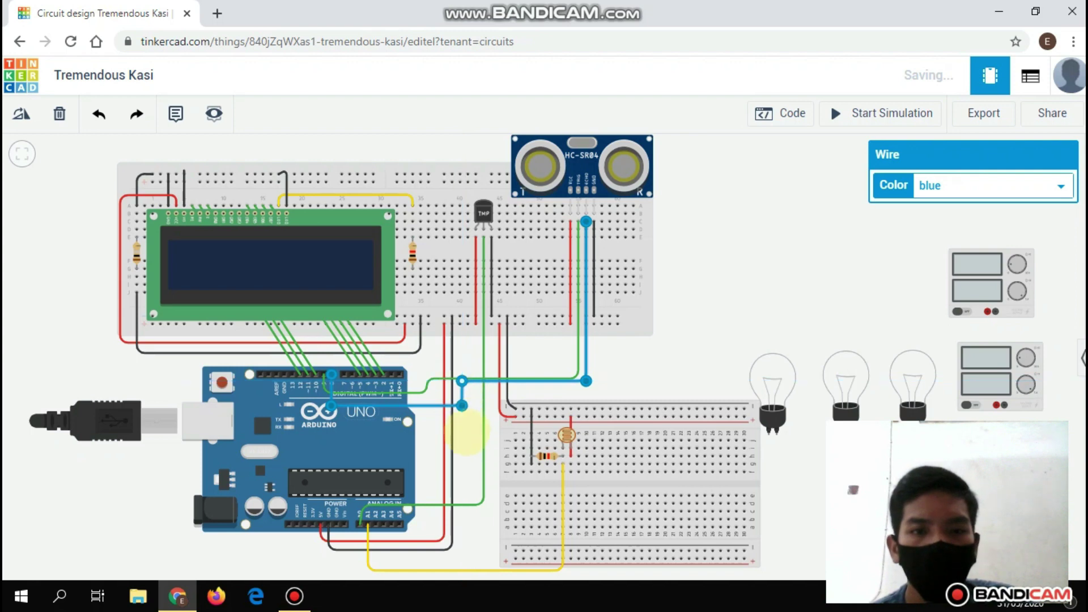
{"action": "left_click", "coordinate": [796, 289]}
Arrange light bulb 1, power supply 1 and the leftmost relay as a group to the right of the full-size breadboard.
{"action": "scroll", "coordinate": [862, 348], "scroll_direction": "down", "scroll_amount": 2}
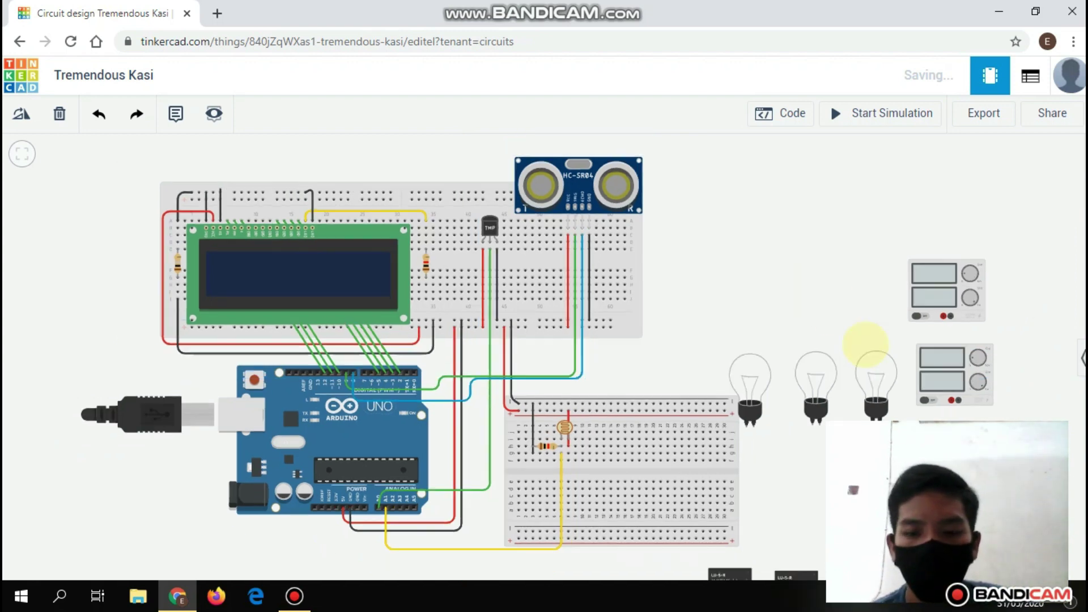
{"action": "left_click", "coordinate": [730, 374]}
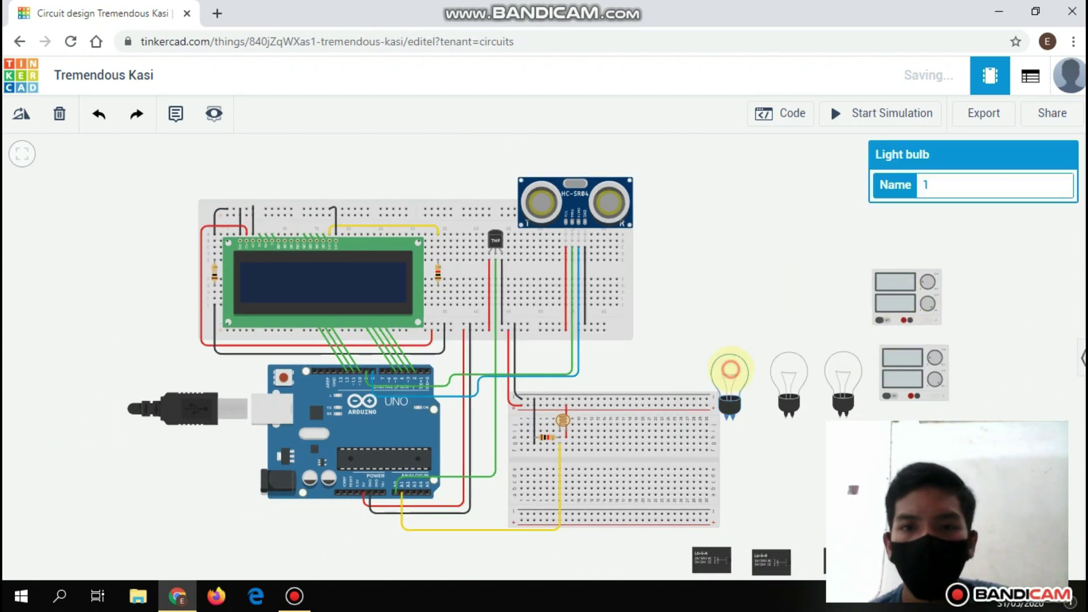
{"action": "left_click_drag", "start_coordinate": [730, 371], "coordinate": [829, 181]}
{"action": "left_click", "coordinate": [899, 286]}
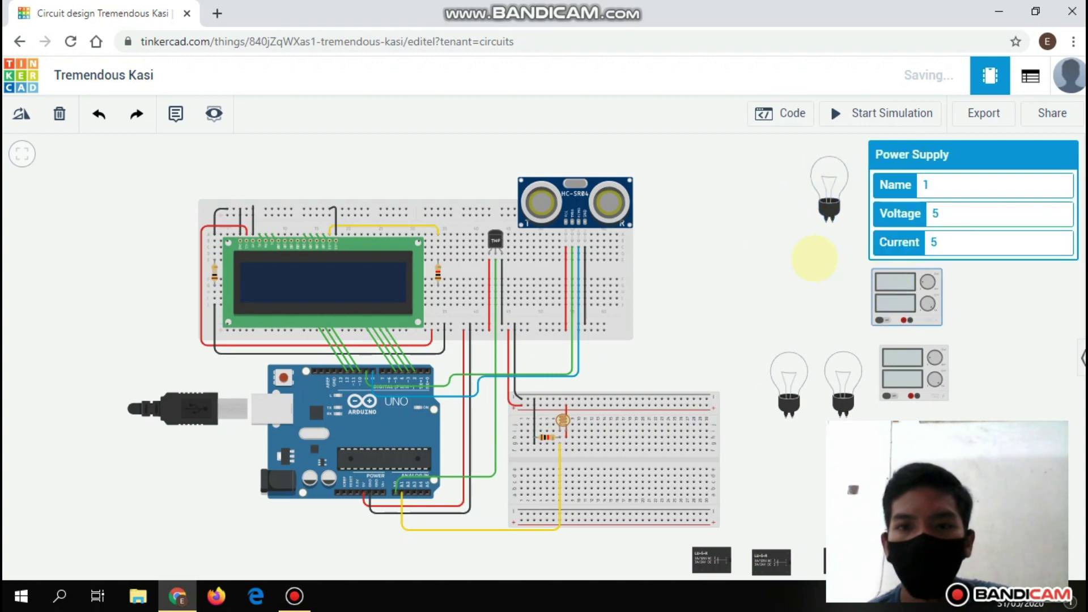
{"action": "left_click_drag", "start_coordinate": [814, 258], "coordinate": [754, 214]}
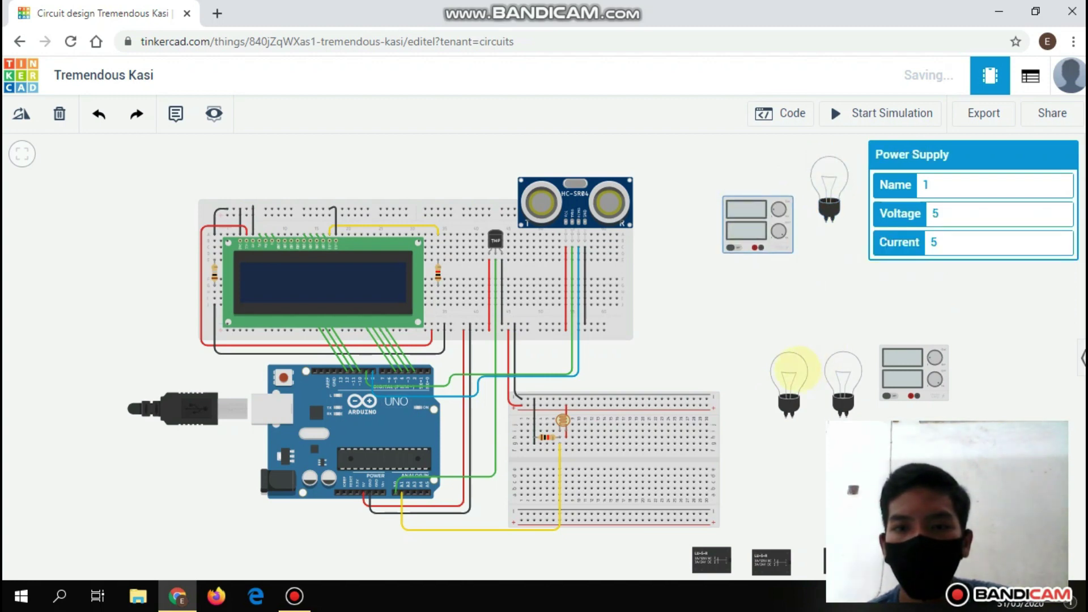
{"action": "scroll", "coordinate": [795, 347], "scroll_direction": "down", "scroll_amount": 1}
{"action": "left_click", "coordinate": [864, 369]}
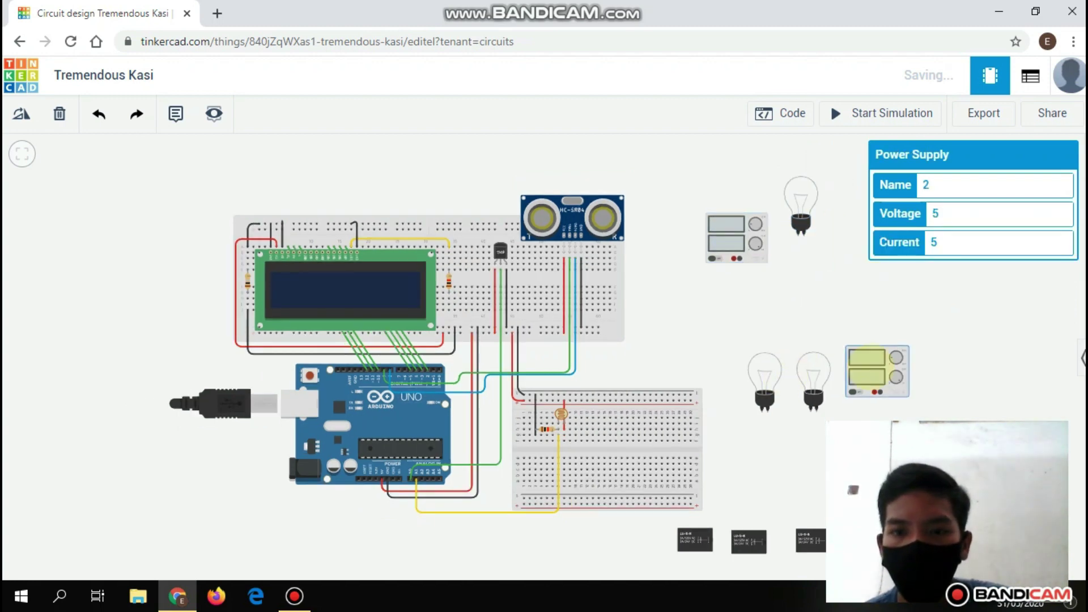
{"action": "left_click_drag", "start_coordinate": [805, 318], "coordinate": [637, 311]}
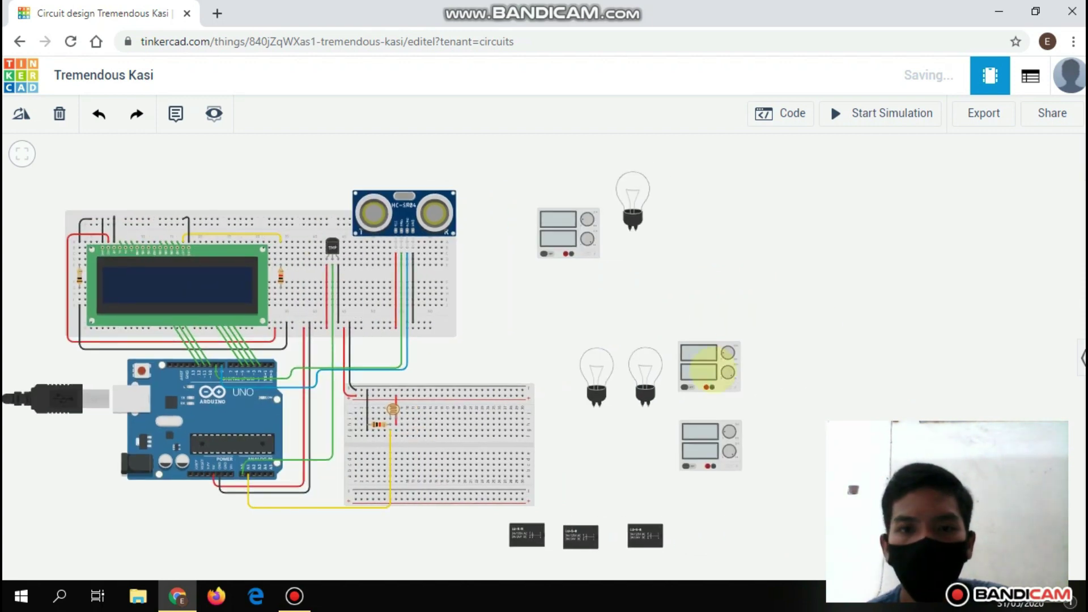
{"action": "left_click_drag", "start_coordinate": [527, 535], "coordinate": [681, 237]}
Arrange the other two light bulbs in separate rows below the first group, each with a power supply on its left.
{"action": "left_click_drag", "start_coordinate": [590, 369], "coordinate": [647, 323]}
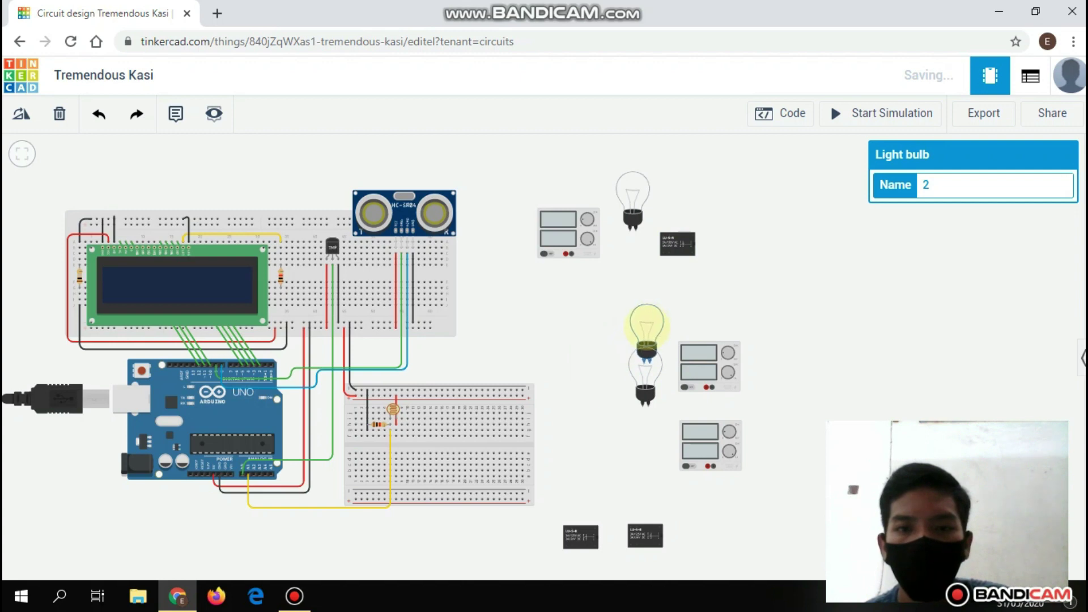
{"action": "left_click_drag", "start_coordinate": [644, 368], "coordinate": [663, 434]}
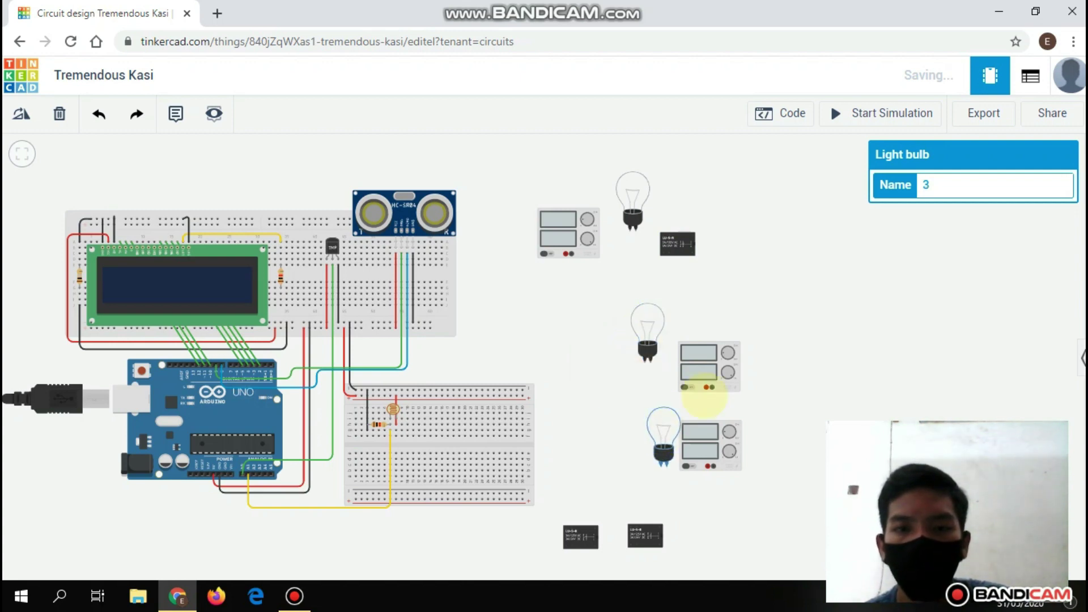
{"action": "left_click", "coordinate": [697, 373]}
{"action": "left_click_drag", "start_coordinate": [702, 371], "coordinate": [579, 348]}
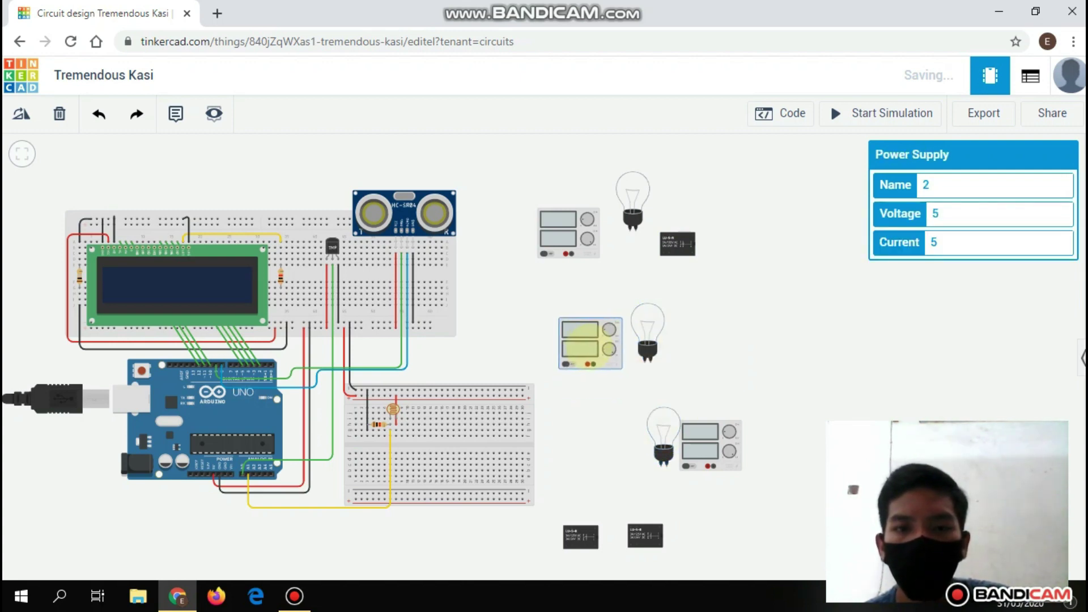
{"action": "left_click", "coordinate": [705, 446]}
{"action": "left_click_drag", "start_coordinate": [706, 446], "coordinate": [590, 458]}
Place one of the two remaining relays to the right of the middle light bulb and the other beside the lowest bulb.
{"action": "left_click_drag", "start_coordinate": [581, 537], "coordinate": [708, 344]}
{"action": "left_click", "coordinate": [645, 536]}
{"action": "left_click_drag", "start_coordinate": [645, 535], "coordinate": [719, 470]}
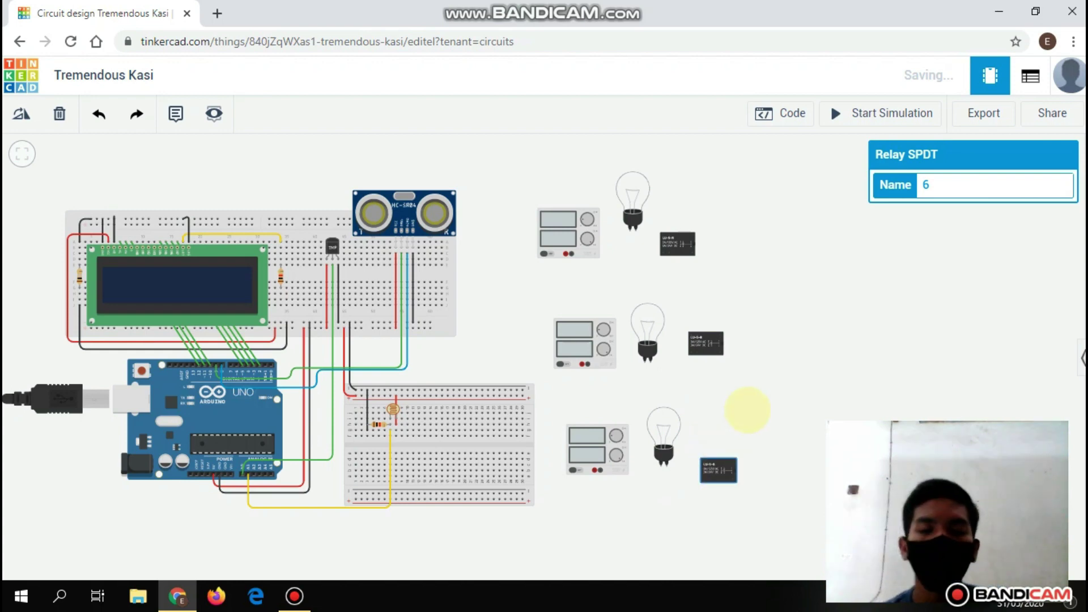
Connect the lowest power supply's negative terminal to the left terminal of its light bulb with a yellow wire routed below them.
{"action": "scroll", "coordinate": [758, 235], "scroll_direction": "up", "scroll_amount": 2}
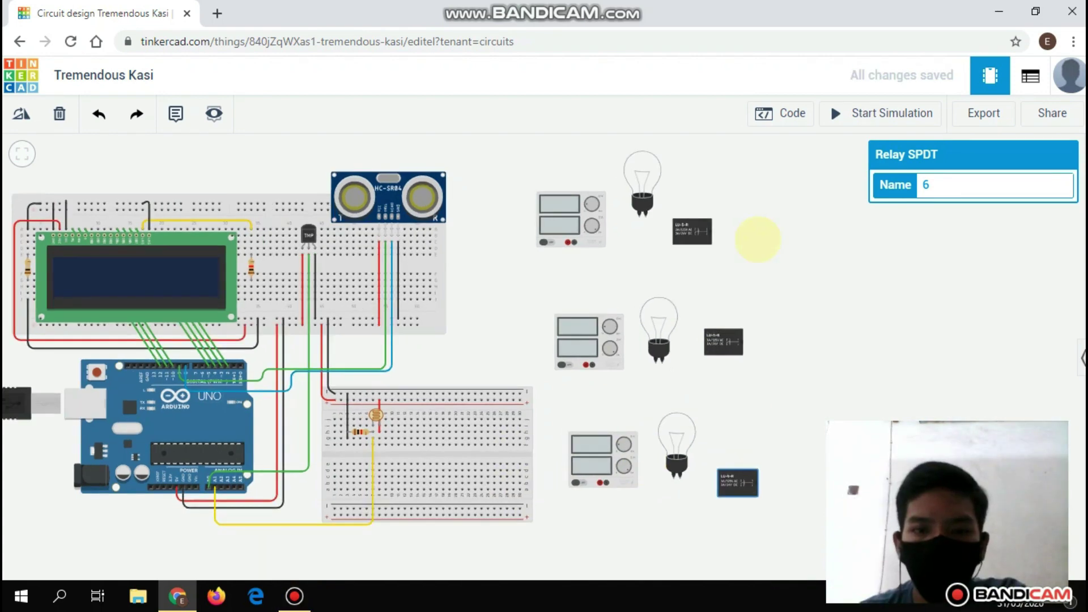
{"action": "left_click_drag", "start_coordinate": [729, 389], "coordinate": [732, 327]}
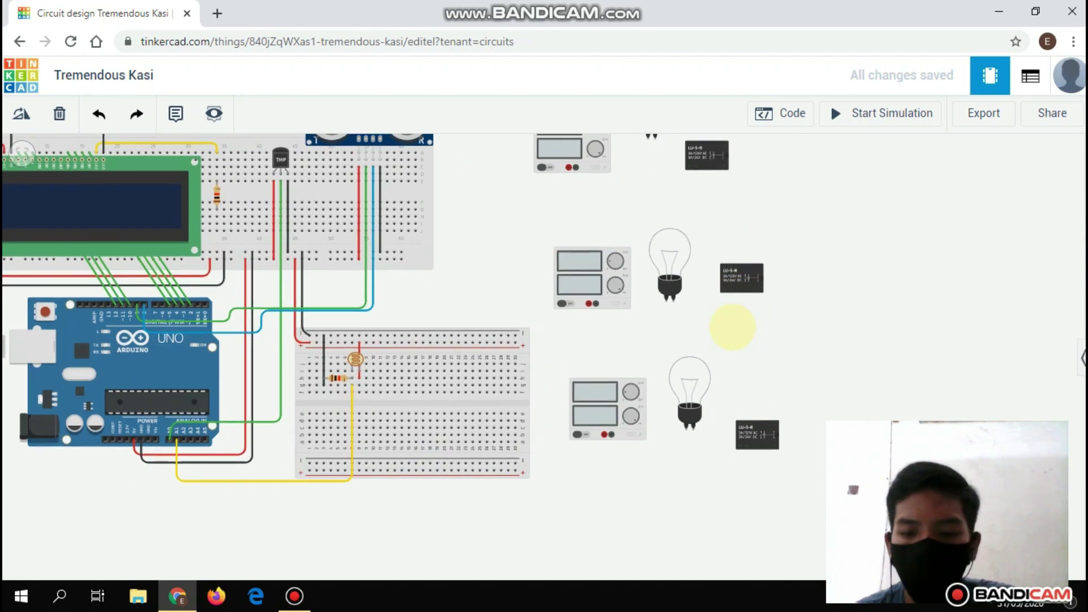
{"action": "scroll", "coordinate": [732, 328], "scroll_direction": "up", "scroll_amount": 2}
{"action": "left_click_drag", "start_coordinate": [670, 297], "coordinate": [630, 238]}
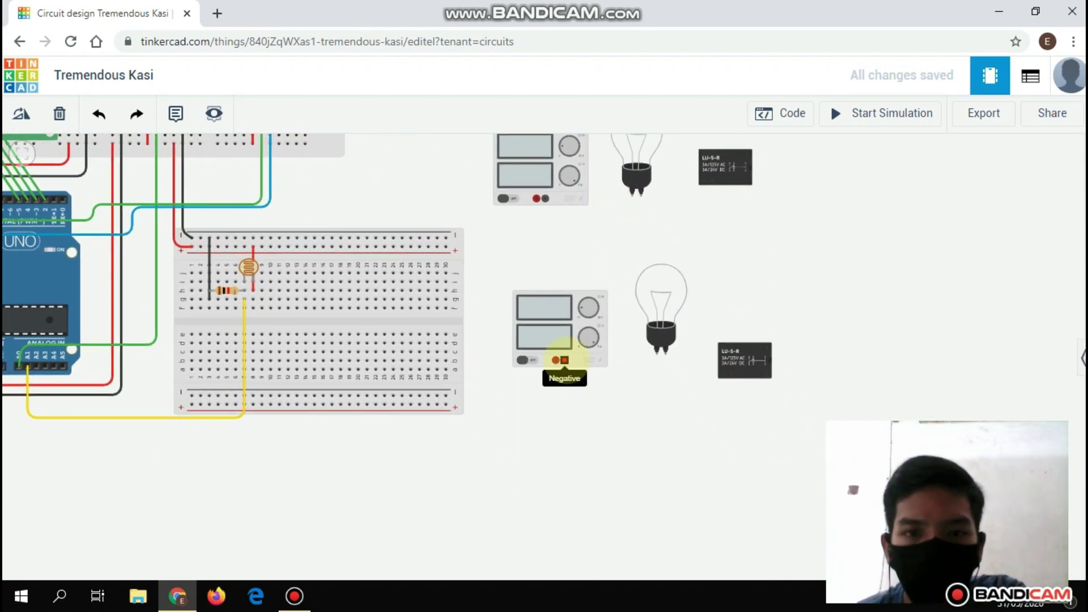
{"action": "left_click", "coordinate": [564, 360]}
{"action": "left_click", "coordinate": [565, 388]}
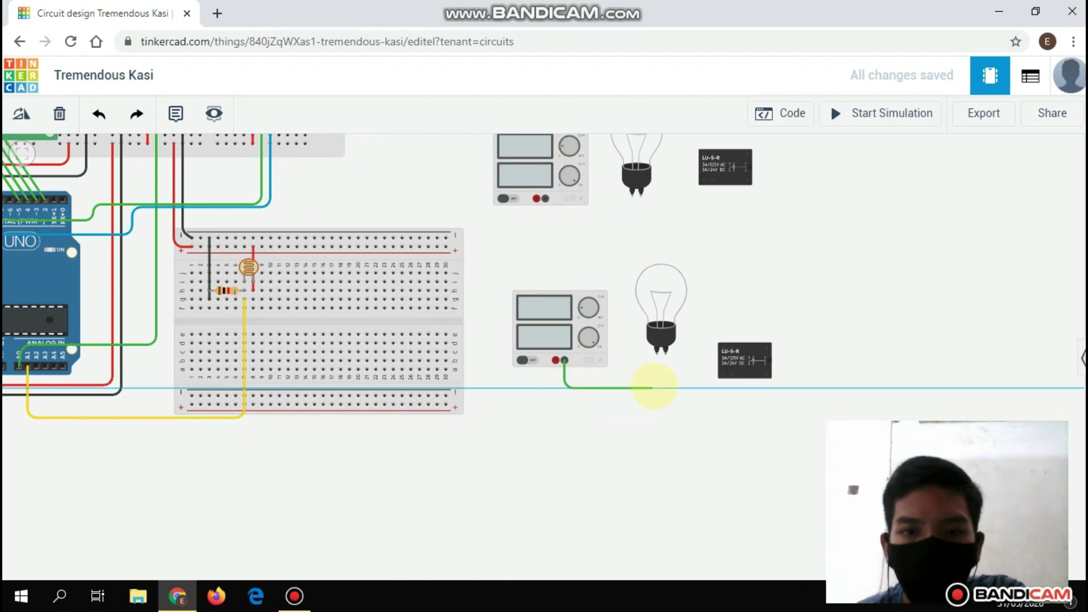
{"action": "left_click", "coordinate": [654, 389]}
{"action": "left_click", "coordinate": [659, 350]}
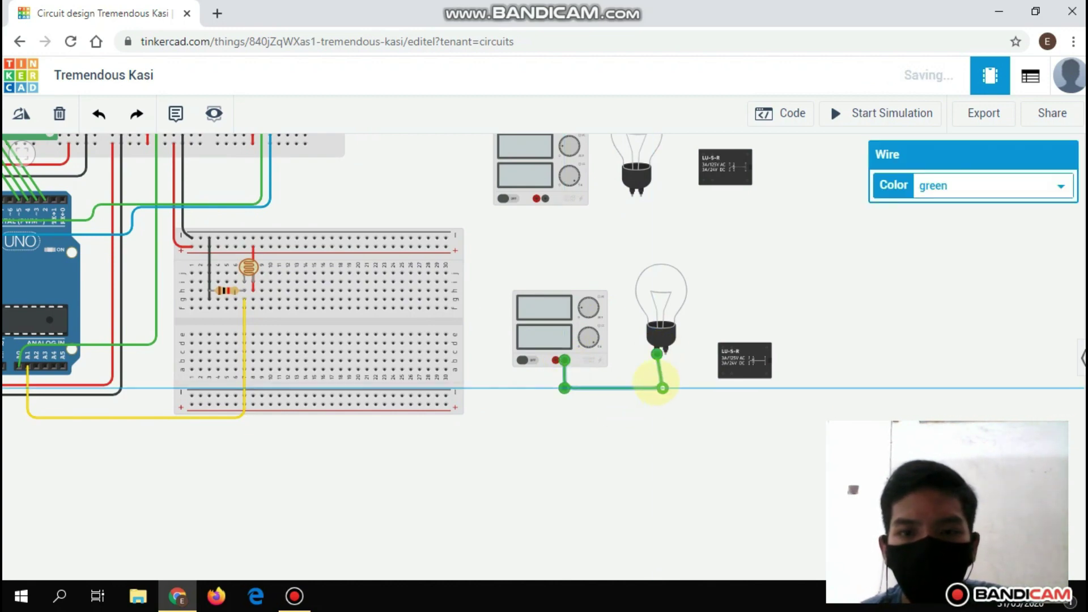
{"action": "left_click", "coordinate": [1021, 185]}
{"action": "left_click", "coordinate": [972, 248]}
{"action": "left_click", "coordinate": [666, 352]}
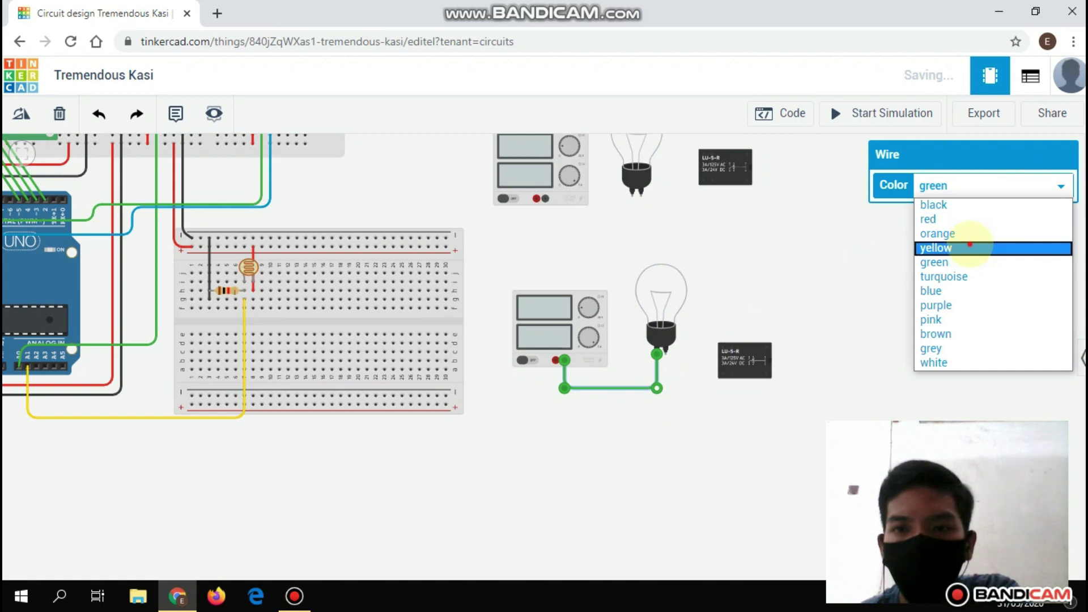
{"action": "left_click", "coordinate": [970, 248]}
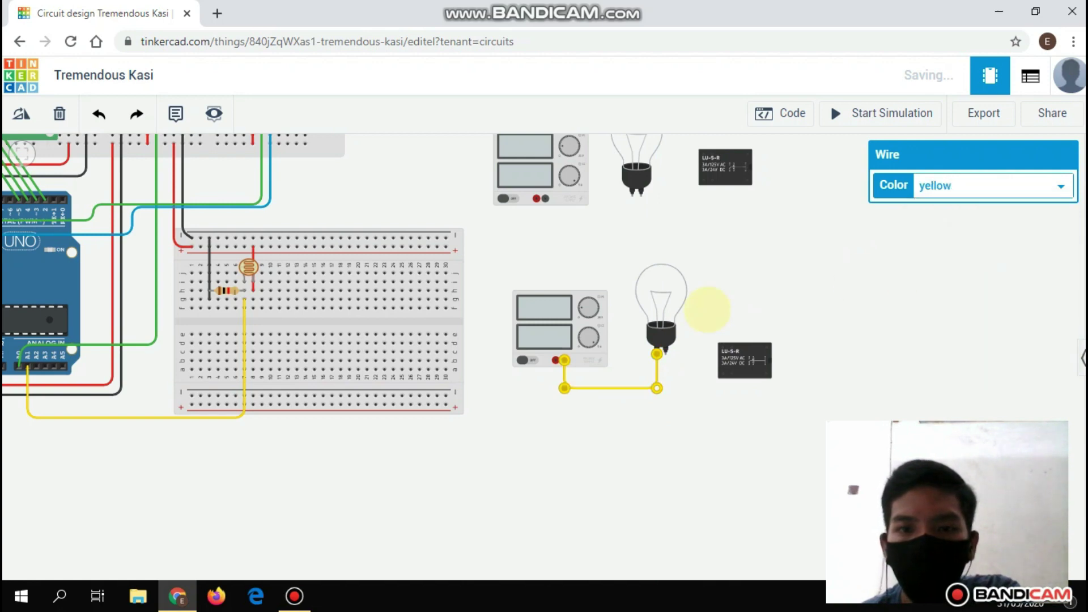
Connect the lowest light bulb's Terminal 2 to the second lower-left terminal of its relay with a brown wire routed below them.
{"action": "left_click", "coordinate": [665, 352]}
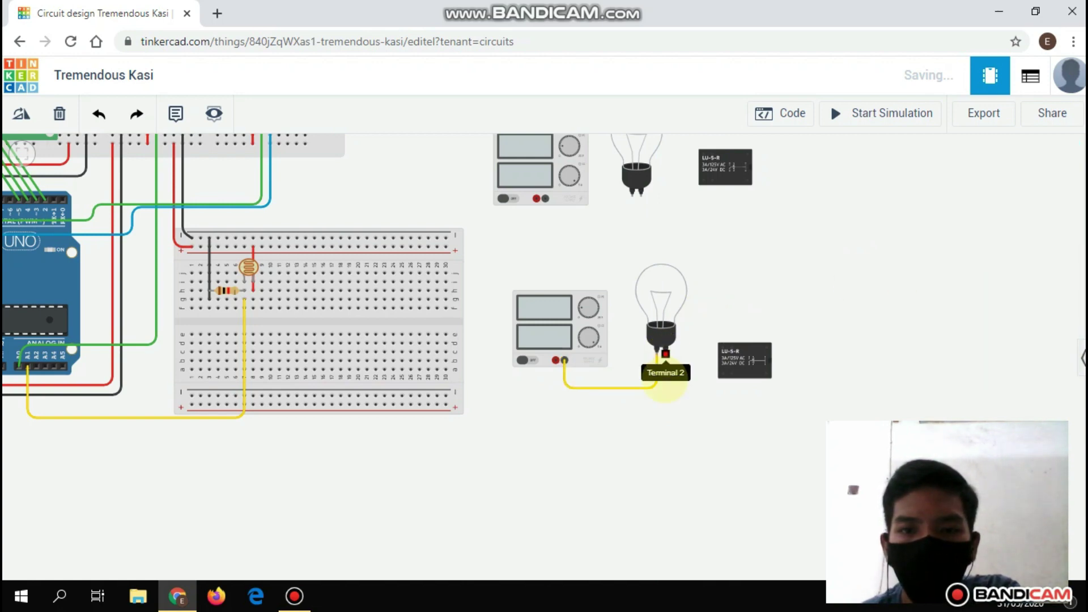
{"action": "left_click", "coordinate": [665, 391]}
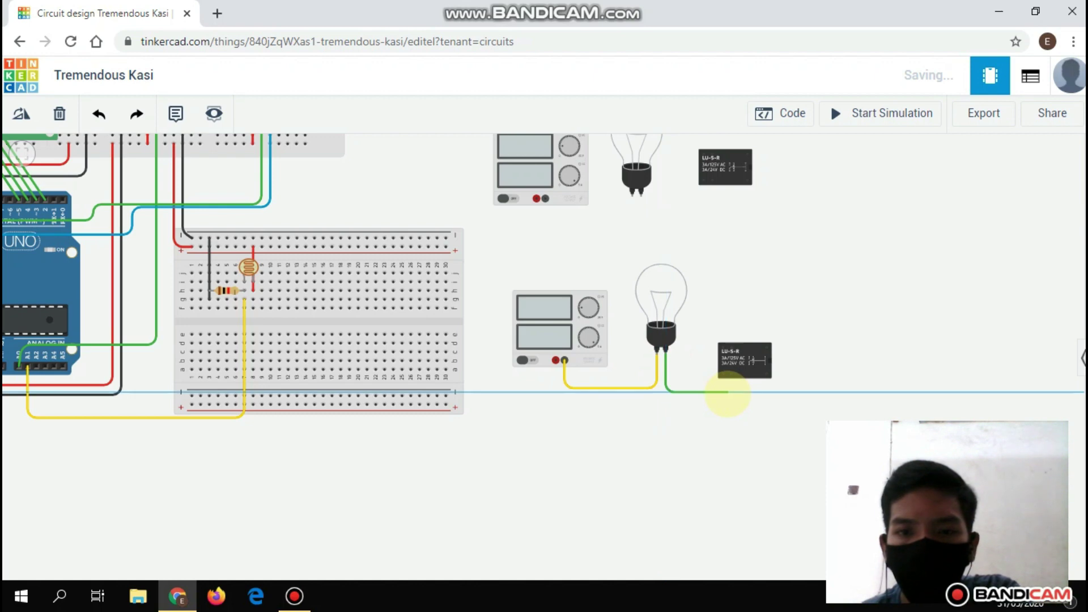
{"action": "left_click", "coordinate": [727, 393]}
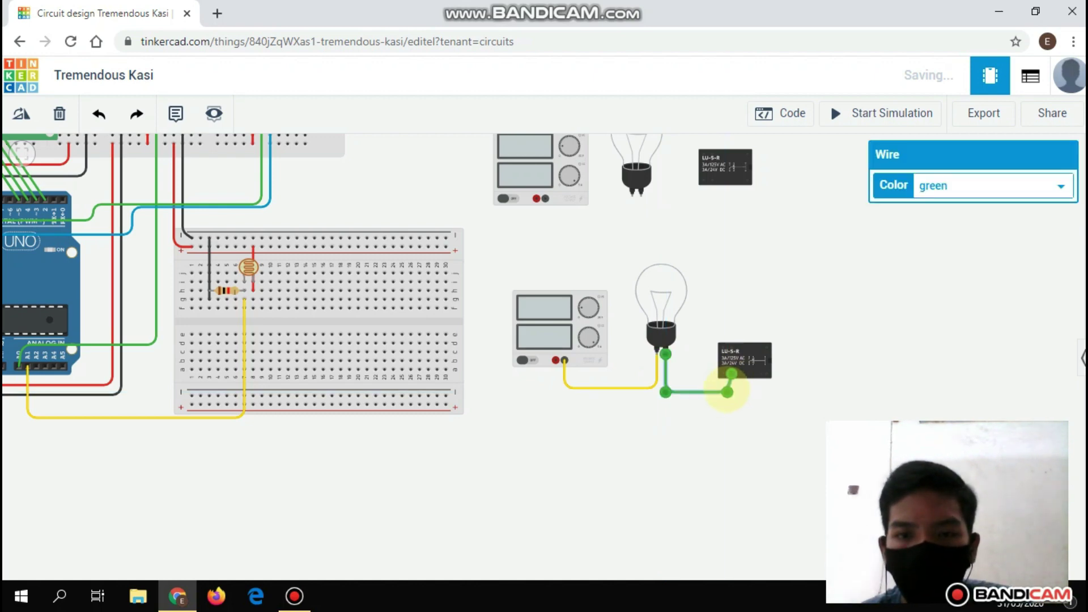
{"action": "left_click_drag", "start_coordinate": [727, 393], "coordinate": [731, 392]}
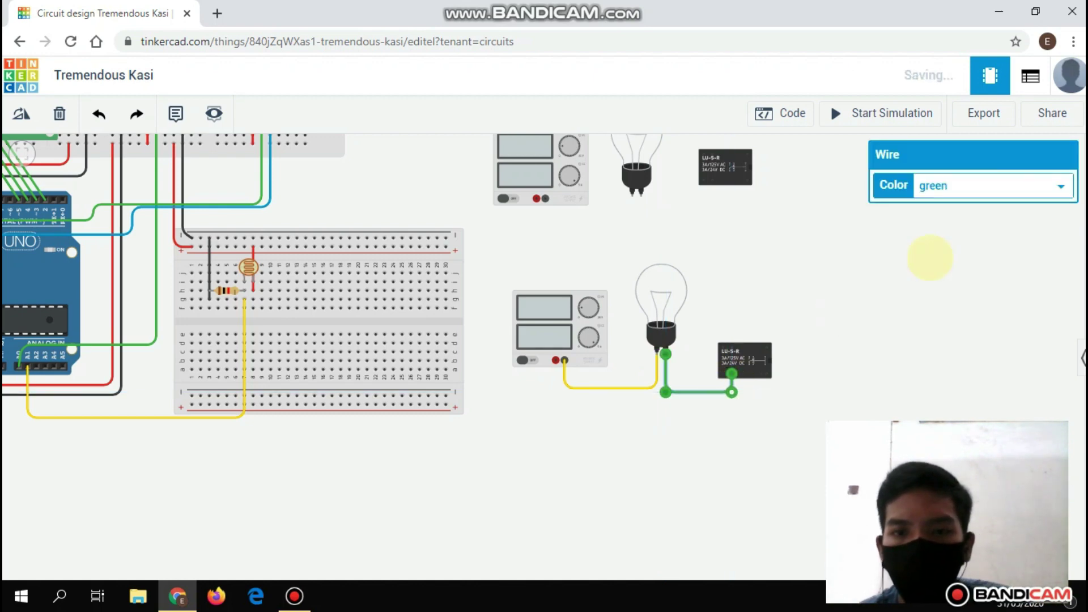
{"action": "left_click", "coordinate": [999, 187]}
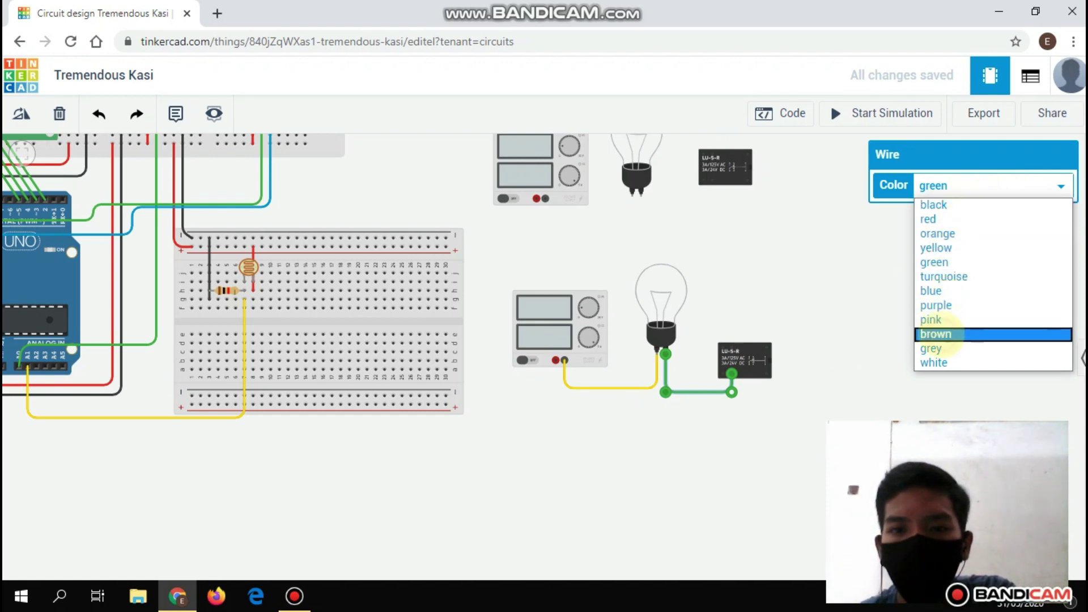
{"action": "left_click", "coordinate": [938, 335]}
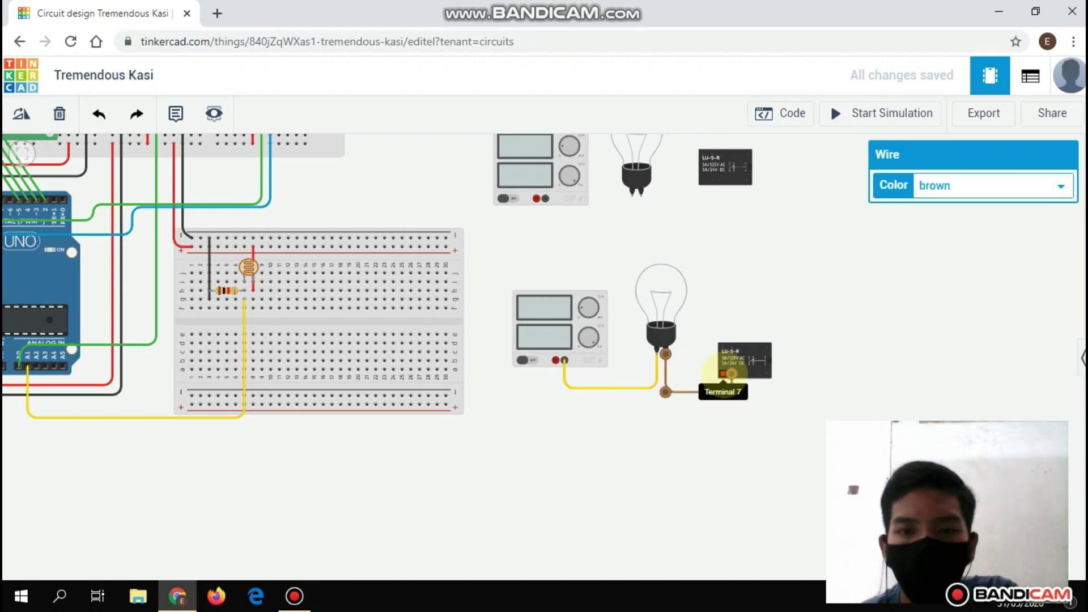
Connect Terminal 7 of the lowest relay to the positive terminal of the lowest power supply with a blue wire routed underneath.
{"action": "left_click", "coordinate": [723, 374]}
{"action": "left_click", "coordinate": [722, 404]}
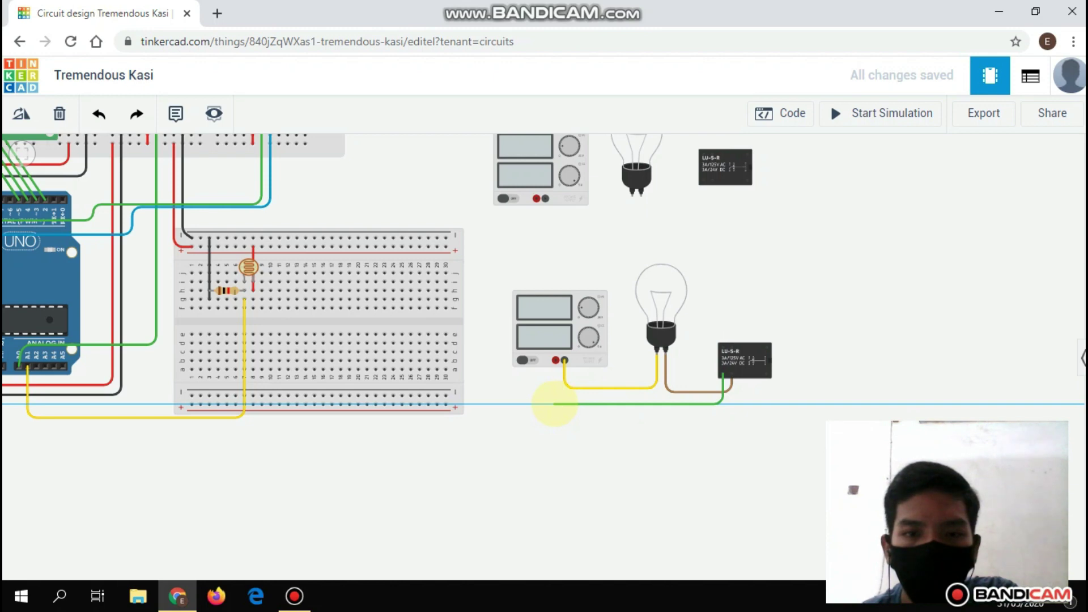
{"action": "left_click", "coordinate": [555, 404]}
{"action": "left_click", "coordinate": [556, 360]}
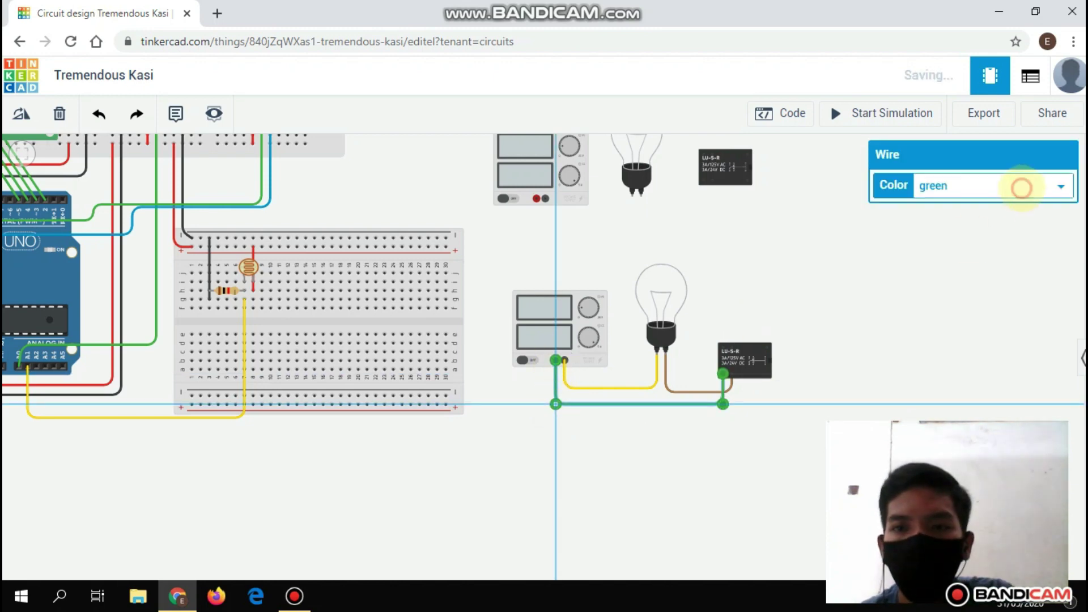
{"action": "left_click", "coordinate": [1020, 185]}
{"action": "left_click", "coordinate": [955, 292]}
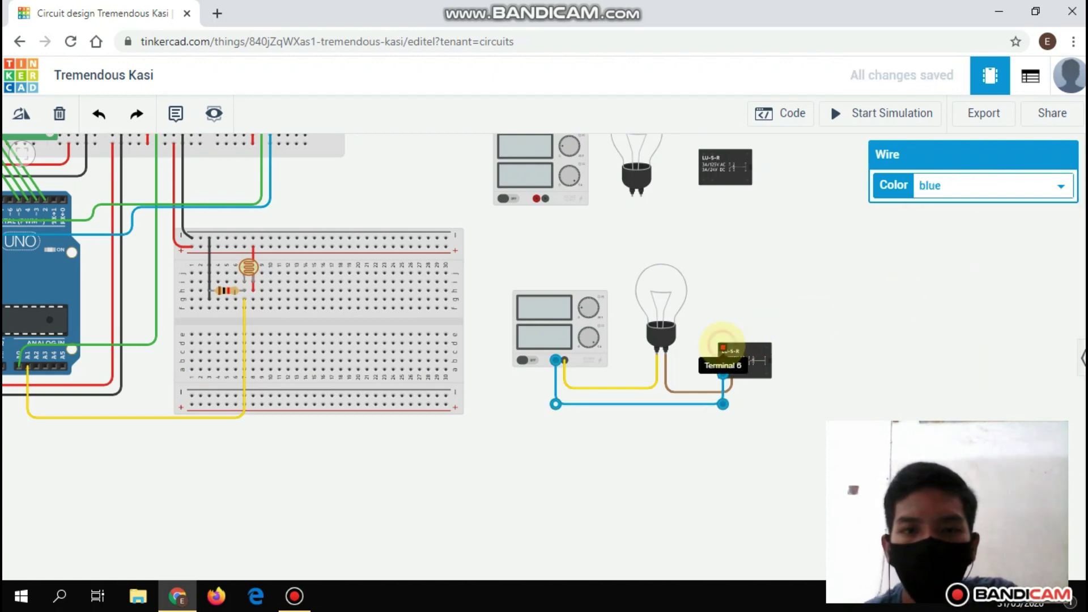
Connect Terminal 6 of the lowest relay to the right end of the small breadboard's upper negative rail with a black wire routed below the power supply.
{"action": "left_click", "coordinate": [722, 344]}
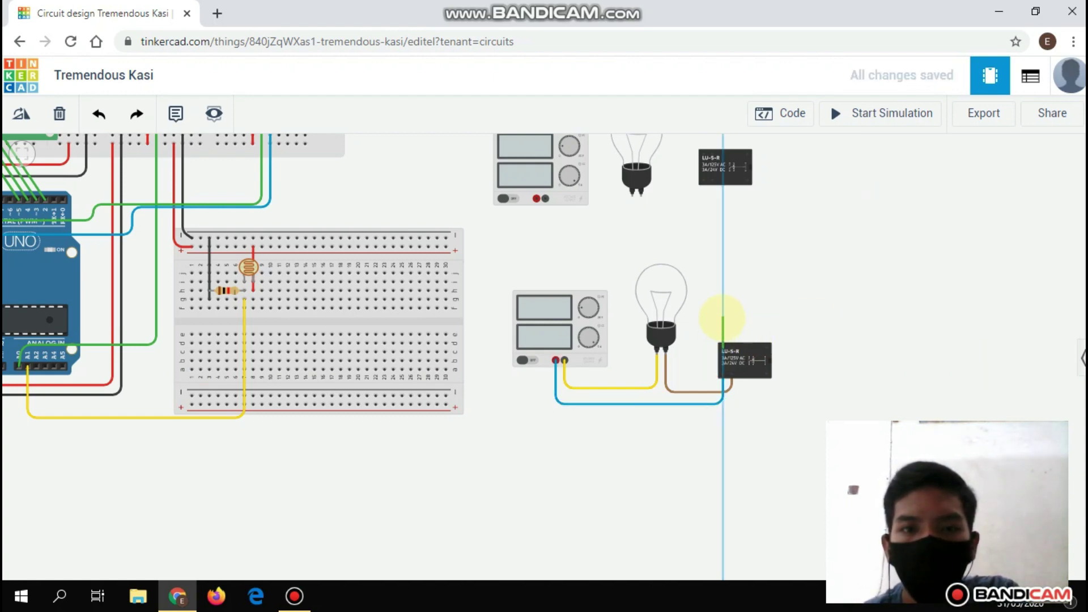
{"action": "left_click", "coordinate": [722, 318]}
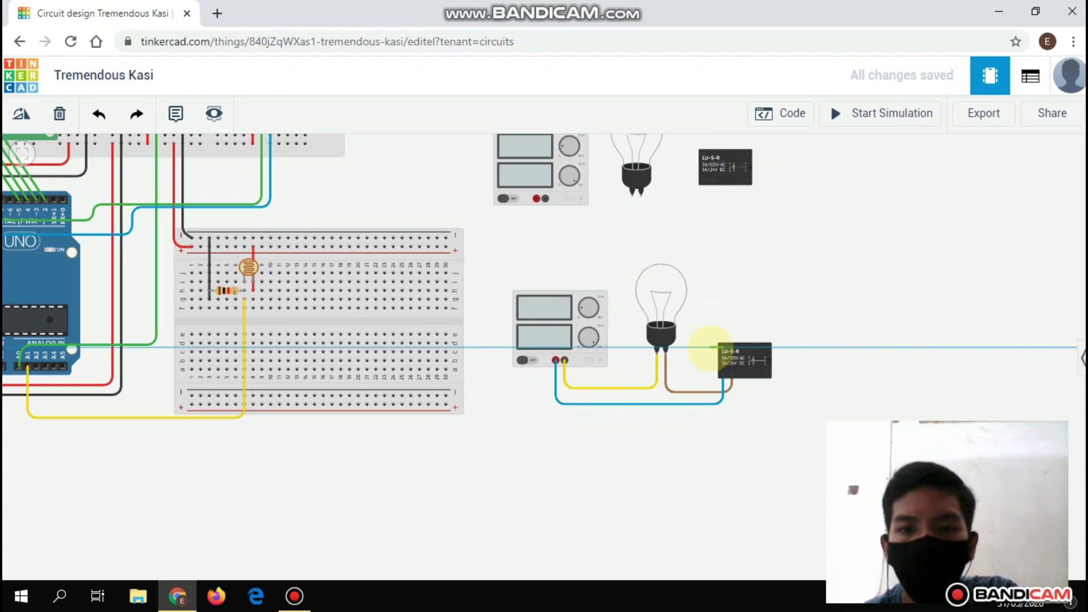
{"action": "left_click", "coordinate": [709, 347]}
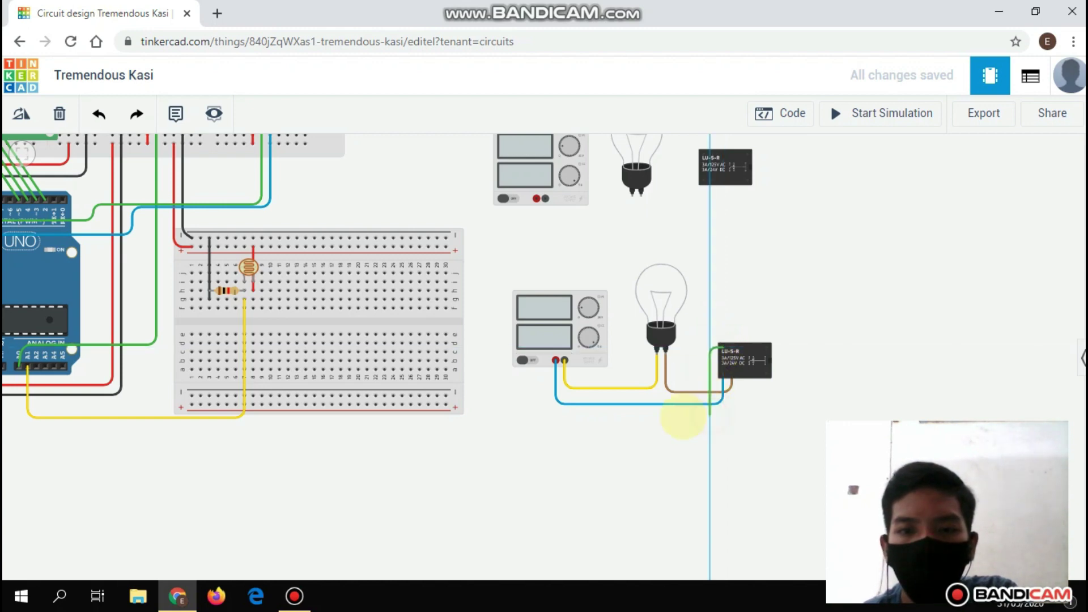
{"action": "left_click", "coordinate": [683, 416]}
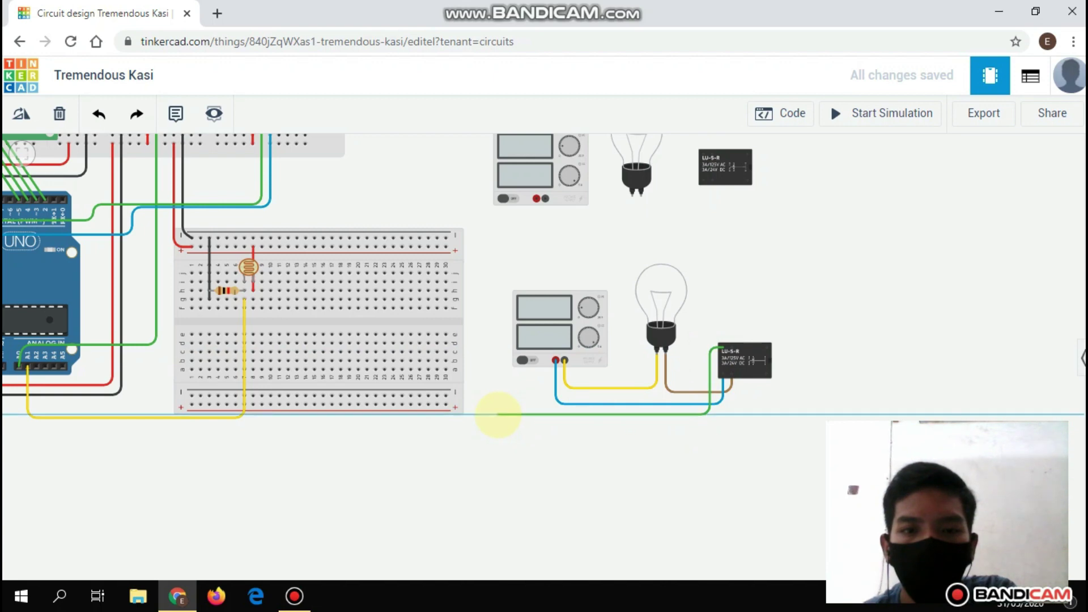
{"action": "left_click", "coordinate": [504, 346]}
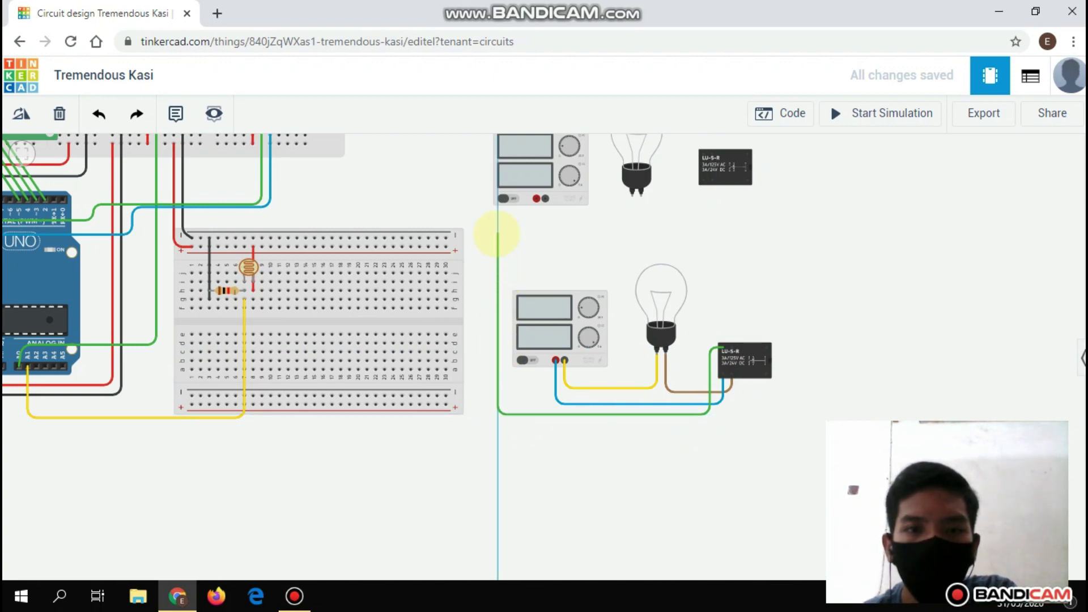
{"action": "left_click", "coordinate": [475, 236]}
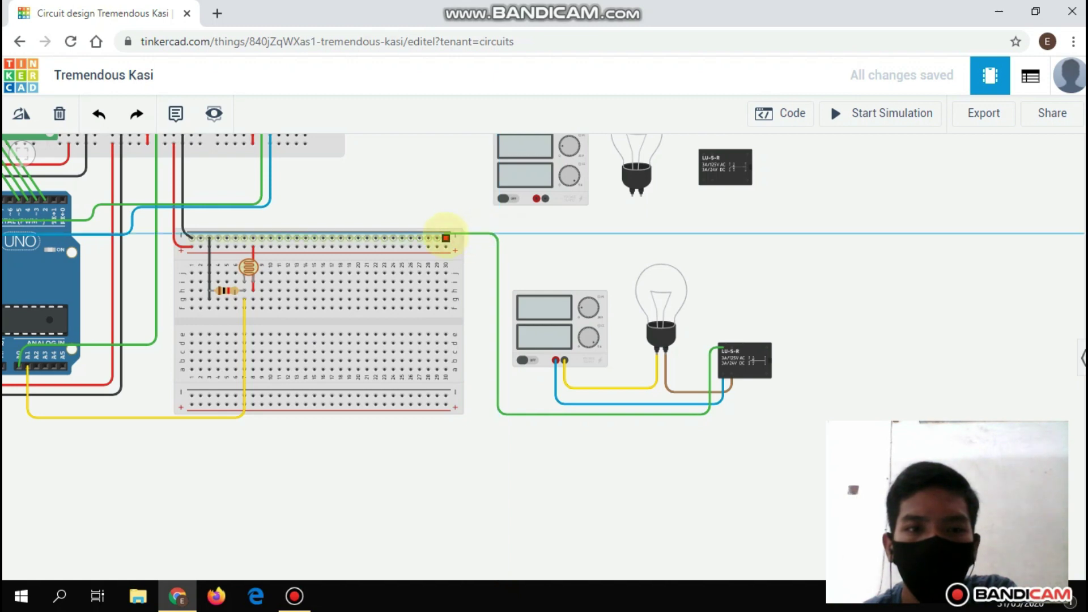
{"action": "left_click", "coordinate": [446, 237]}
{"action": "left_click", "coordinate": [497, 234]}
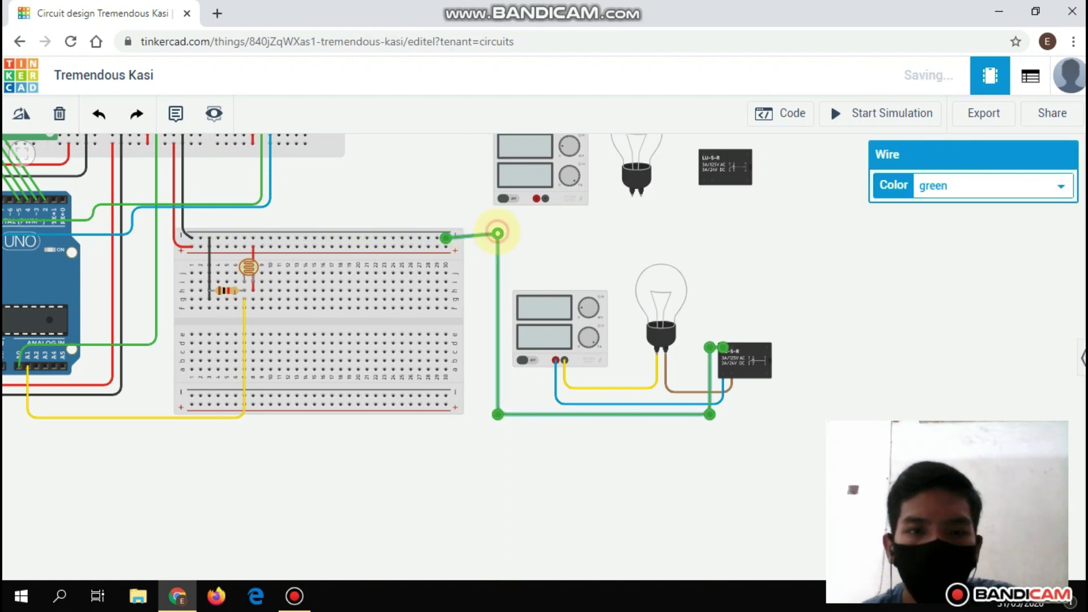
{"action": "left_click_drag", "start_coordinate": [498, 233], "coordinate": [498, 238]}
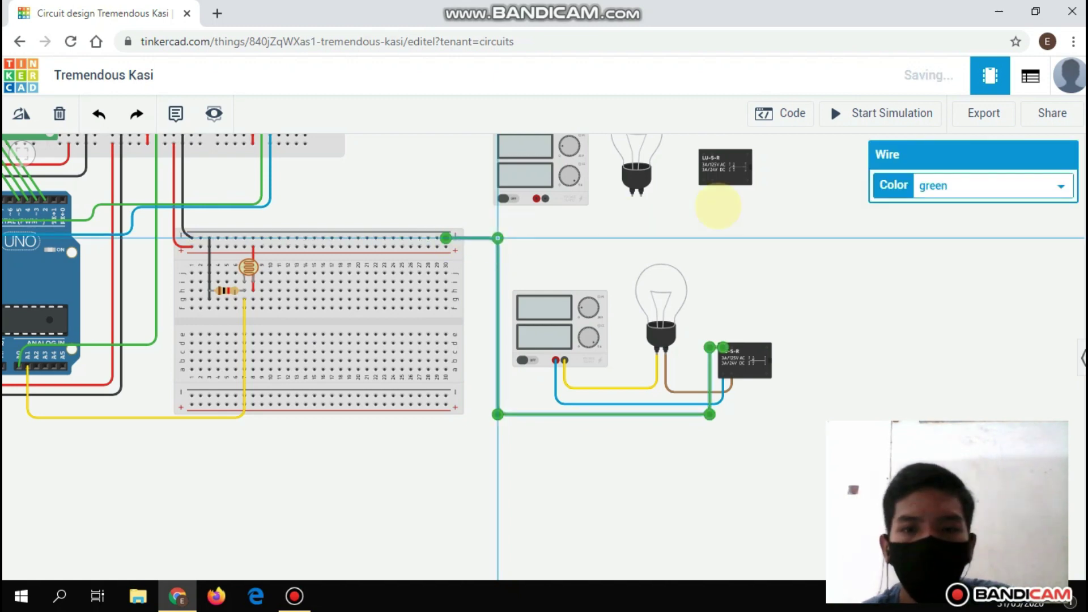
{"action": "left_click", "coordinate": [961, 183]}
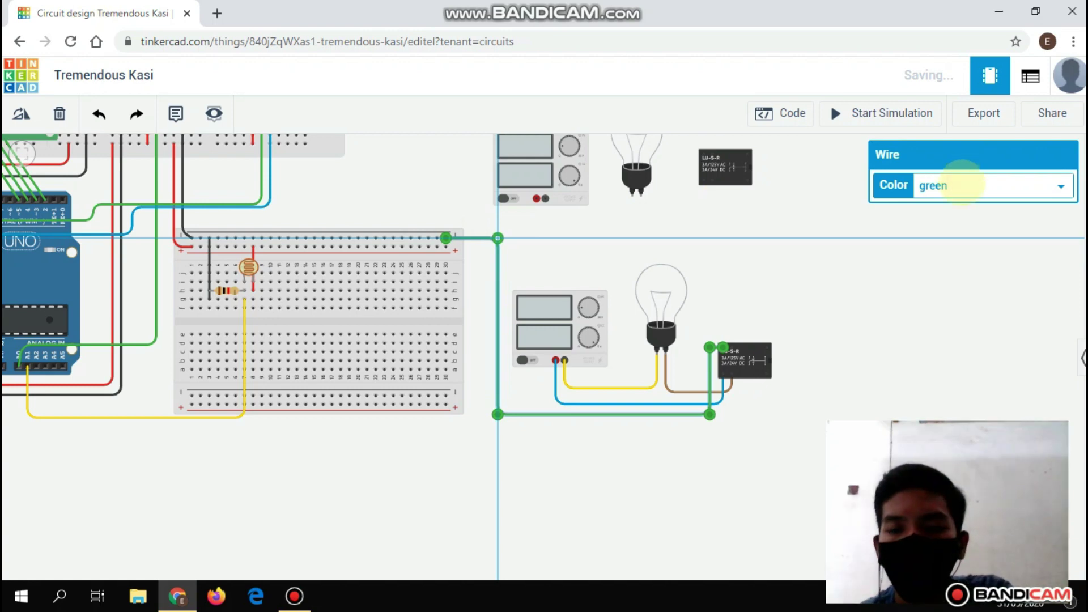
{"action": "left_click", "coordinate": [961, 184]}
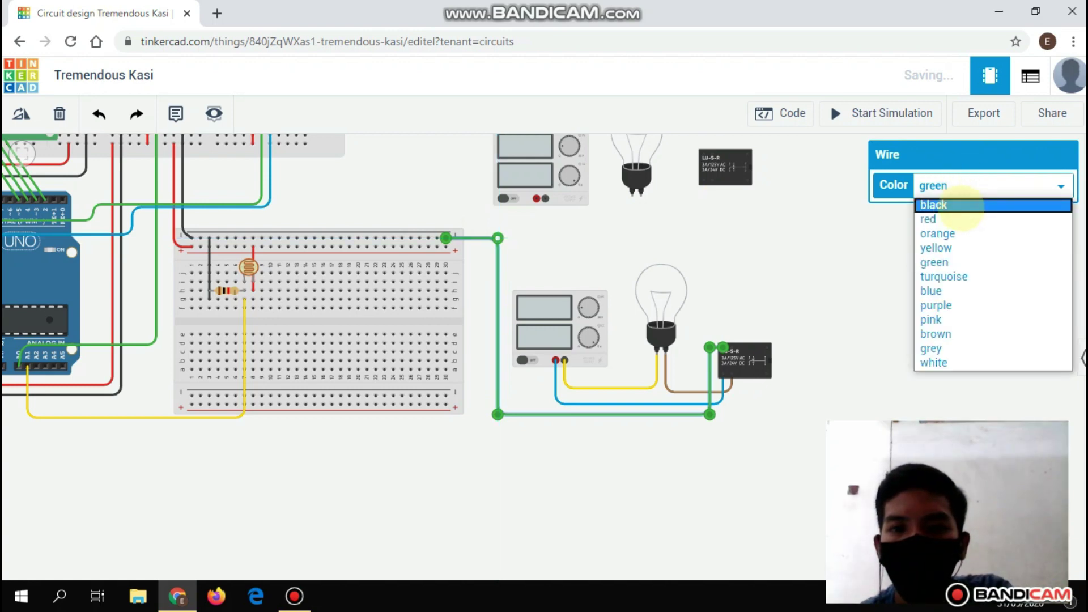
{"action": "left_click", "coordinate": [958, 205]}
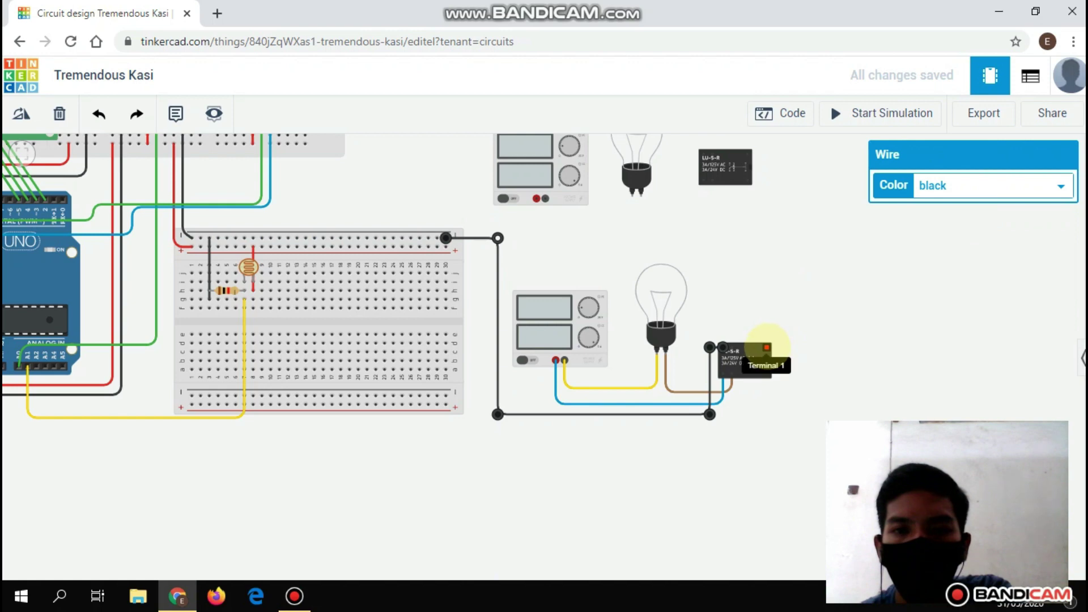
Connect Terminal 1 of the lowest relay to the right end of the small breadboard's upper positive rail with a red wire routed below the black one.
{"action": "left_click", "coordinate": [767, 346]}
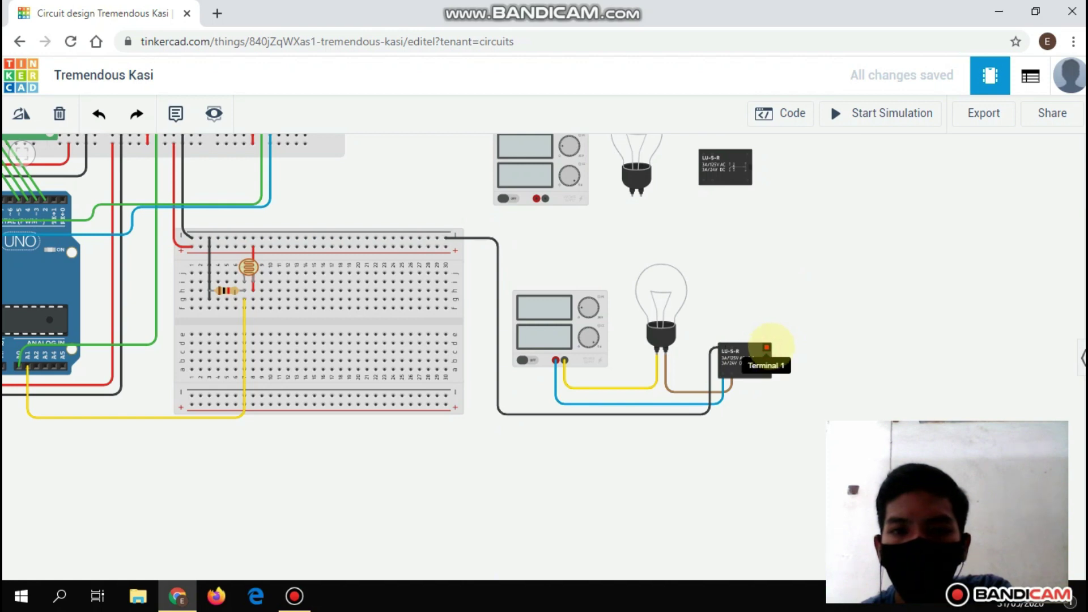
{"action": "left_click", "coordinate": [781, 346]}
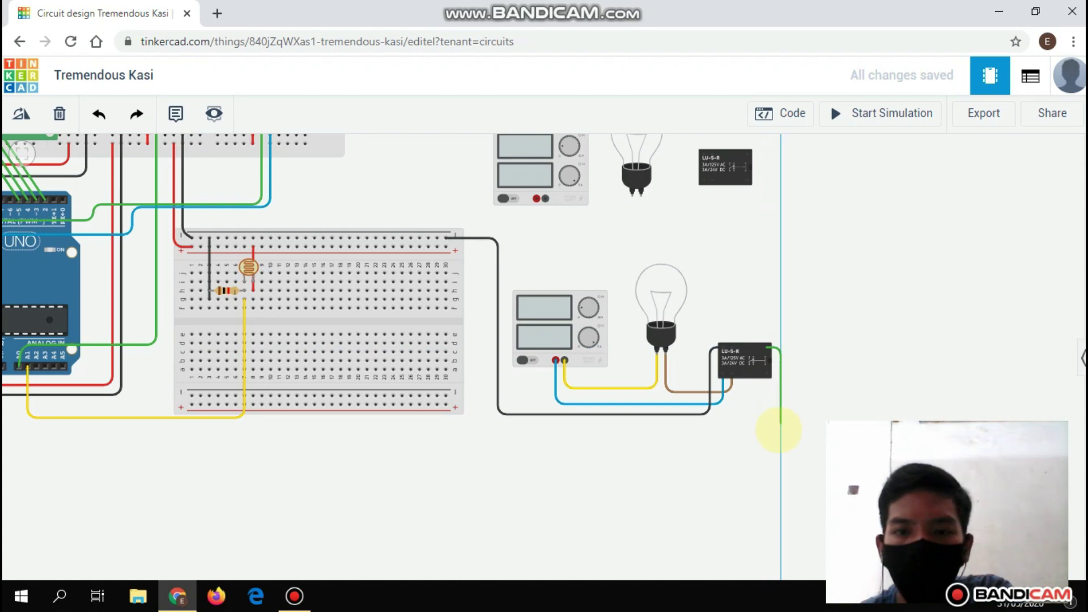
{"action": "left_click", "coordinate": [780, 430]}
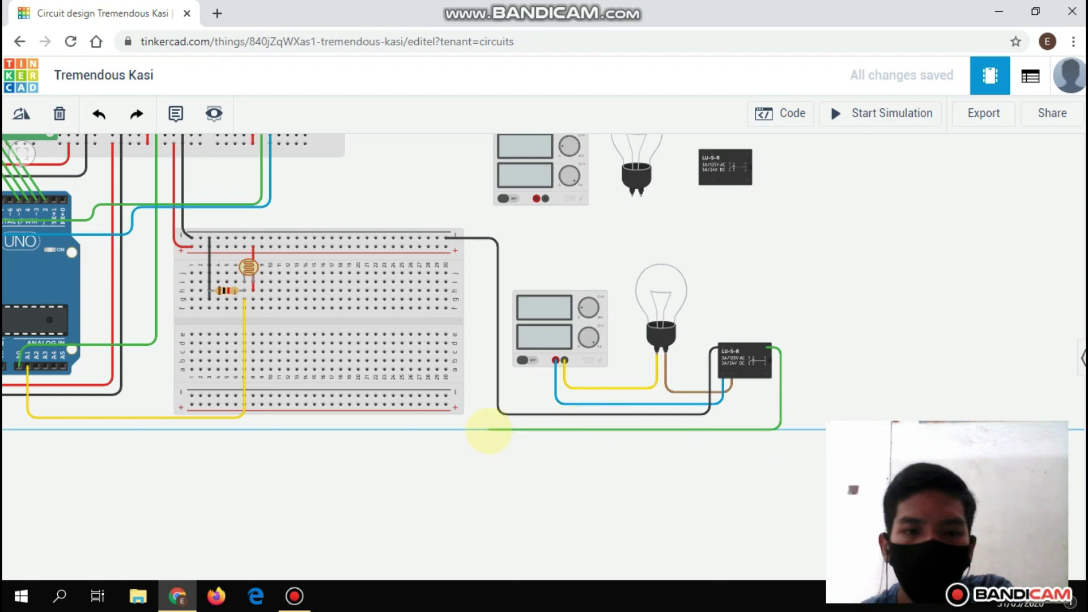
{"action": "left_click", "coordinate": [489, 429]}
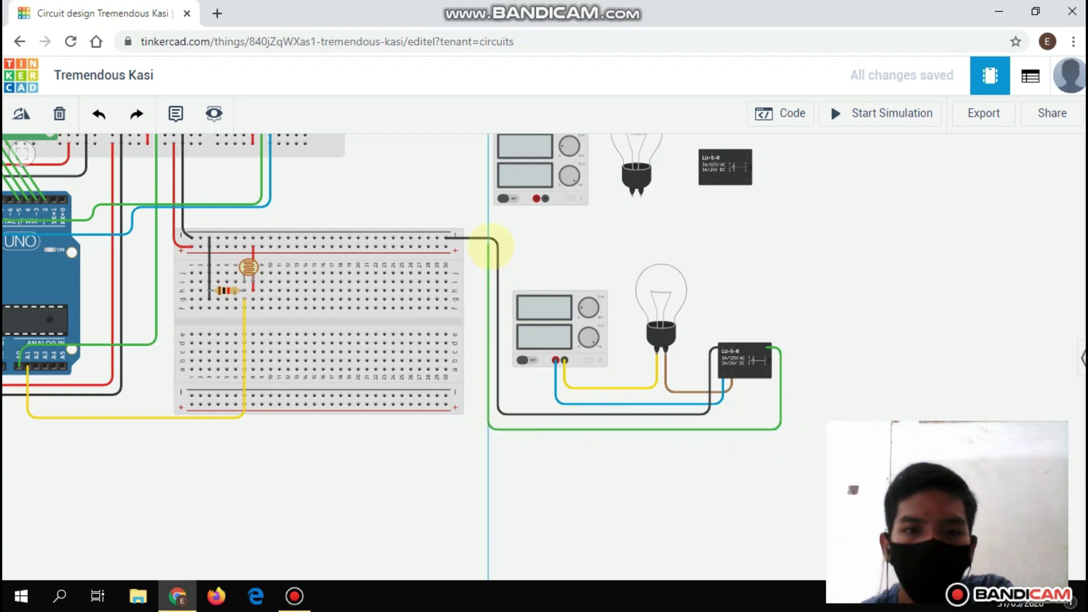
{"action": "left_click", "coordinate": [489, 247]}
{"action": "left_click", "coordinate": [446, 248]}
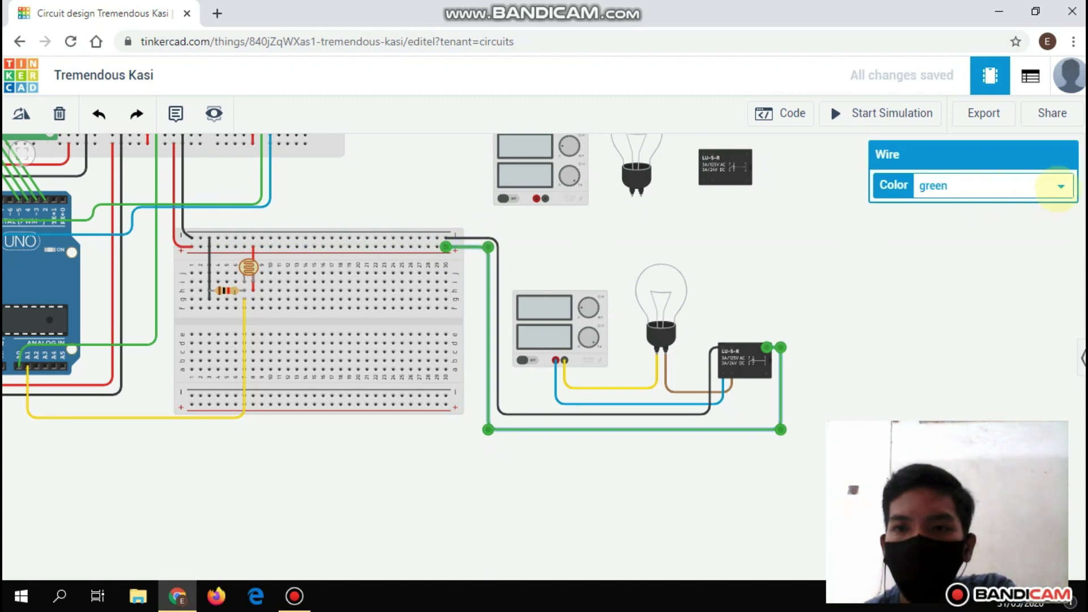
{"action": "left_click", "coordinate": [1058, 186]}
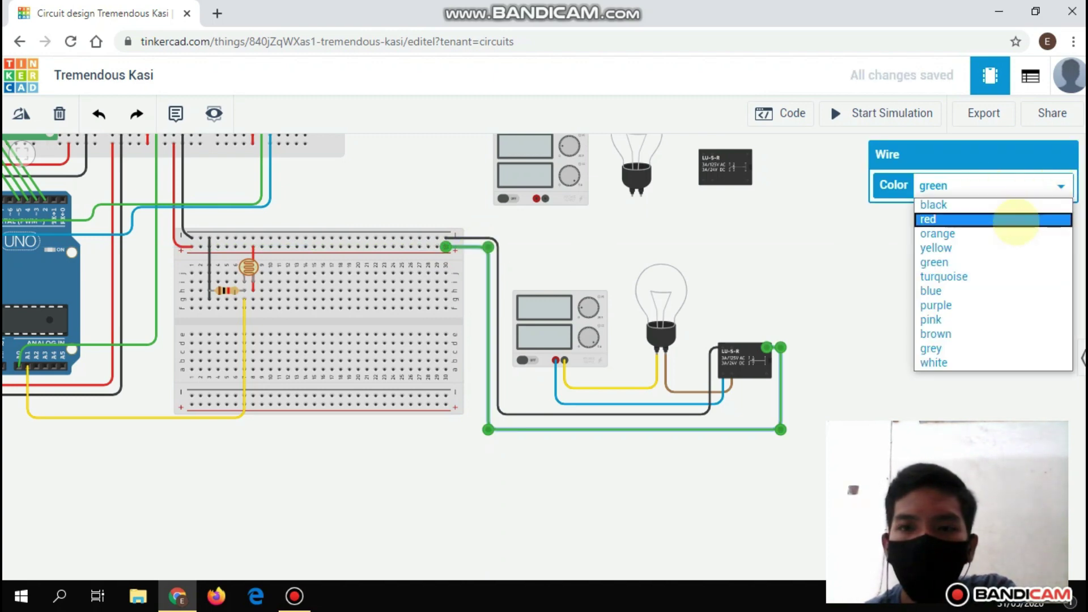
{"action": "left_click", "coordinate": [1015, 220]}
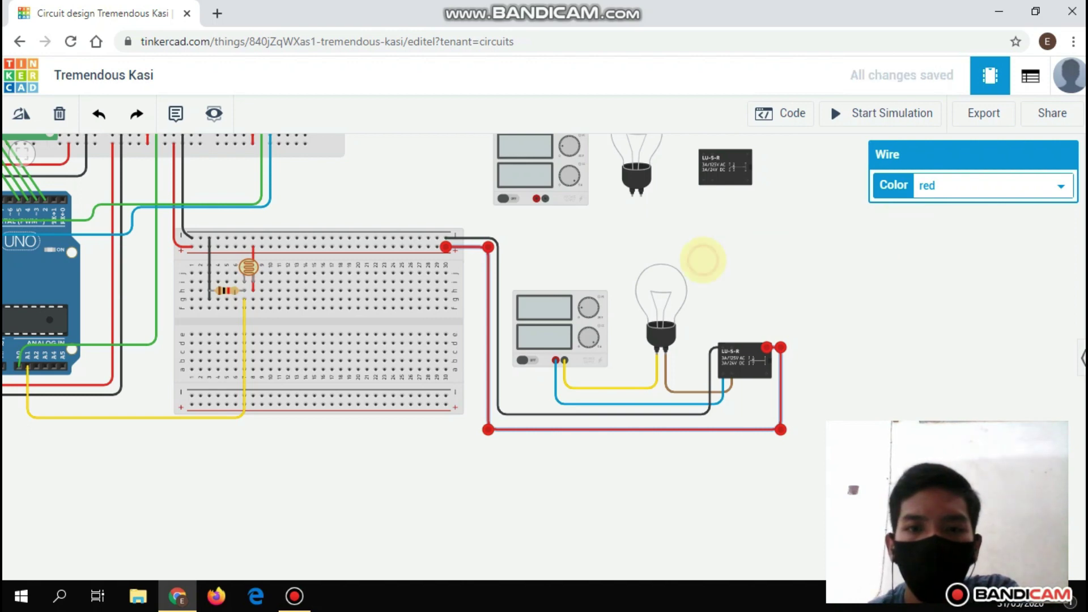
{"action": "left_click", "coordinate": [702, 259]}
Run a green wire from the lowest relay's brown-wired terminal below the small breadboard to Arduino digital pin 13, straightening its corner.
{"action": "scroll", "coordinate": [718, 276], "scroll_direction": "down", "scroll_amount": 1}
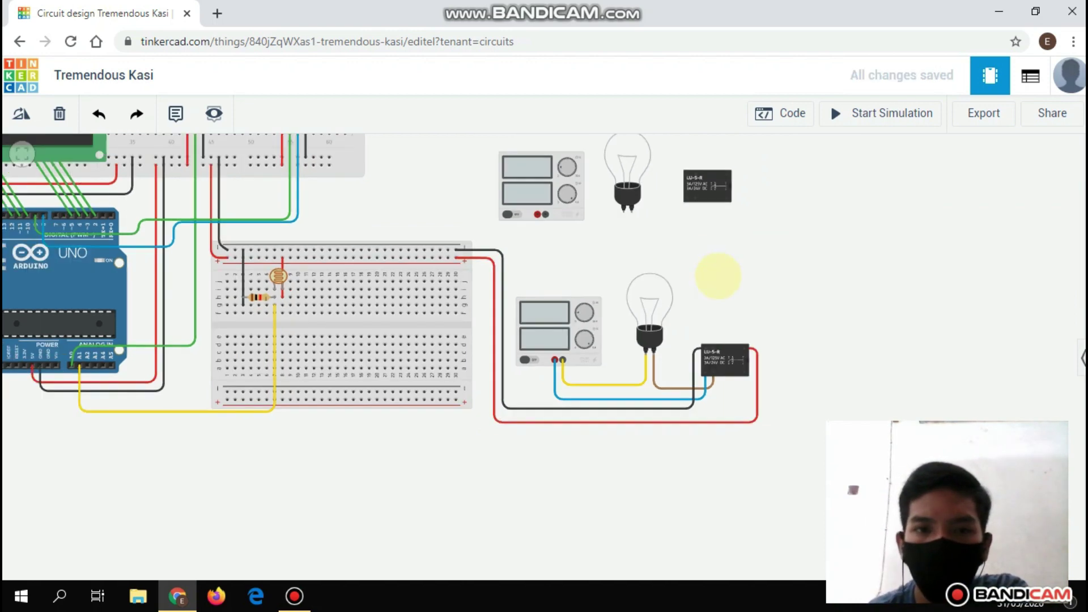
{"action": "left_click_drag", "start_coordinate": [718, 276], "coordinate": [794, 276]}
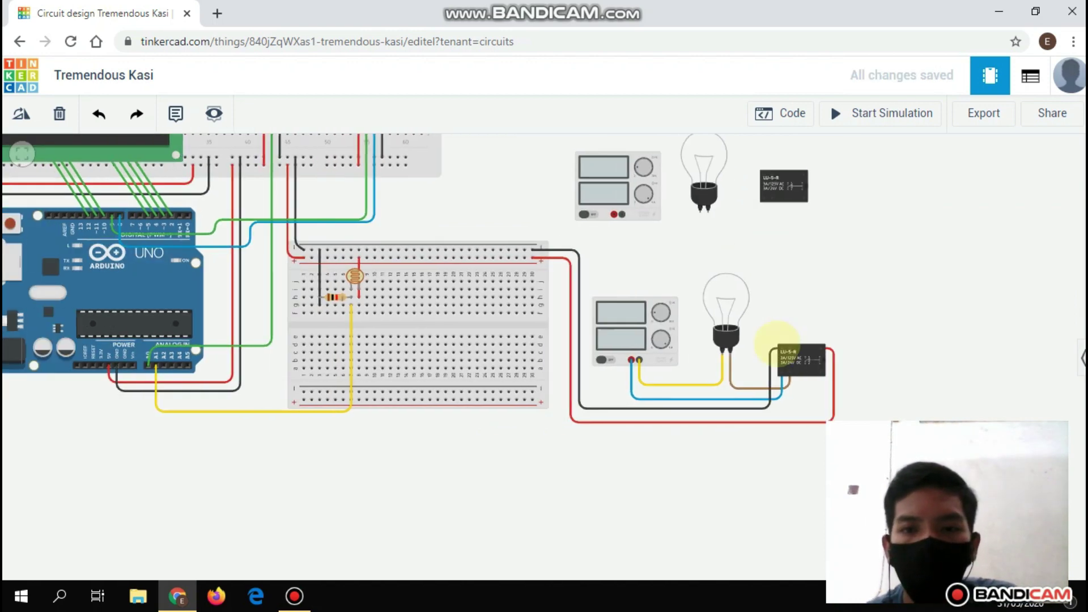
{"action": "left_click", "coordinate": [790, 371]}
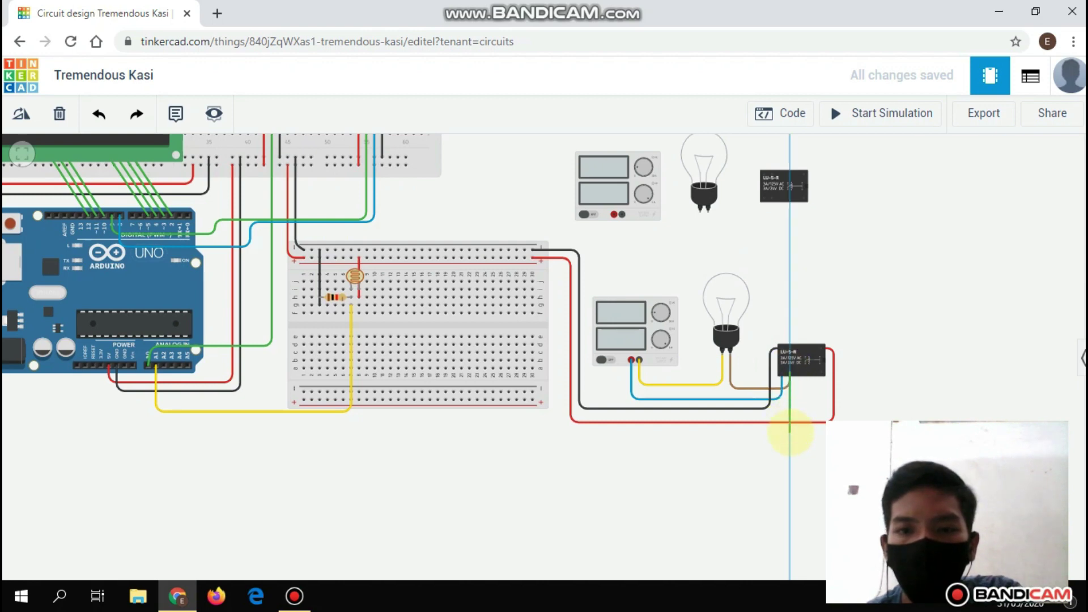
{"action": "left_click", "coordinate": [789, 431]}
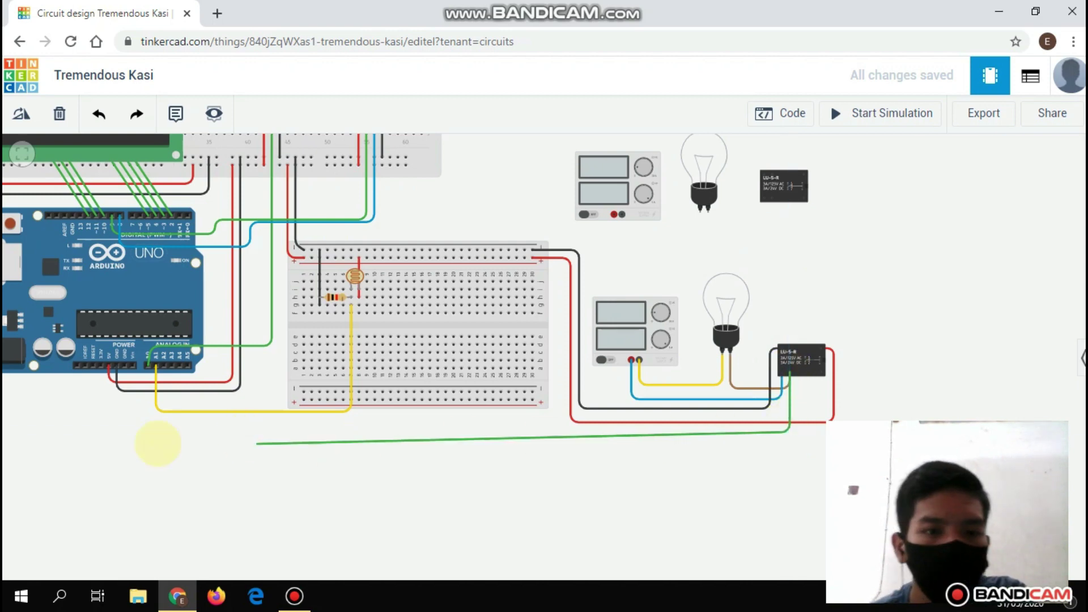
{"action": "left_click", "coordinate": [85, 432]}
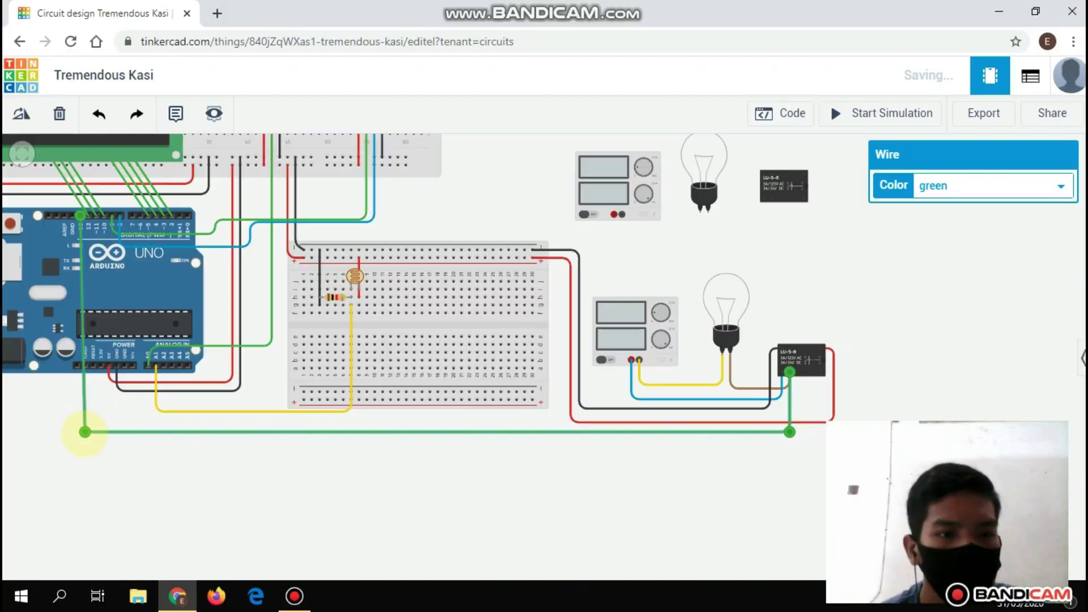
{"action": "left_click_drag", "start_coordinate": [84, 432], "coordinate": [81, 432]}
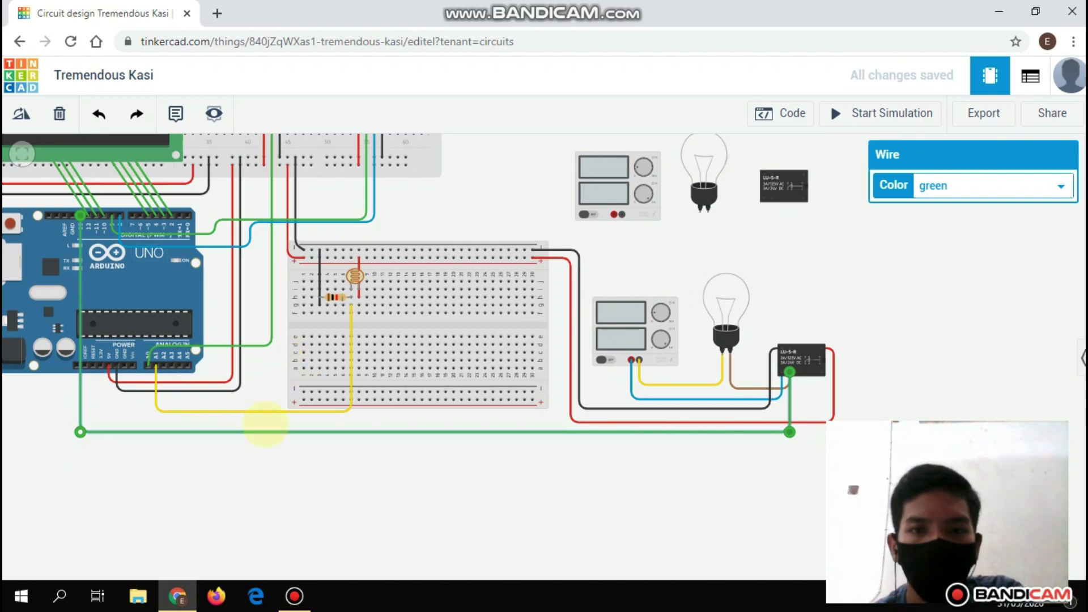
{"action": "left_click", "coordinate": [395, 451]}
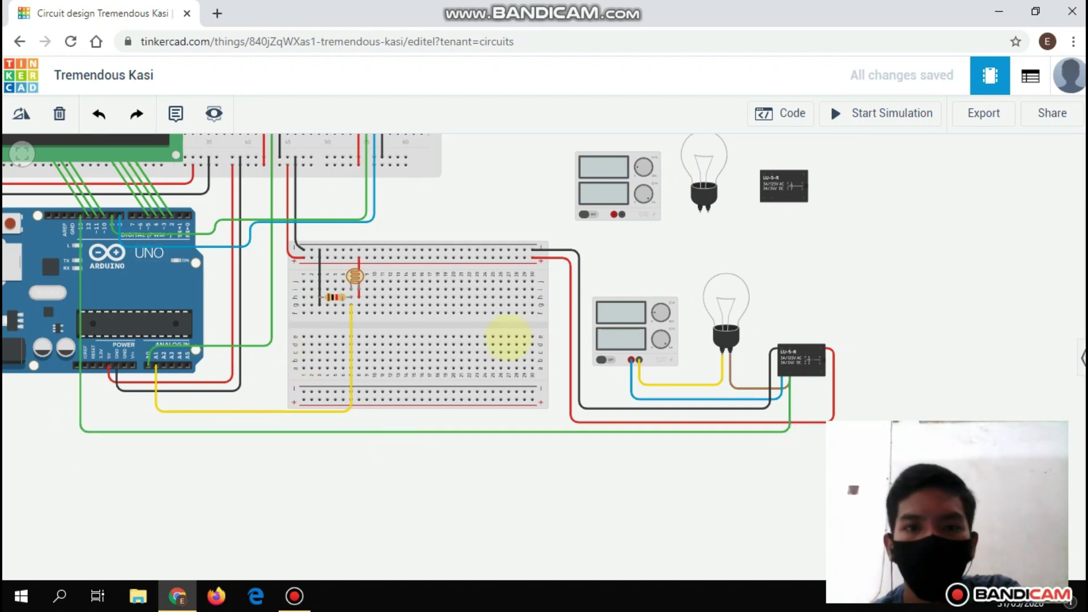
{"action": "scroll", "coordinate": [708, 351], "scroll_direction": "up", "scroll_amount": 2}
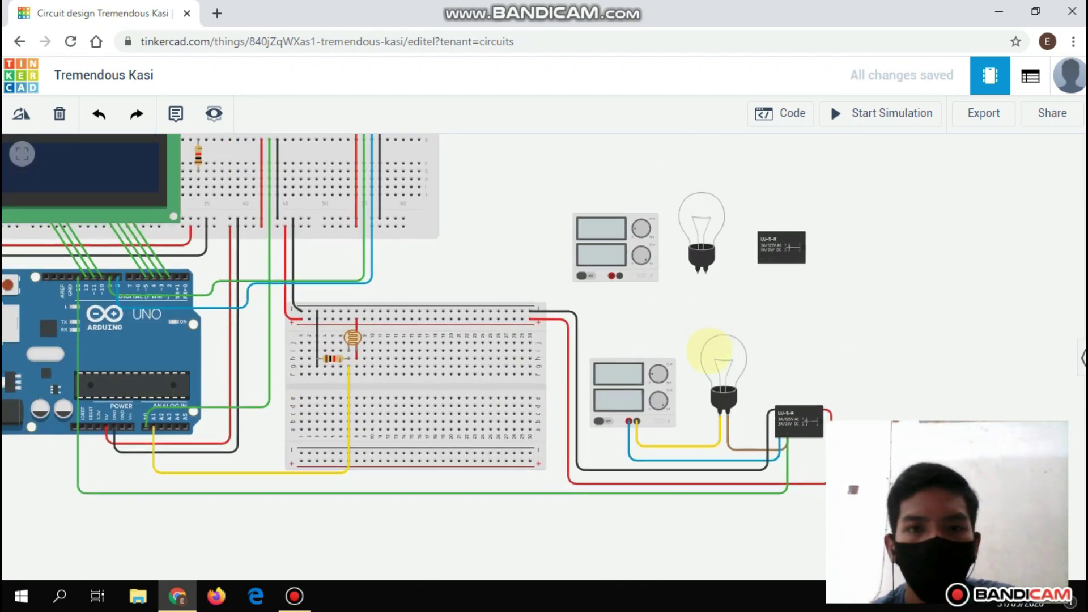
Move the uppermost power supply and its relay slightly upward.
{"action": "scroll", "coordinate": [709, 368], "scroll_direction": "up", "scroll_amount": 3}
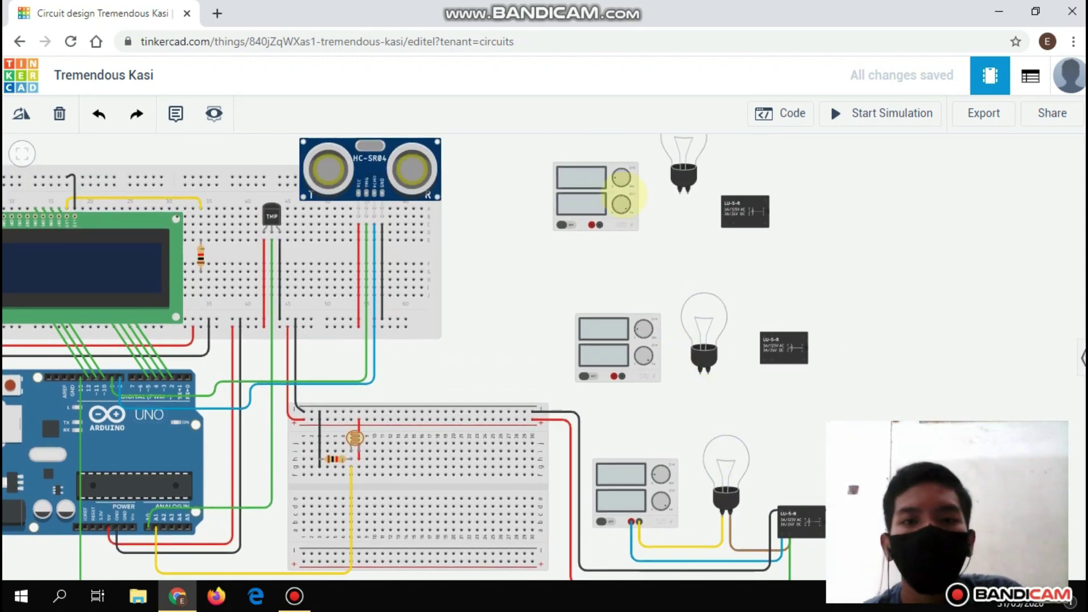
{"action": "left_click_drag", "start_coordinate": [610, 171], "coordinate": [611, 154]}
{"action": "left_click_drag", "start_coordinate": [746, 211], "coordinate": [747, 199]}
Connect the uppermost power supply's negative terminal to the uppermost bulb's left terminal with a yellow wire routed underneath, straightening its corner.
{"action": "left_click", "coordinate": [600, 210]}
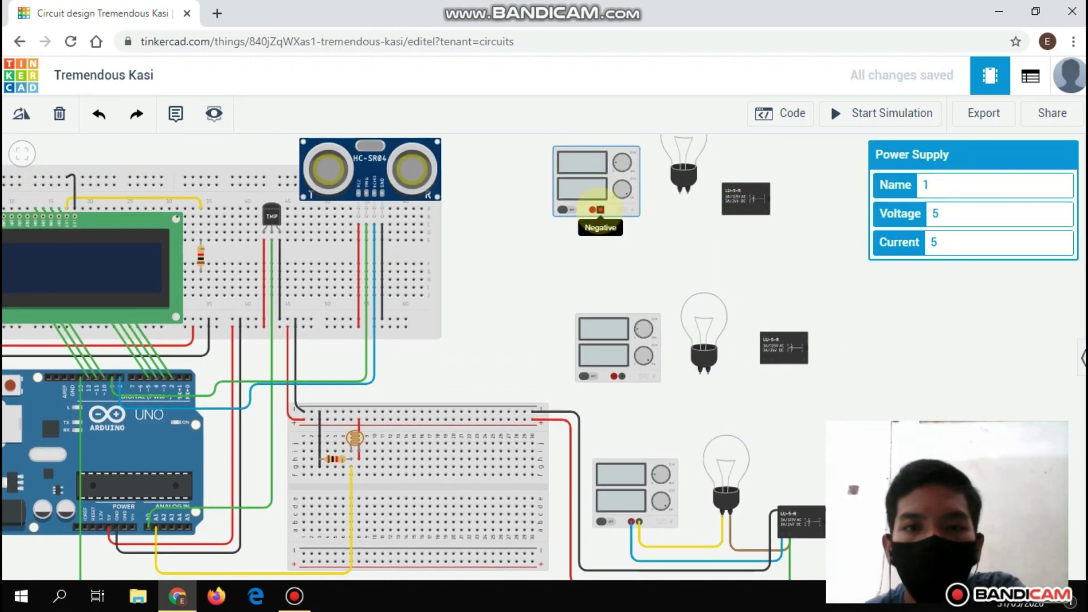
{"action": "left_click", "coordinate": [600, 210]}
{"action": "left_click", "coordinate": [600, 221]}
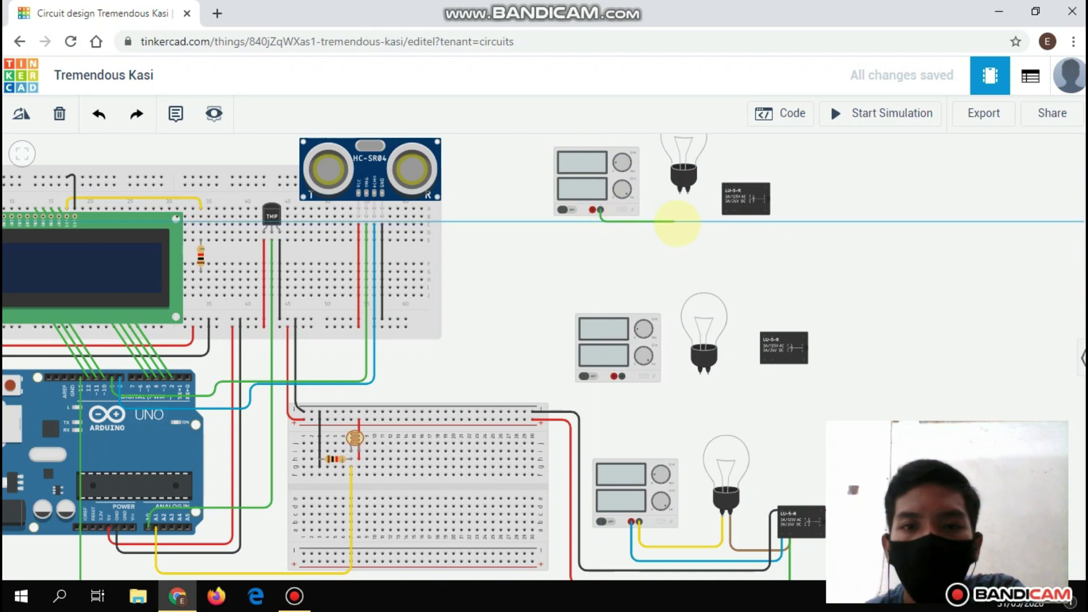
{"action": "left_click", "coordinate": [677, 221]}
{"action": "left_click", "coordinate": [680, 194]}
{"action": "left_click", "coordinate": [992, 186]}
{"action": "left_click", "coordinate": [943, 245]}
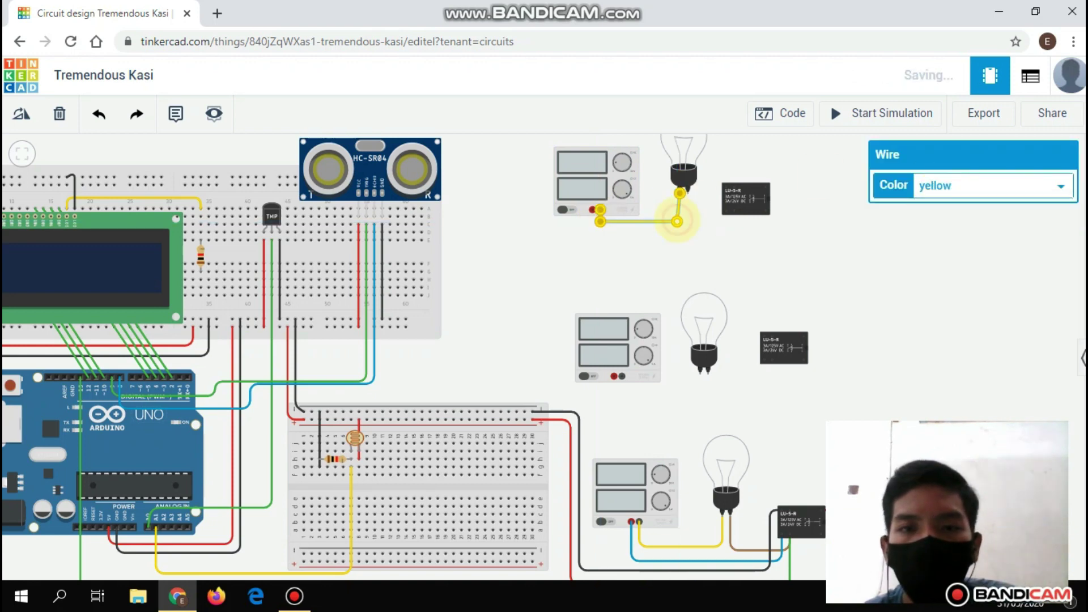
{"action": "left_click_drag", "start_coordinate": [677, 221], "coordinate": [680, 221]}
Connect the uppermost bulb's right terminal to Terminal 8 of the uppermost relay with a brown wire routed underneath.
{"action": "left_click", "coordinate": [688, 193]}
{"action": "left_click", "coordinate": [688, 220]}
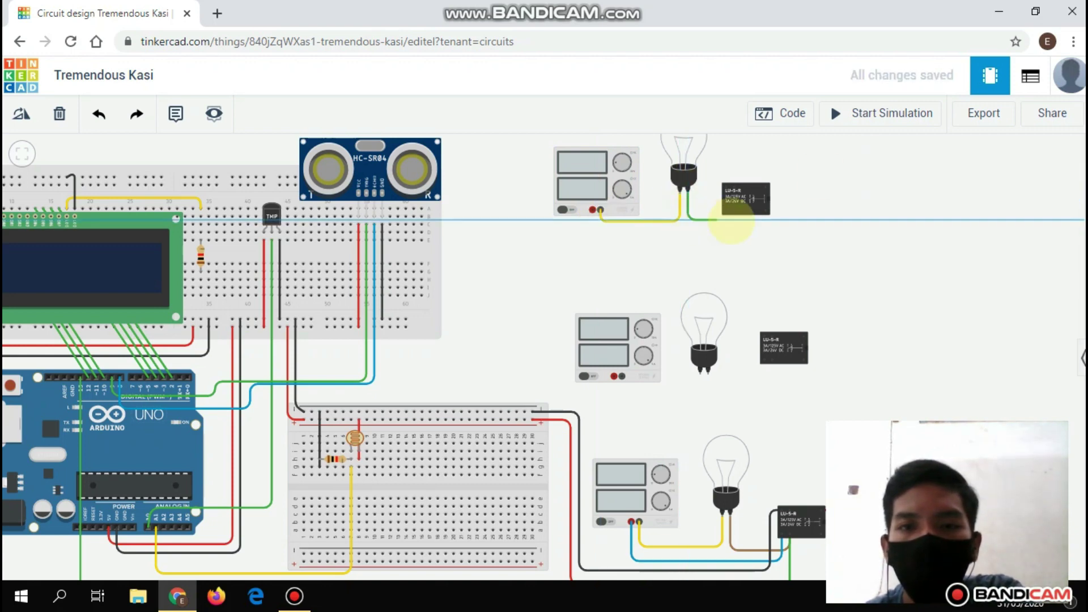
{"action": "left_click", "coordinate": [731, 220]}
{"action": "left_click", "coordinate": [734, 211]}
{"action": "left_click", "coordinate": [943, 185]}
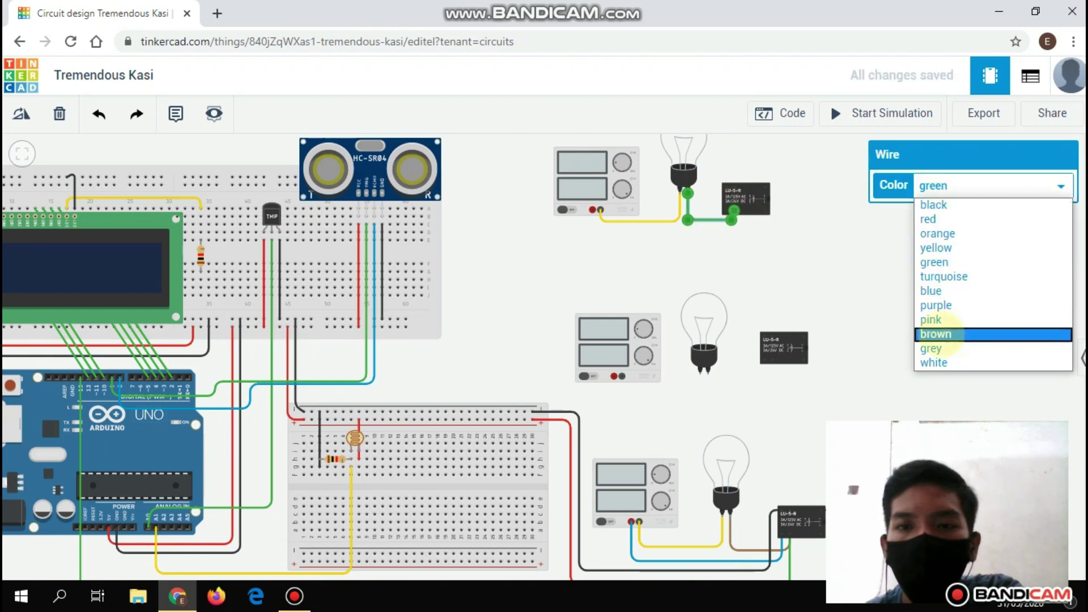
{"action": "left_click", "coordinate": [941, 335]}
Connect Terminal 7 of the uppermost relay to the positive terminal of the uppermost power supply with a blue wire routed underneath.
{"action": "left_click", "coordinate": [733, 201]}
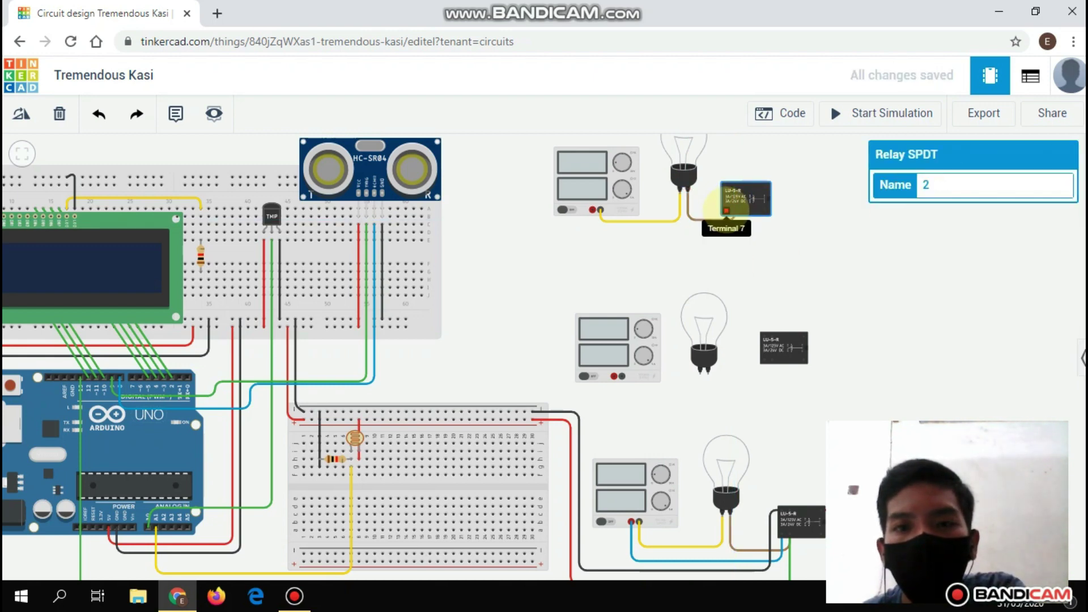
{"action": "left_click", "coordinate": [726, 217]}
{"action": "left_click", "coordinate": [726, 229]}
{"action": "left_click", "coordinate": [592, 229]}
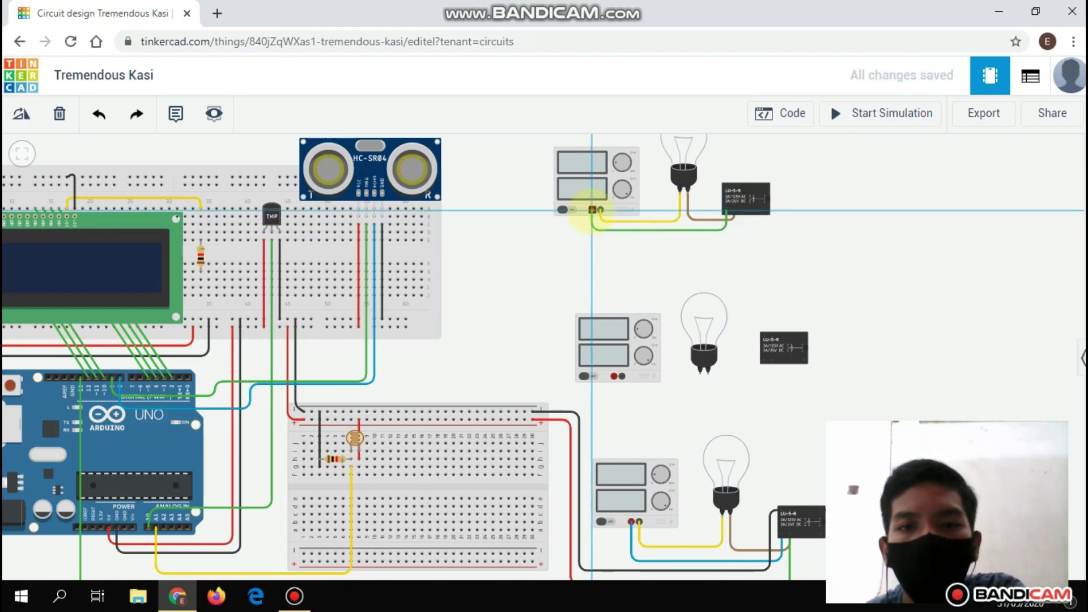
{"action": "left_click", "coordinate": [592, 209]}
{"action": "left_click", "coordinate": [955, 187]}
{"action": "left_click", "coordinate": [941, 290]}
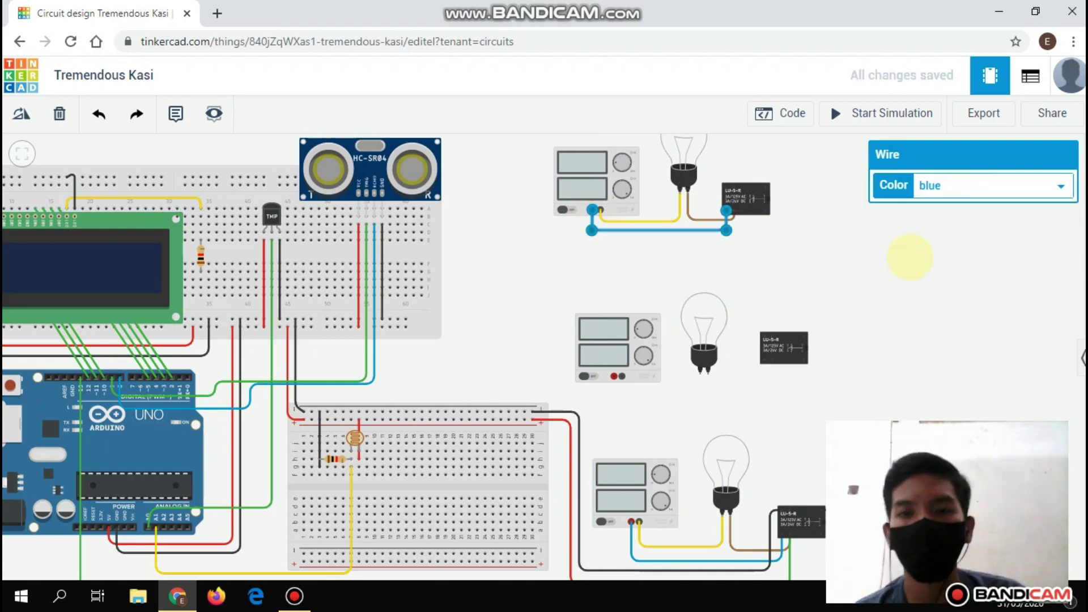
Connect Terminal 6 of the uppermost relay to the right end of the large breadboard's lower negative rail with a black wire, straightening its corner.
{"action": "left_click", "coordinate": [727, 187]}
{"action": "left_click", "coordinate": [727, 167]}
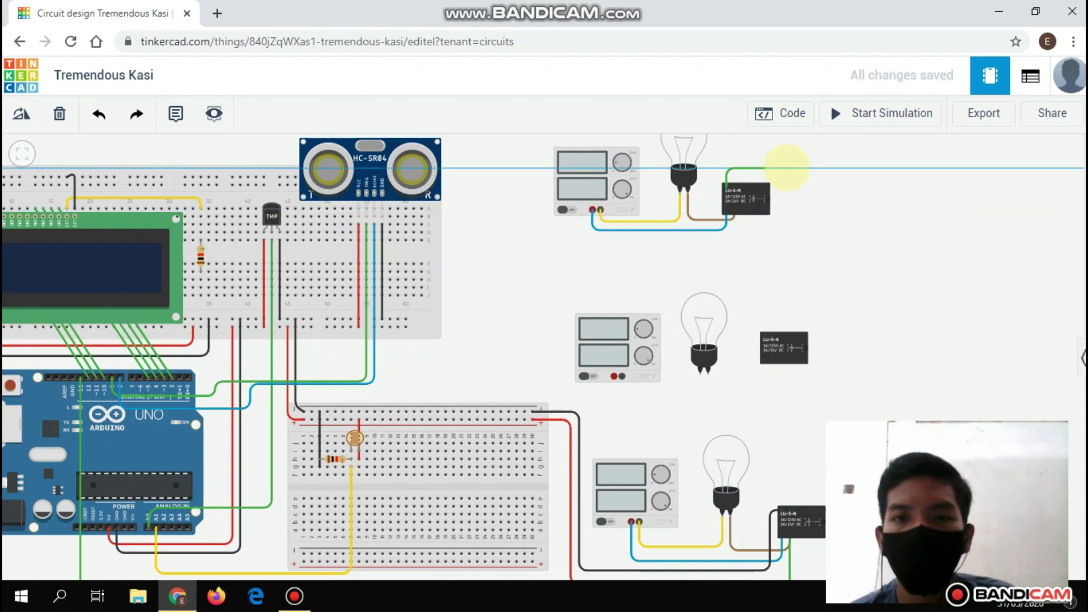
{"action": "left_click", "coordinate": [787, 167]}
{"action": "left_click", "coordinate": [786, 238]}
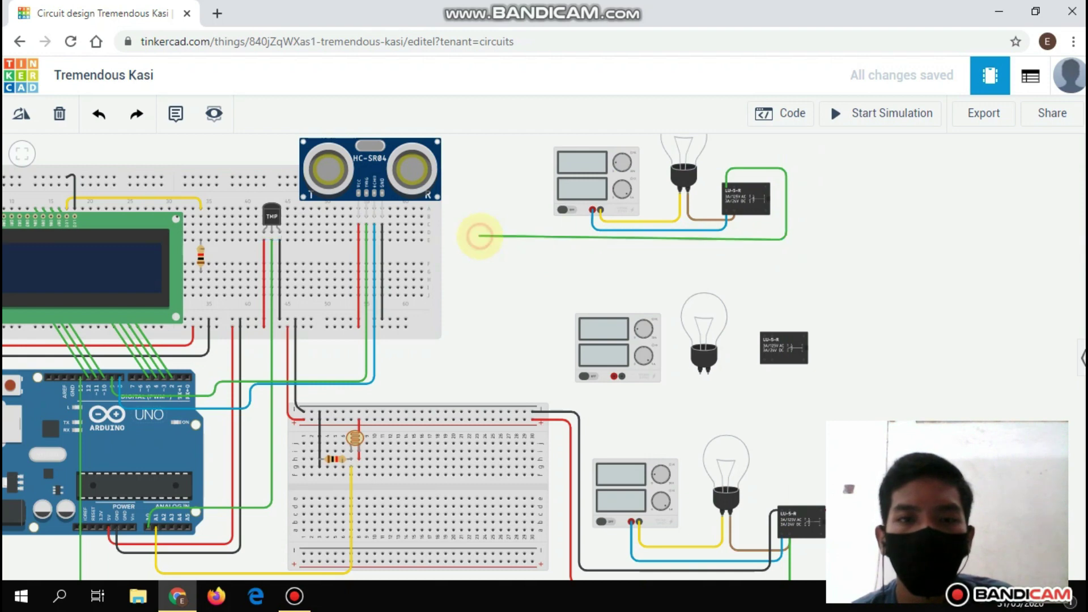
{"action": "left_click", "coordinate": [480, 239]}
{"action": "left_click", "coordinate": [477, 318]}
{"action": "left_click", "coordinate": [405, 318]}
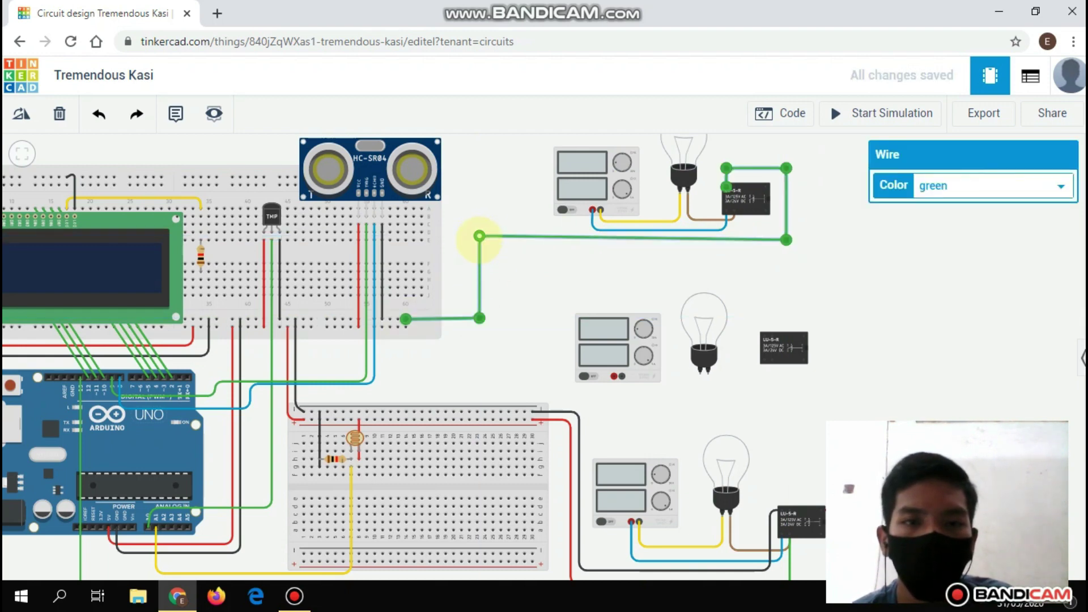
{"action": "left_click", "coordinate": [975, 186]}
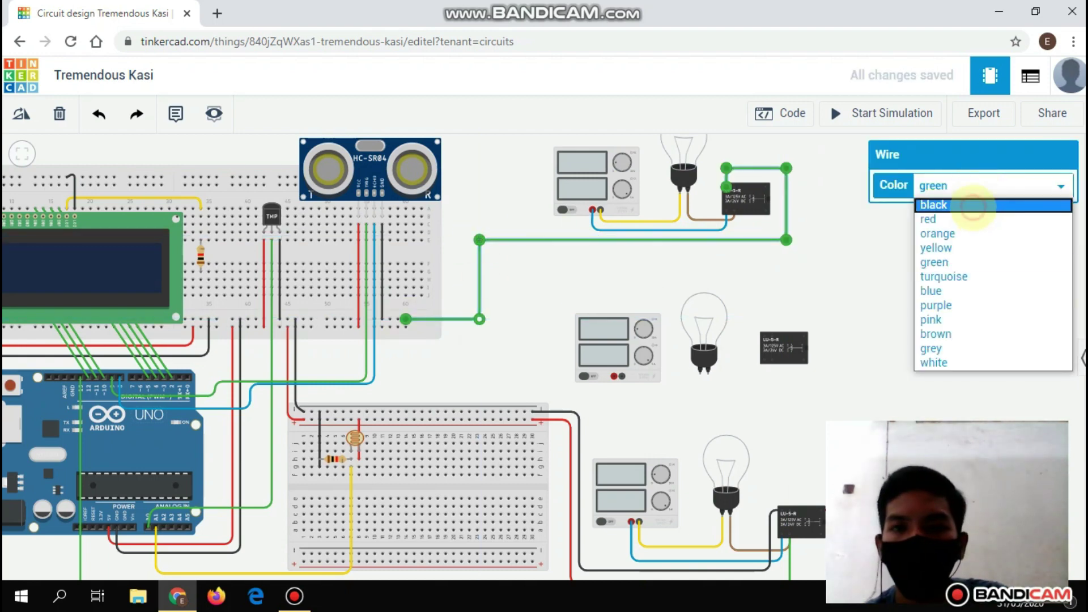
{"action": "left_click", "coordinate": [958, 205]}
Connect Terminal 1 of the uppermost relay to the right end of the large breadboard's lower positive rail with a red wire below the black one.
{"action": "left_click", "coordinate": [765, 187]}
{"action": "left_click", "coordinate": [798, 187]}
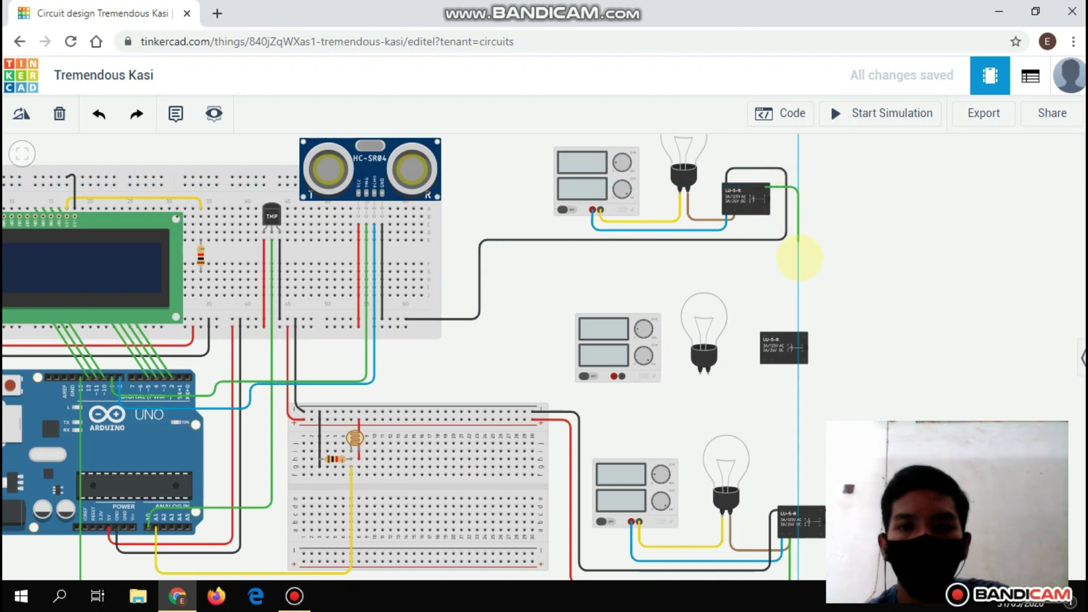
{"action": "left_click", "coordinate": [798, 256]}
{"action": "left_click", "coordinate": [510, 257]}
{"action": "left_click", "coordinate": [510, 327]}
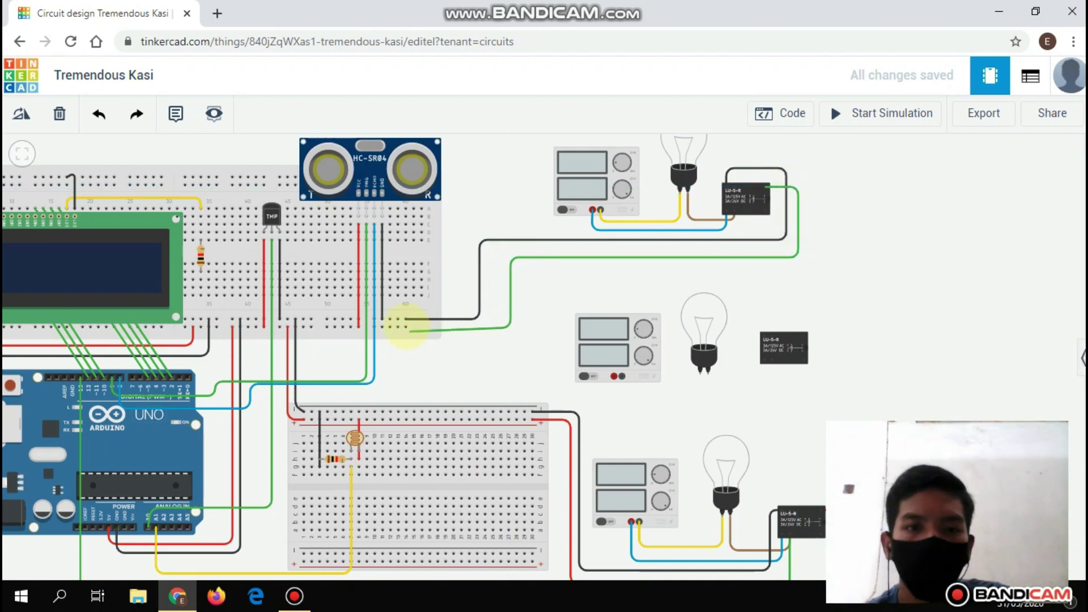
{"action": "left_click", "coordinate": [405, 327]}
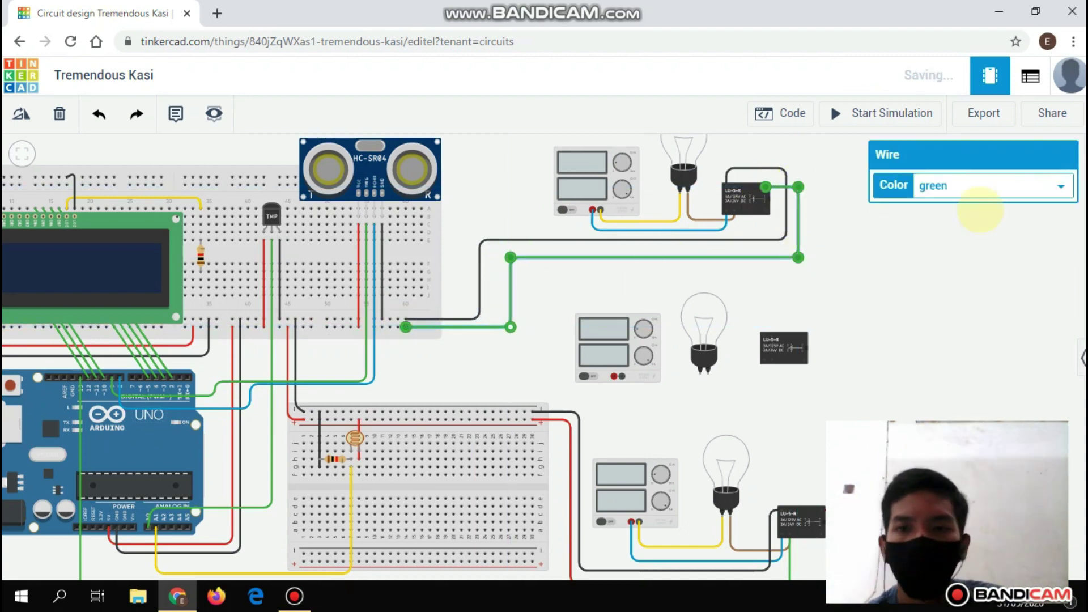
{"action": "left_click", "coordinate": [975, 186]}
{"action": "left_click", "coordinate": [974, 215]}
{"action": "left_click", "coordinate": [855, 275]}
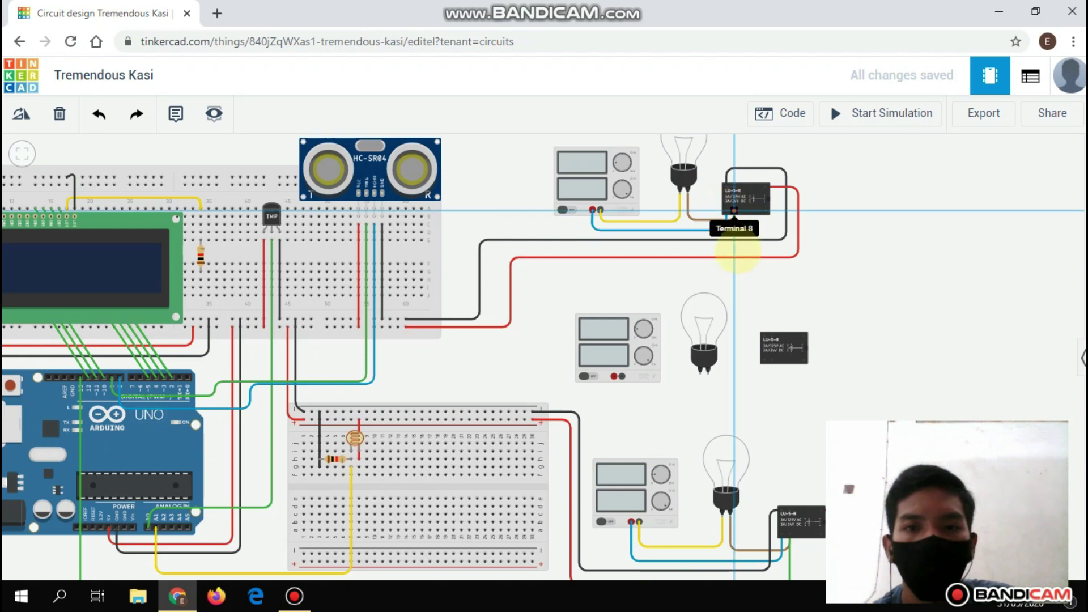
Run a yellow wire from Terminal 8 of the uppermost relay between the two breadboards to Arduino digital pin 7.
{"action": "left_click", "coordinate": [734, 210]}
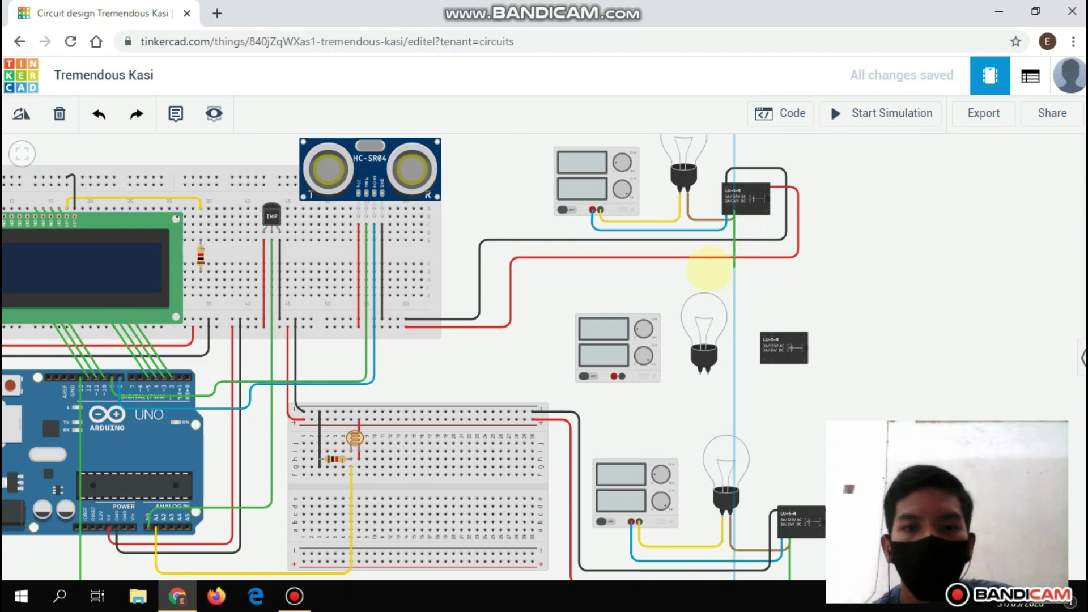
{"action": "left_click", "coordinate": [734, 266]}
{"action": "left_click", "coordinate": [534, 266]}
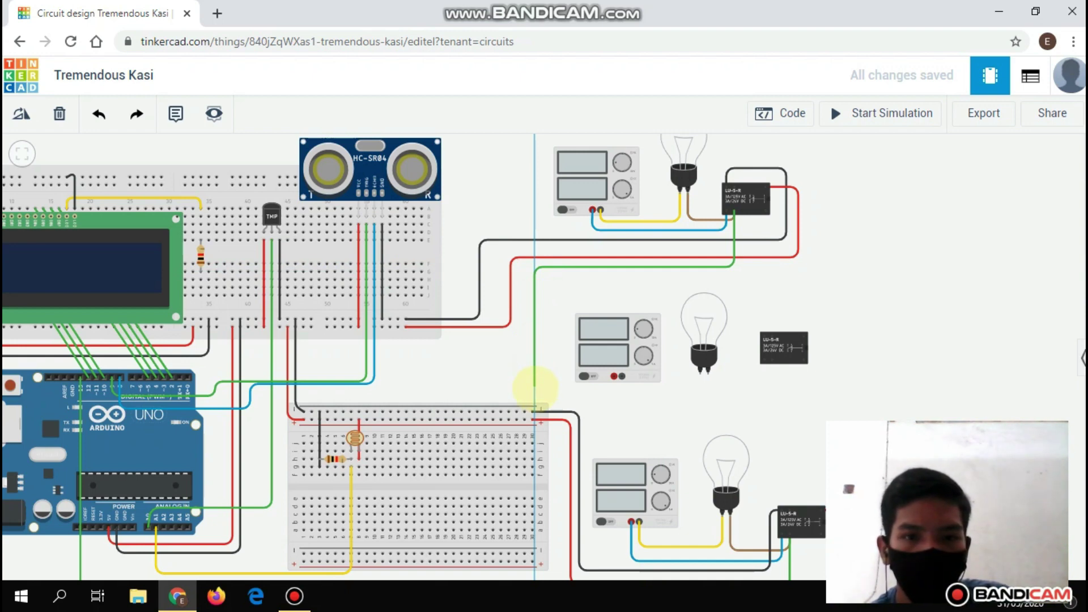
{"action": "left_click", "coordinate": [534, 389]}
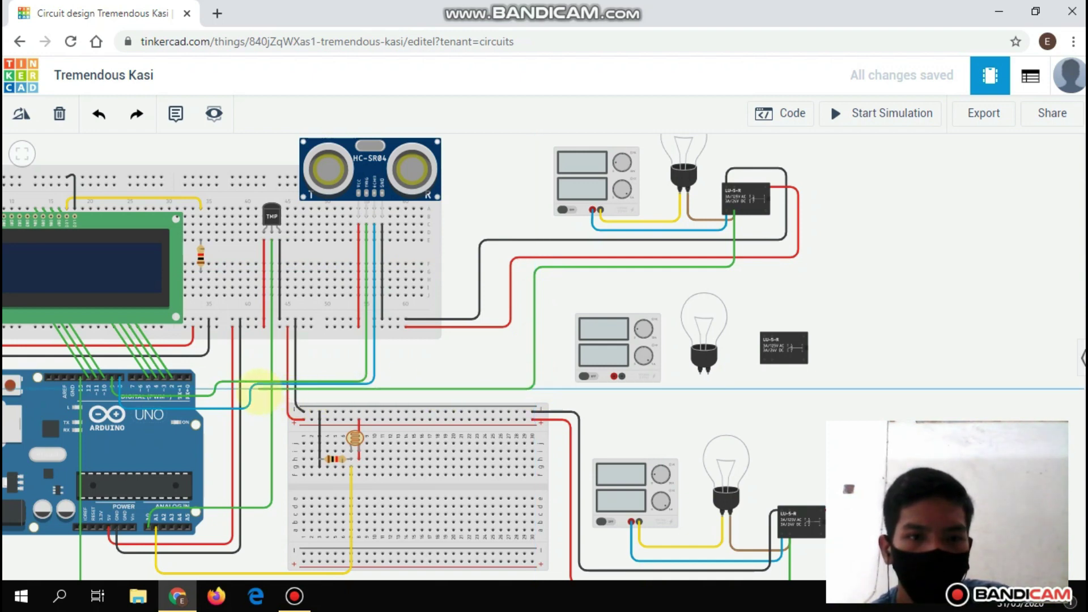
{"action": "left_click", "coordinate": [259, 390]}
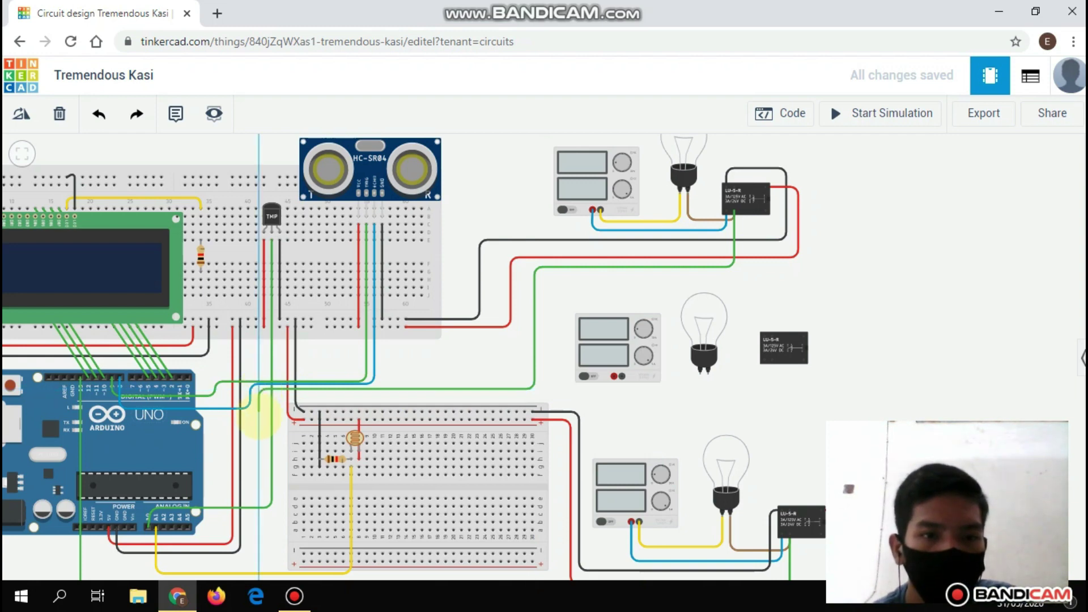
{"action": "left_click", "coordinate": [259, 417]}
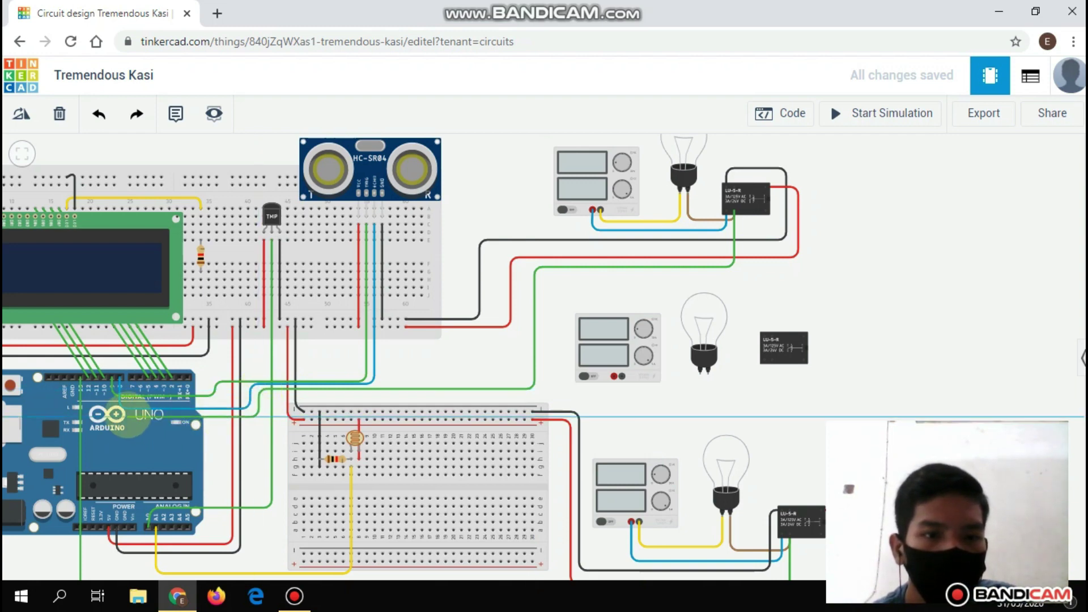
{"action": "left_click", "coordinate": [132, 417]}
{"action": "left_click", "coordinate": [132, 377]}
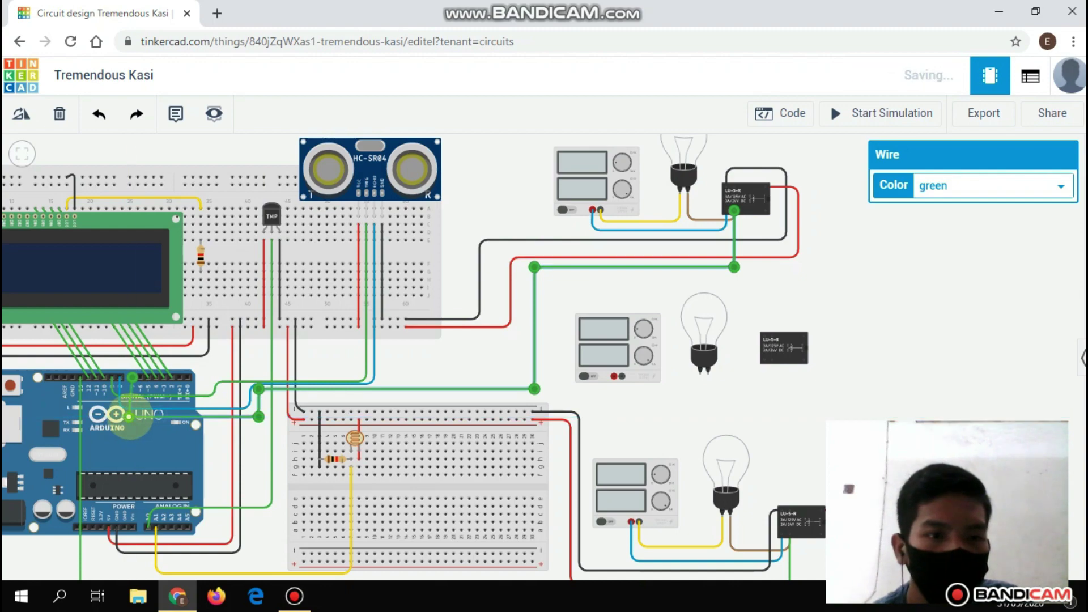
{"action": "left_click", "coordinate": [963, 186]}
{"action": "left_click", "coordinate": [935, 245]}
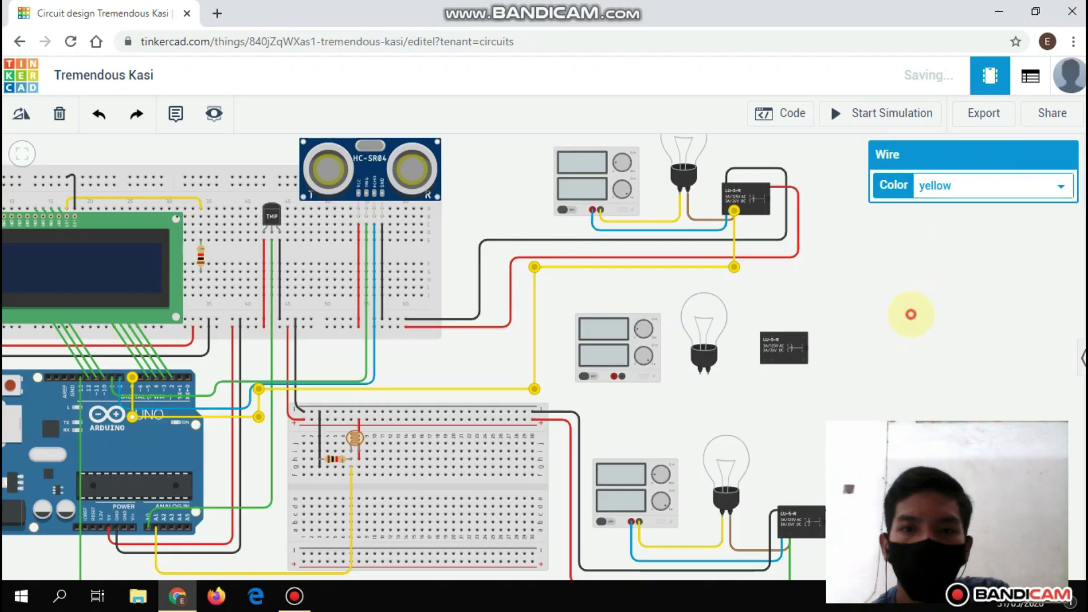
{"action": "left_click", "coordinate": [910, 315]}
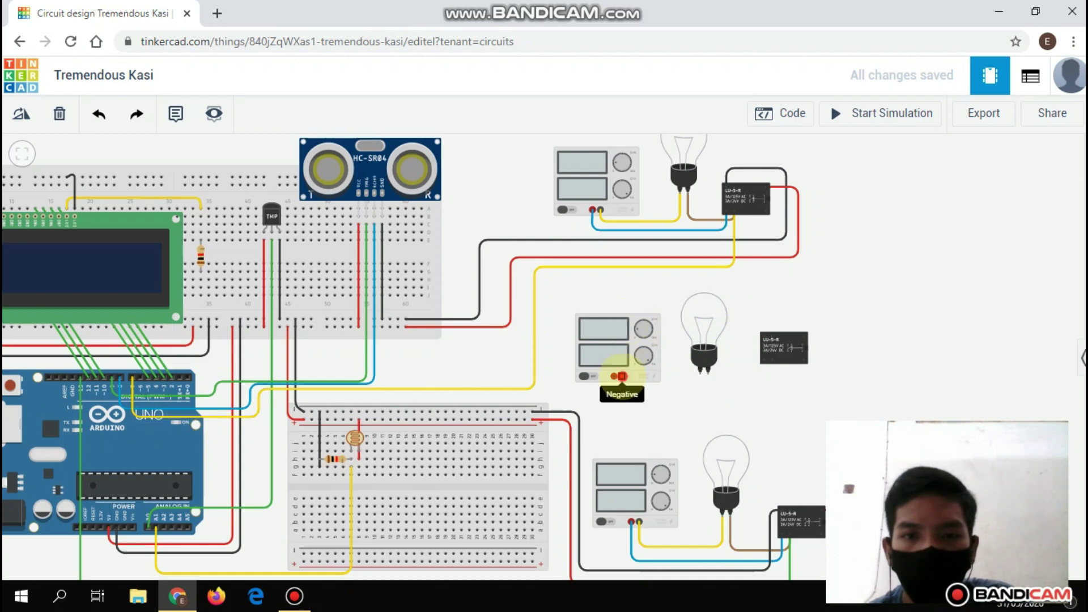
Connect the middle power supply's negative terminal to the middle bulb's left terminal with a yellow wire routed underneath.
{"action": "left_click", "coordinate": [621, 376]}
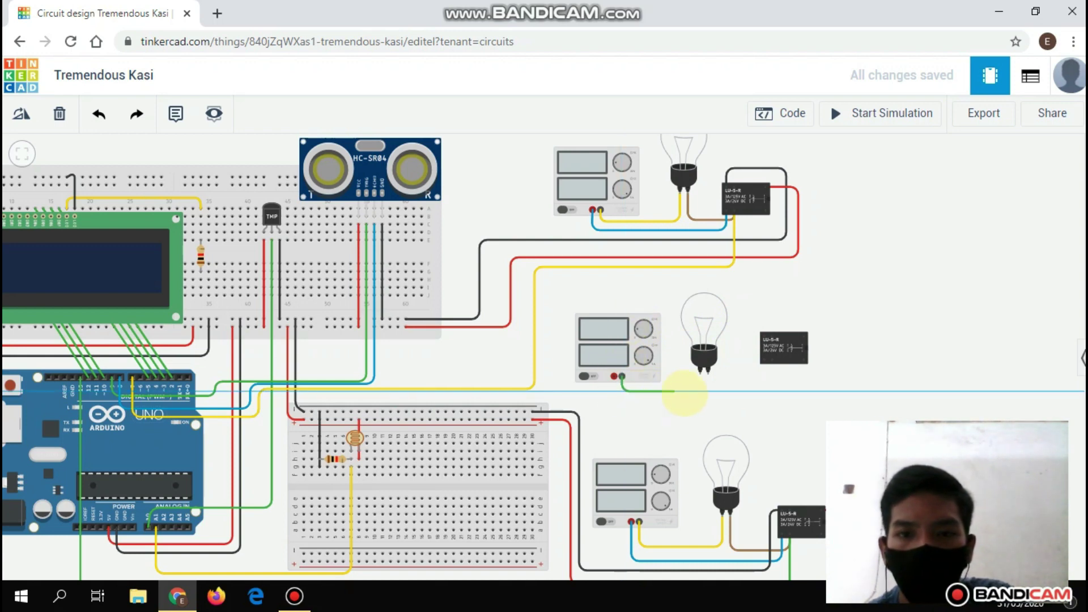
{"action": "left_click", "coordinate": [698, 391]}
{"action": "left_click", "coordinate": [701, 372]}
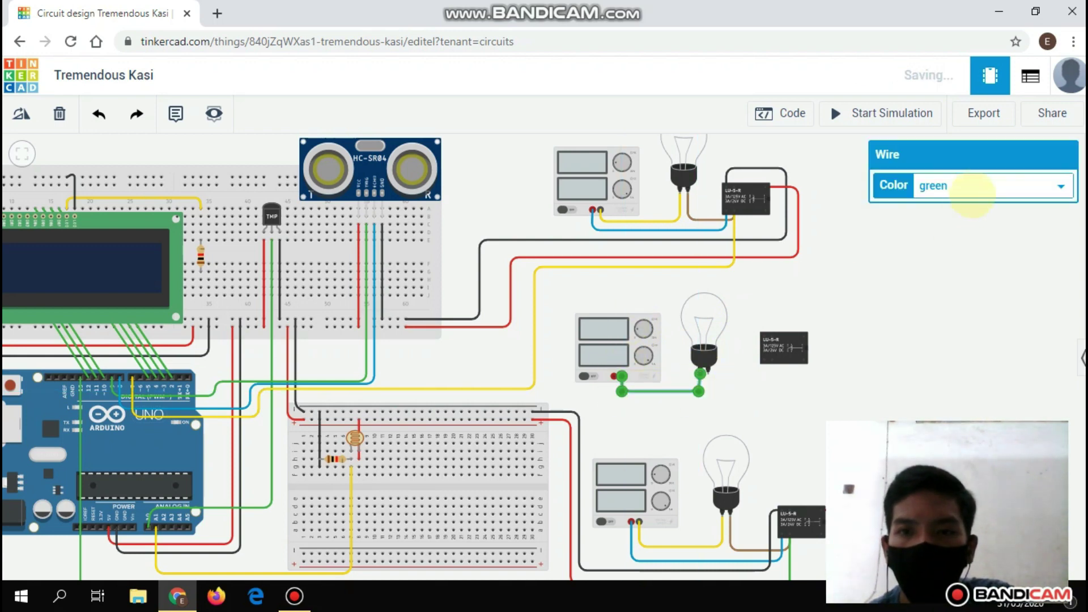
{"action": "left_click", "coordinate": [971, 187]}
{"action": "left_click", "coordinate": [936, 247]}
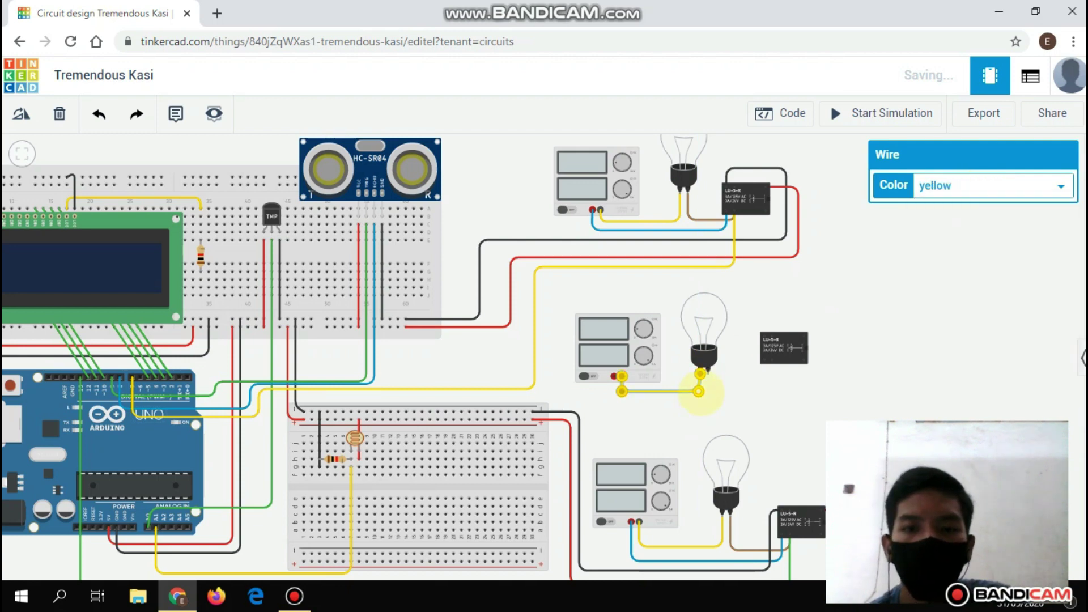
Connect the middle bulb's right terminal to Terminal 8 of the middle relay with a brown wire routed underneath.
{"action": "left_click", "coordinate": [707, 374]}
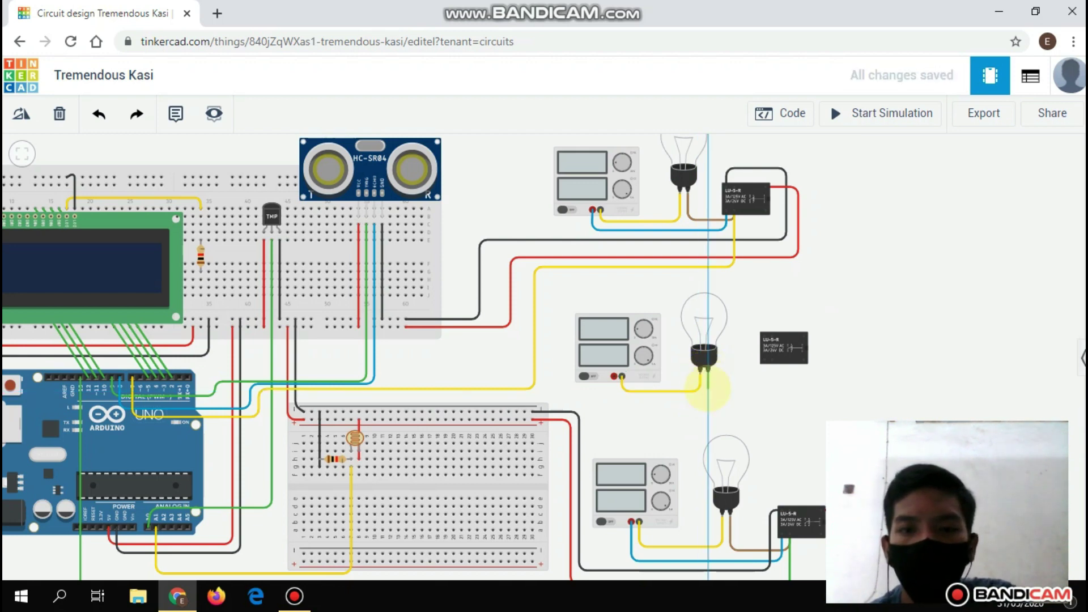
{"action": "left_click", "coordinate": [708, 388]}
{"action": "left_click", "coordinate": [772, 389]}
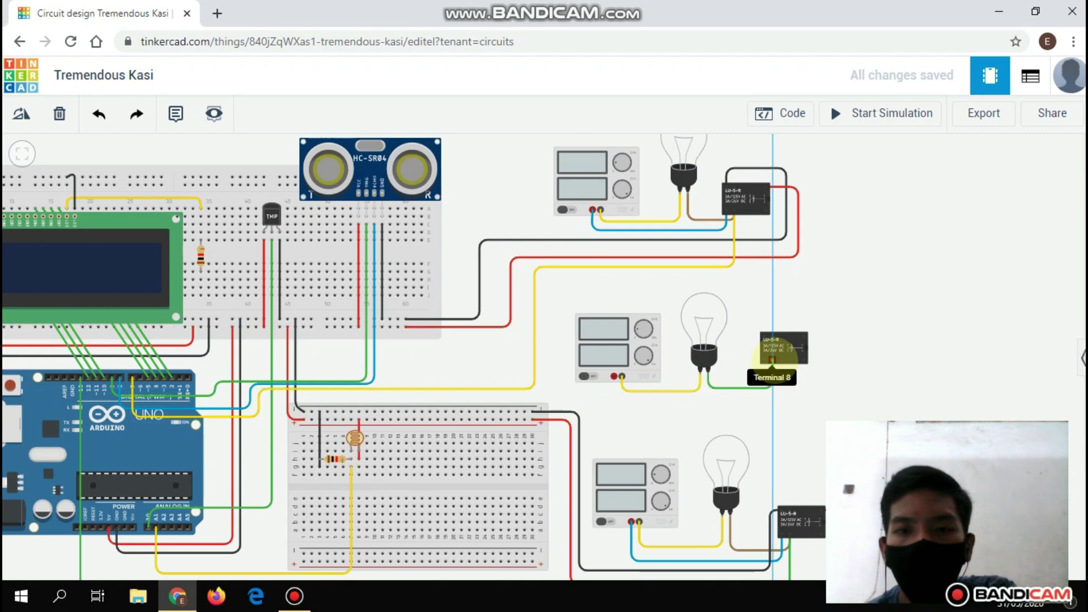
{"action": "left_click", "coordinate": [771, 359]}
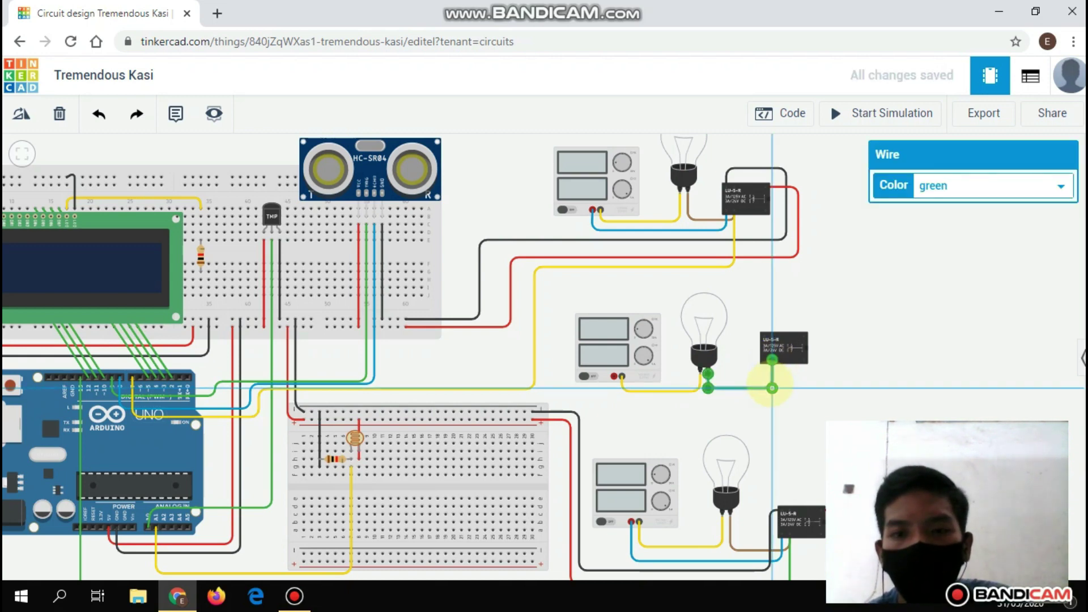
{"action": "left_click", "coordinate": [987, 196]}
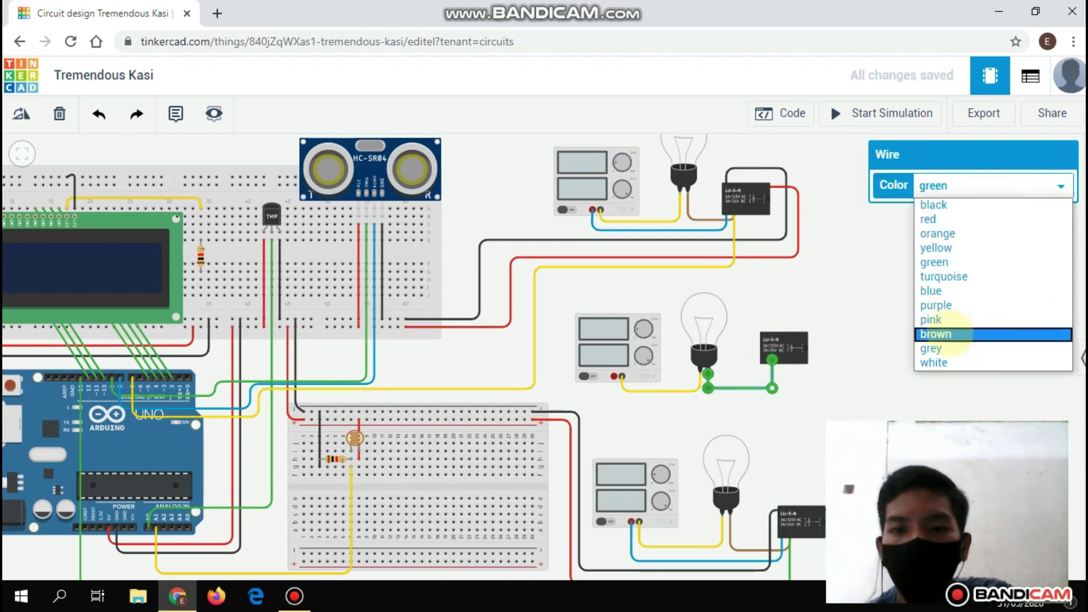
{"action": "left_click", "coordinate": [963, 332]}
Connect the middle relay's lower-left terminal to the middle power supply's positive terminal with a blue wire routed underneath.
{"action": "left_click", "coordinate": [764, 365]}
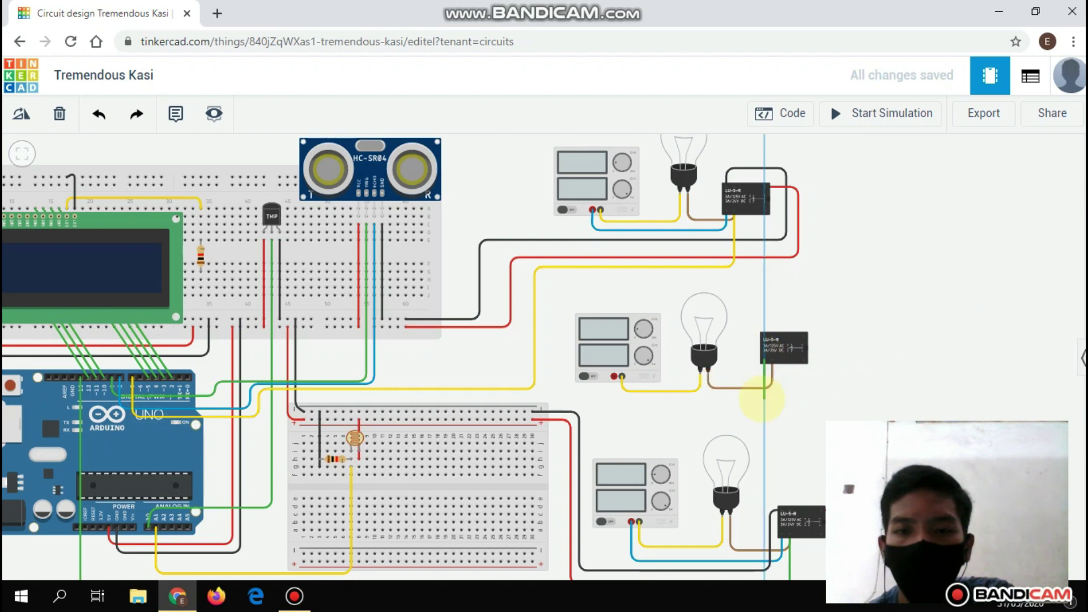
{"action": "left_click", "coordinate": [763, 405]}
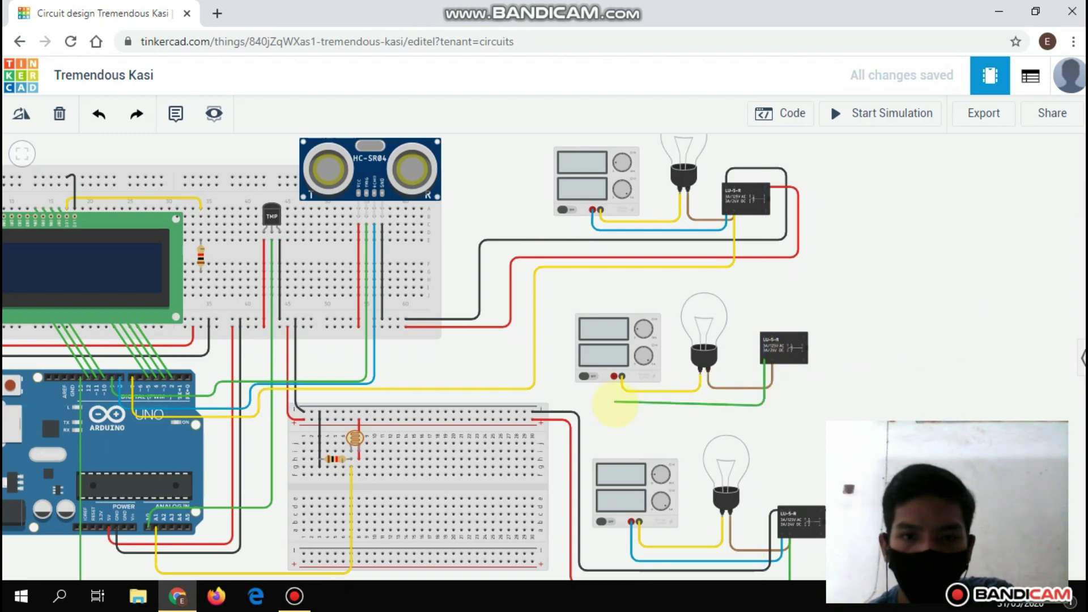
{"action": "left_click", "coordinate": [612, 405]}
{"action": "left_click", "coordinate": [614, 376]}
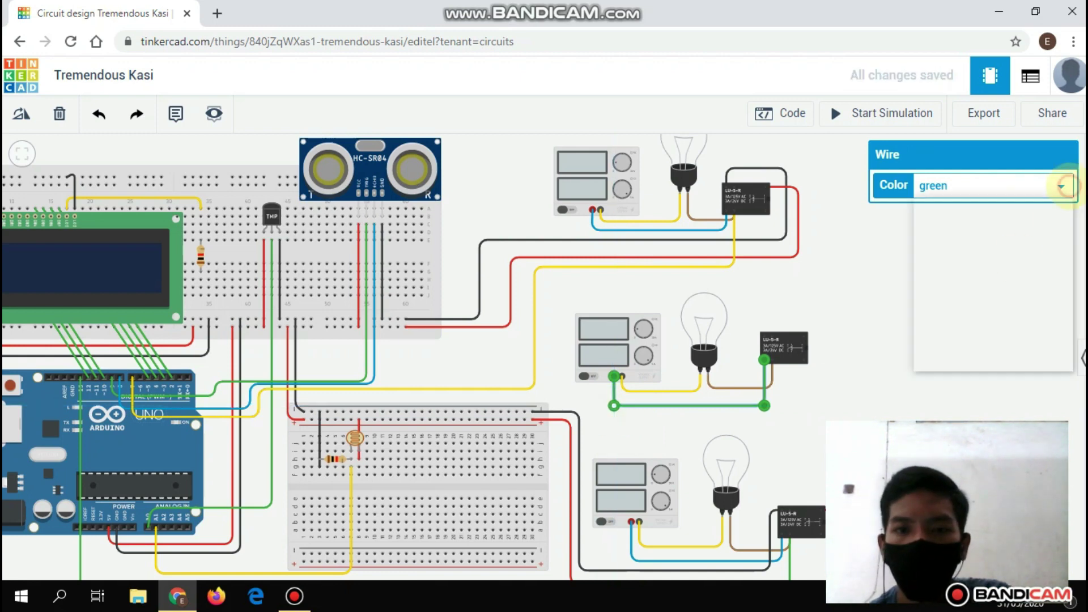
{"action": "left_click", "coordinate": [1060, 186]}
{"action": "left_click", "coordinate": [998, 291]}
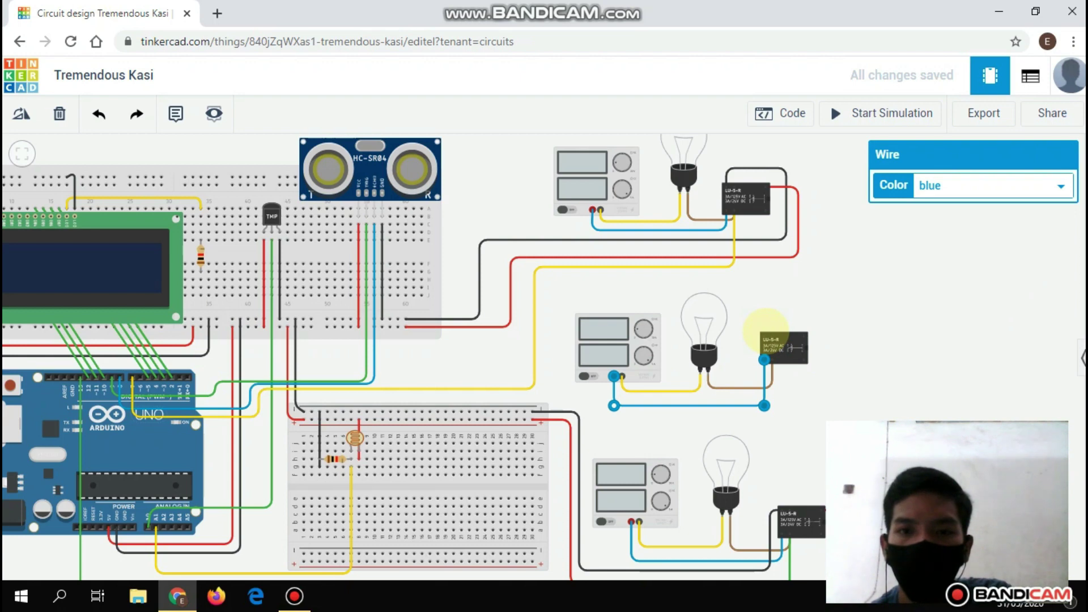
Connect the middle relay's upper-left terminal to the right end of the large breadboard's lower negative rail with a black wire.
{"action": "left_click", "coordinate": [765, 335]}
{"action": "left_click", "coordinate": [763, 278]}
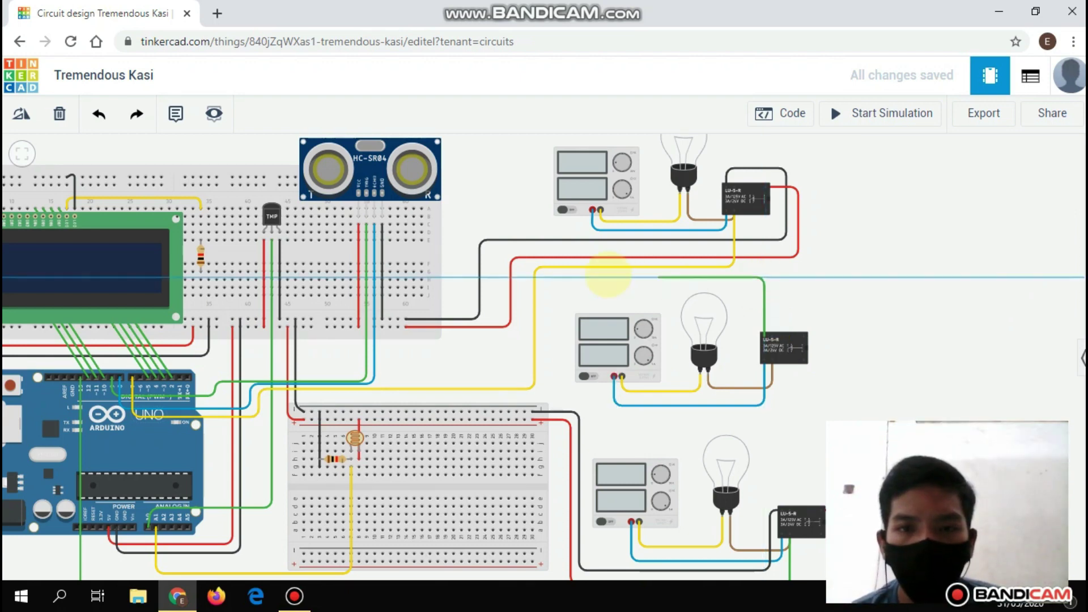
{"action": "left_click", "coordinate": [443, 278]}
{"action": "left_click", "coordinate": [443, 301]}
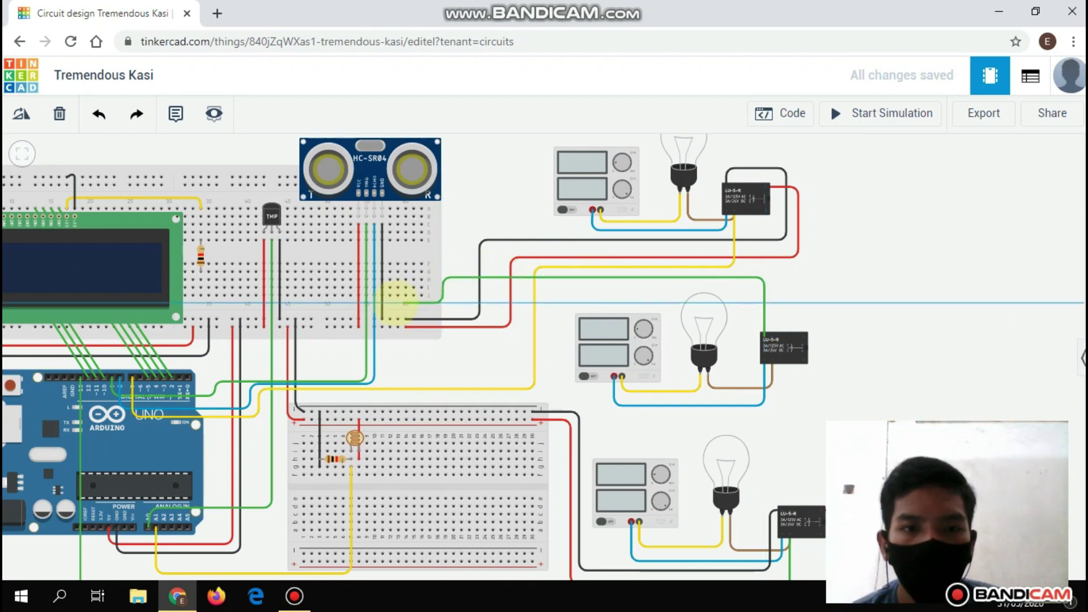
{"action": "left_click", "coordinate": [389, 315]}
{"action": "left_click", "coordinate": [1020, 186]}
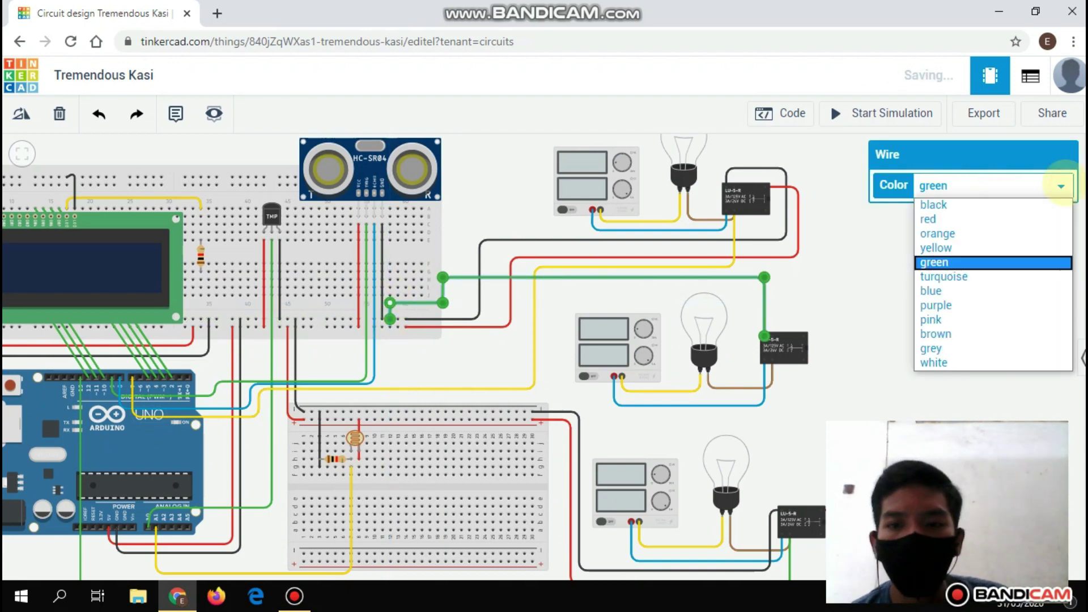
{"action": "left_click", "coordinate": [1022, 210]}
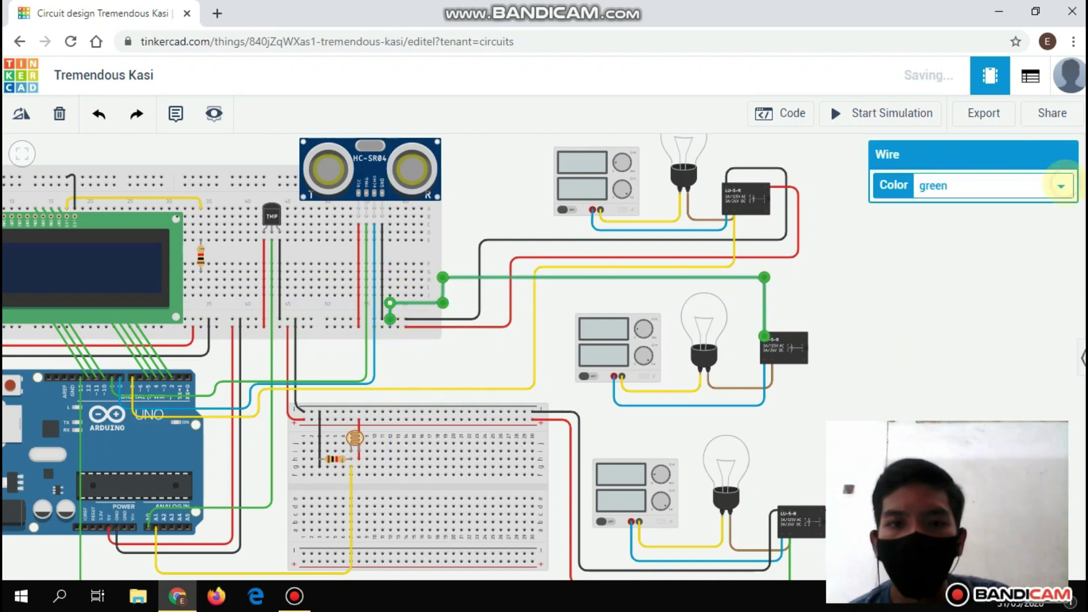
{"action": "left_click", "coordinate": [1057, 187]}
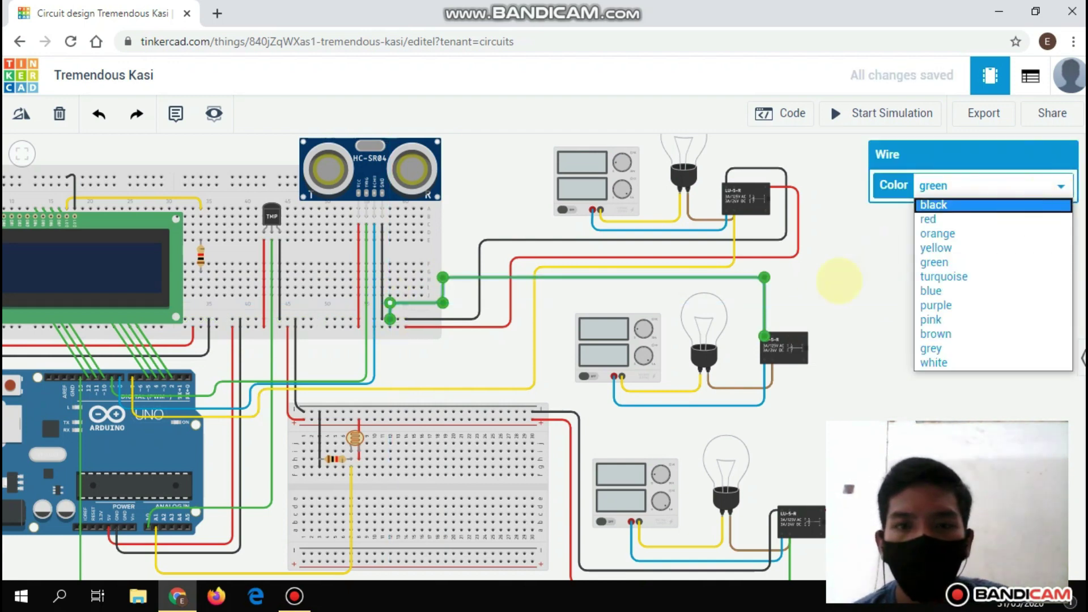
{"action": "left_click", "coordinate": [1022, 211]}
Connect the middle relay's upper-right terminal to the right end of the large breadboard's lower positive rail with a red wire.
{"action": "left_click", "coordinate": [803, 313]}
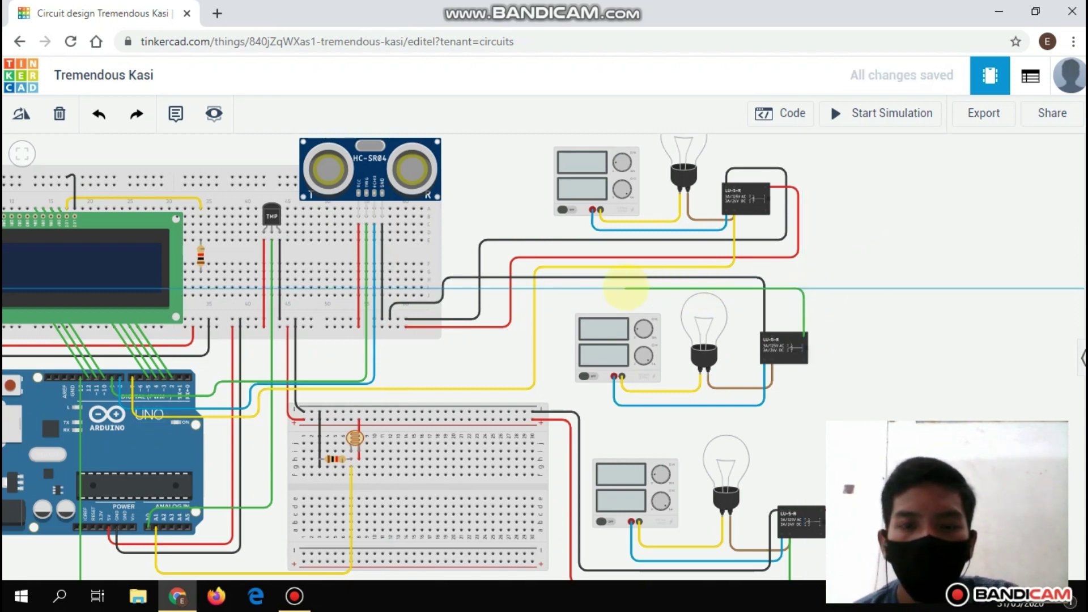
{"action": "left_click", "coordinate": [554, 289]}
{"action": "left_click", "coordinate": [554, 344]}
{"action": "left_click", "coordinate": [390, 344]}
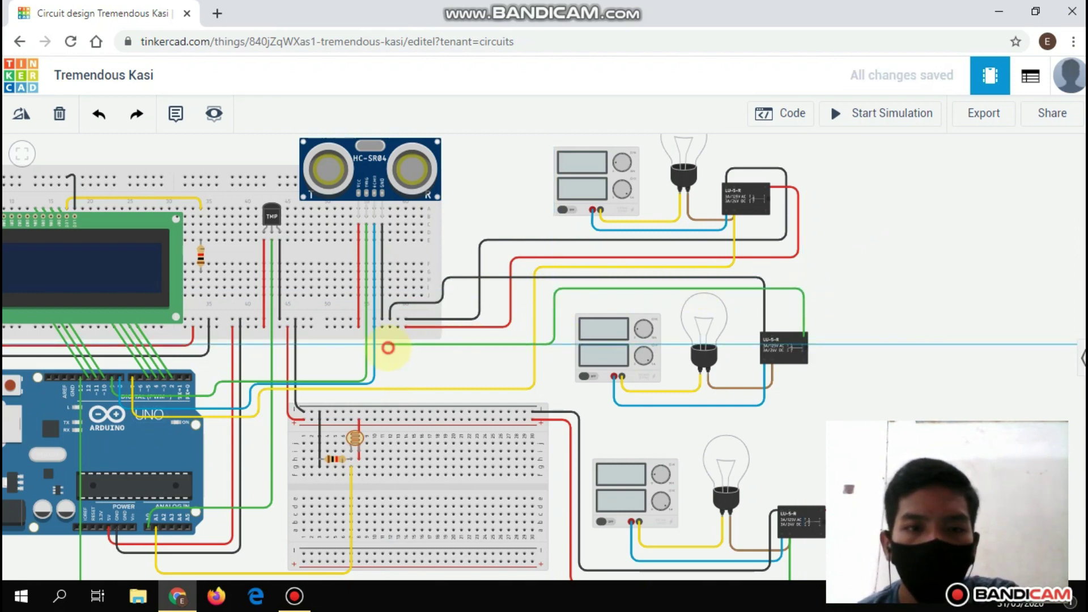
{"action": "left_click", "coordinate": [390, 327]}
{"action": "left_click", "coordinate": [966, 187]}
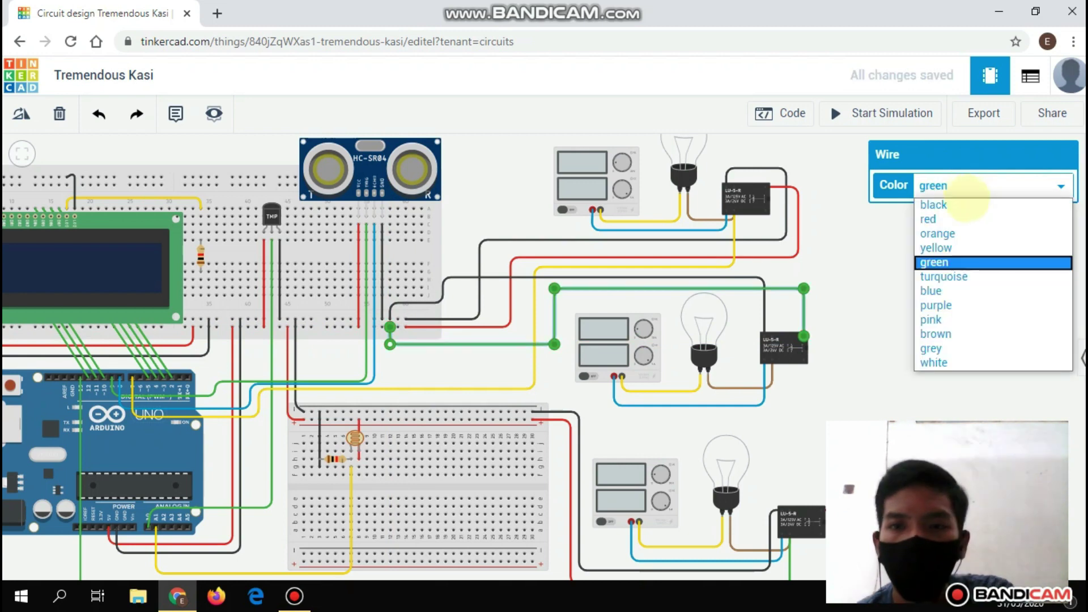
{"action": "left_click", "coordinate": [961, 220]}
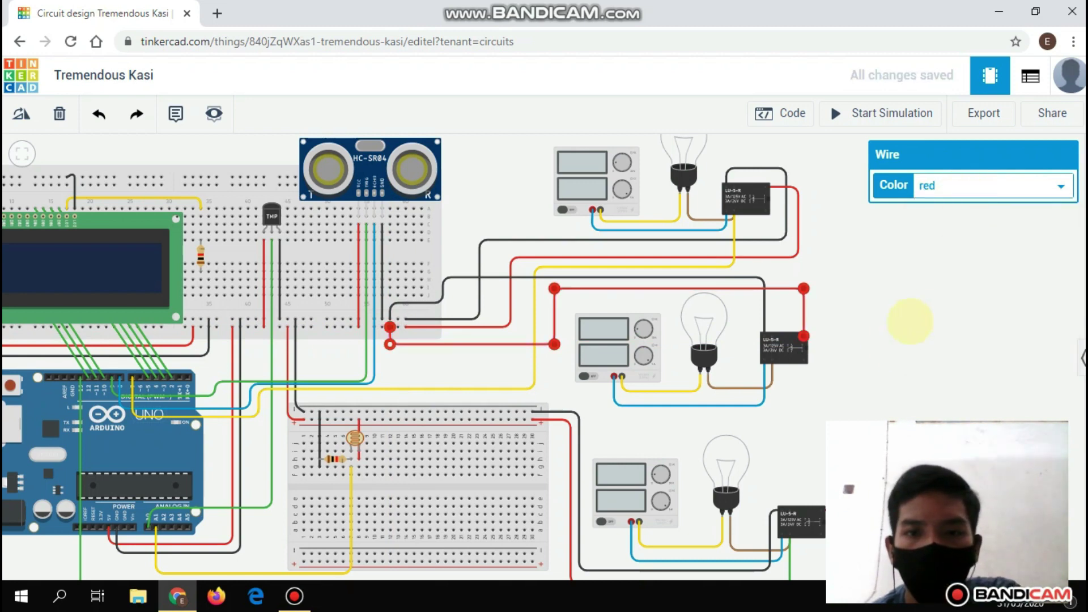
{"action": "left_click", "coordinate": [882, 361]}
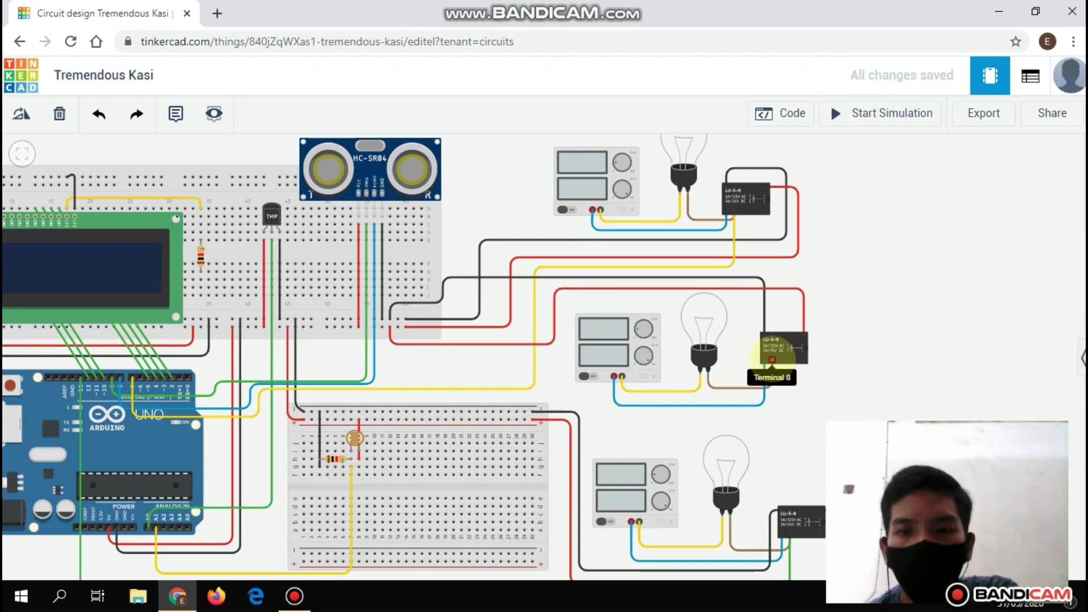
Run an orange wire from Terminal 8 of the middle relay between the two breadboards to Arduino digital pin 6.
{"action": "left_click", "coordinate": [772, 365]}
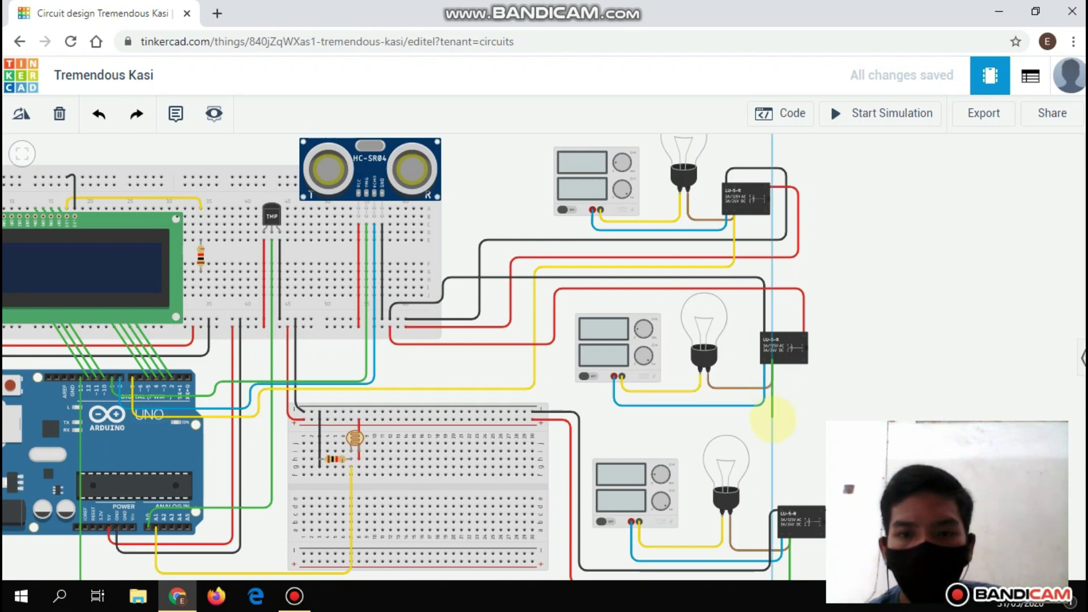
{"action": "left_click", "coordinate": [772, 419]}
{"action": "left_click", "coordinate": [599, 396]}
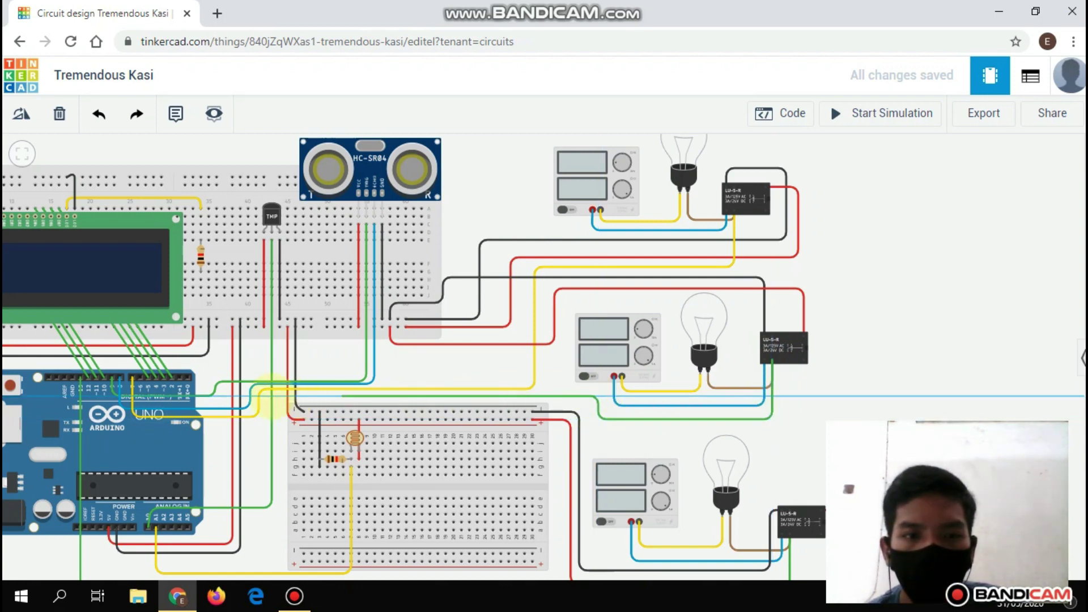
{"action": "left_click", "coordinate": [263, 394]}
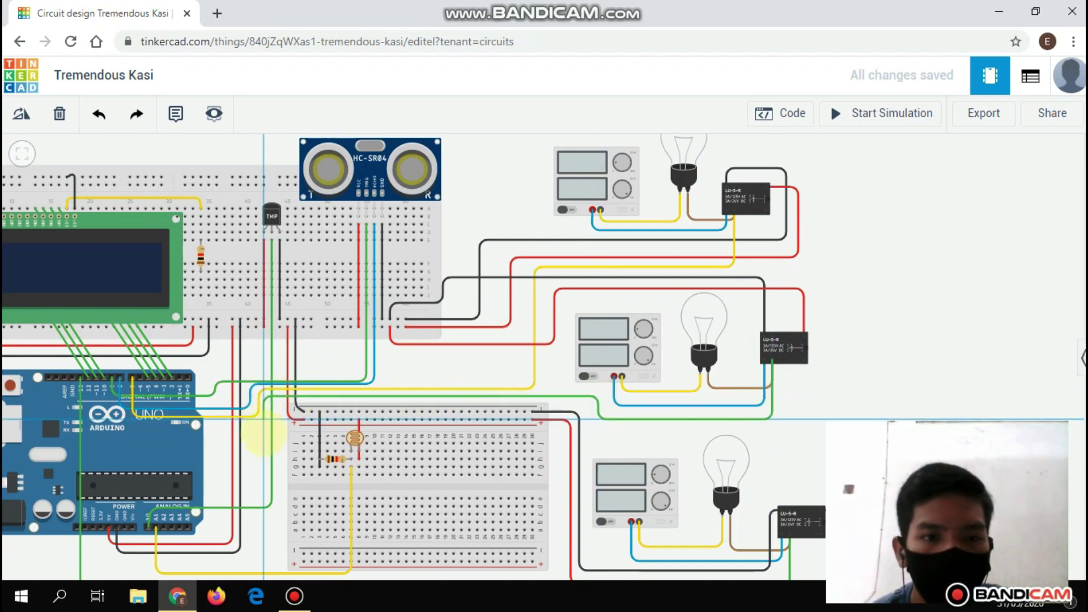
{"action": "left_click", "coordinate": [264, 433]}
{"action": "left_click", "coordinate": [136, 432]}
{"action": "left_click", "coordinate": [140, 377]}
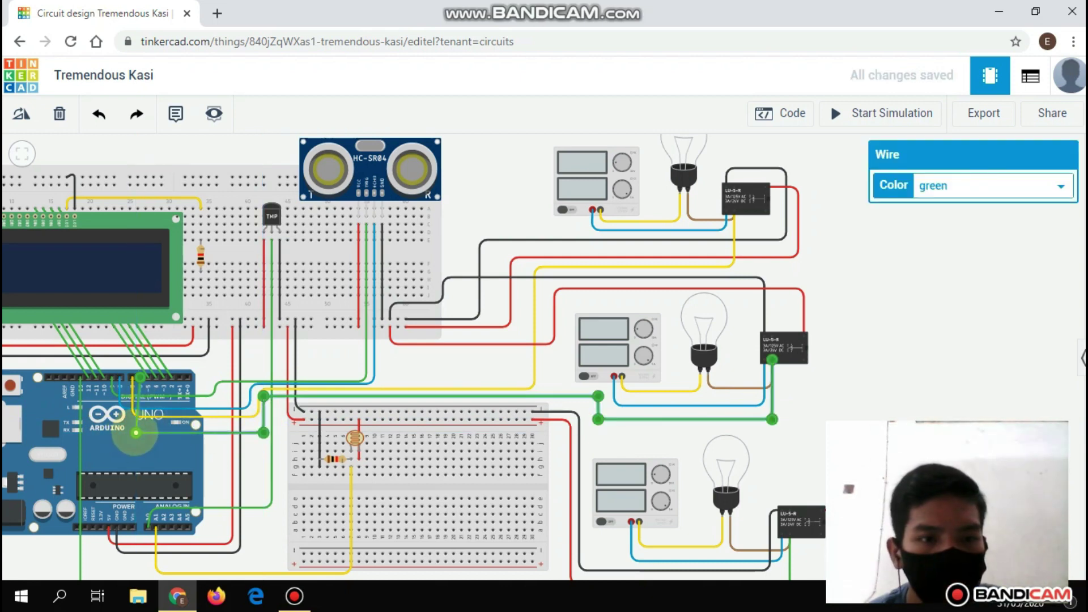
{"action": "left_click", "coordinate": [960, 187]}
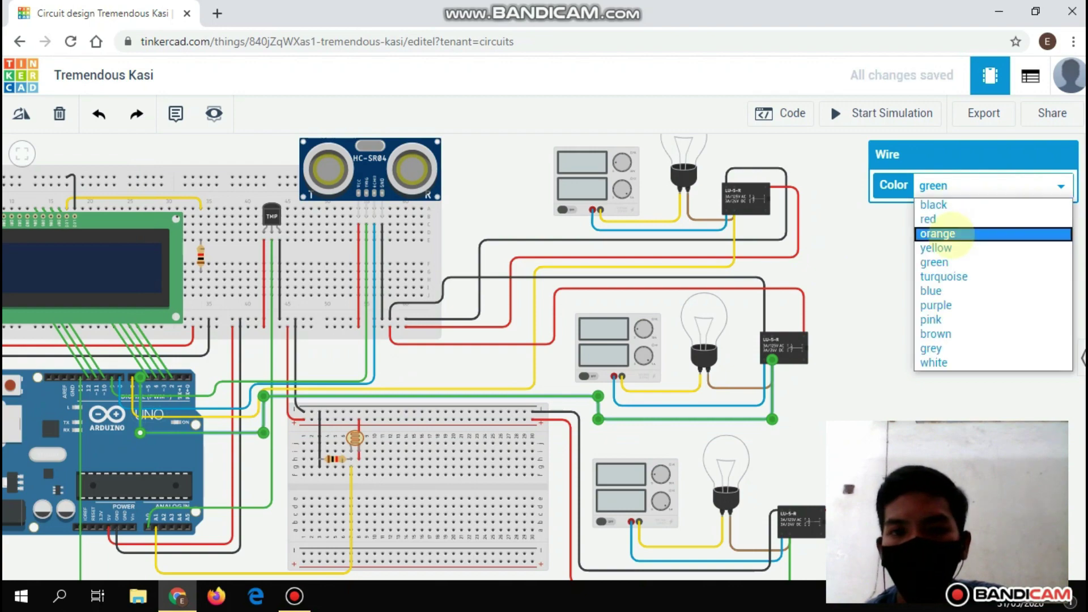
{"action": "left_click", "coordinate": [949, 233]}
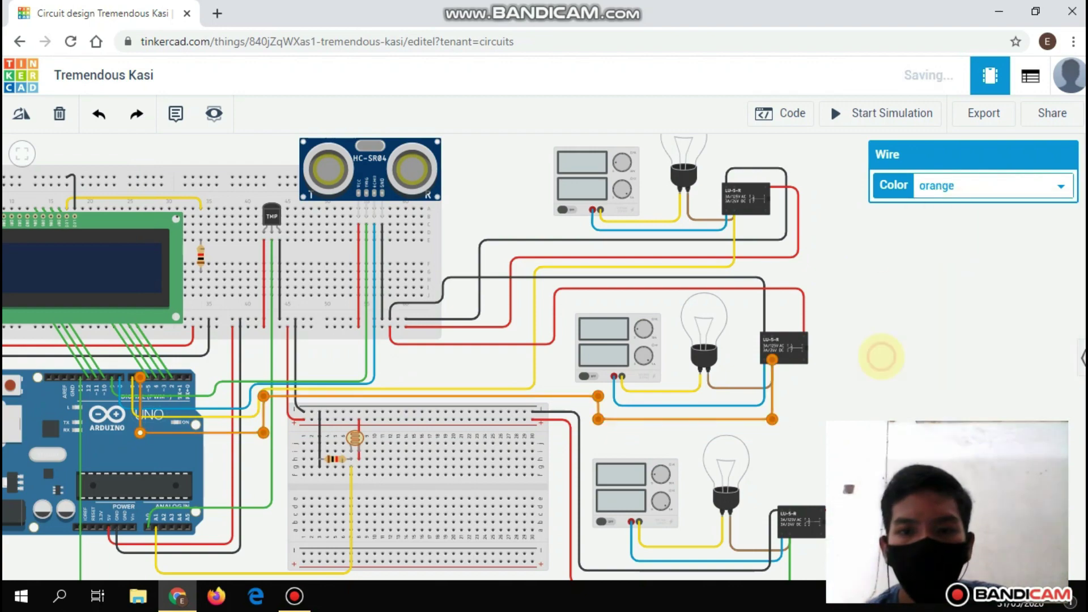
{"action": "left_click", "coordinate": [881, 357]}
Open the Arduino code editor in Text mode instead of Blocks and delete the entire default sketch.
{"action": "scroll", "coordinate": [881, 356], "scroll_direction": "down", "scroll_amount": 1}
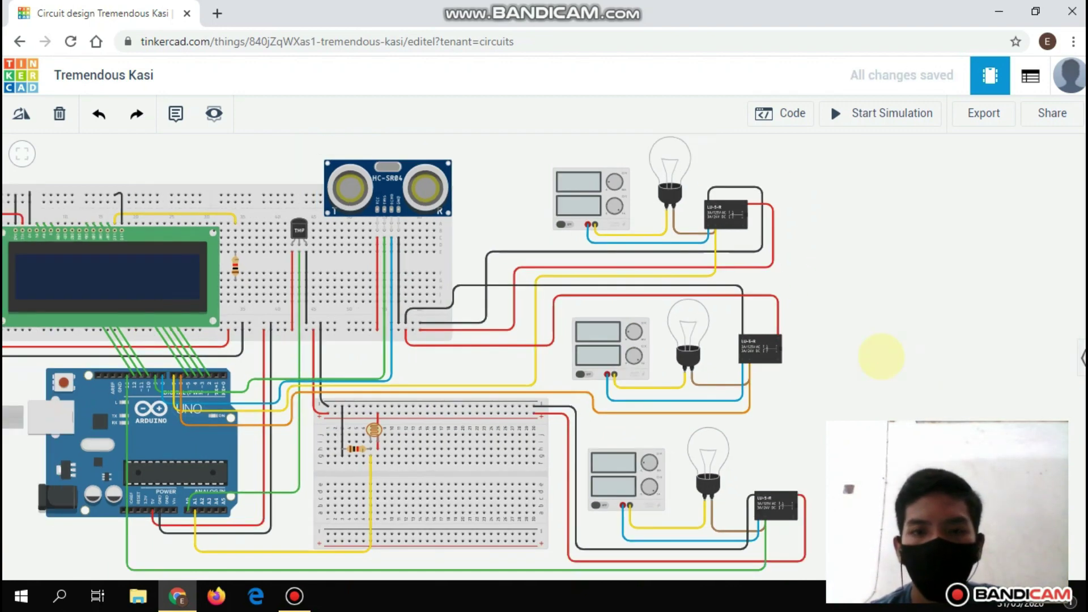
{"action": "scroll", "coordinate": [881, 356], "scroll_direction": "down", "scroll_amount": 2}
{"action": "mouse_move", "coordinate": [294, 595]}
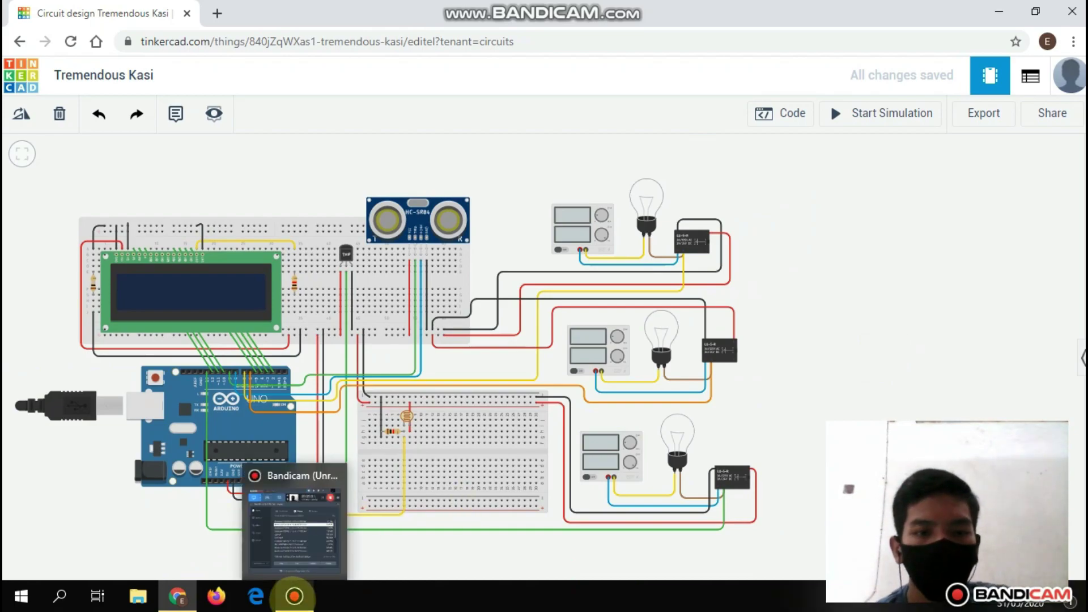
{"action": "left_click", "coordinate": [782, 114]}
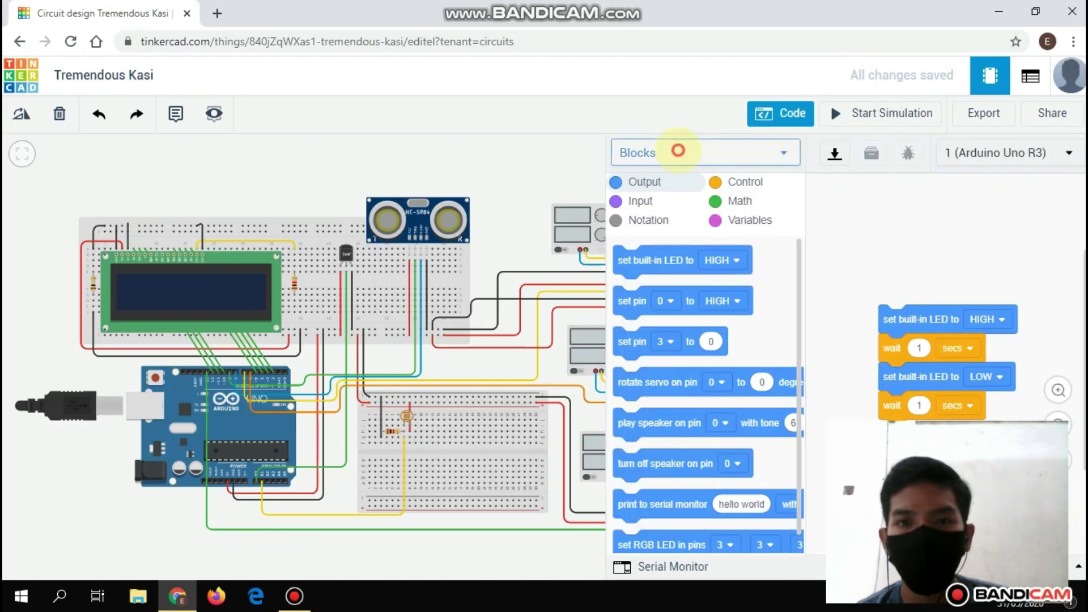
{"action": "left_click", "coordinate": [680, 151]}
{"action": "left_click", "coordinate": [657, 226]}
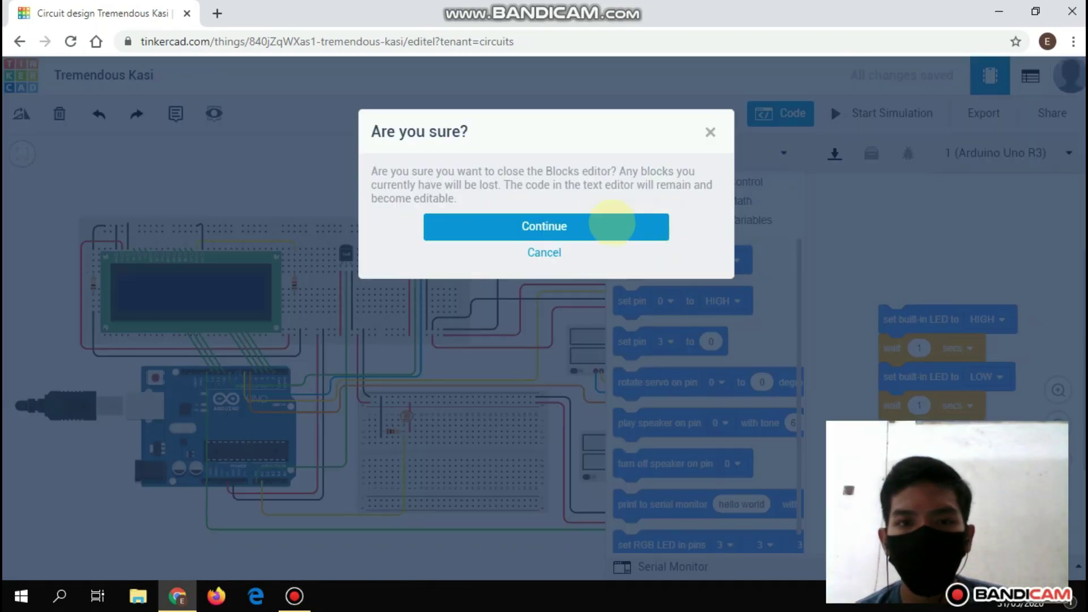
{"action": "left_click", "coordinate": [612, 226]}
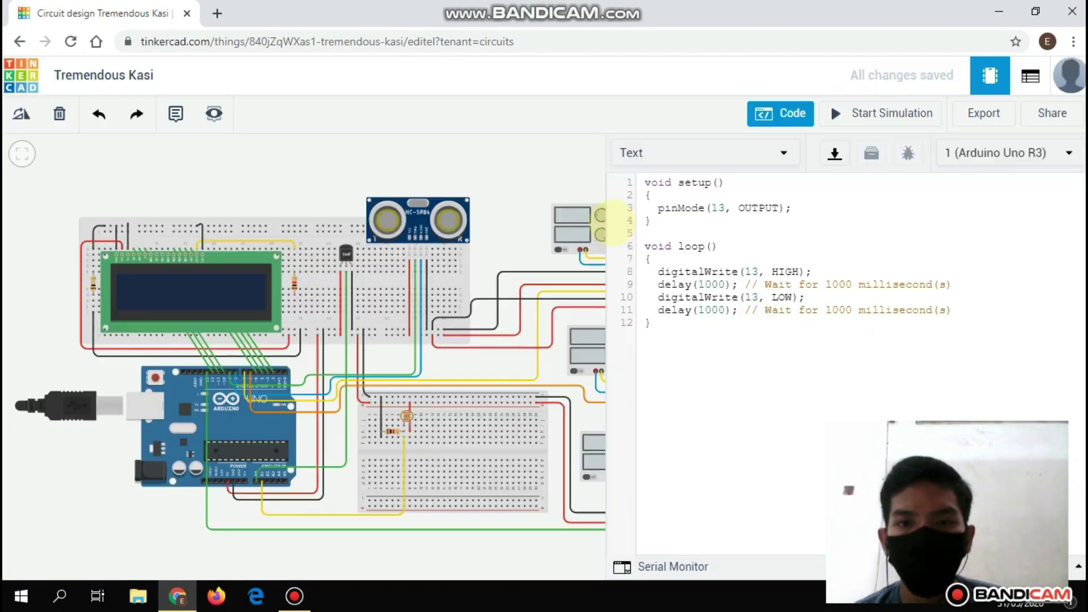
{"action": "mouse_move", "coordinate": [675, 324]}
{"action": "left_mouse_down"}
{"action": "mouse_move", "coordinate": [635, 196]}
{"action": "mouse_move", "coordinate": [640, 169]}
{"action": "left_mouse_up"}
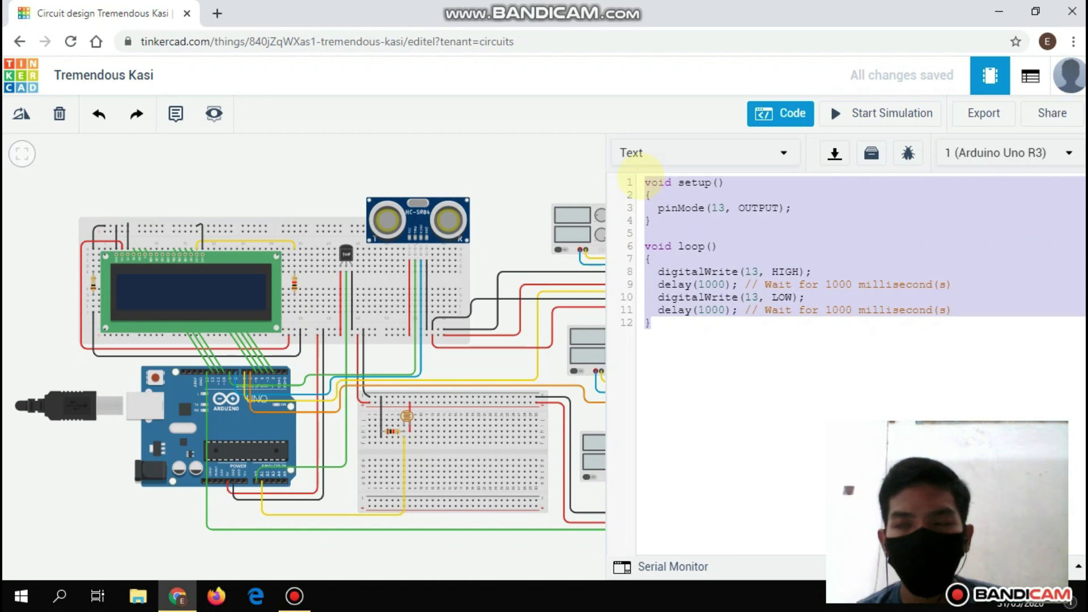
{"action": "key", "text": "BackSpace"}
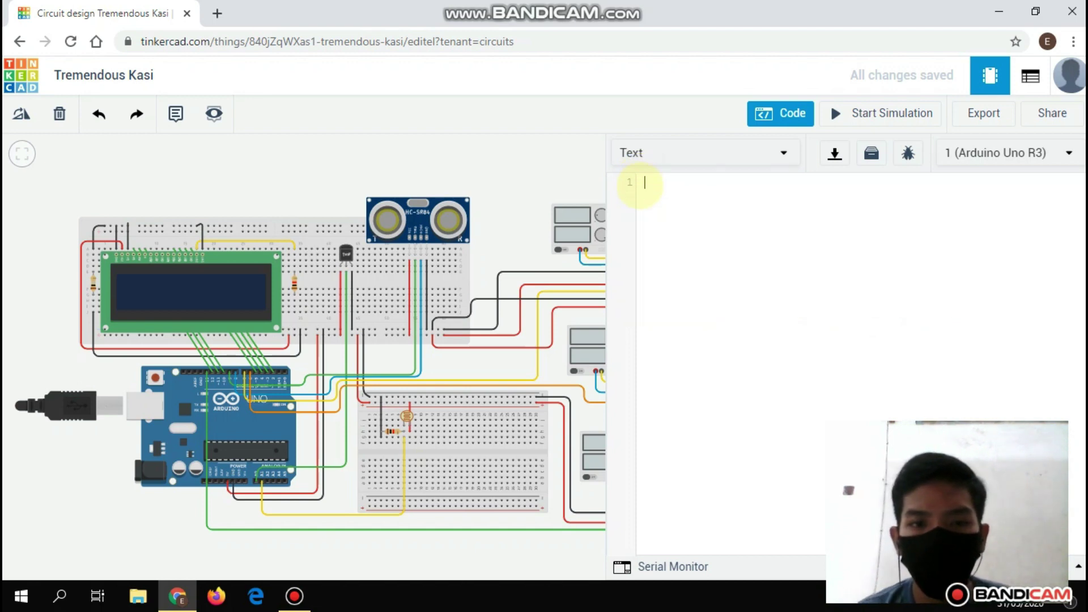
Start the sketch with the comment "//inisialisasi pin" and the line "#include <LiquidCrystal.h>".
{"action": "type", "text": "//inisialisasi pin"}
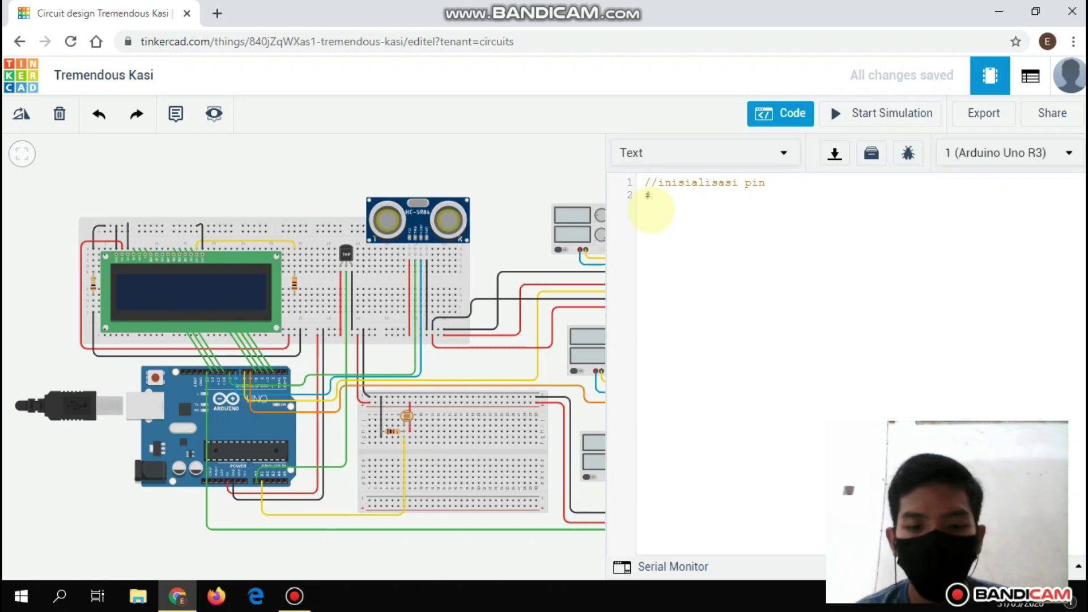
{"action": "type", "text": "L"}
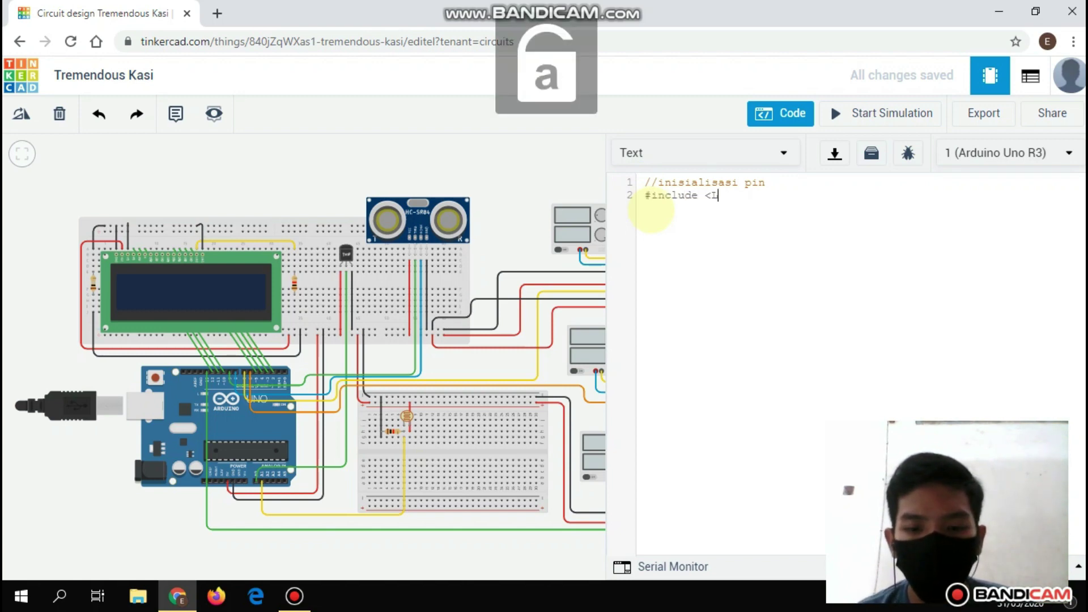
{"action": "type", "text": "iquid"}
{"action": "key", "text": "Caps_Lock"}
{"action": "type", "text": "Crystal.h>"}
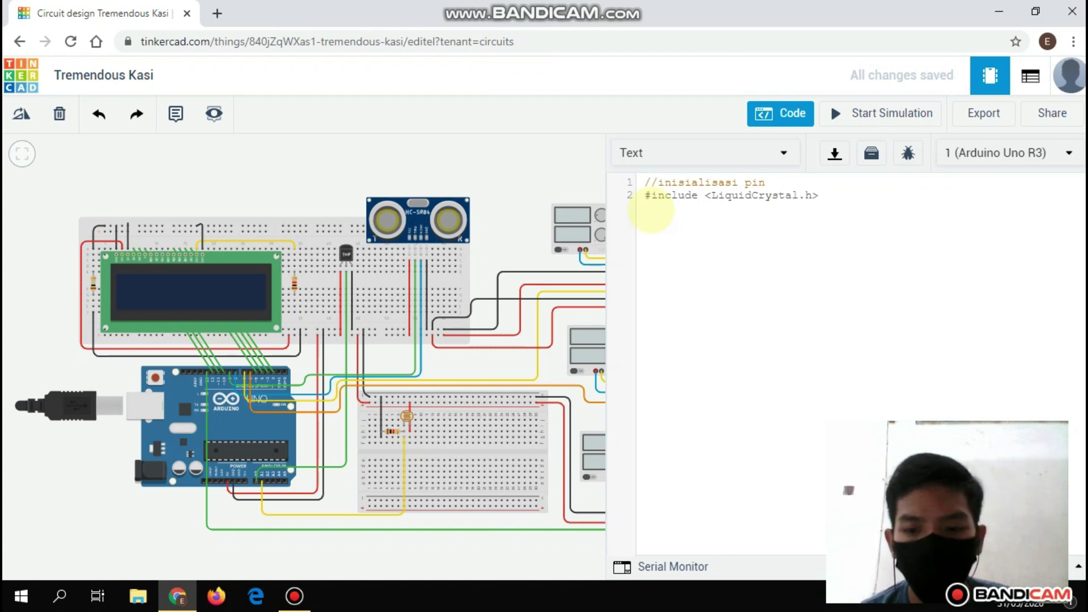
Declare the display pins with "LiquidCrystal lcd(12,11,10,5,4,3,2);" on the line below the include.
{"action": "type", "text": "L"}
{"action": "key", "text": "Caps_Lock"}
{"action": "type", "text": "iquid"}
{"action": "key", "text": "Caps_Lock"}
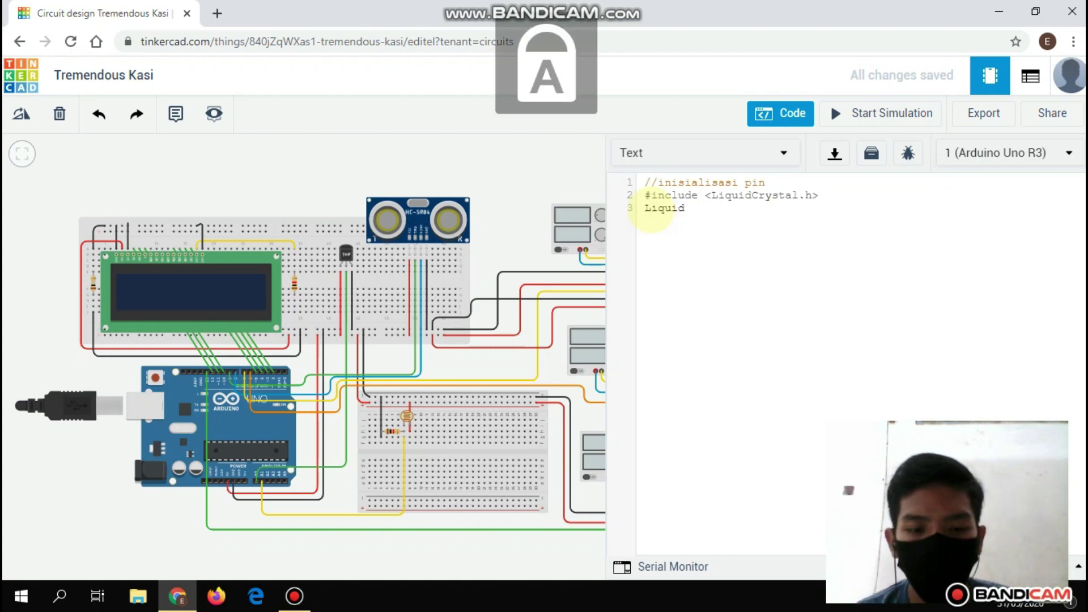
{"action": "type", "text": "C"}
{"action": "key", "text": "Caps_Lock"}
{"action": "type", "text": "rystal lcd(12,11"}
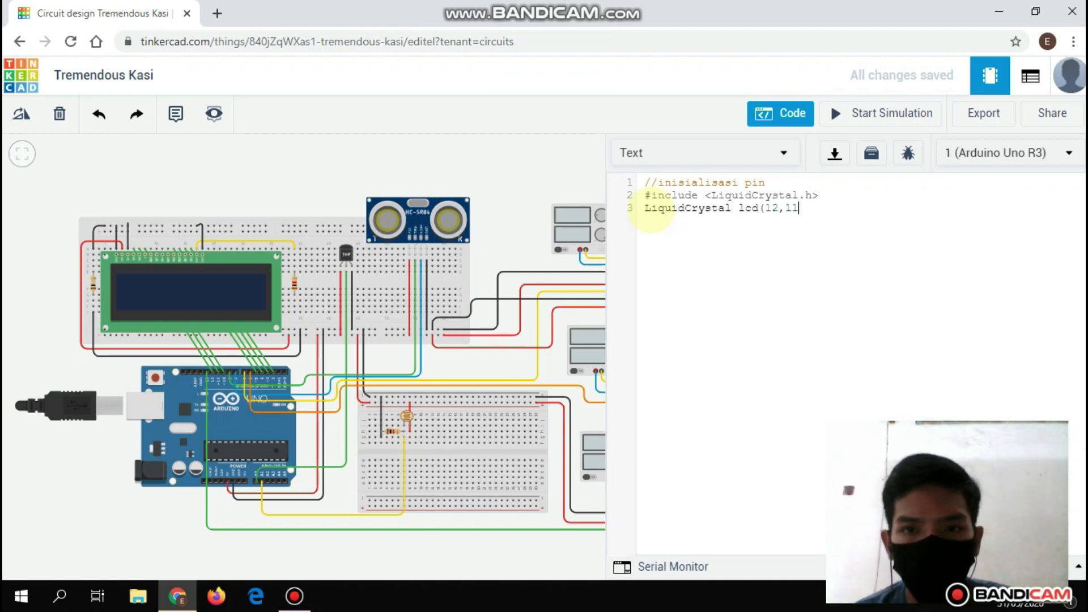
{"action": "type", "text": ",10,5,4,3"}
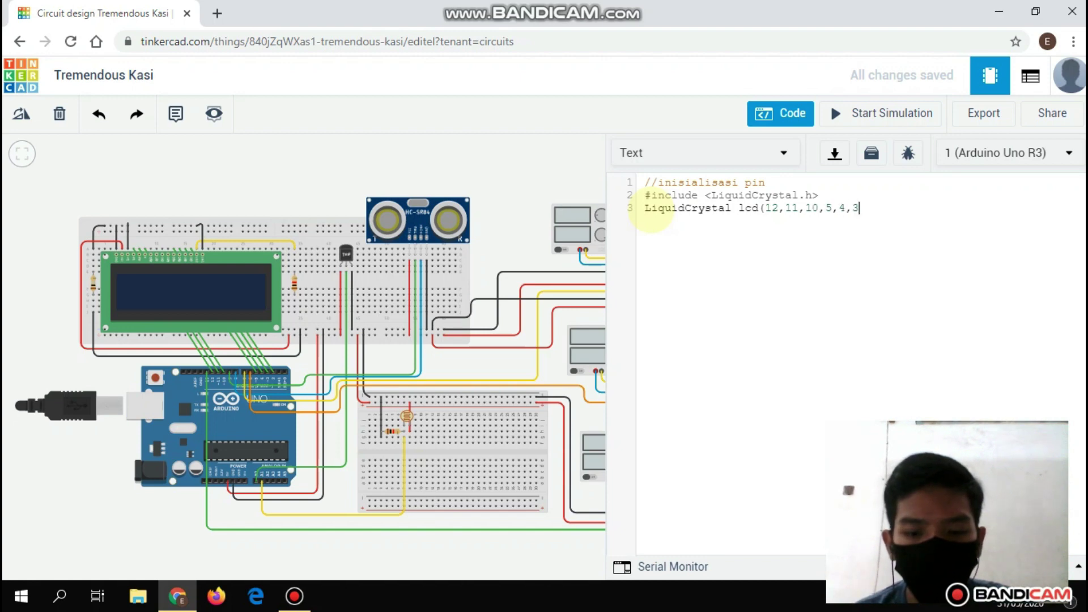
{"action": "type", "text": ",2);"}
Leave a blank line after the LCD declaration and add the comment "//sensor".
{"action": "key", "text": "Return"}
{"action": "key", "text": "Return"}
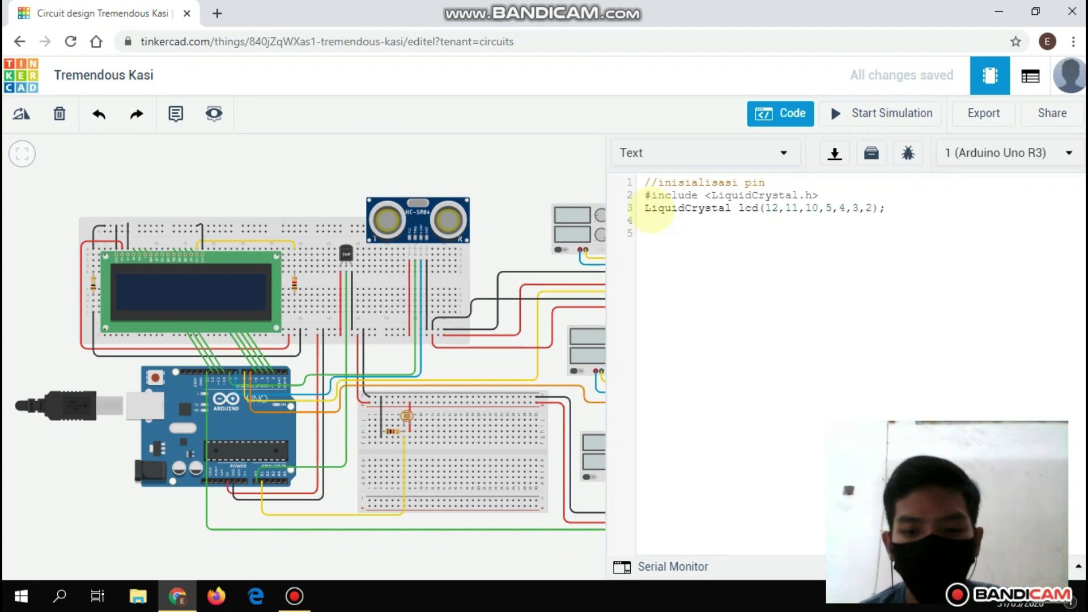
{"action": "type", "text": "//sensor"}
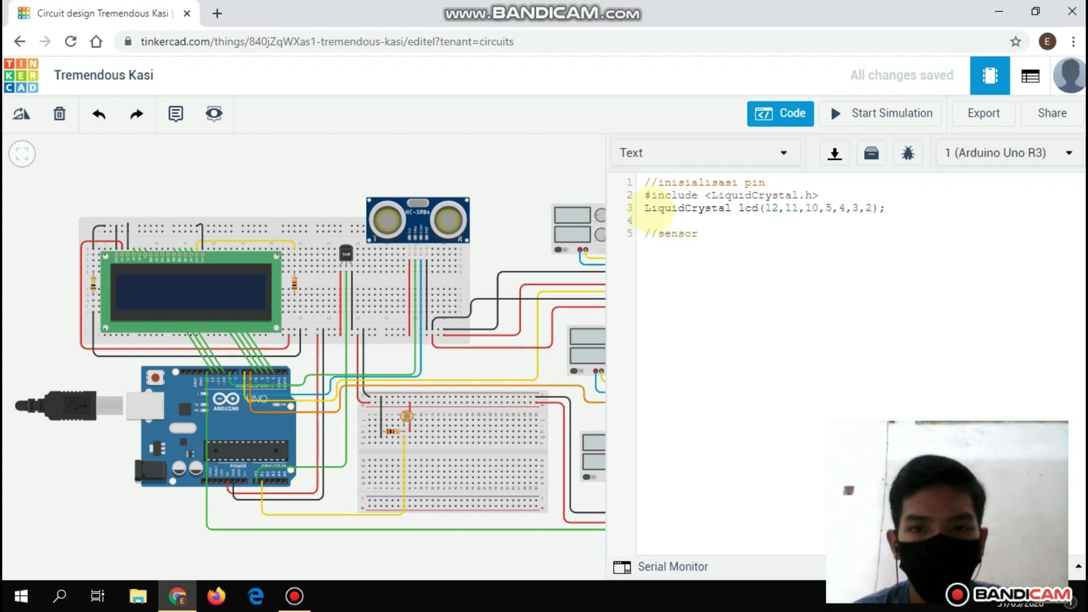
Complete the comment as "//sensor suhu" and declare "int suhu = A0;", "float derajat;" and "int led1 = 7;" below it.
{"action": "type", "text": " suhu"}
{"action": "key", "text": "Return"}
{"action": "type", "text": "in"}
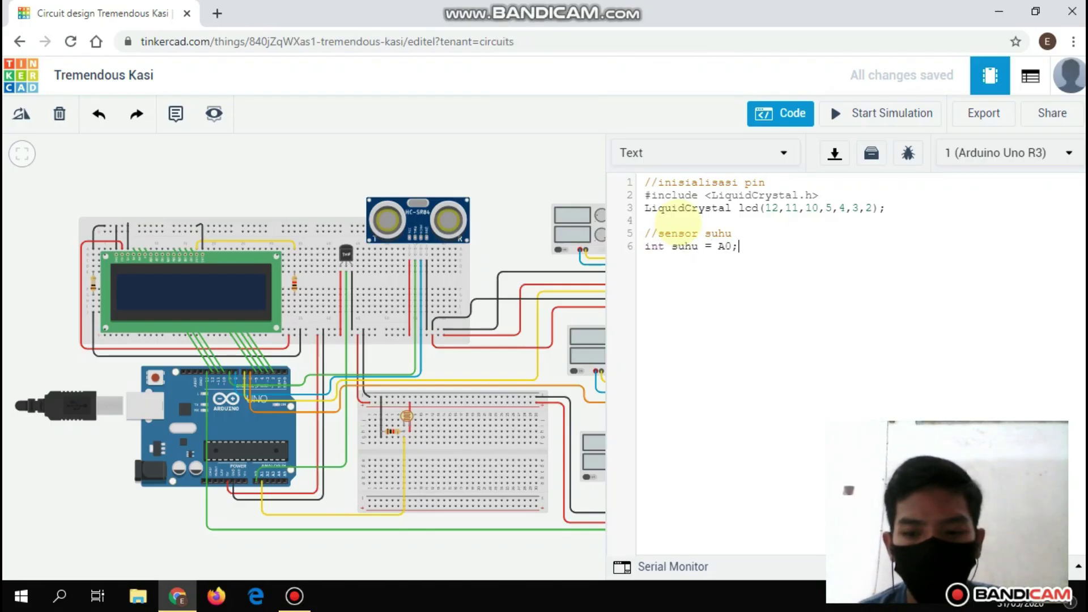
{"action": "type", "text": "float"}
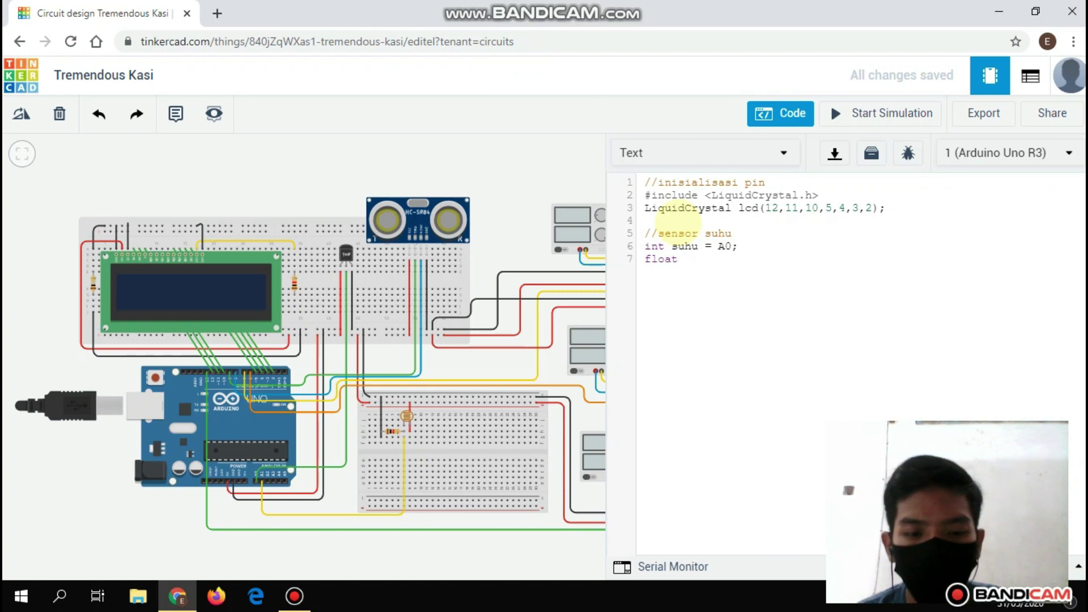
{"action": "type", "text": " derajat;"}
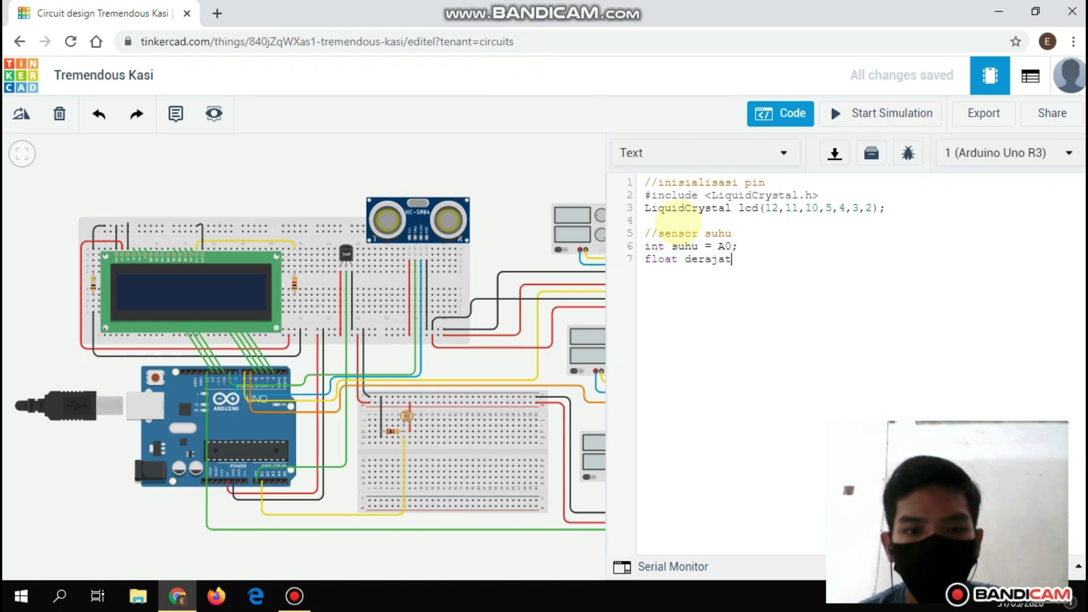
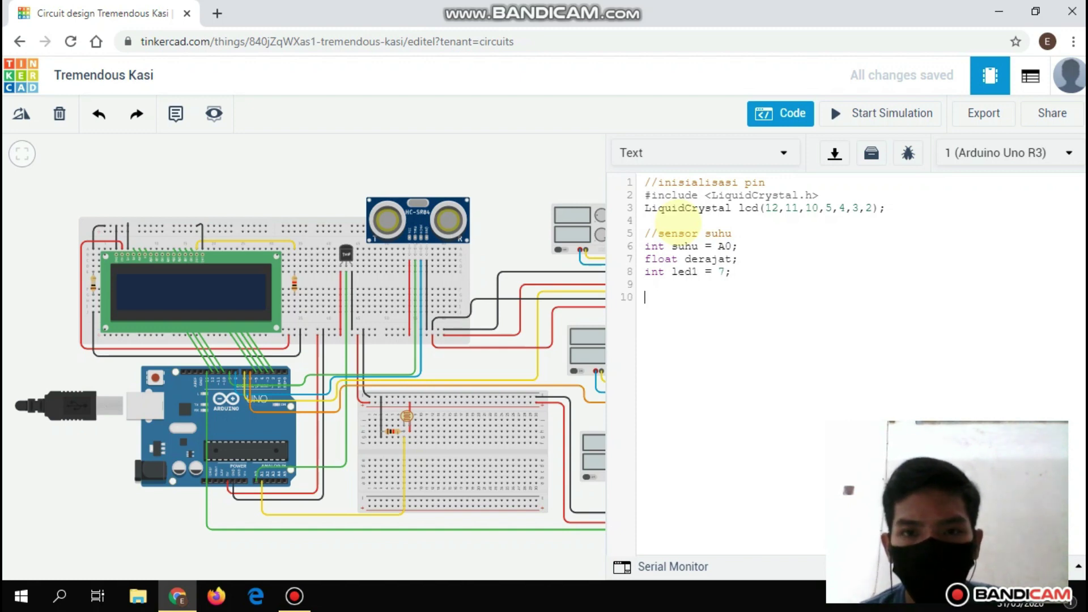
After a blank line, add the comment "//sensor jarak" with "#define trigPin 9", "#define echoPin 8" and "long durasi;".
{"action": "key", "text": "BackSpace"}
{"action": "key", "text": "BackSpace"}
{"action": "type", "text": "//sensor"}
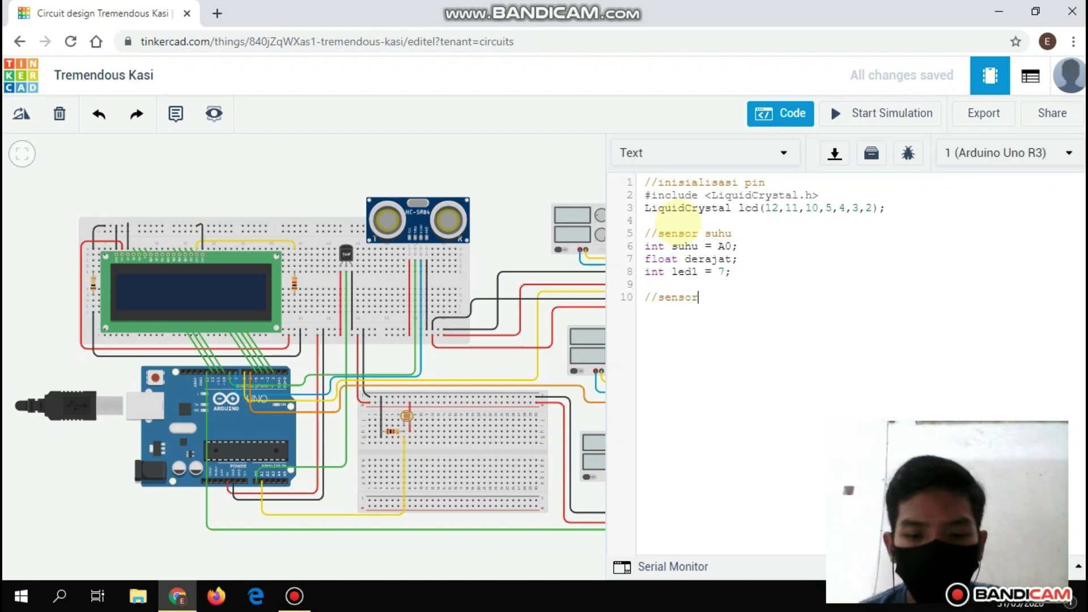
{"action": "type", "text": " jarak #"}
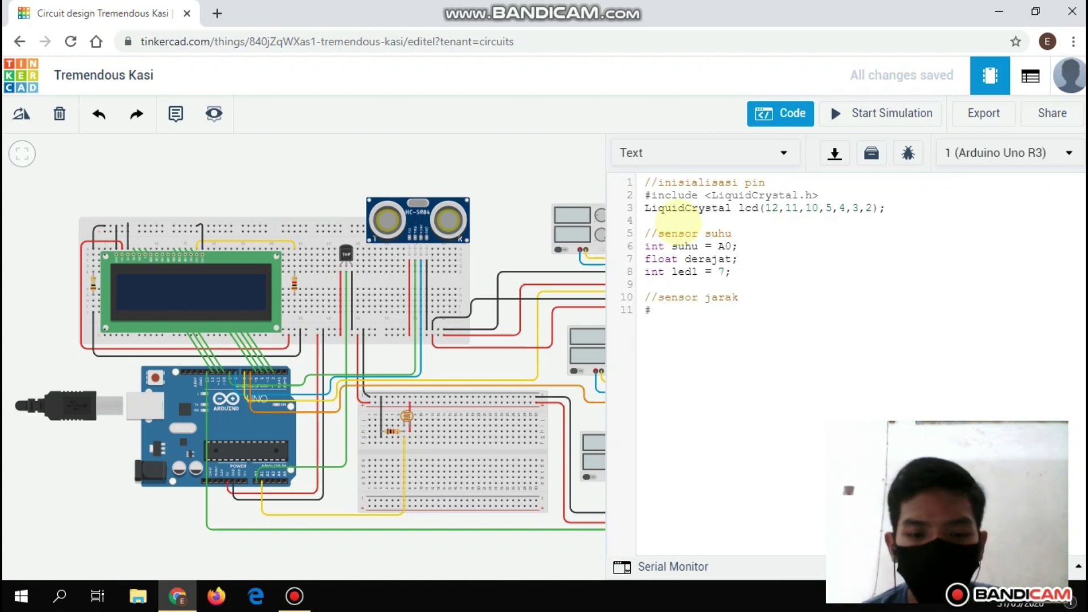
{"action": "type", "text": "define trigPin 9 "}
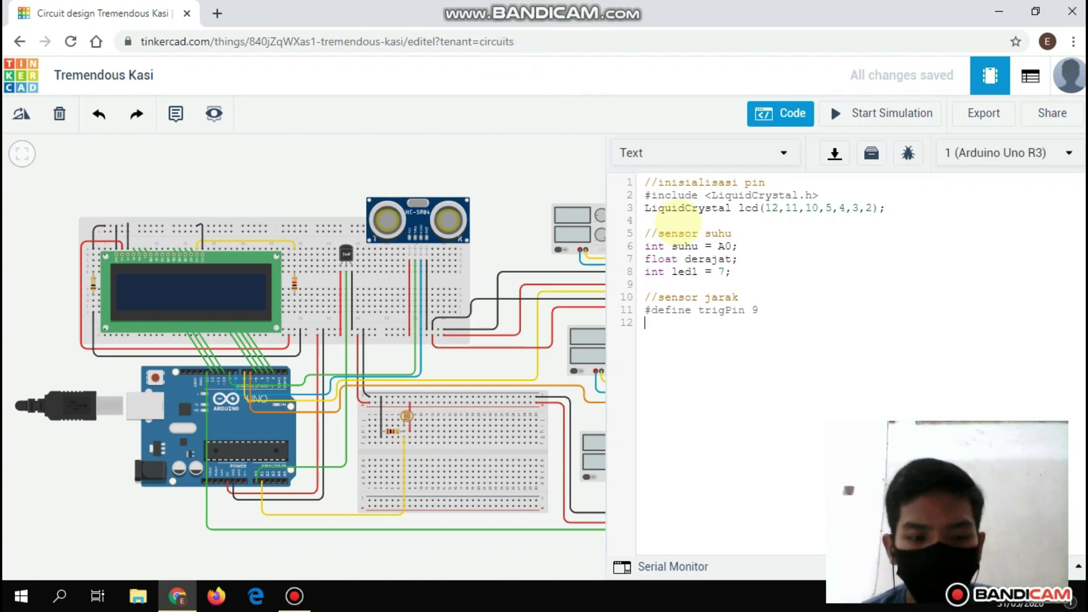
{"action": "type", "text": "#define echoPin"}
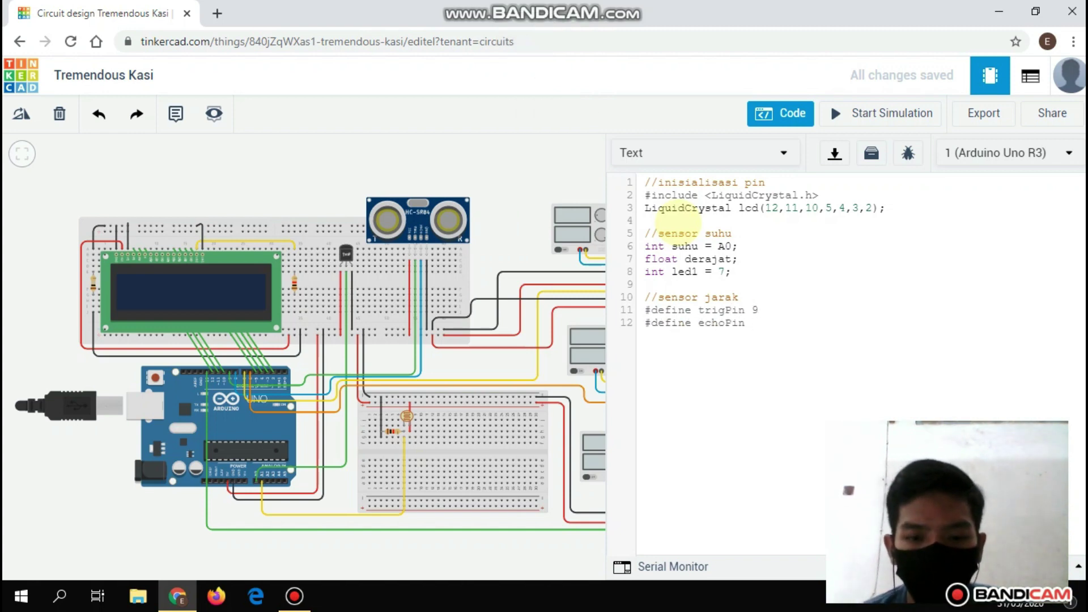
{"action": "type", "text": " 8 long durasi;"}
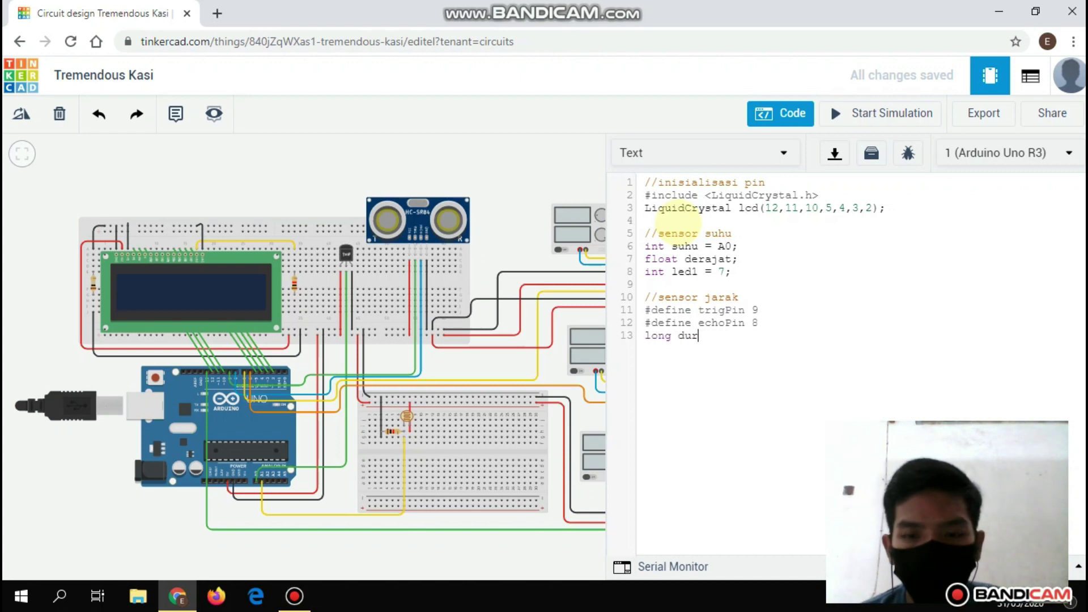
Declare "int jarak = 0;" and "int led2 = 6;" at the end of the distance sensor block.
{"action": "key", "text": "Return"}
{"action": "type", "text": "int jara"}
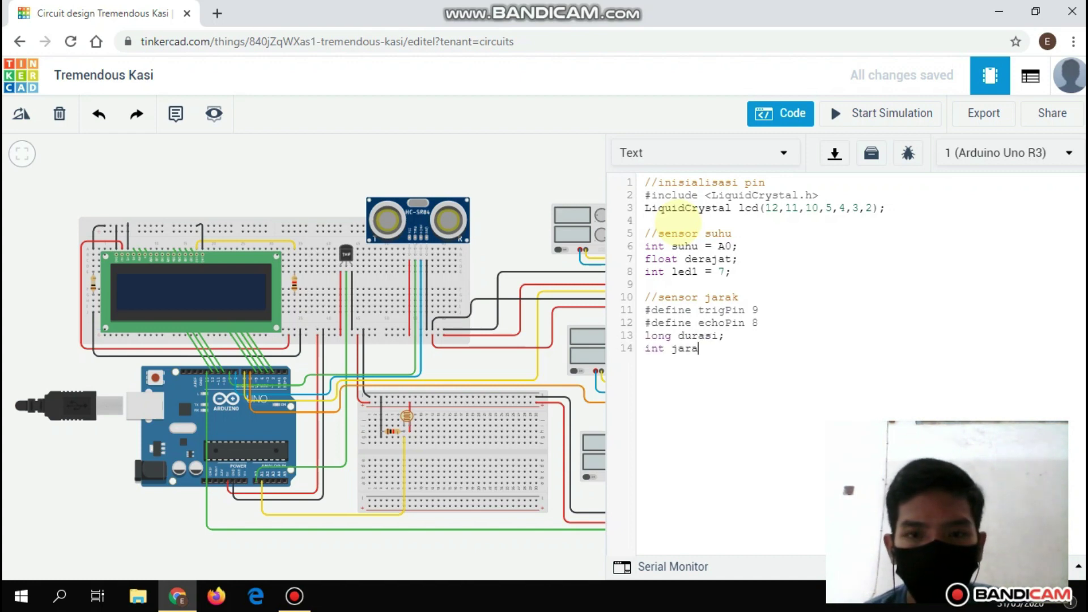
{"action": "type", "text": "k = 0;"}
{"action": "key", "text": "Return"}
{"action": "type", "text": "int led2 ="}
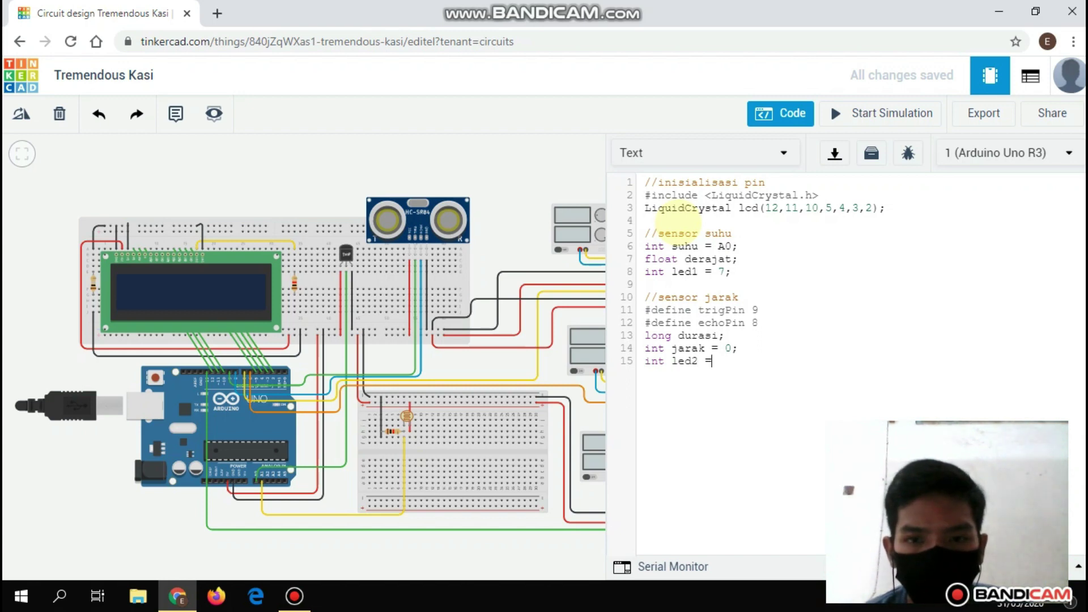
{"action": "key", "text": "Return"}
After a blank line, add the comment "//sensor cahaya" with the declarations "int led3 = 13;" and "int ldr = A1;".
{"action": "key", "text": "Return"}
{"action": "type", "text": "//sensor "}
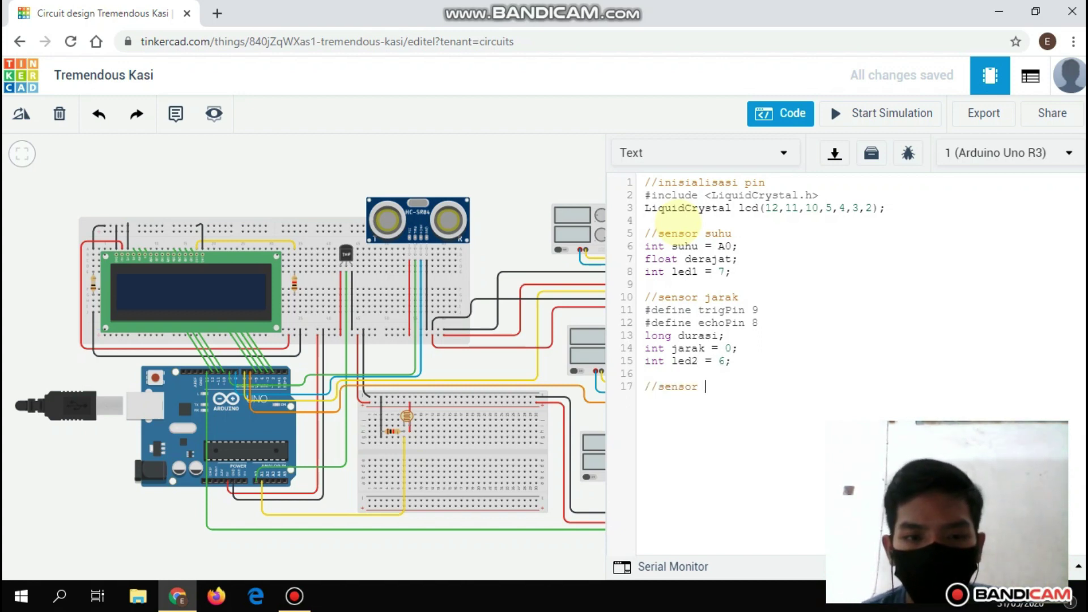
{"action": "type", "text": "cahaya"}
{"action": "key", "text": "Return"}
{"action": "type", "text": "int led3"}
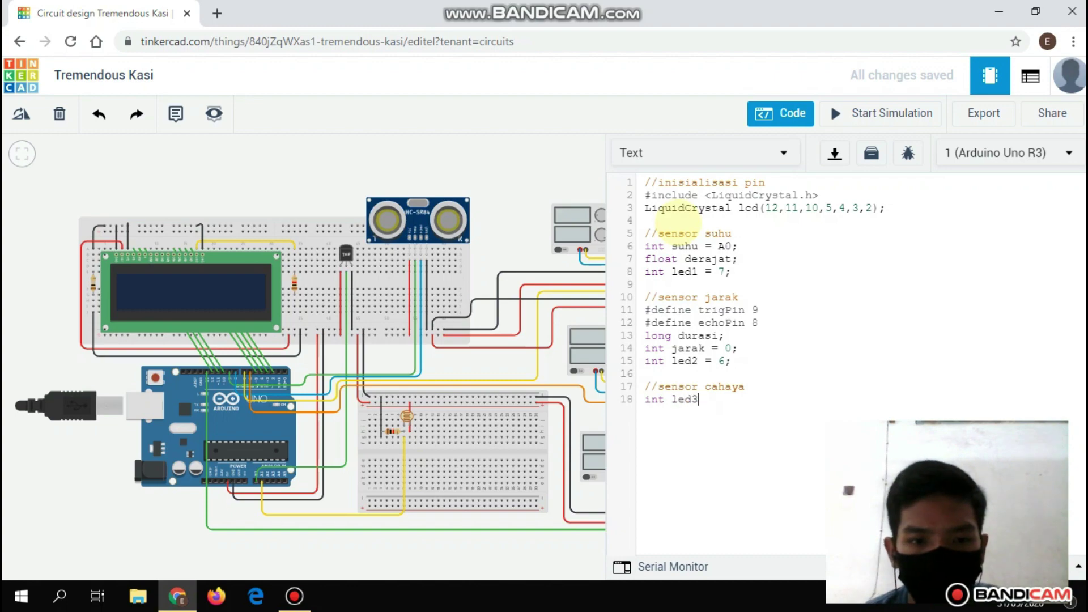
{"action": "type", "text": " = 13;"}
{"action": "key", "text": "Return"}
{"action": "type", "text": "int ldr"}
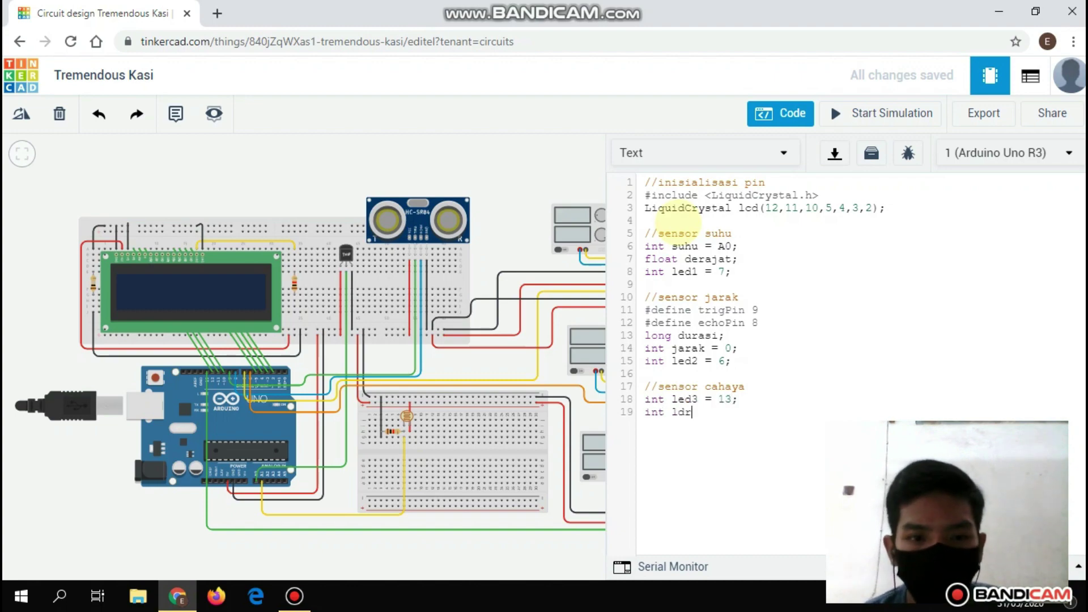
{"action": "type", "text": " = A1;"}
Leave a blank line below the declarations and start "void setup(){" with "Serial.begin(9600);" as its first statement.
{"action": "key", "text": "Return"}
{"action": "key", "text": "Return"}
{"action": "type", "text": "void setup(){"}
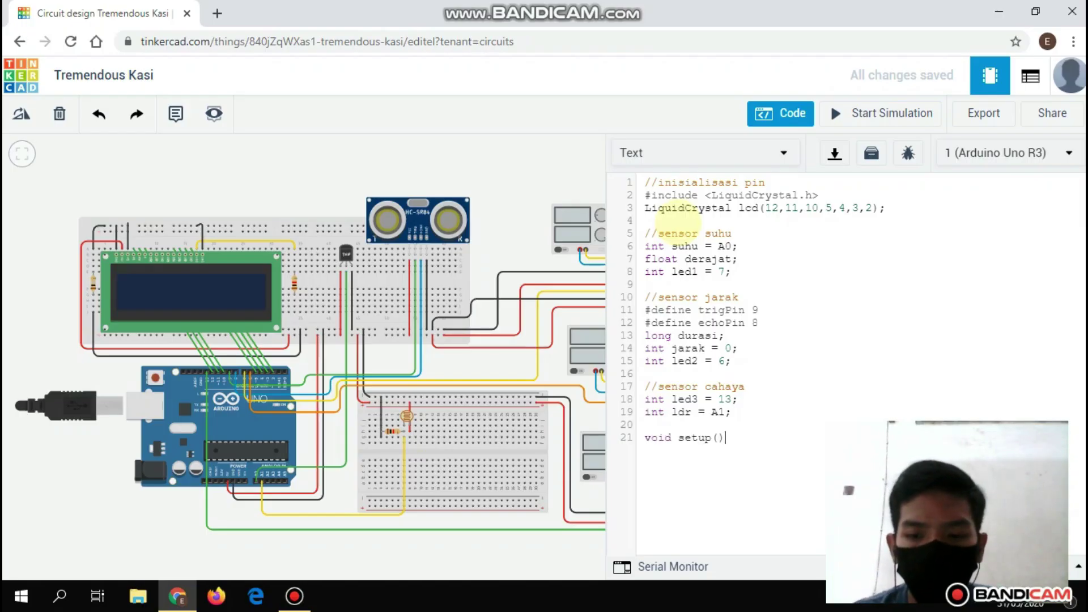
{"action": "key", "text": "Return"}
{"action": "type", "text": "Serial.begin"}
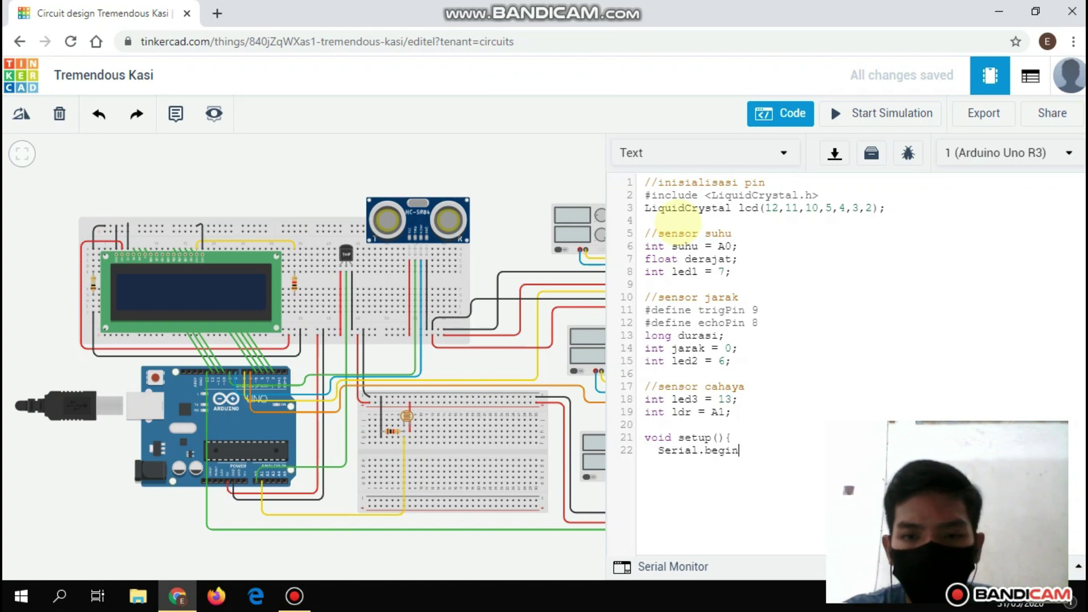
{"action": "type", "text": "(9600);"}
Add the comment "//untuk lcd" in setup, followed by "lcd.begin(16,2);" and "lcd.clear();".
{"action": "key", "text": "Return"}
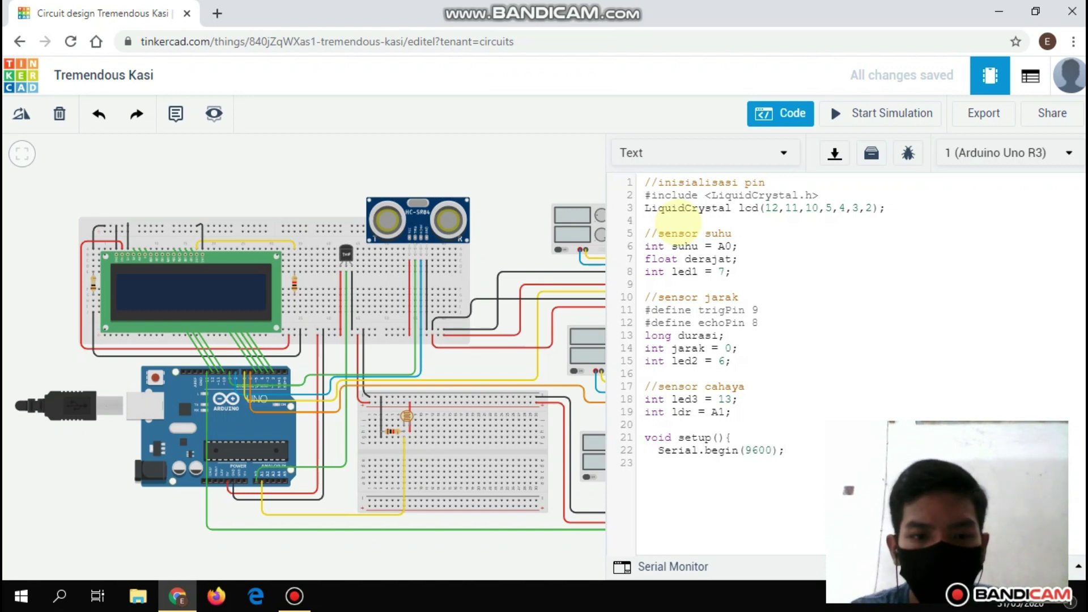
{"action": "type", "text": "//untuk l"}
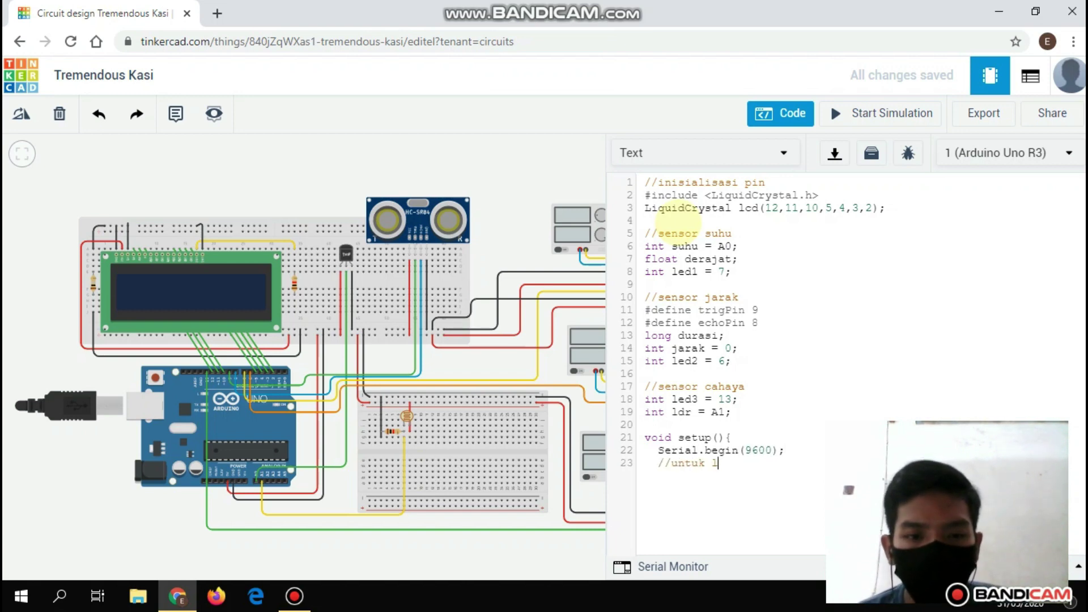
{"action": "type", "text": "cd"}
{"action": "key", "text": "Return"}
{"action": "type", "text": "lcd.begi"}
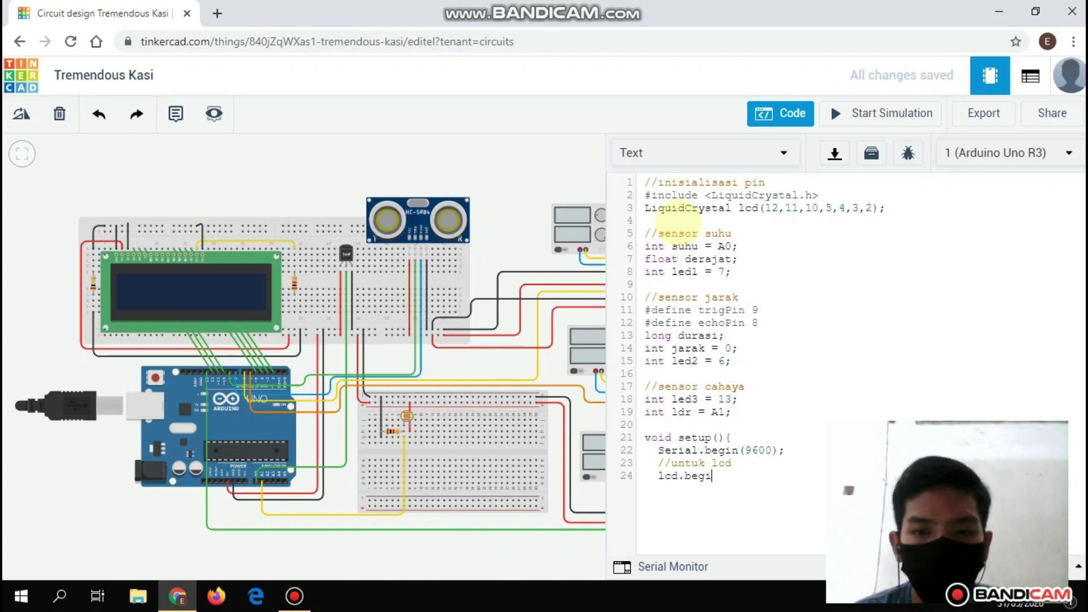
{"action": "type", "text": "n(16,2);"}
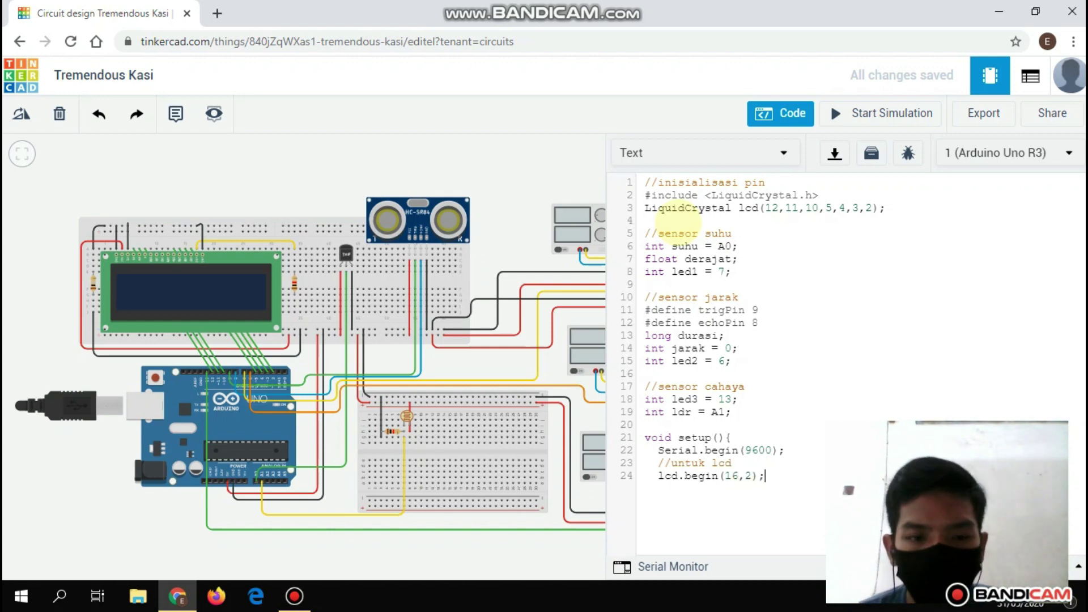
{"action": "key", "text": "Return"}
{"action": "type", "text": "lcd.clear"}
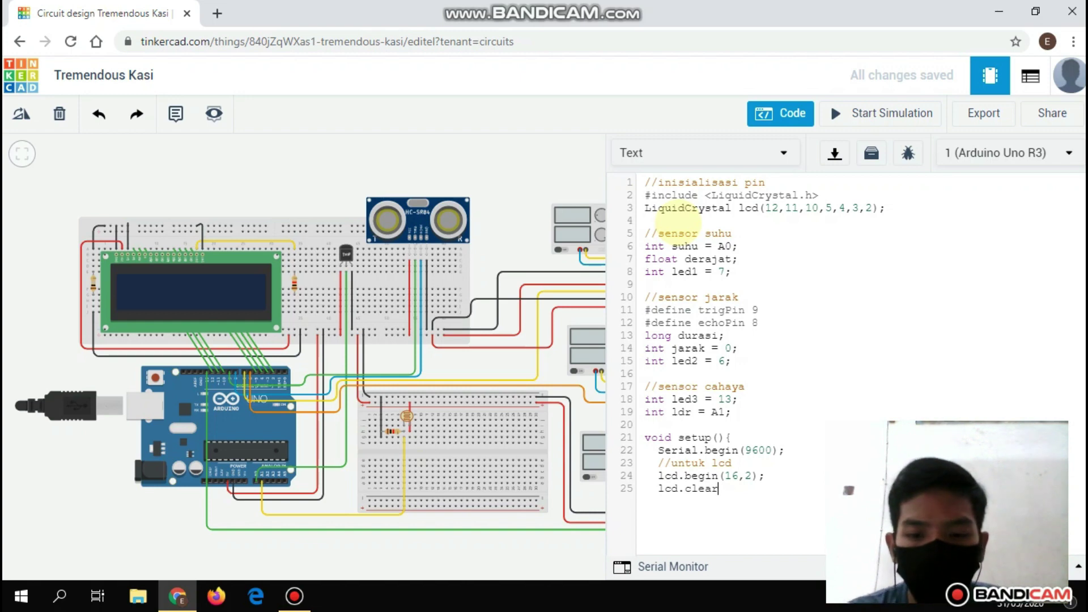
{"action": "type", "text": "();"}
After a blank line in setup, add the comment "//untuk inisialisasi pin" and insert a run of empty lines through line 44 below it.
{"action": "key", "text": "Return"}
{"action": "key", "text": "Return"}
{"action": "type", "text": "//untu"}
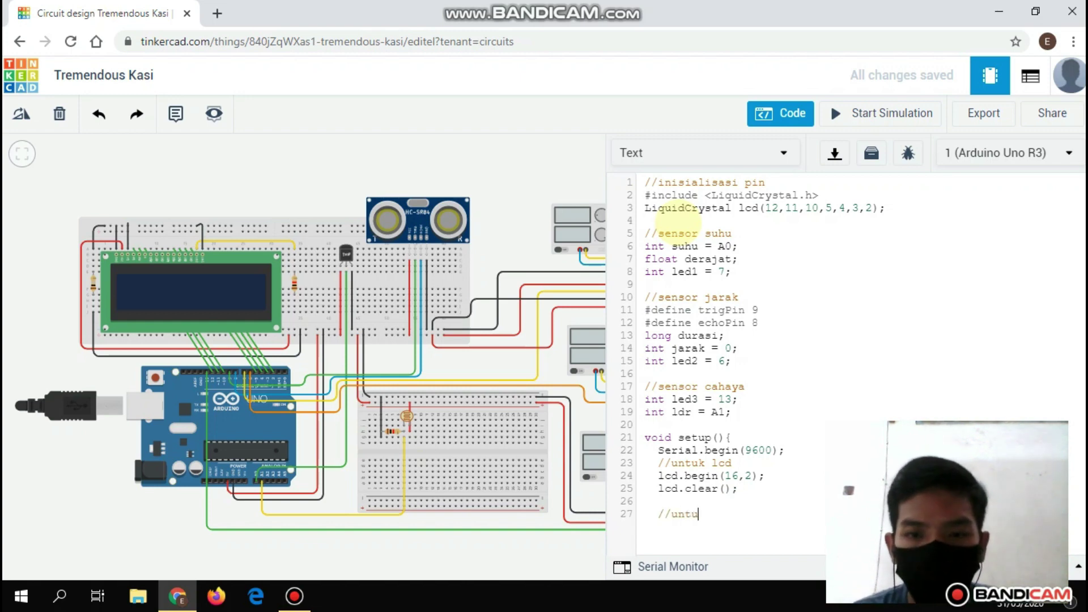
{"action": "type", "text": "k inisialisasi pin"}
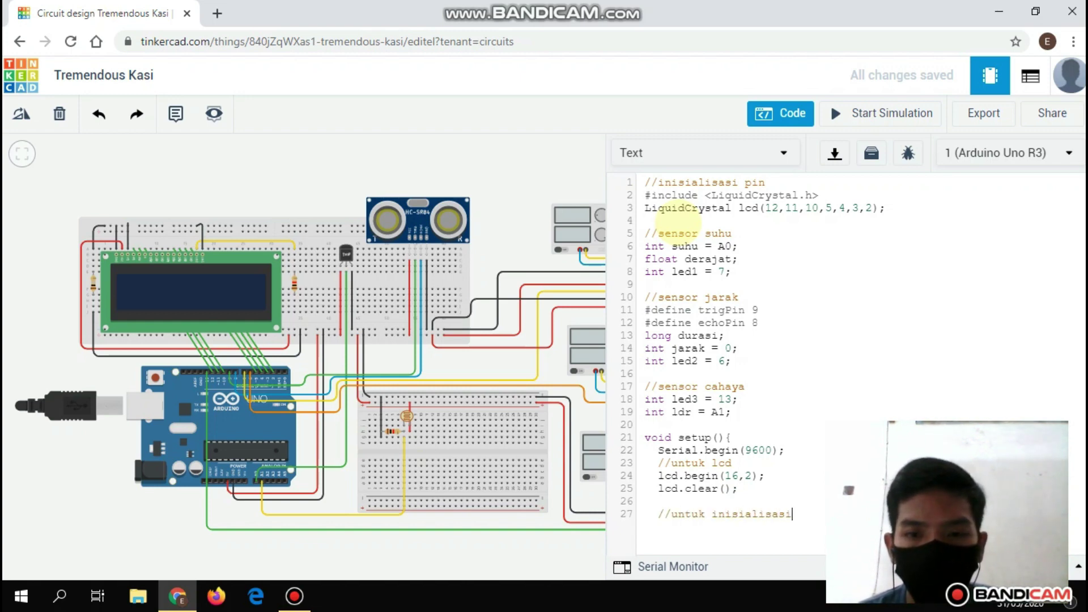
{"action": "key", "text": "Return"}
{"action": "key", "text": "Return"}
{"action": "key", "text": "Return"}
{"action": "key", "text": "Return"}
{"action": "key", "text": "Return"}
{"action": "key", "text": "Return"}
{"action": "key", "text": "Return"}
{"action": "key", "text": "Return"}
{"action": "key", "text": "Return"}
{"action": "key", "text": "Return"}
{"action": "key", "text": "Return"}
{"action": "key", "text": "Return"}
{"action": "key", "text": "Return"}
{"action": "key", "text": "Return"}
{"action": "key", "text": "Return"}
{"action": "key", "text": "Return"}
{"action": "key", "text": "Return"}
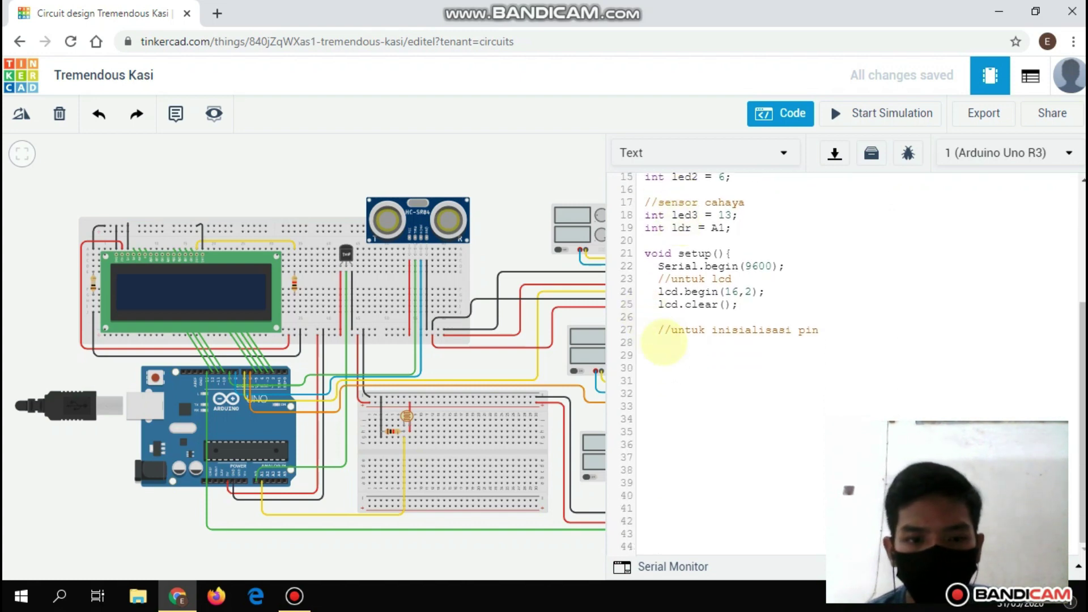
Add "pinMode(led1,OUTPUT);" directly below the pin initialisation comment.
{"action": "type", "text": "pinMode"}
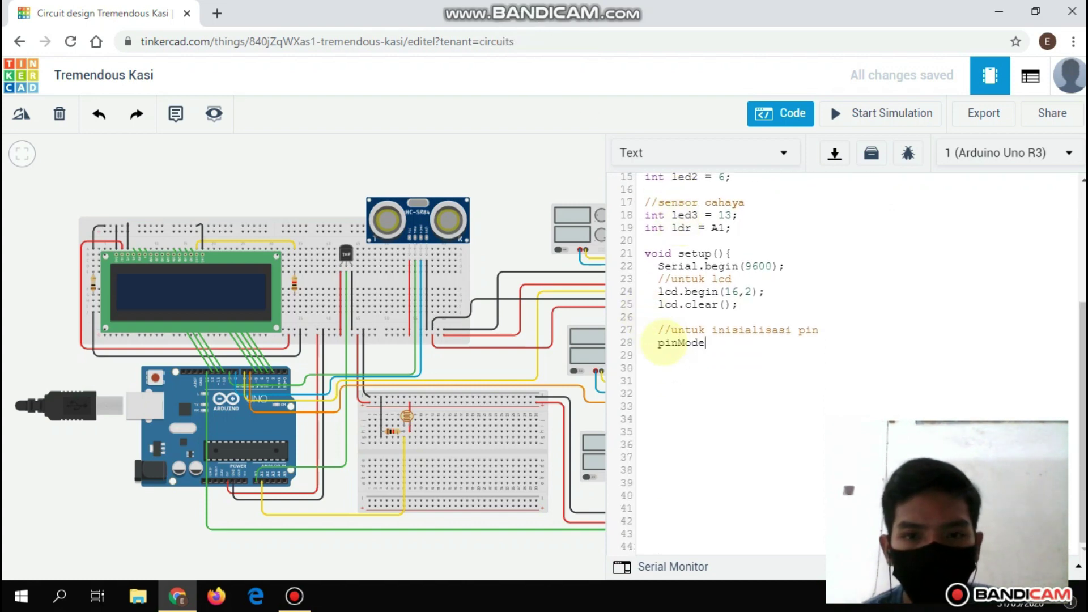
{"action": "type", "text": "(led1,"}
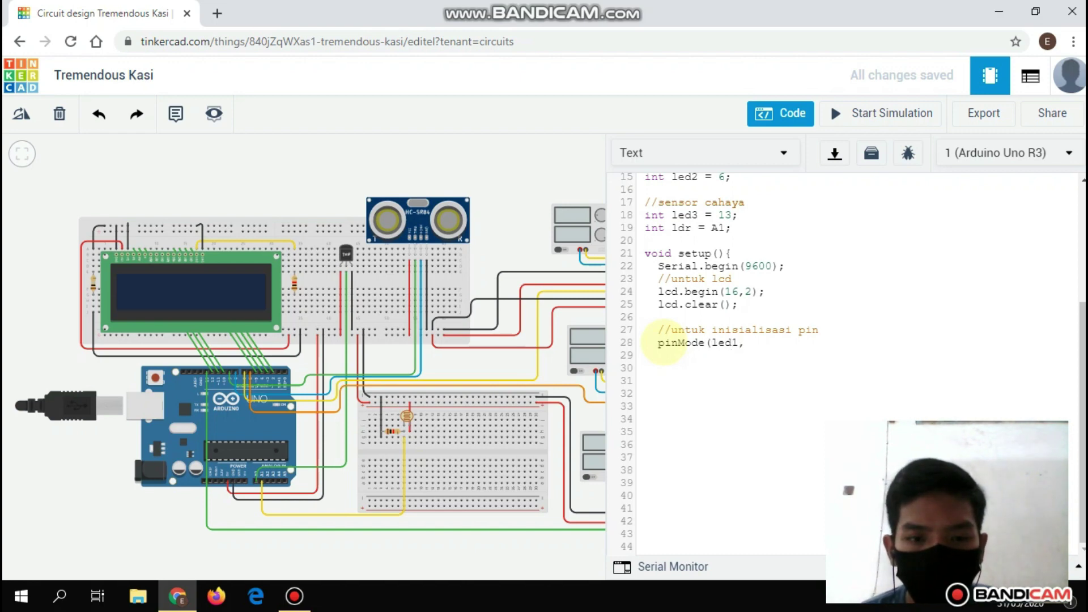
{"action": "key", "text": "Caps_Lock"}
{"action": "type", "text": "OUTPUT);"}
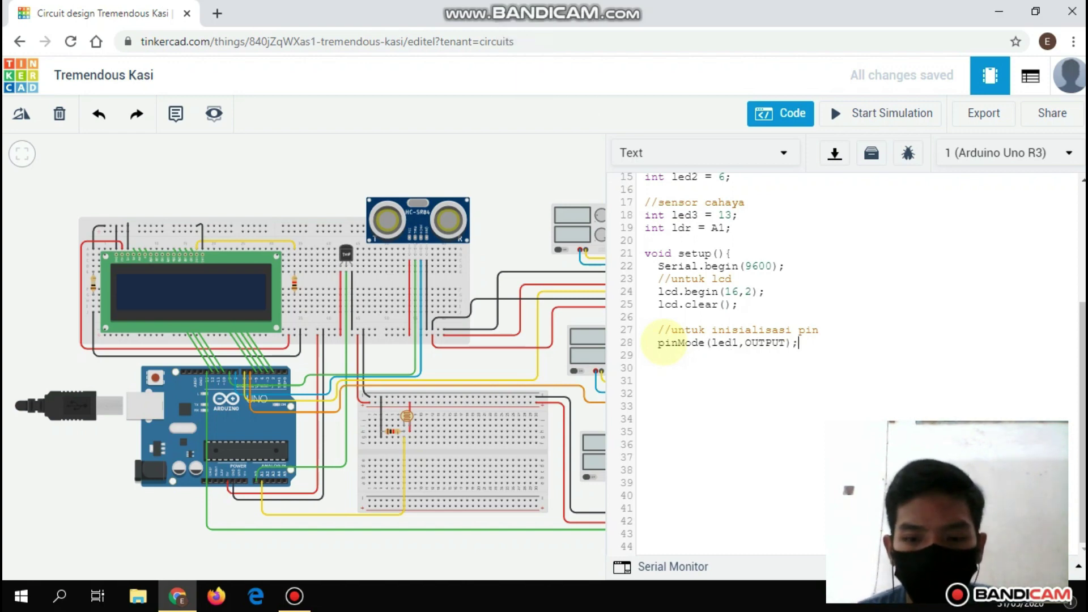
{"action": "key", "text": "Caps_Lock"}
Add "pinMode(led2,OUTPUT);" on the line below the led1 statement.
{"action": "key", "text": "Return"}
{"action": "type", "text": "pinMode("}
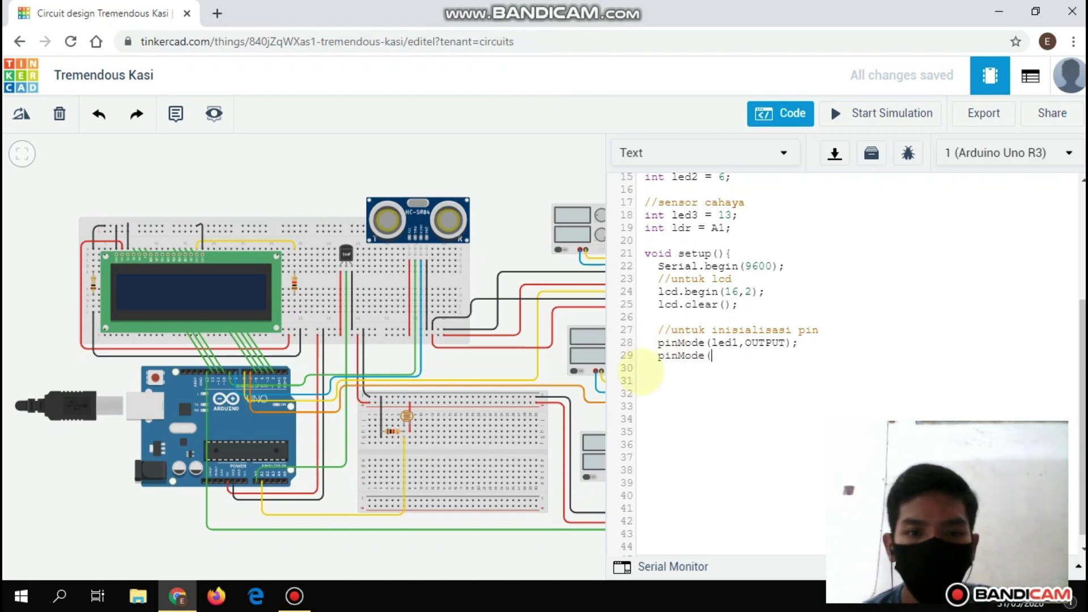
{"action": "type", "text": "led2,"}
{"action": "key", "text": "Caps_Lock"}
{"action": "type", "text": "OUTPUT);"}
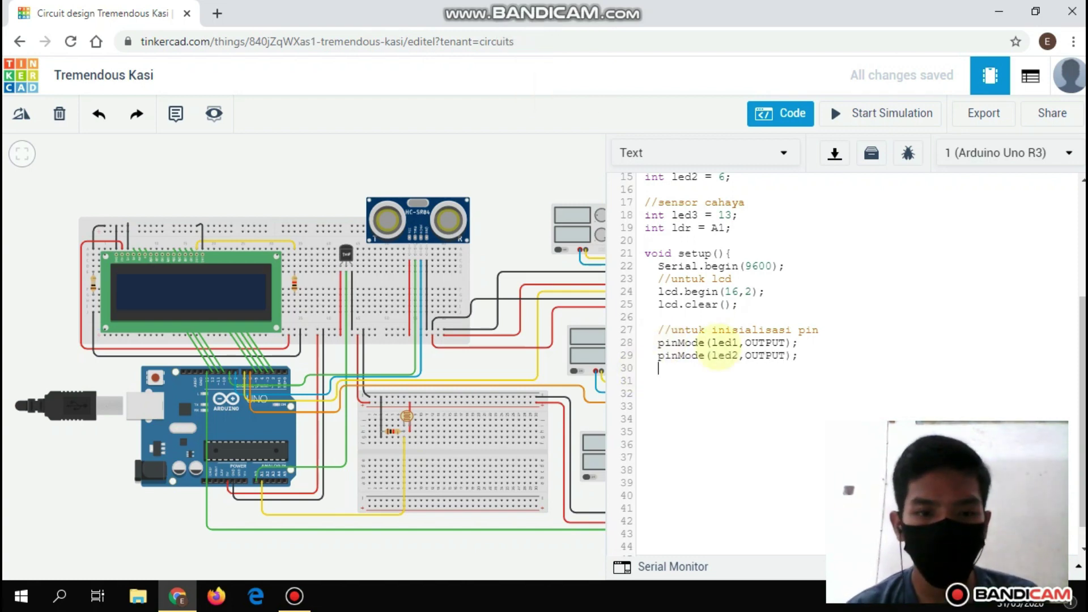
Set the temperature sensor pin as an input with "pinMode(suhu,INPUT);" on the line after led2.
{"action": "key", "text": "Caps_Lock"}
{"action": "type", "text": "pinMode(suhu,"}
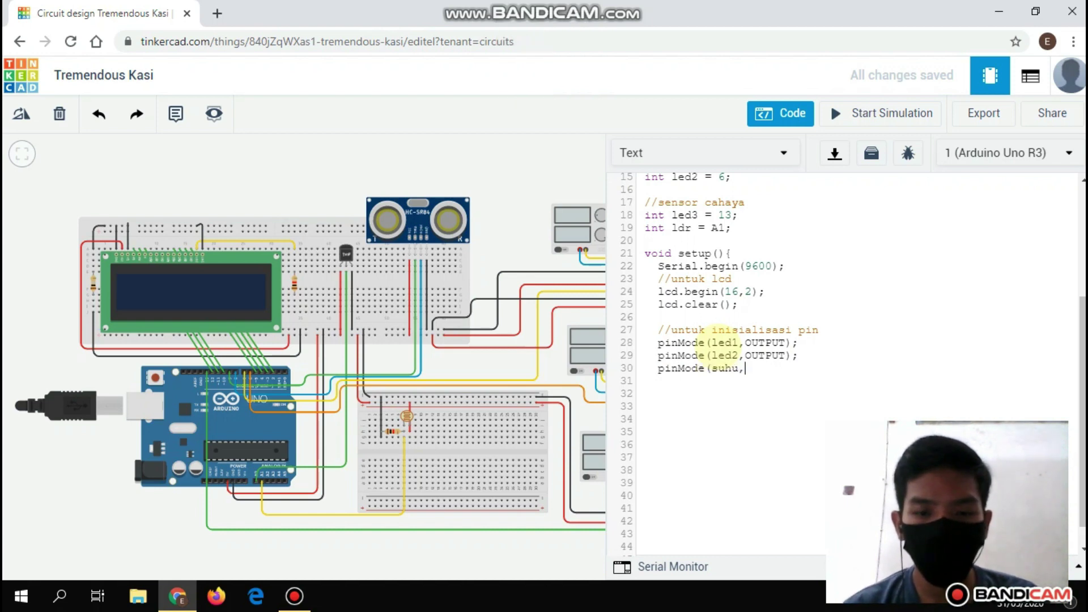
{"action": "key", "text": "Caps_Lock"}
{"action": "type", "text": "INPUTpi"}
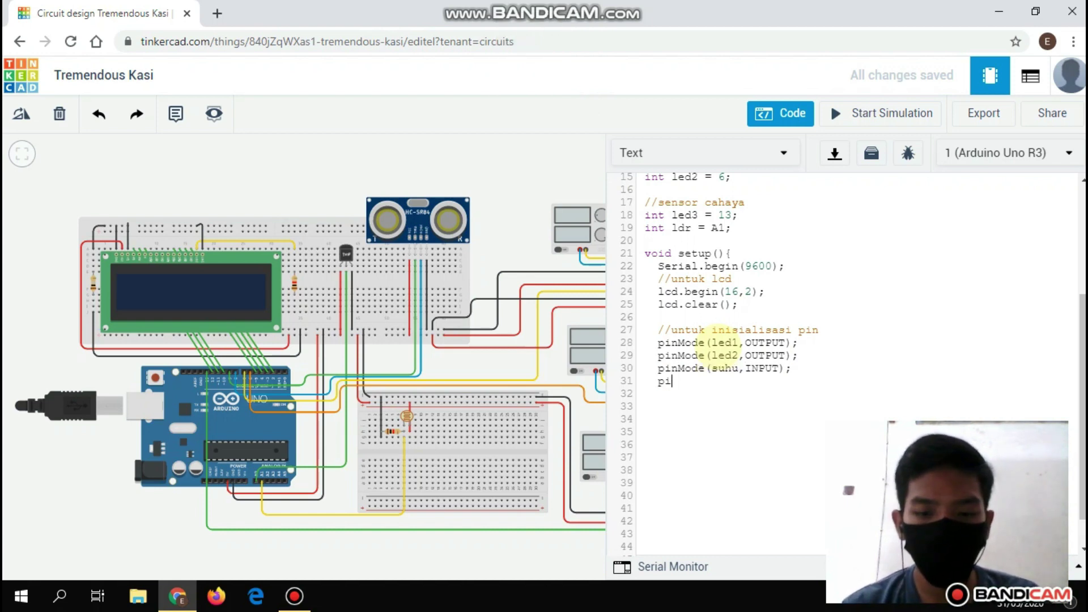
Set the ultrasonic sensor's pin modes with "pinMode(trigPin,OUTPUT);" and "pinMode(echoPin,INPUT);" below the suhu statement.
{"action": "type", "text": "nMode(trigPin,"}
{"action": "key", "text": "Caps_Lock"}
{"action": "type", "text": "OUTPUT);"}
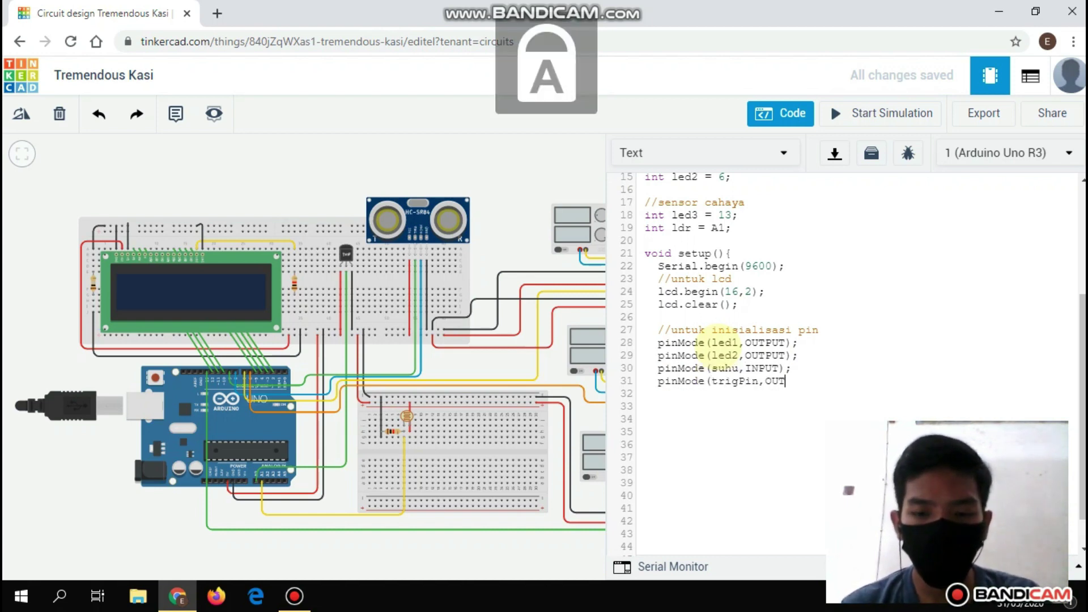
{"action": "key", "text": "Return"}
{"action": "type", "text": "pin"}
{"action": "key", "text": "Caps_Lock"}
{"action": "type", "text": "Mode(echoPin,"}
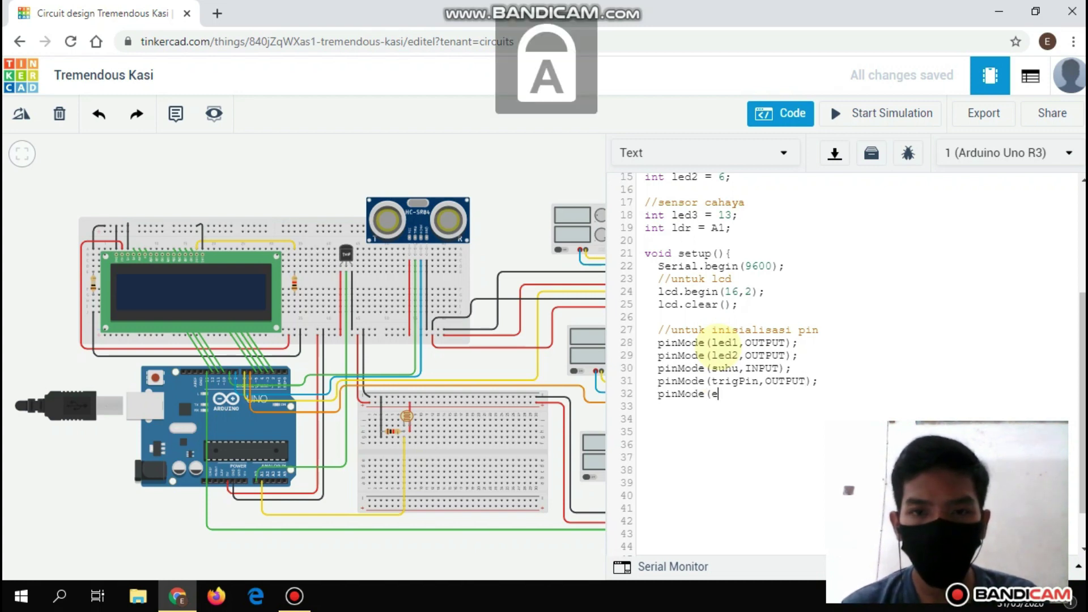
{"action": "key", "text": "Caps_Lock"}
{"action": "type", "text": "INPUT);"}
{"action": "key", "text": "Caps_Lock"}
Set the led3 pin as an output with "pinMode(led3,OUTPUT);" below the echoPin statement.
{"action": "key", "text": "Return"}
{"action": "type", "text": "pi"}
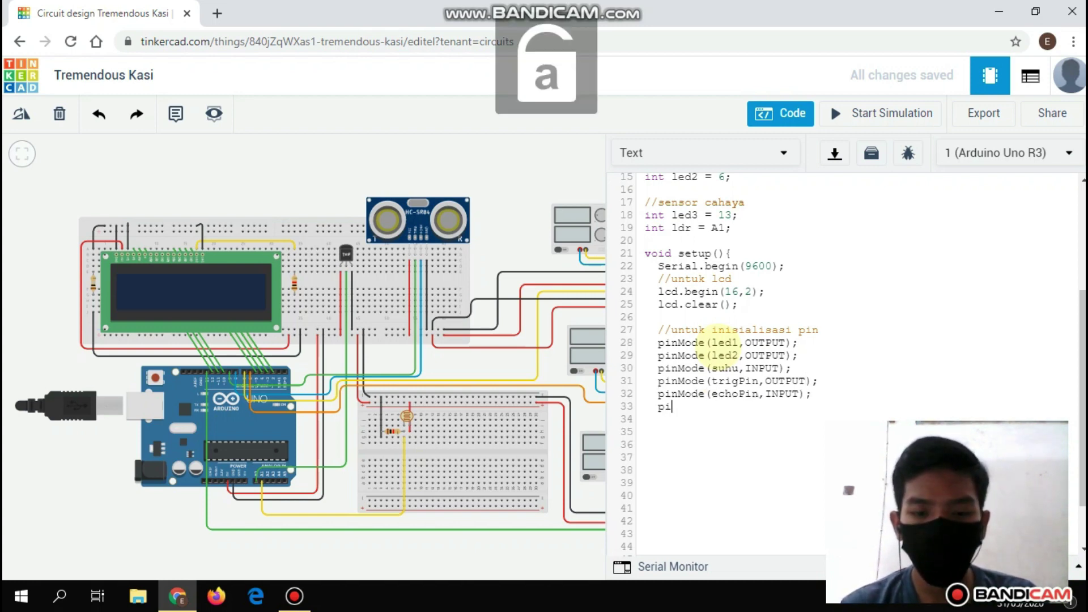
{"action": "type", "text": "nMode(led3,"}
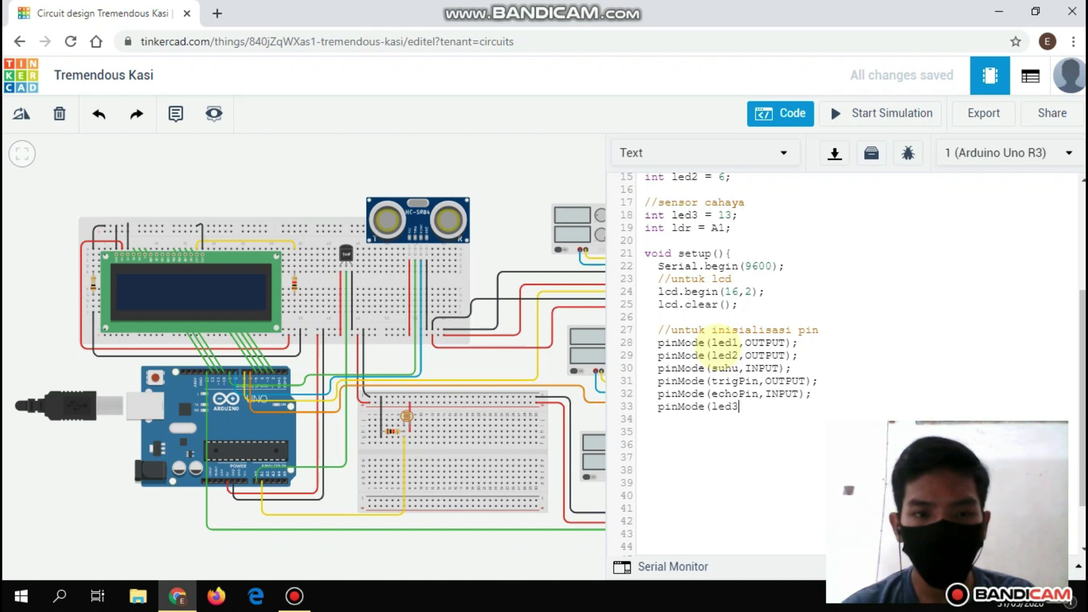
{"action": "key", "text": "Caps_Lock"}
{"action": "type", "text": "OUTPUT);"}
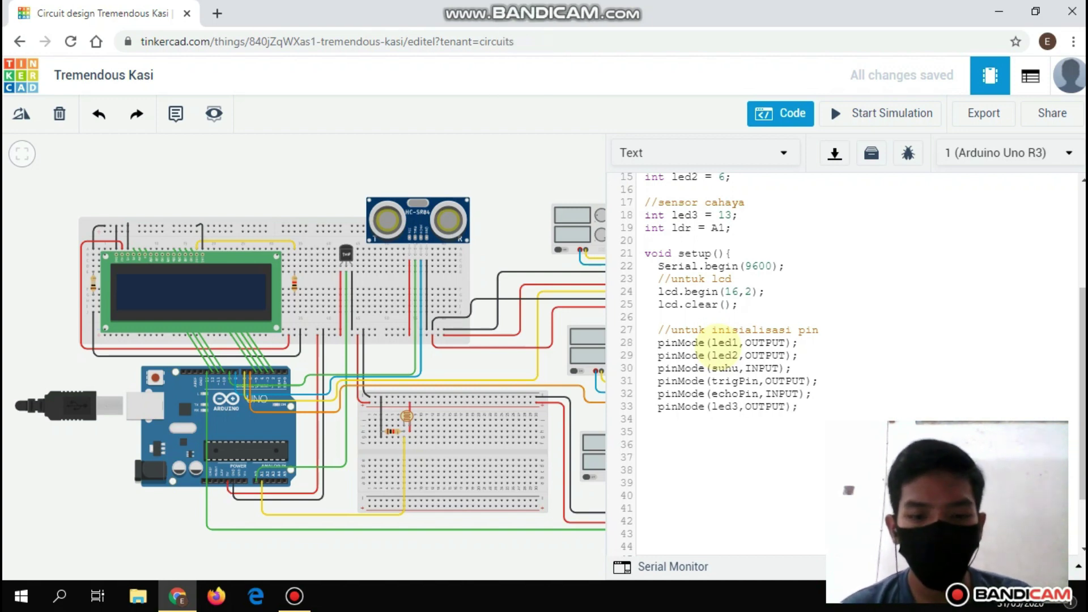
Set the light sensor pin as an input with "pinMode(ldr,INPUT);" on the line after led3.
{"action": "key", "text": "Caps_Lock"}
{"action": "key", "text": "Return"}
{"action": "type", "text": "pinMode(ldr,"}
{"action": "key", "text": "Caps_Lock"}
{"action": "type", "text": "INPUT)"}
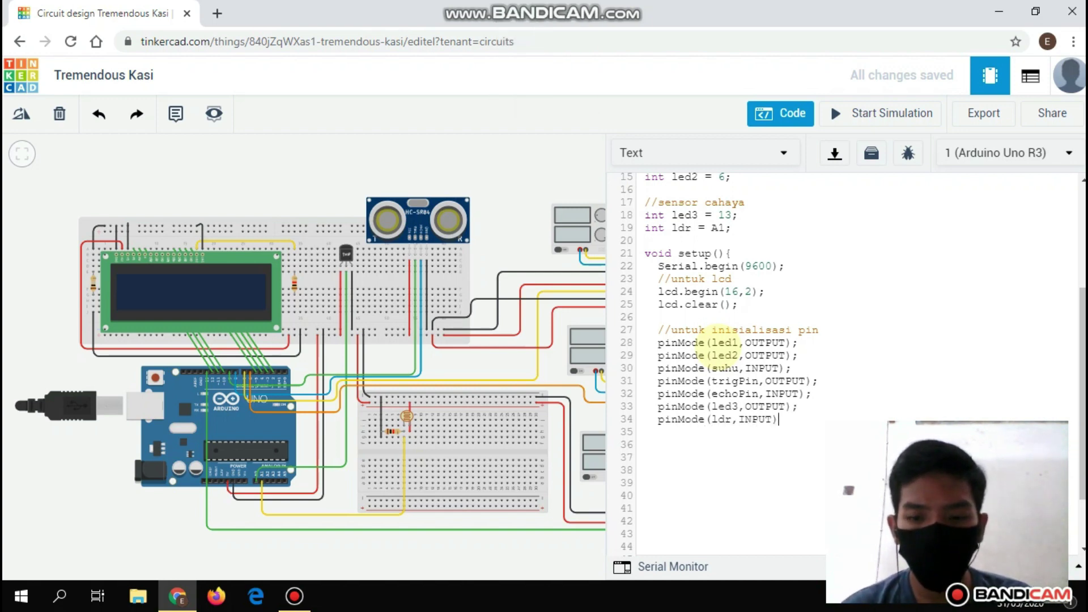
{"action": "type", "text": "; D"}
End the setup function with "delay(4000);" and a closing brace.
{"action": "key", "text": "Caps_Lock"}
{"action": "key", "text": "BackSpace"}
{"action": "type", "text": "delay(4000);"}
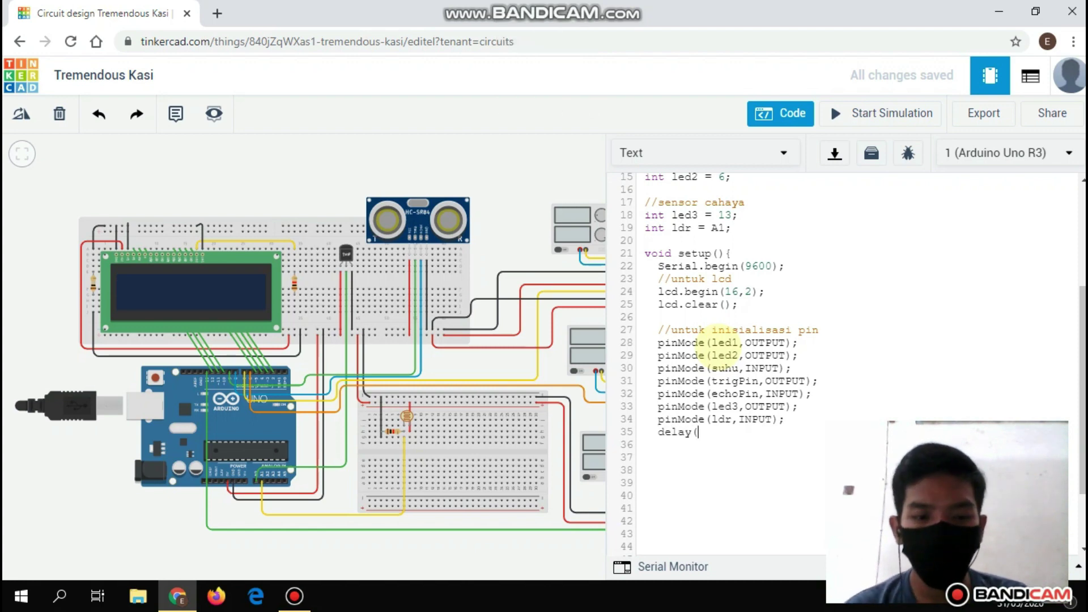
{"action": "key", "text": "Return"}
{"action": "type", "text": "}"}
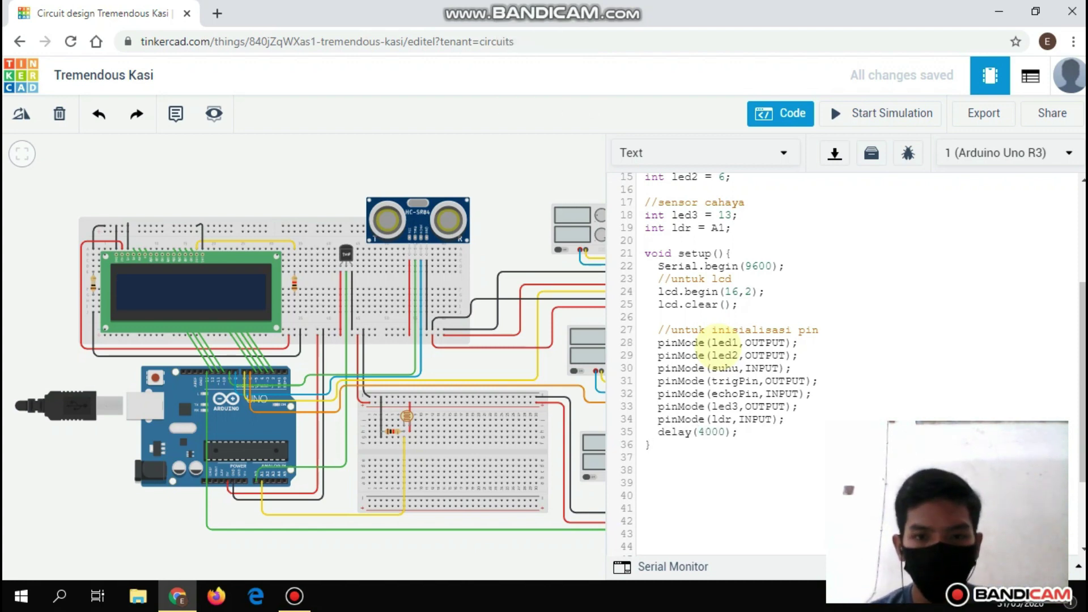
Open the "void loop(){" function below setup, with the comment "//untuk sensor suhu" as its first line.
{"action": "key", "text": "Return"}
{"action": "key", "text": "Return"}
{"action": "type", "text": "void loop"}
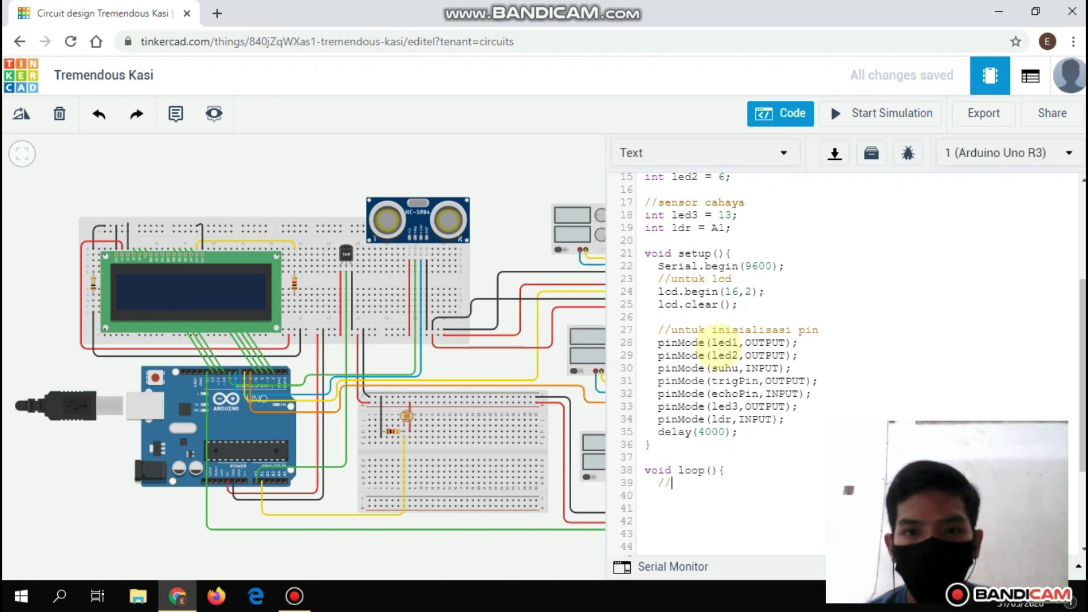
{"action": "type", "text": "(){   //untuk sensor suhu"}
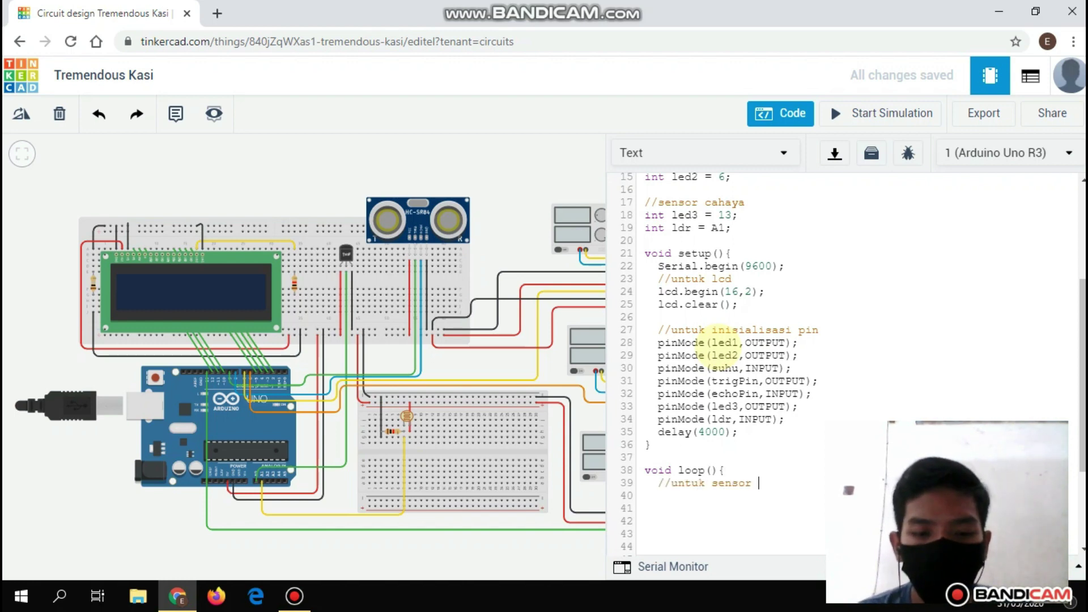
Declare the temperature threshold with "int baselineTemp = 40;" below the temperature sensor comment.
{"action": "key", "text": "Return"}
{"action": "type", "text": "int base"}
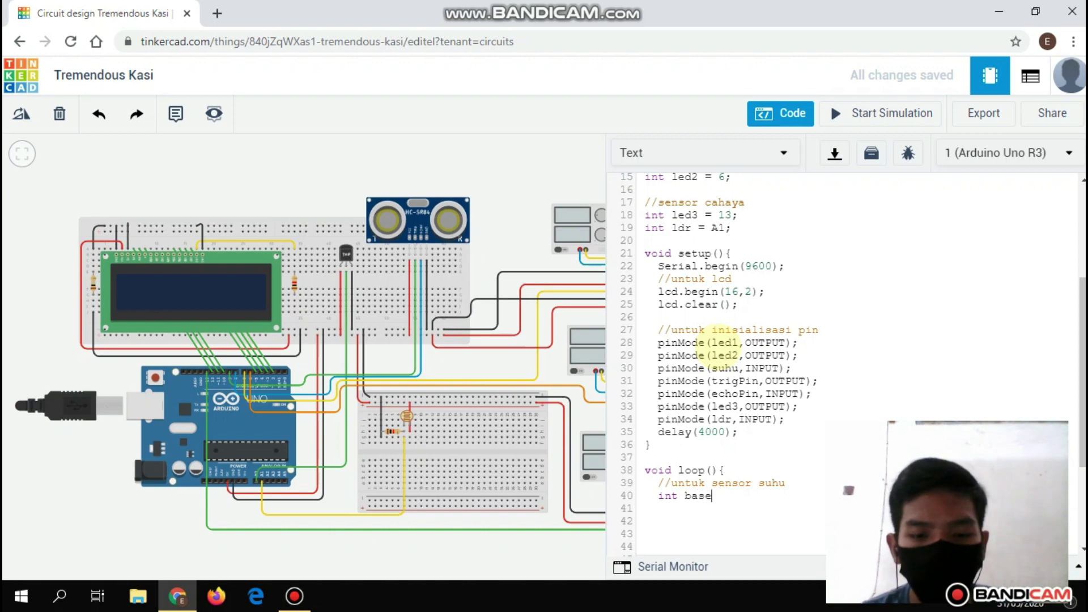
{"action": "type", "text": "lineT"}
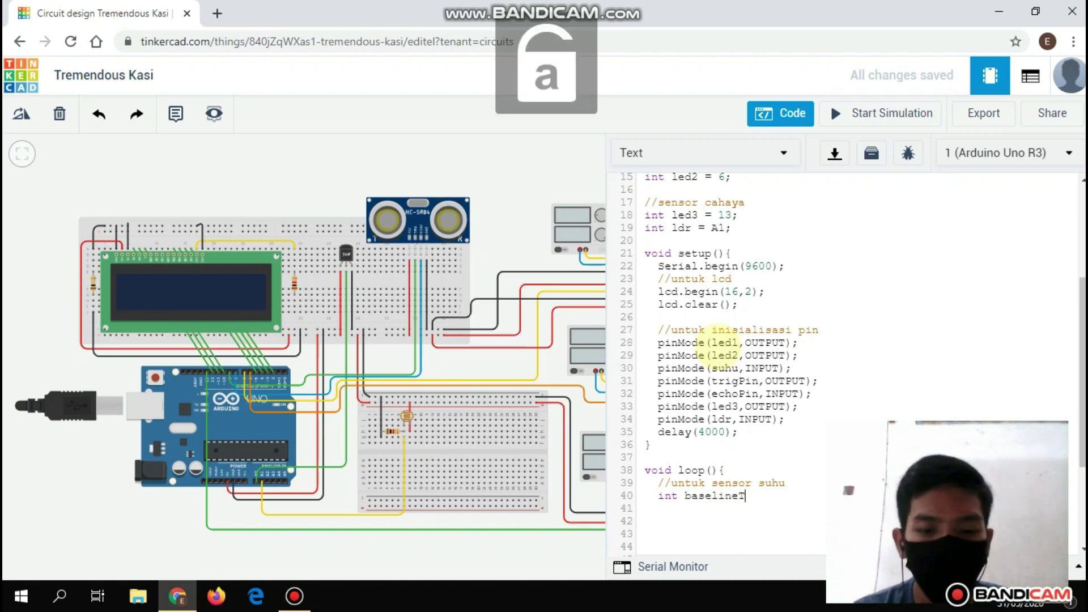
{"action": "type", "text": "emp = 40;"}
Read the temperature sensor with "derajat = analogRead(suhu);" below the baselineTemp declaration.
{"action": "key", "text": "Return"}
{"action": "type", "text": "deraj"}
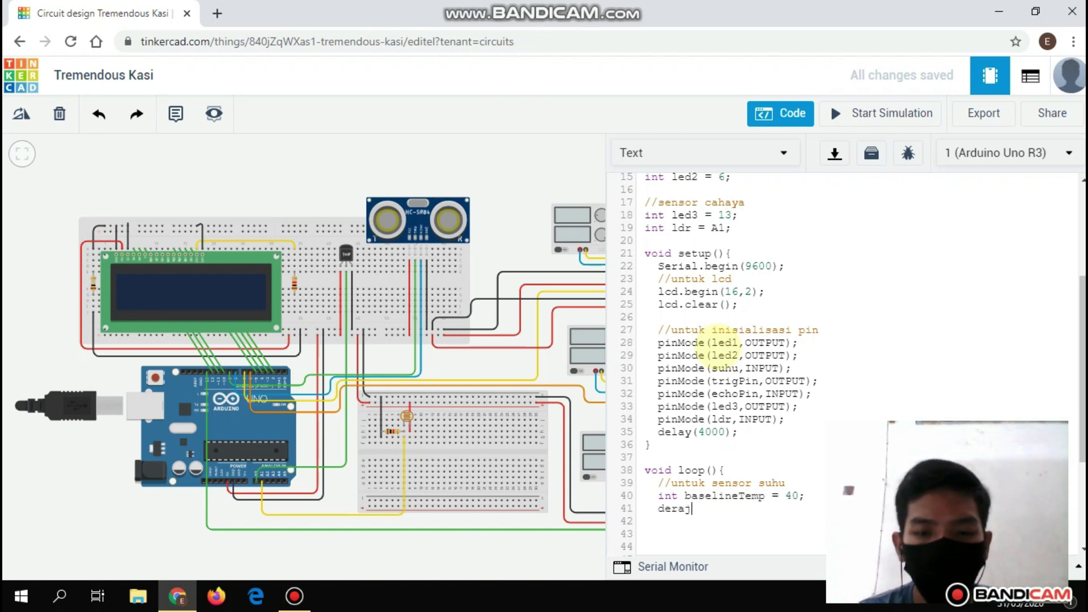
{"action": "type", "text": "at = analogRead"}
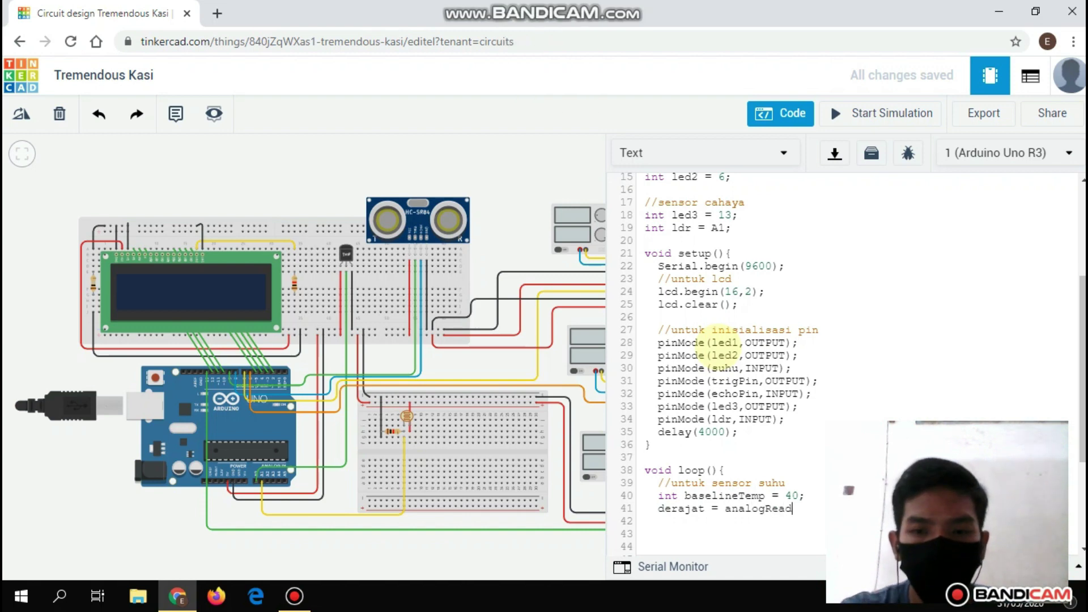
{"action": "type", "text": "(suhu"}
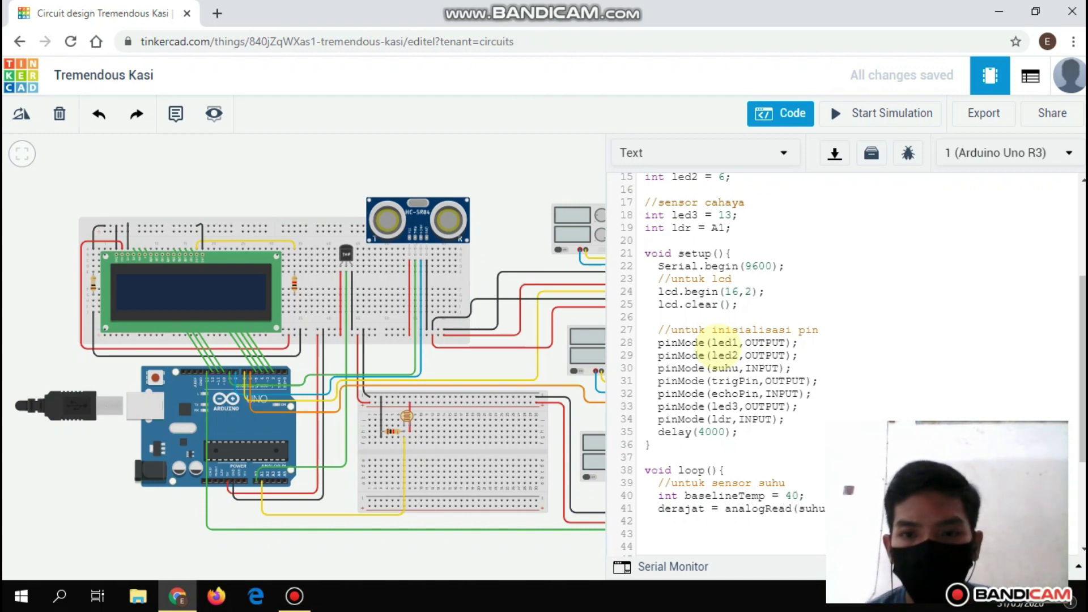
{"action": "scroll", "coordinate": [705, 348], "scroll_direction": "down", "scroll_amount": 5}
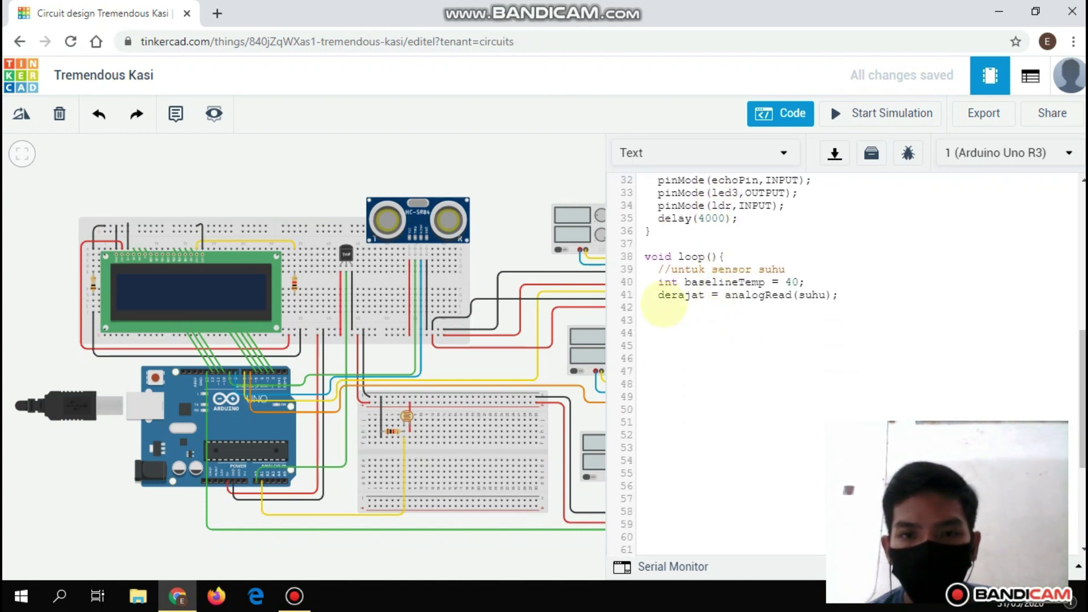
Convert the sensor reading with "derajat = derajat*0.48828125;" on the line after the analogRead statement.
{"action": "type", "text": "de"}
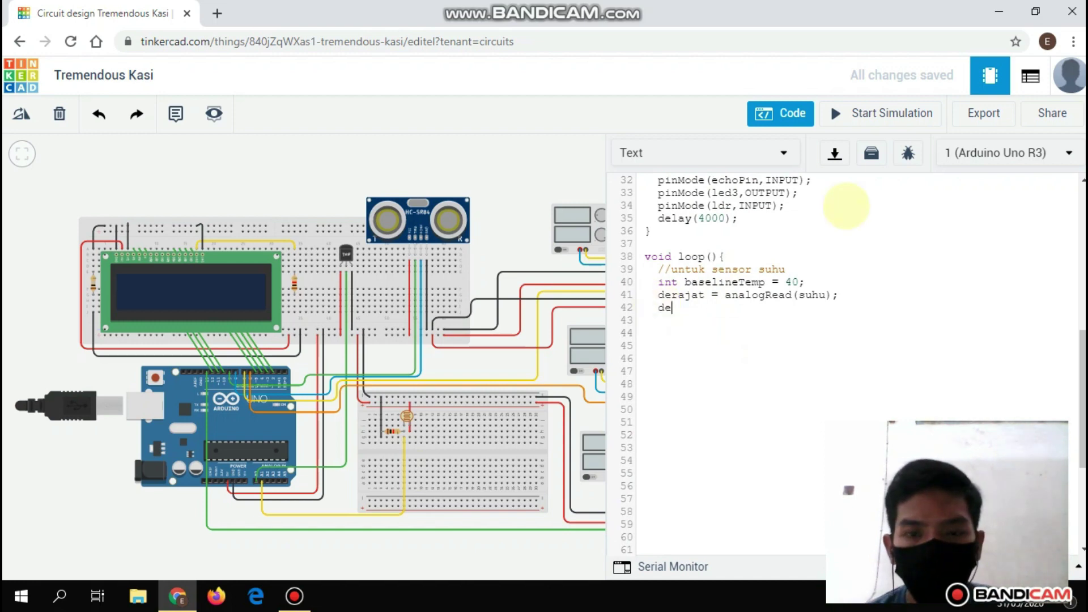
{"action": "type", "text": "rajat = derajat"}
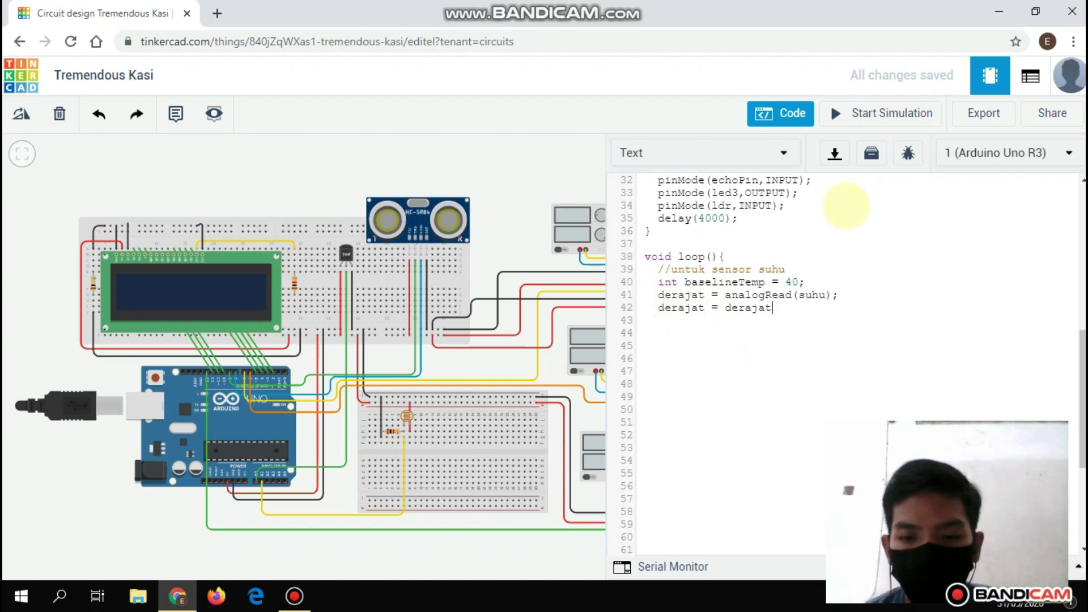
{"action": "type", "text": "*0.48828"}
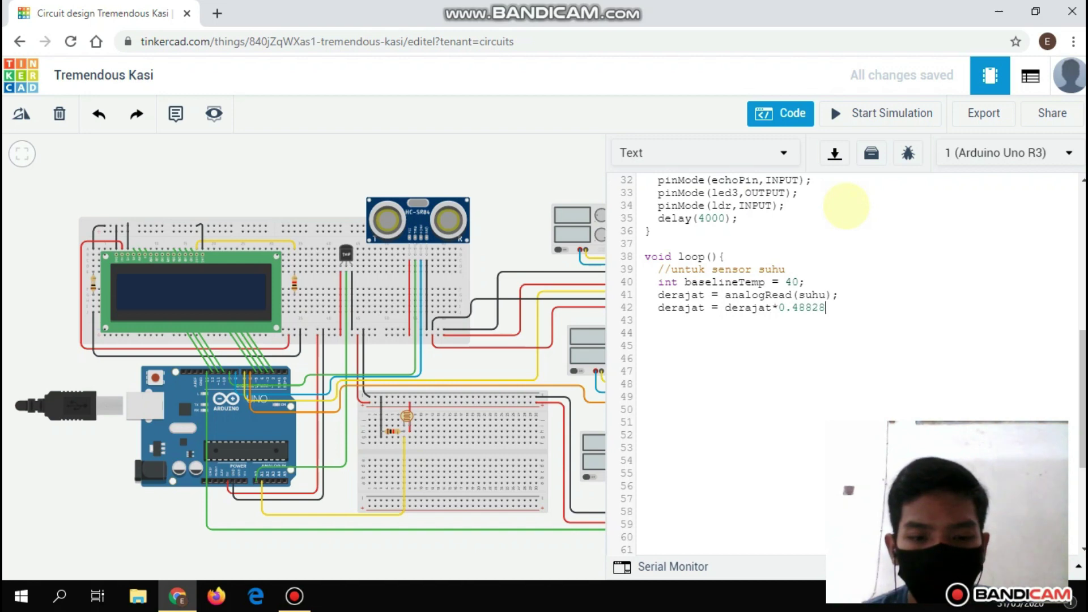
{"action": "type", "text": "125;    "}
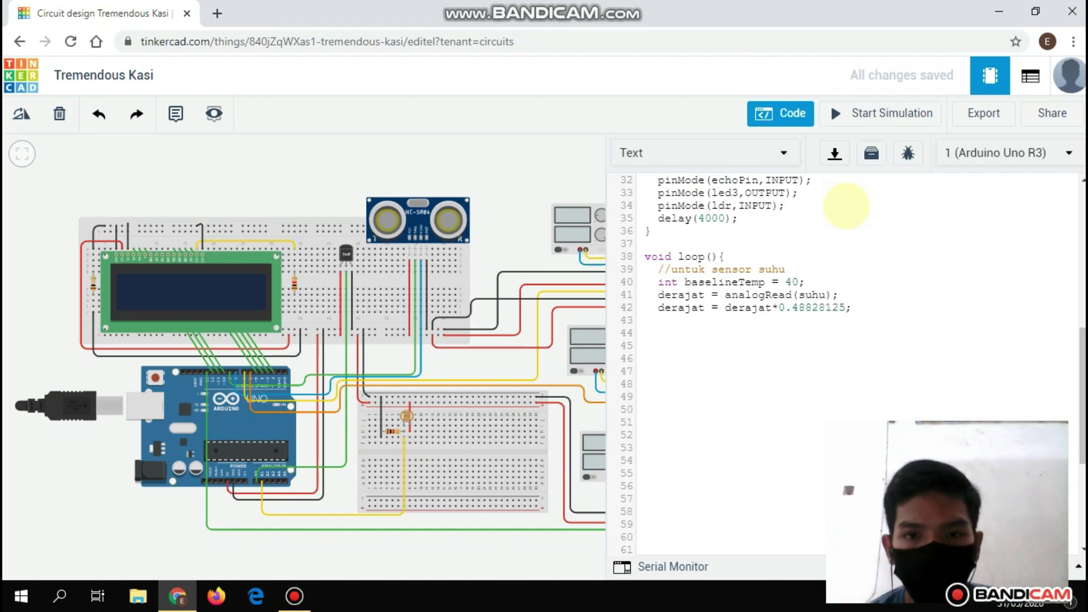
Add an "if (derajat < baselineTemp){" condition after a blank line, with "digitalWrite(led1,HIGH);" as its first statement.
{"action": "type", "text": "if (derajat"}
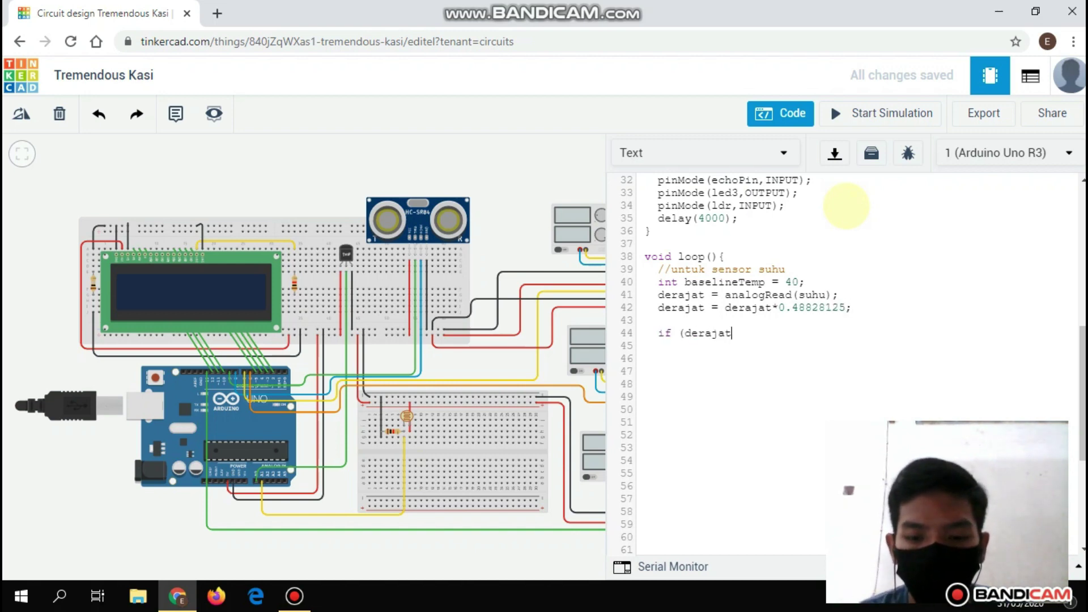
{"action": "type", "text": " < baseline Temp"}
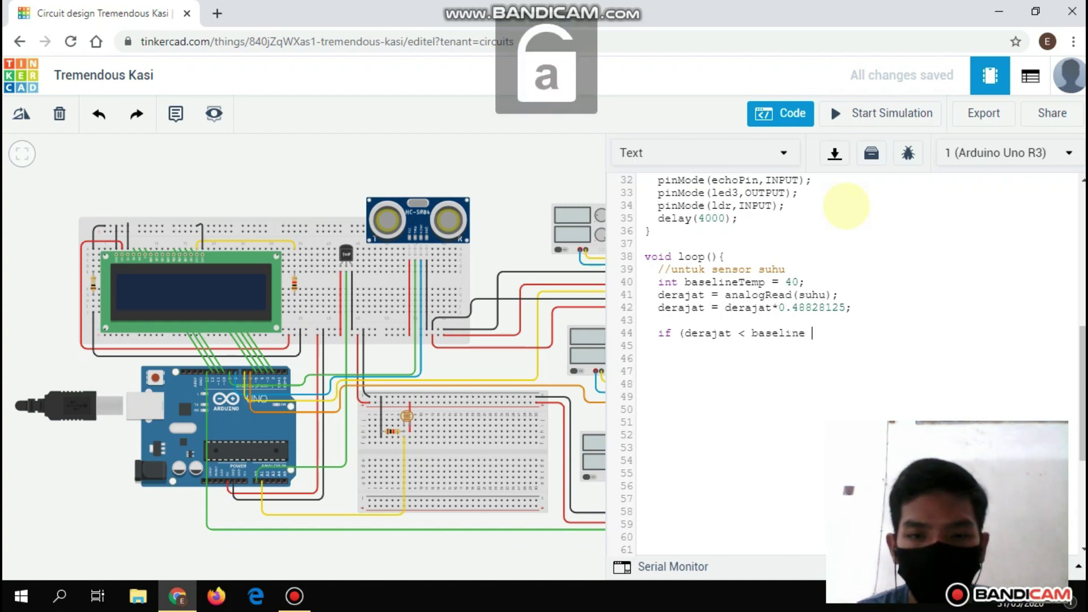
{"action": "left_click", "coordinate": [812, 334]}
{"action": "key", "text": "BackSpace"}
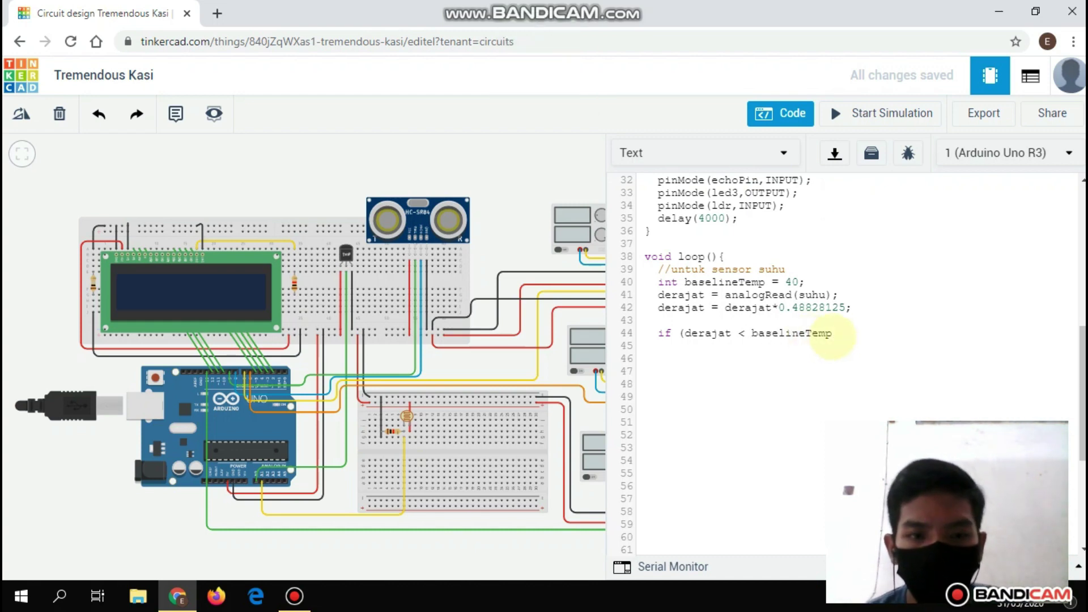
{"action": "type", "text": "digi"}
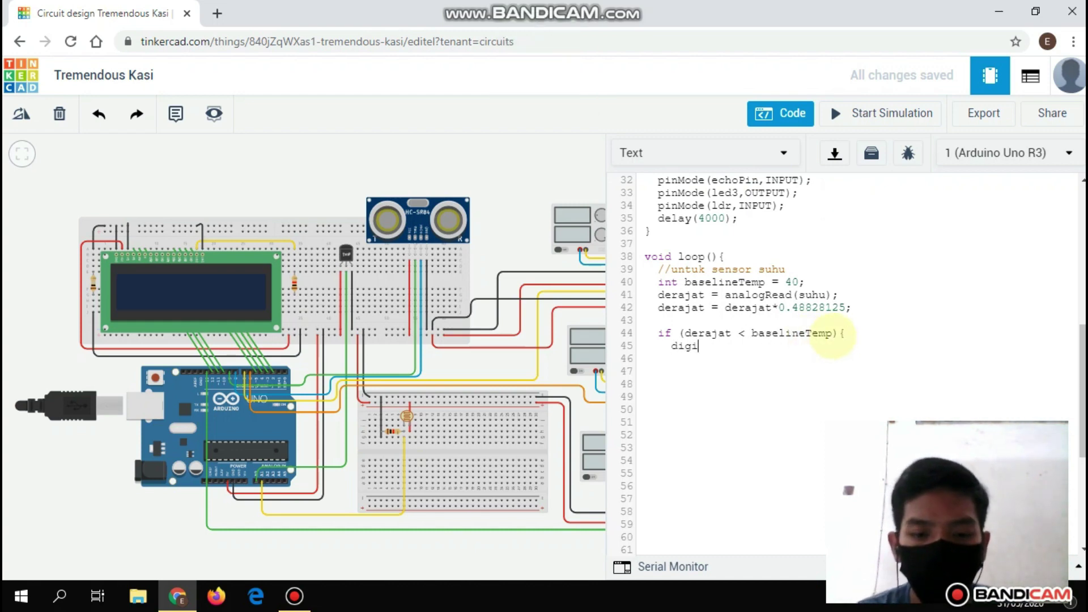
{"action": "type", "text": "talWrite(led1,HIGH);"}
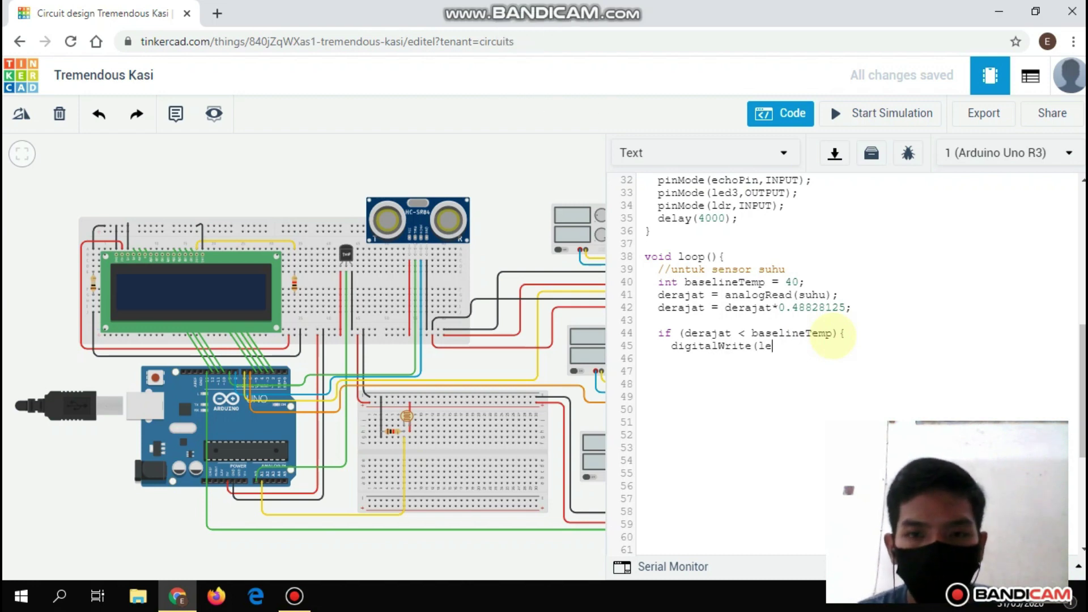
Position the LCD cursor with "lcd.setCursor(0,1);" below the digitalWrite statement in the if block.
{"action": "key", "text": "Return"}
{"action": "type", "text": "LCD"}
{"action": "key", "text": "BackSpace"}
{"action": "key", "text": "BackSpace"}
{"action": "key", "text": "BackSpace"}
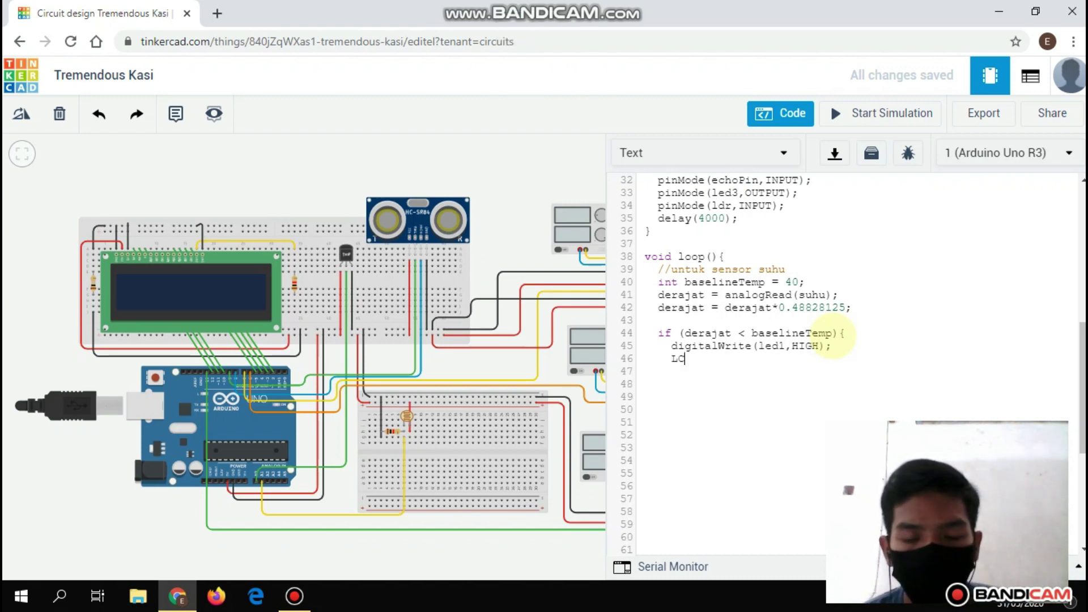
{"action": "type", "text": "lcd.setCursor"}
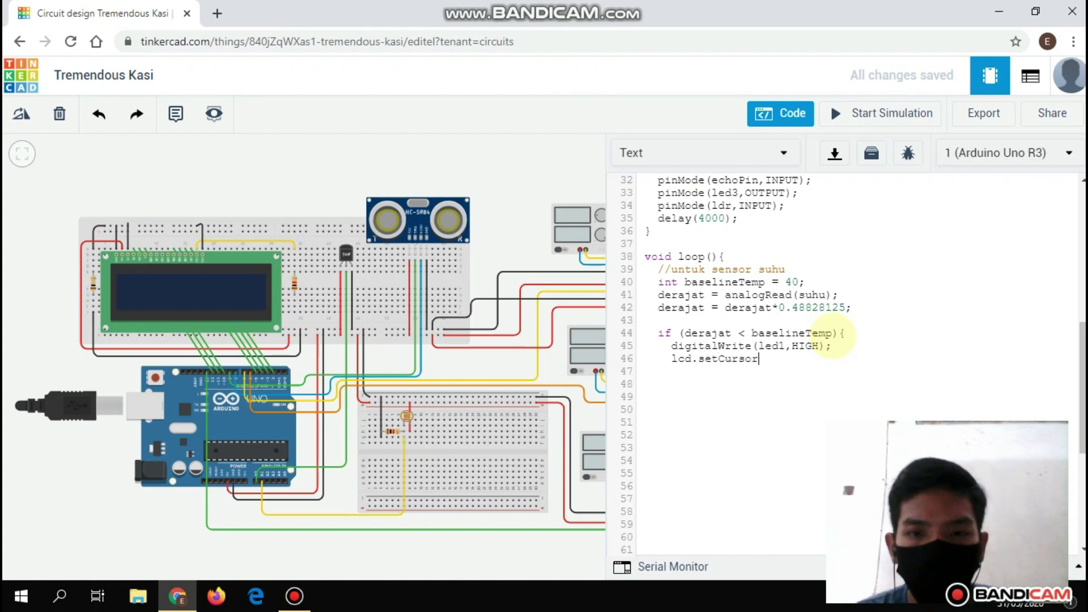
{"action": "type", "text": "(0,1);"}
{"action": "key", "text": "Return"}
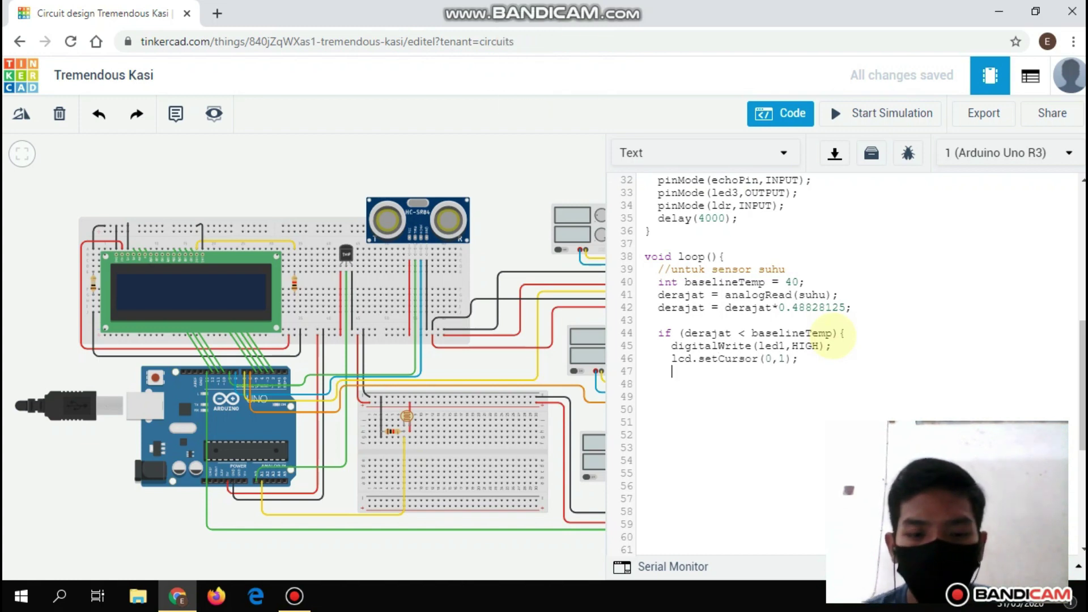
Print the temperature on the LCD with "lcd.print("Suhu = ");" and "lcd.print(derajat);" in the if block.
{"action": "type", "text": "lcd.print(\"Suhu = \");"}
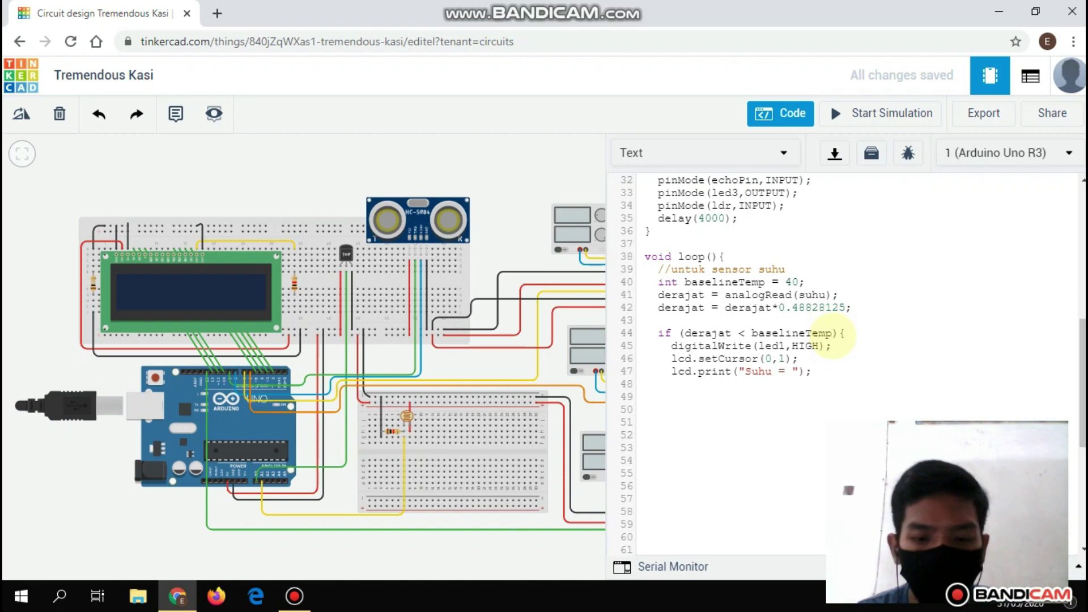
{"action": "key", "text": "Return"}
{"action": "type", "text": "lcd.print"}
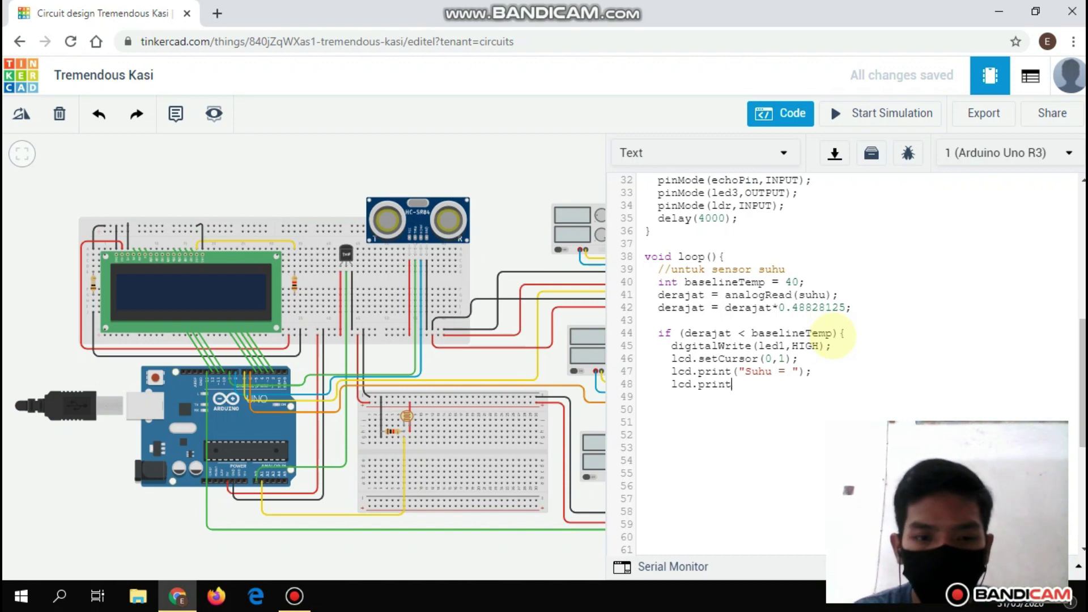
{"action": "type", "text": "(derajat);"}
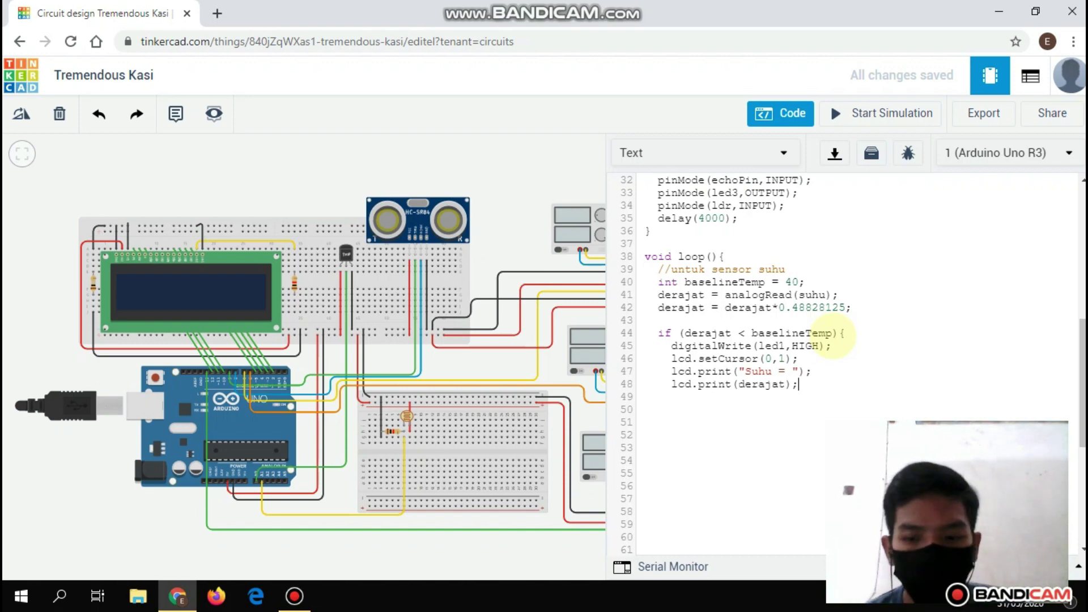
Finish the if block with "delay(1000);" and a closing brace.
{"action": "key", "text": "Return"}
{"action": "type", "text": "delay(1000);"}
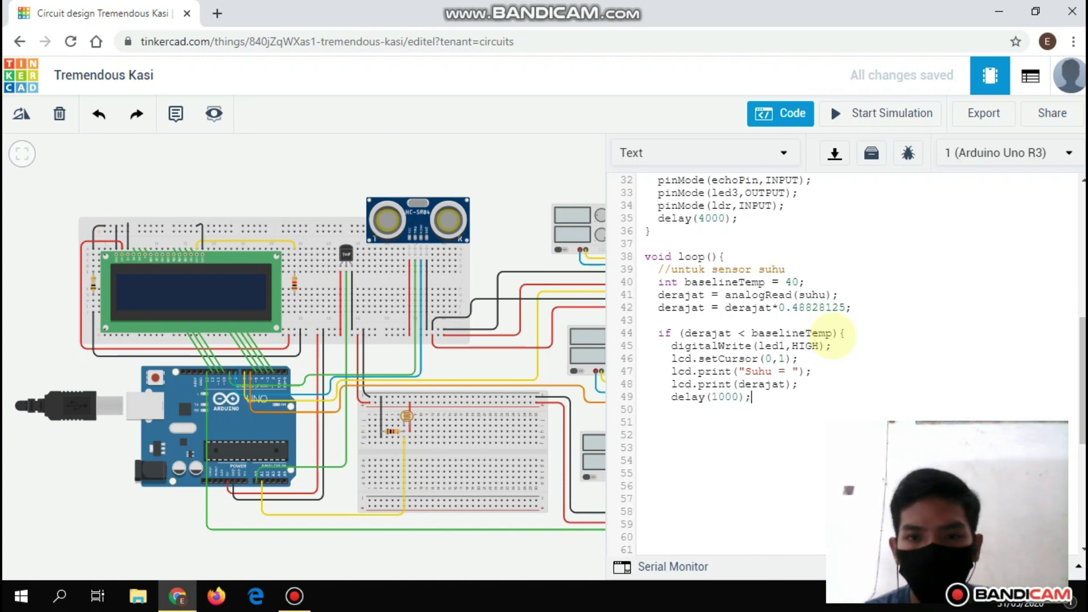
{"action": "key", "text": "Return"}
{"action": "type", "text": "}"}
Add an else block after the if block, with "digitalWrite(led1,LOW);" as its first statement.
{"action": "key", "text": "Return"}
{"action": "type", "text": "else"}
{"action": "key", "text": "Return"}
{"action": "type", "text": "{"}
{"action": "key", "text": "Return"}
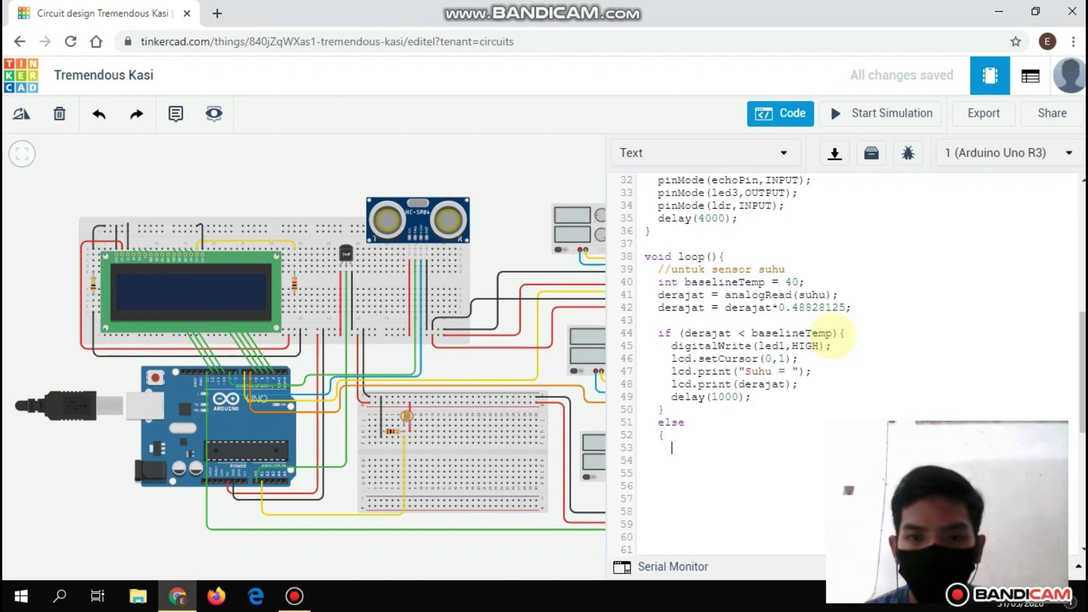
{"action": "type", "text": "digitalWrite("}
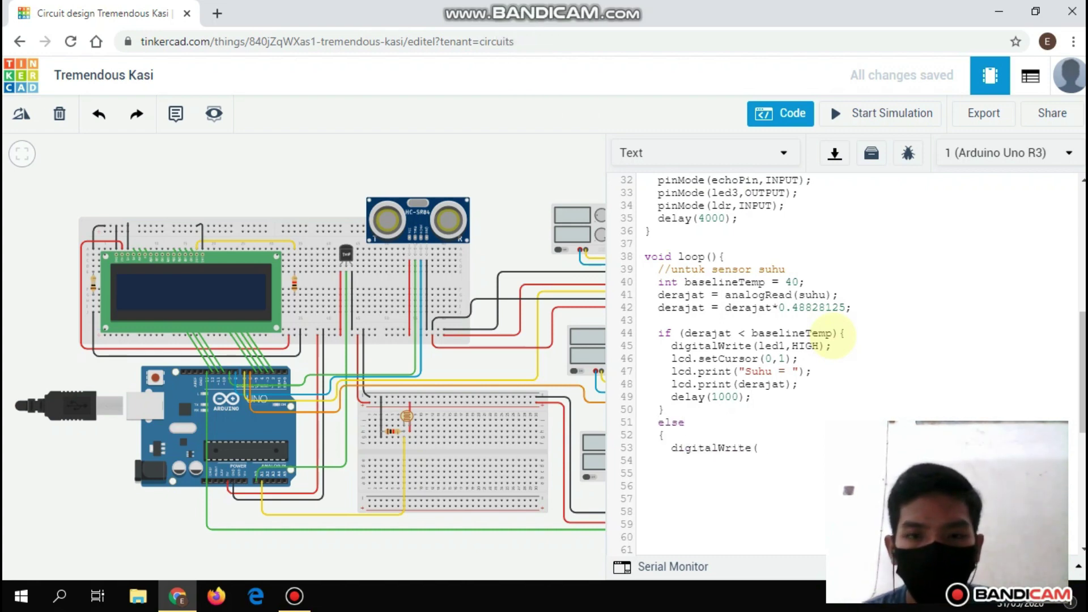
{"action": "type", "text": "led1,LOW);"}
{"action": "key", "text": "Return"}
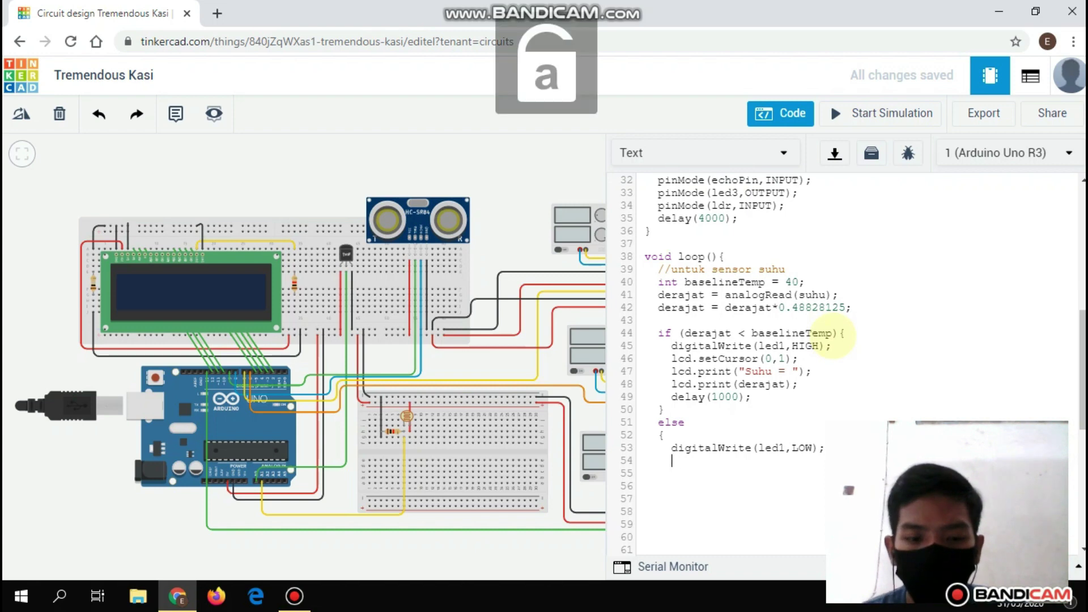
Add "lcd.setCursor(0,1);", "lcd.print("Suhu = ");" and "lcd.print(derajat);" to the temperature else block below the digitalWrite statement.
{"action": "type", "text": "lcd.setCursor"}
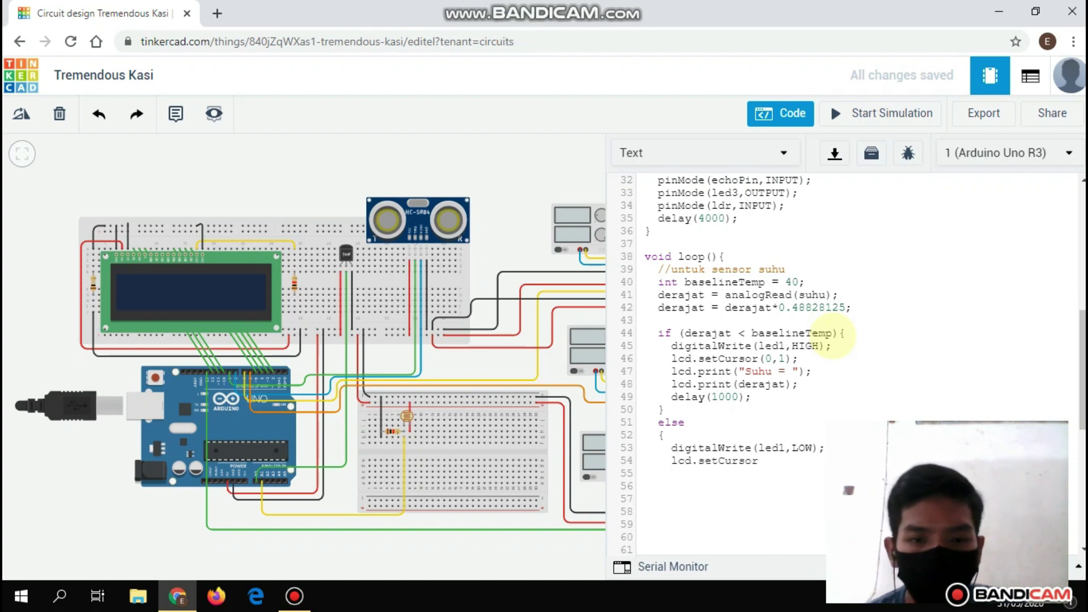
{"action": "type", "text": "(0,1);"}
{"action": "key", "text": "Return"}
{"action": "type", "text": "lcd."}
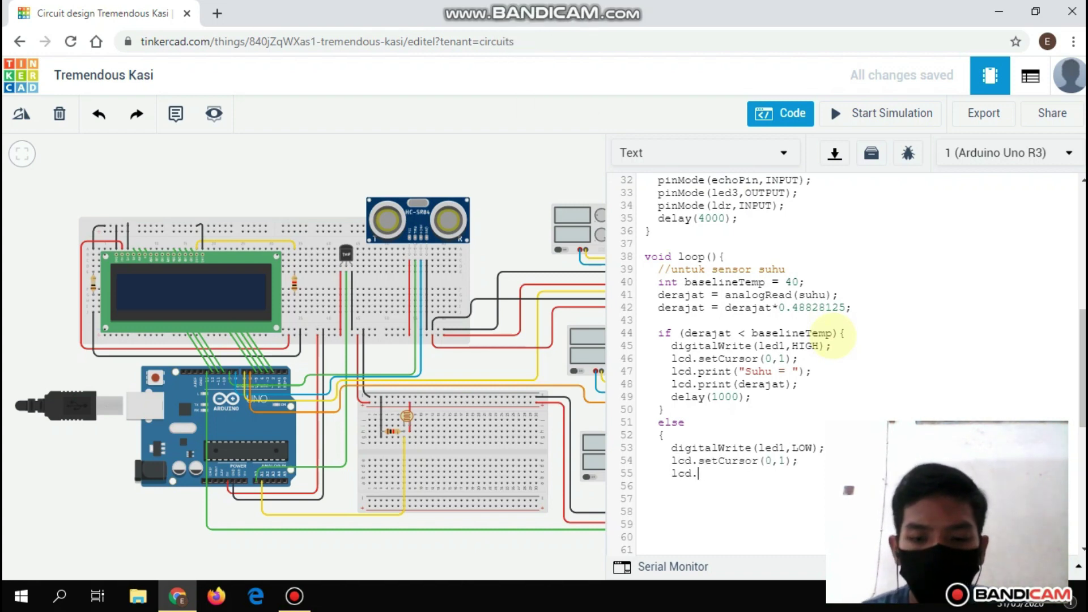
{"action": "type", "text": "print(\"Suhu = \""}
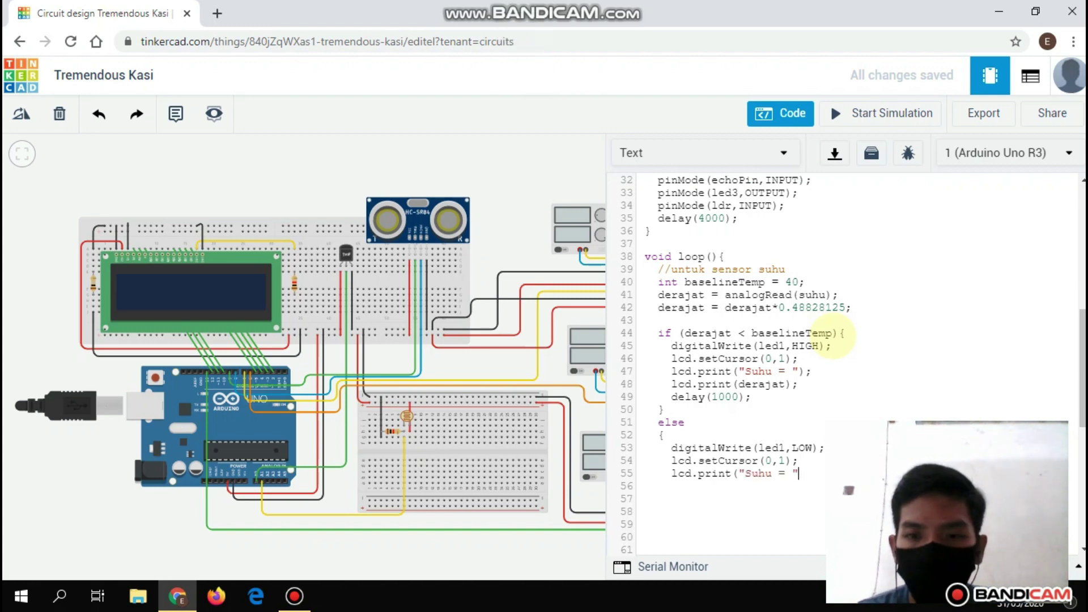
{"action": "type", "text": ");"}
{"action": "key", "text": "Return"}
{"action": "type", "text": "lcd.print("}
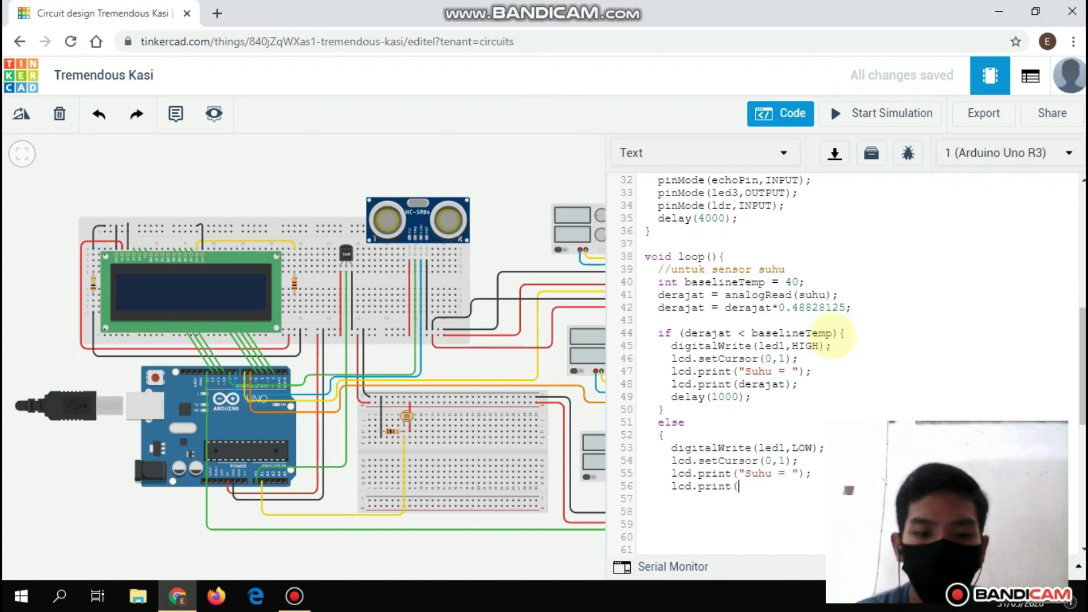
{"action": "type", "text": "derajat);"}
{"action": "key", "text": "Return"}
Finish the temperature else block with "delay(1000);" and a closing brace.
{"action": "type", "text": "delay(1"}
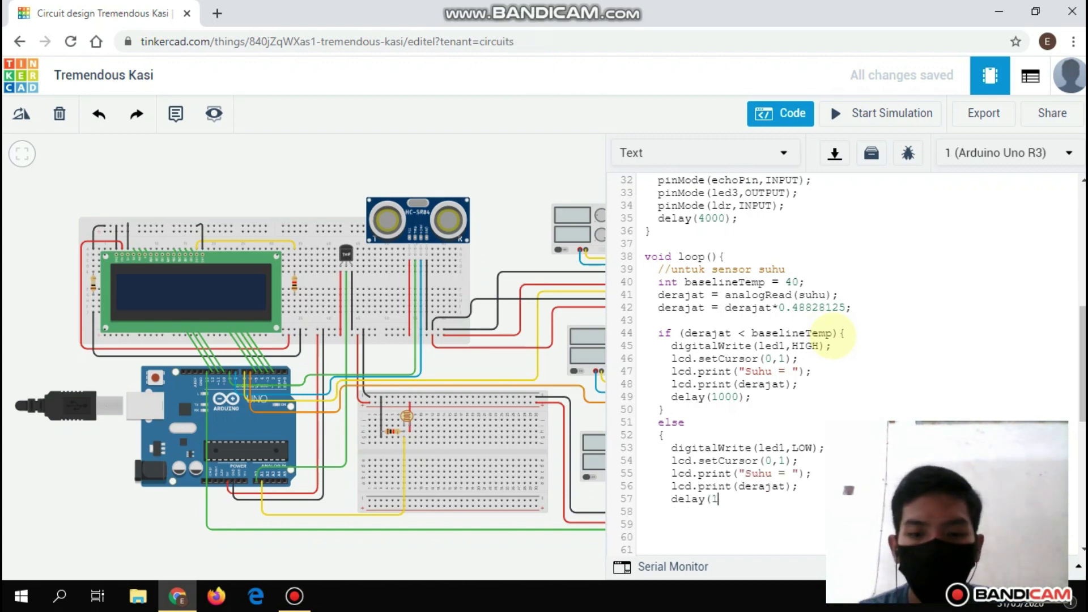
{"action": "type", "text": "000);"}
{"action": "key", "text": "Return"}
{"action": "type", "text": "}"}
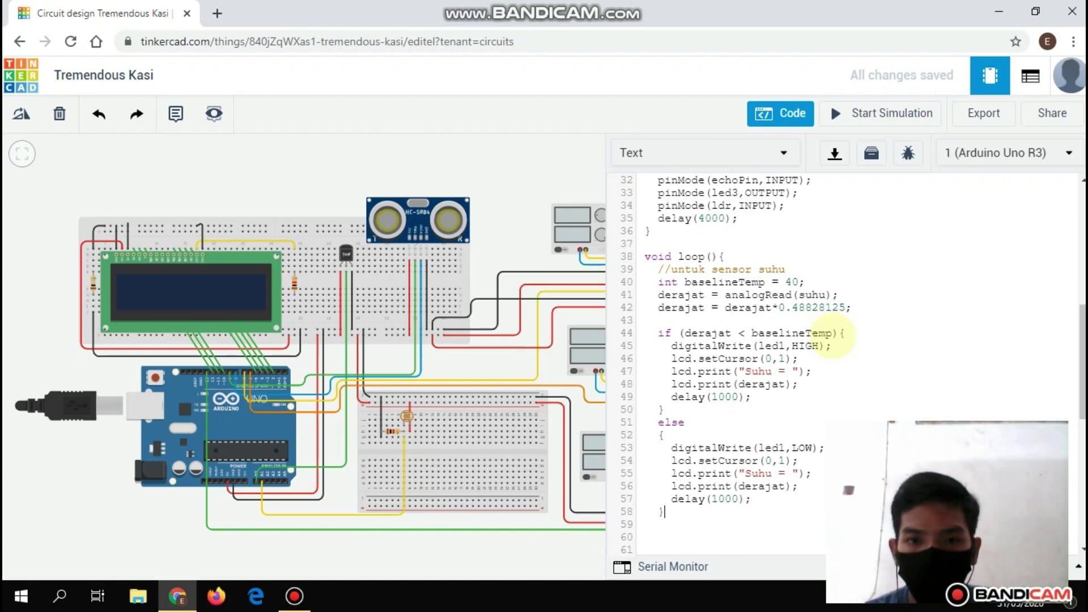
Add the comment "//untuk sensor jarak" below the else block, with blank lines beneath it for the distance sensor code.
{"action": "type", "text": "//untuk se"}
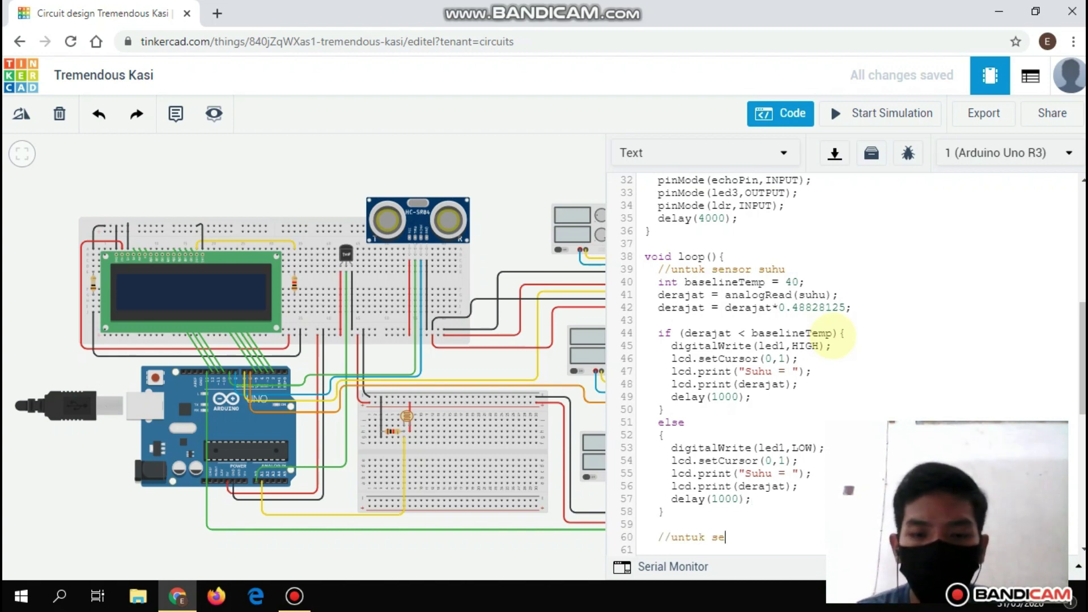
{"action": "type", "text": "nsor jarak"}
{"action": "key", "text": "Return"}
{"action": "key", "text": "Return"}
{"action": "key", "text": "Return"}
{"action": "key", "text": "Return"}
{"action": "key", "text": "Return"}
{"action": "key", "text": "Return"}
{"action": "key", "text": "Return"}
{"action": "key", "text": "Return"}
{"action": "key", "text": "Return"}
{"action": "key", "text": "Return"}
{"action": "key", "text": "Return"}
{"action": "key", "text": "Return"}
{"action": "key", "text": "Return"}
{"action": "key", "text": "Return"}
{"action": "key", "text": "Return"}
{"action": "key", "text": "Return"}
{"action": "key", "text": "Return"}
{"action": "key", "text": "Return"}
{"action": "key", "text": "Return"}
{"action": "key", "text": "Return"}
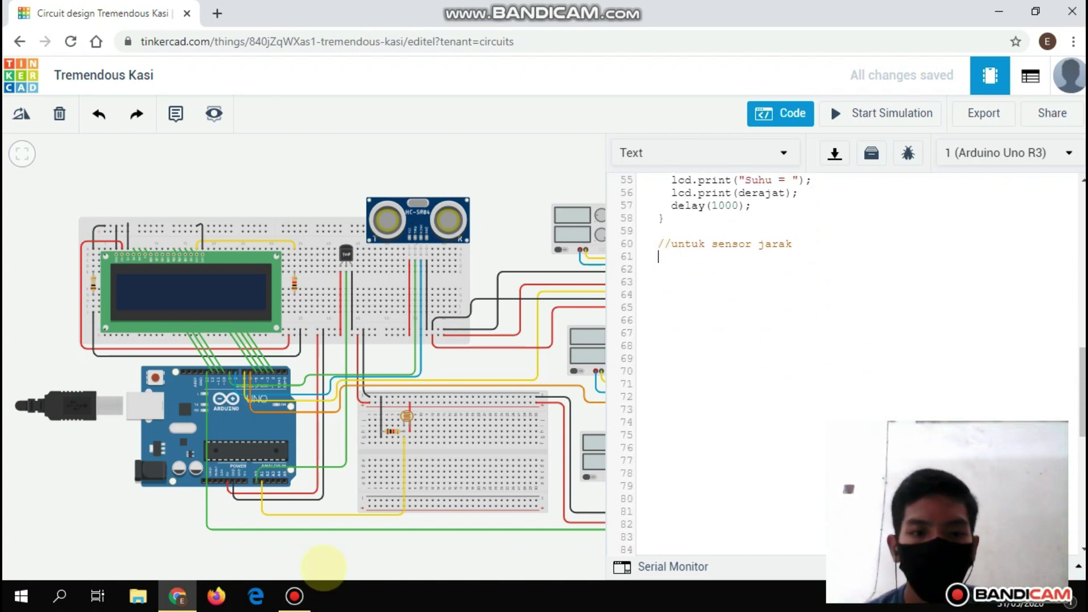
Write the trigger pulse below the comment with "digitalWrite(trigPin,HIGH);", "delayMicroseconds(10);" and "digitalWrite(trigPin,LOW);".
{"action": "type", "text": "digitalWrite(trigPin,HIGH); "}
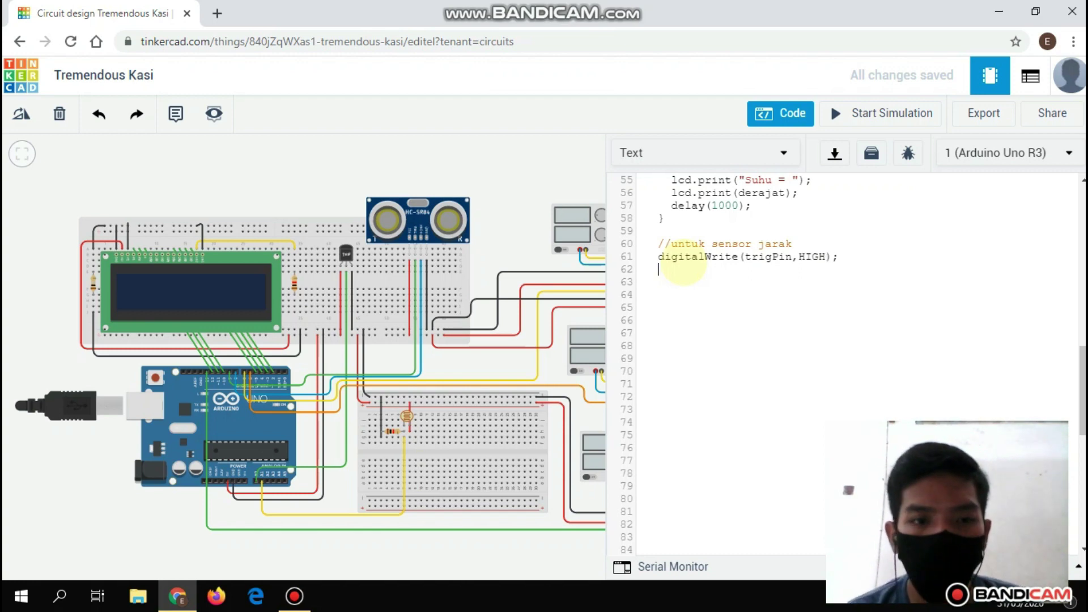
{"action": "type", "text": "delayMicro"}
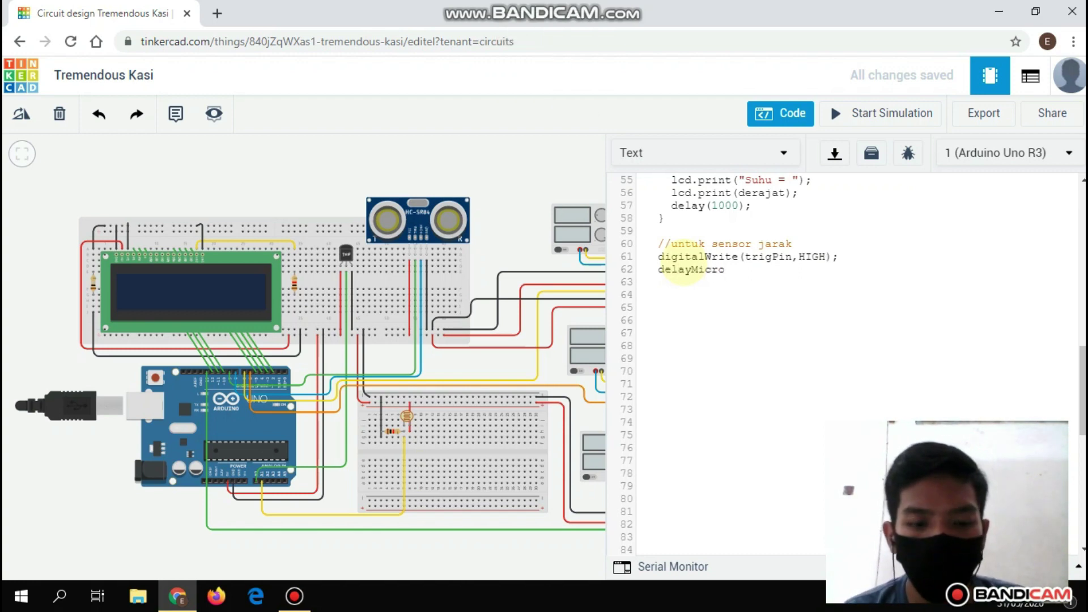
{"action": "type", "text": "seconds(10); "}
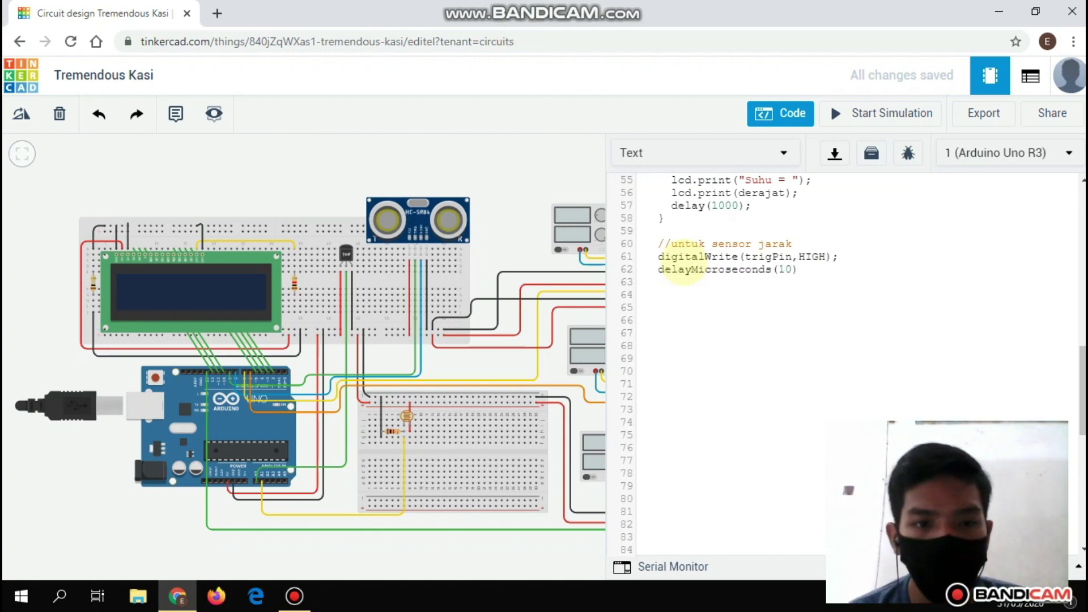
{"action": "type", "text": "dig"}
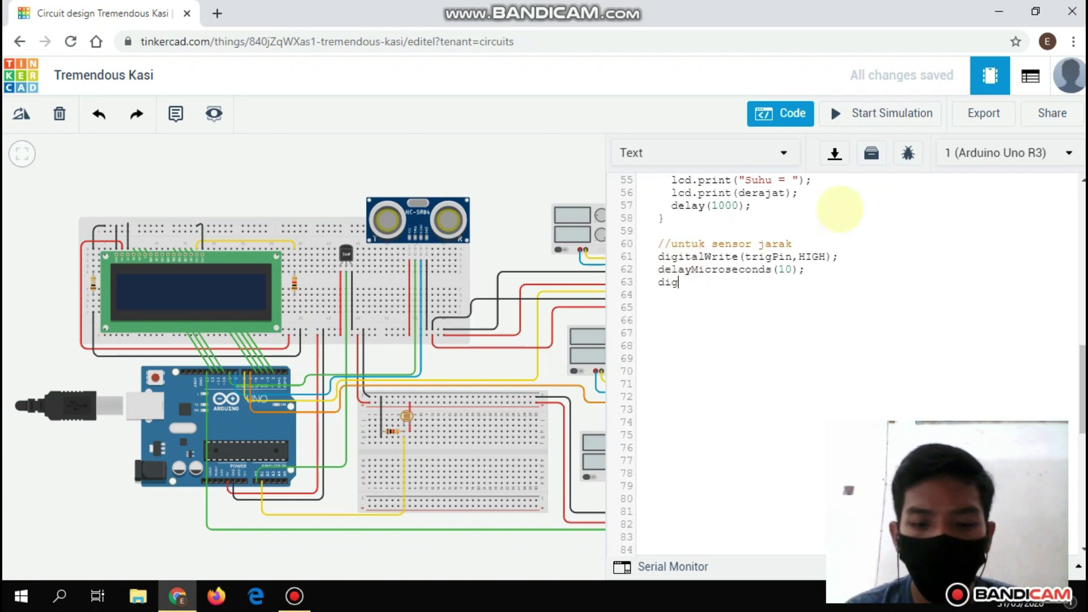
{"action": "type", "text": "italWrite(trigPin,LO"}
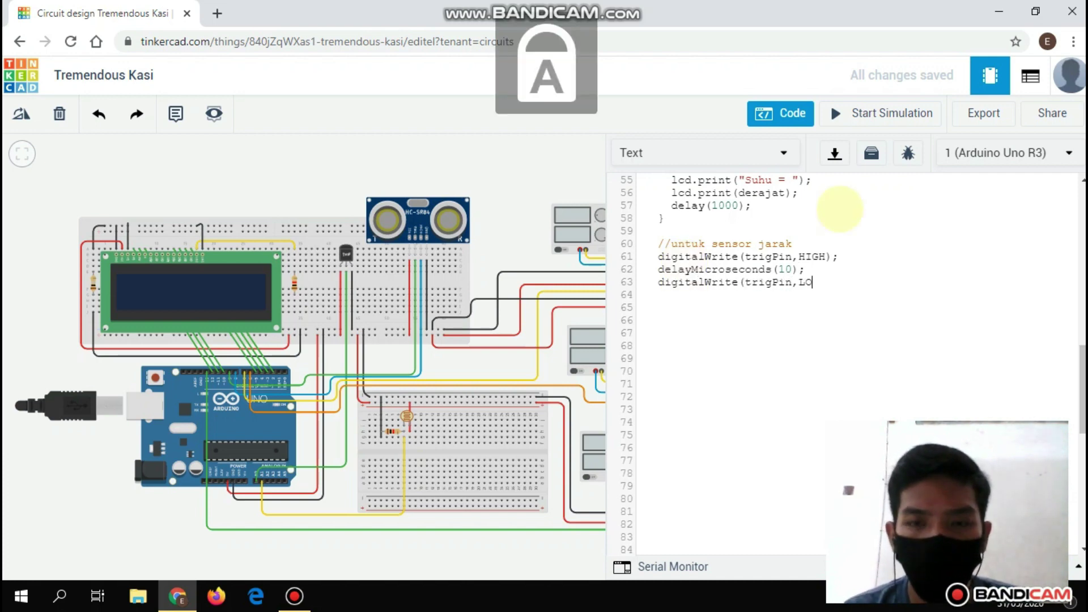
{"action": "type", "text": "W); durasi "}
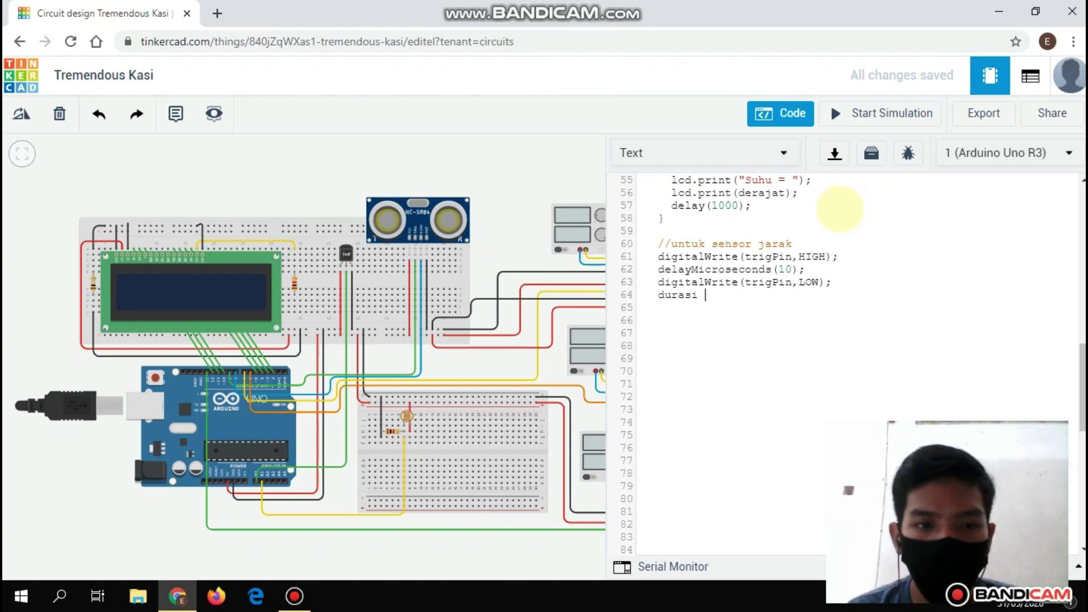
Read the echo with "durasi = pulseIn(echoPin,HIGH);" and calculate the distance with "jarak=durasi*0.034/2;".
{"action": "type", "text": "= pulseIn(echo"}
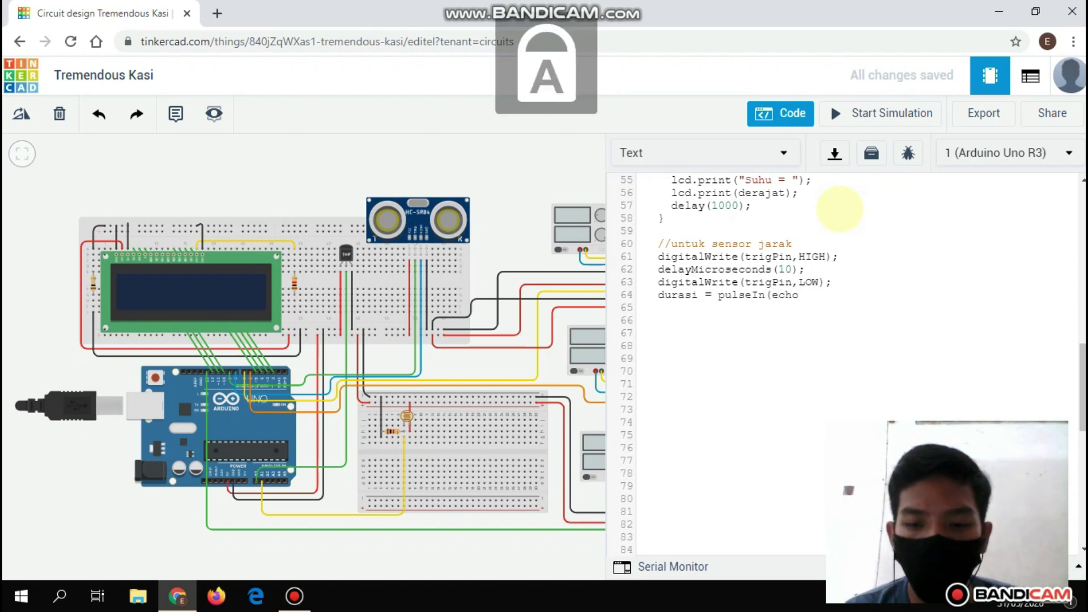
{"action": "type", "text": "Pin,HIGH);"}
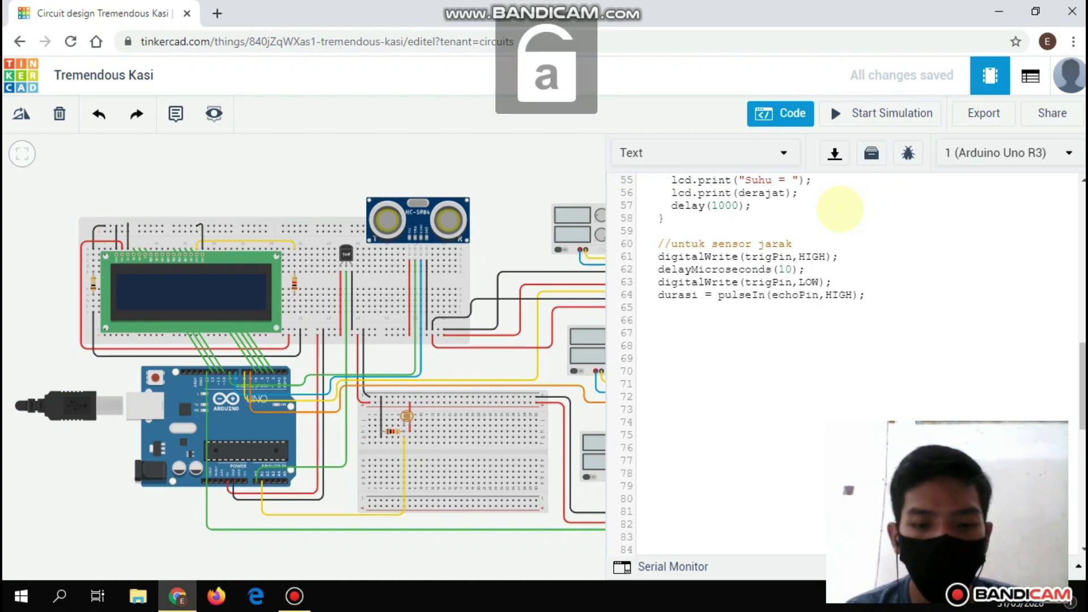
{"action": "key", "text": "Return"}
{"action": "type", "text": "jarak=durasi*"}
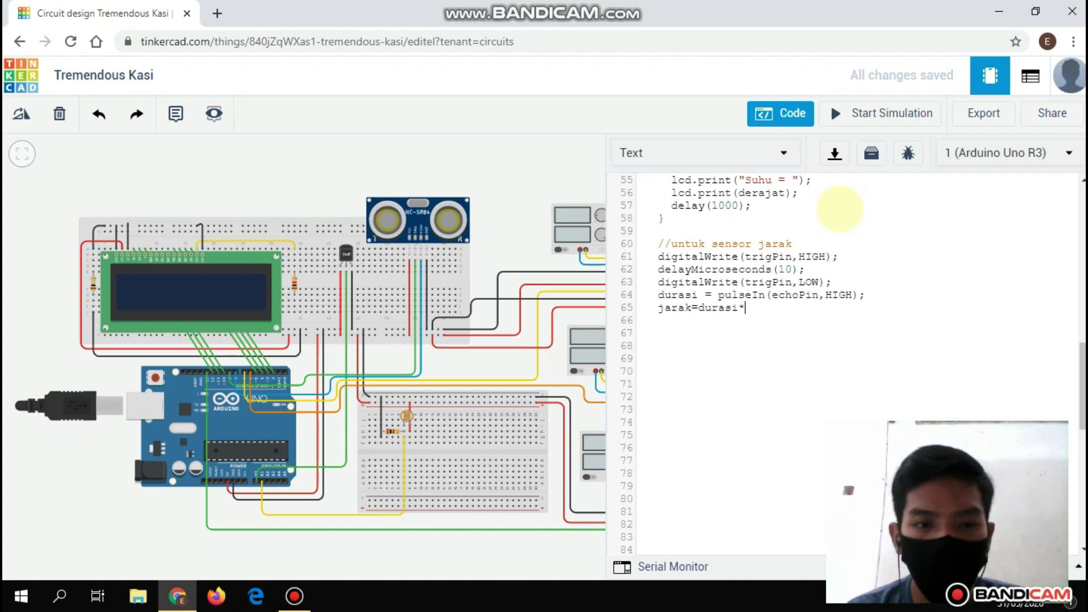
{"action": "type", "text": "0.034/2;"}
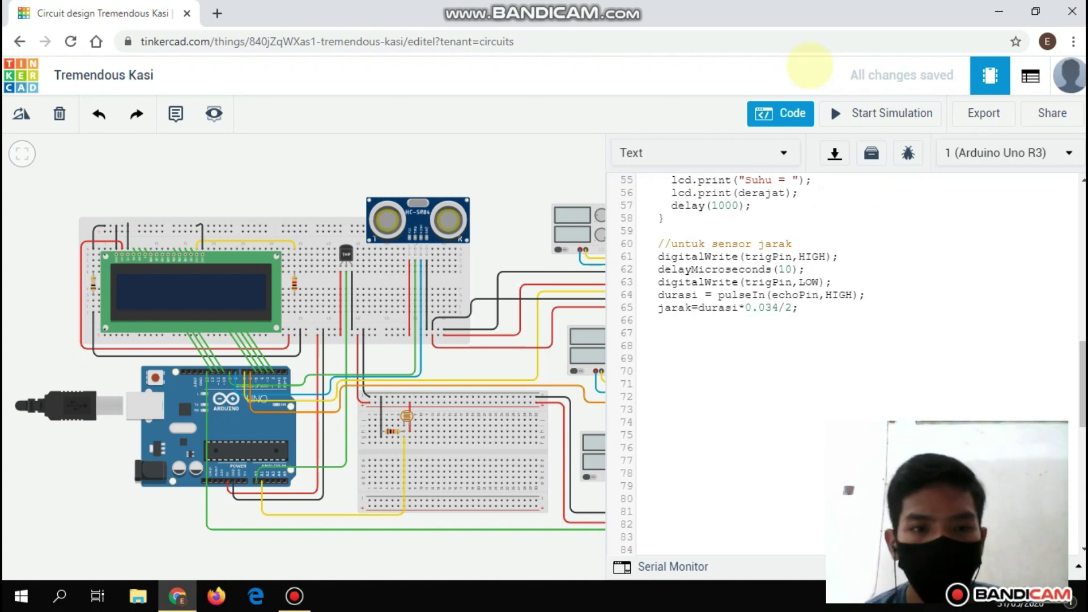
Start an "if (jarak <=100)" block below the distance calculation, with "digitalWrite(led2,HIGH);" as its first statement.
{"action": "key", "text": "Return"}
{"action": "type", "text": "if (j"}
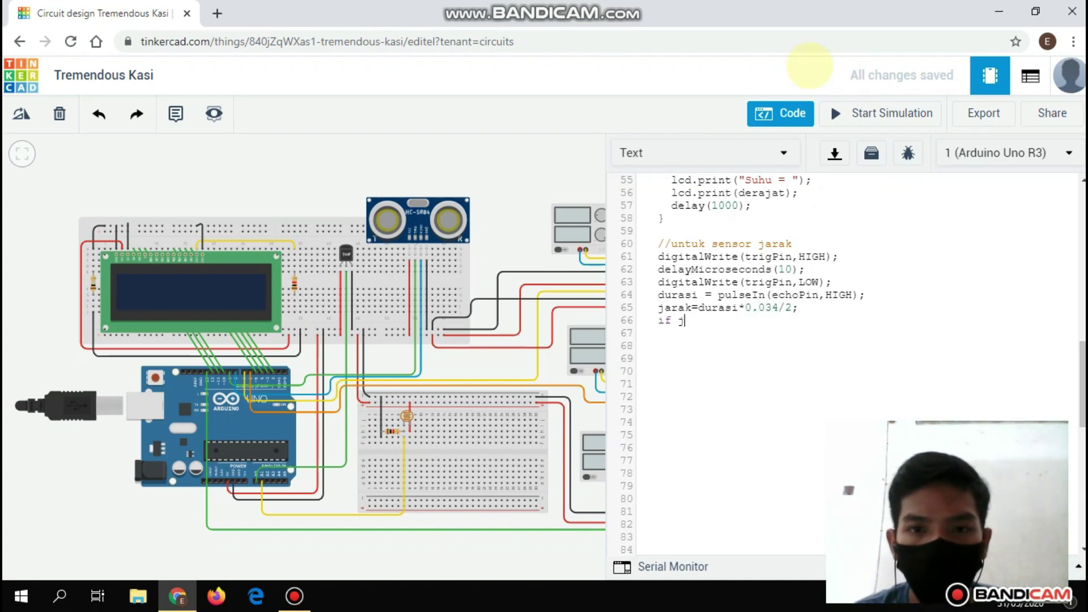
{"action": "type", "text": "arak <=100)"}
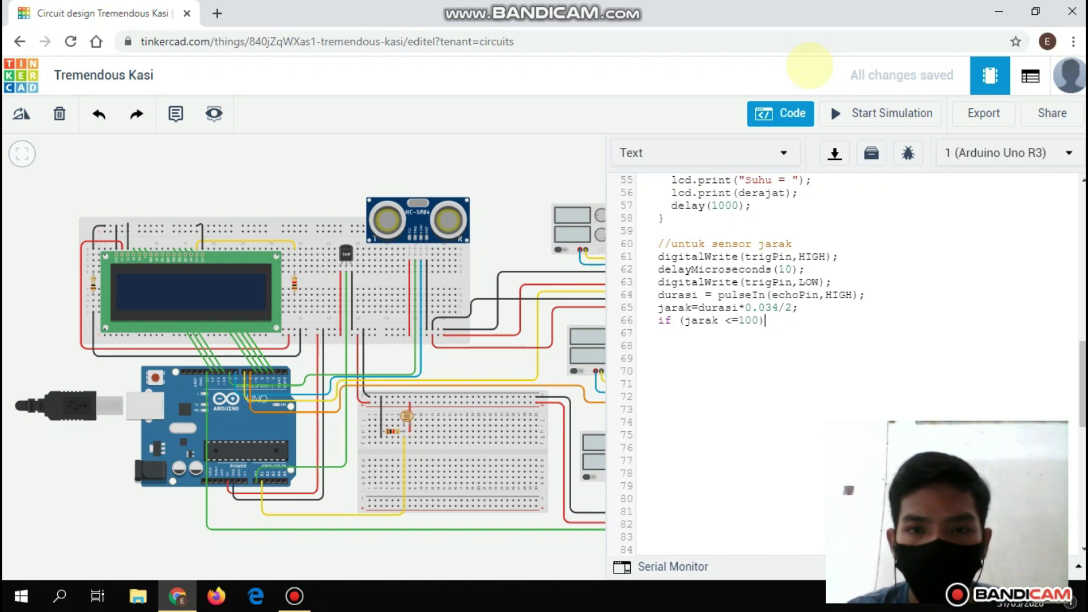
{"action": "key", "text": "Return"}
{"action": "type", "text": "{"}
{"action": "key", "text": "Return"}
{"action": "type", "text": "digital"}
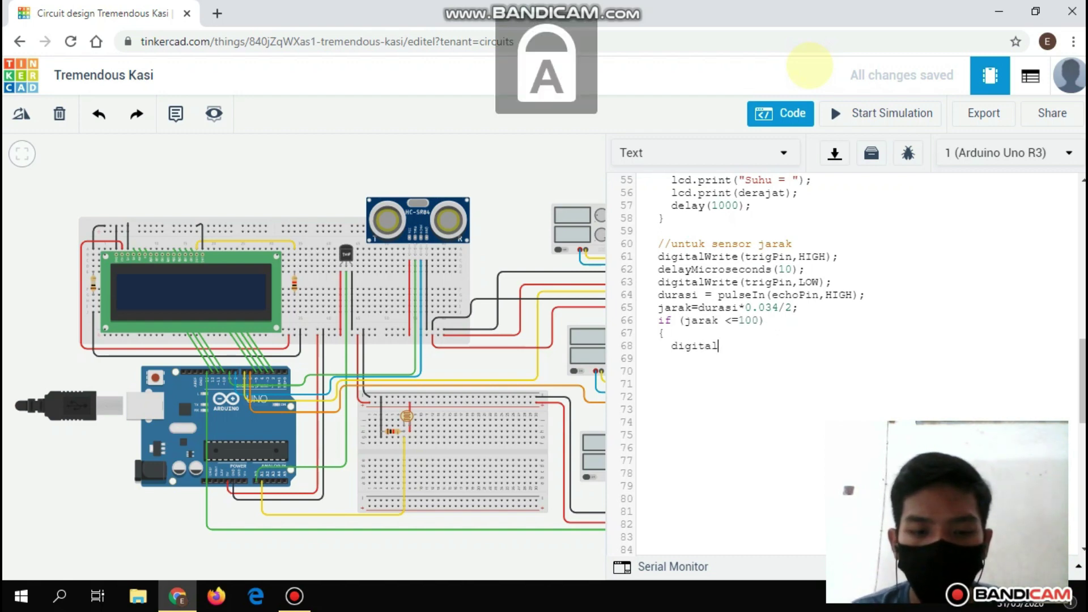
{"action": "type", "text": "Write(led"}
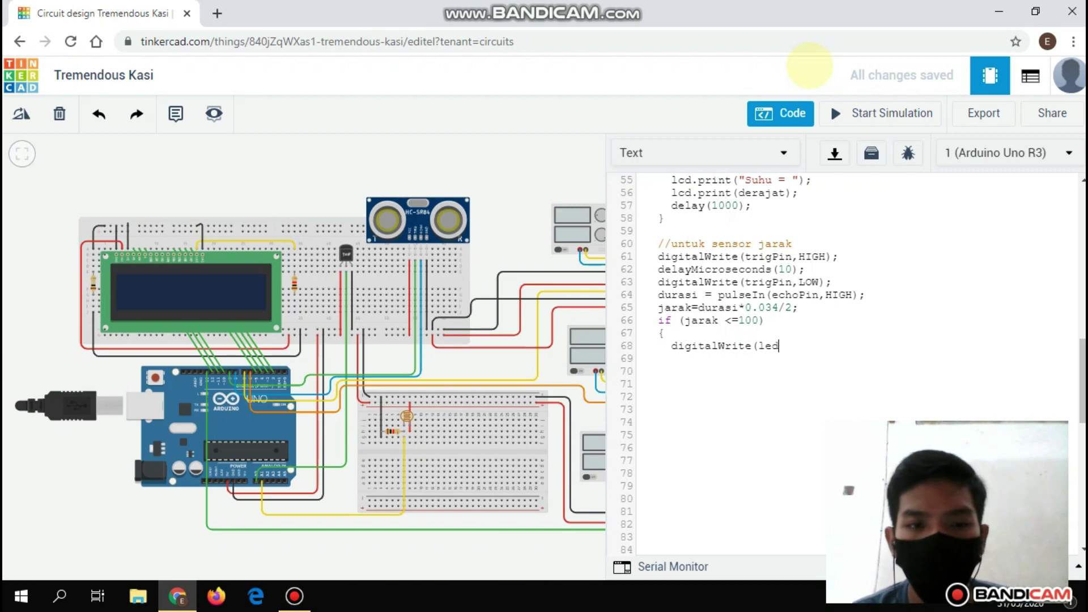
{"action": "type", "text": "2,HIGH);"}
{"action": "key", "text": "Return"}
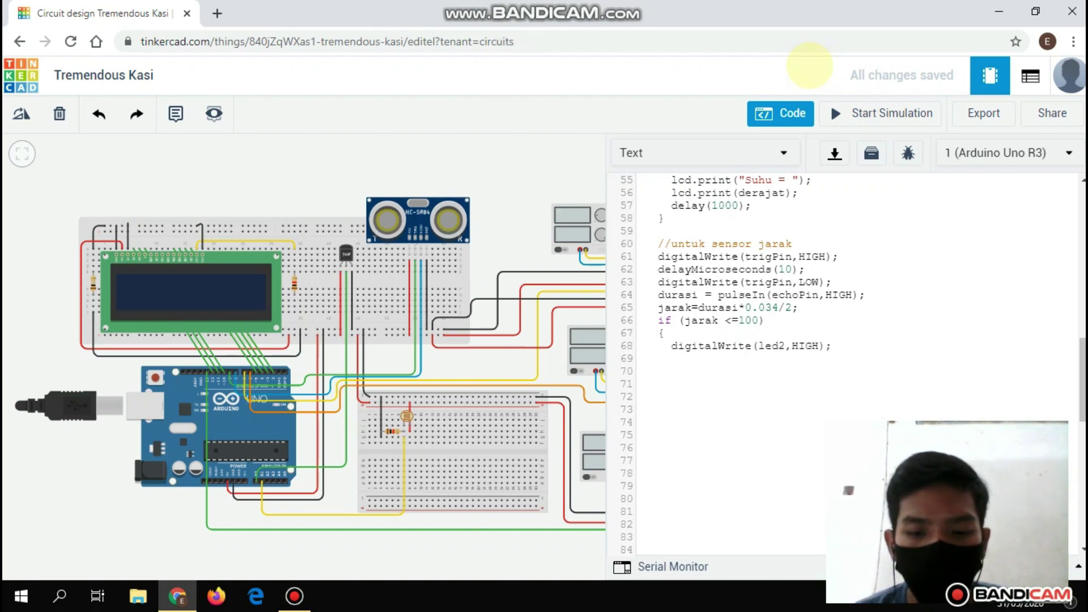
Show the distance on the LCD with "lcd.setCursor(0,0);", "lcd.print("Jarak = ");" and "lcd.print(jarak);" in the distance if block.
{"action": "type", "text": "lcd.se"}
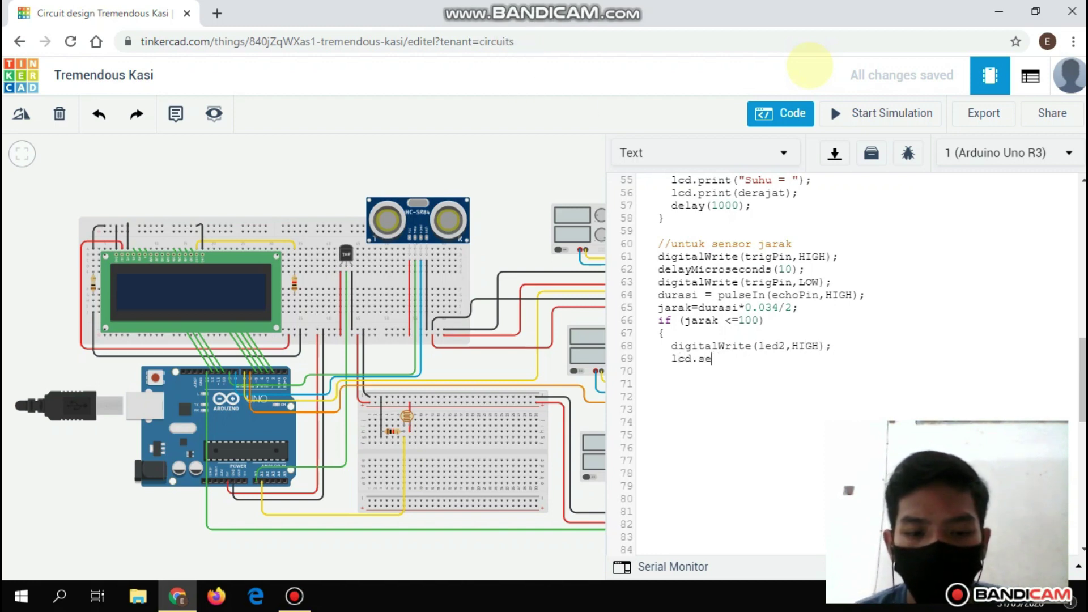
{"action": "type", "text": "tCur"}
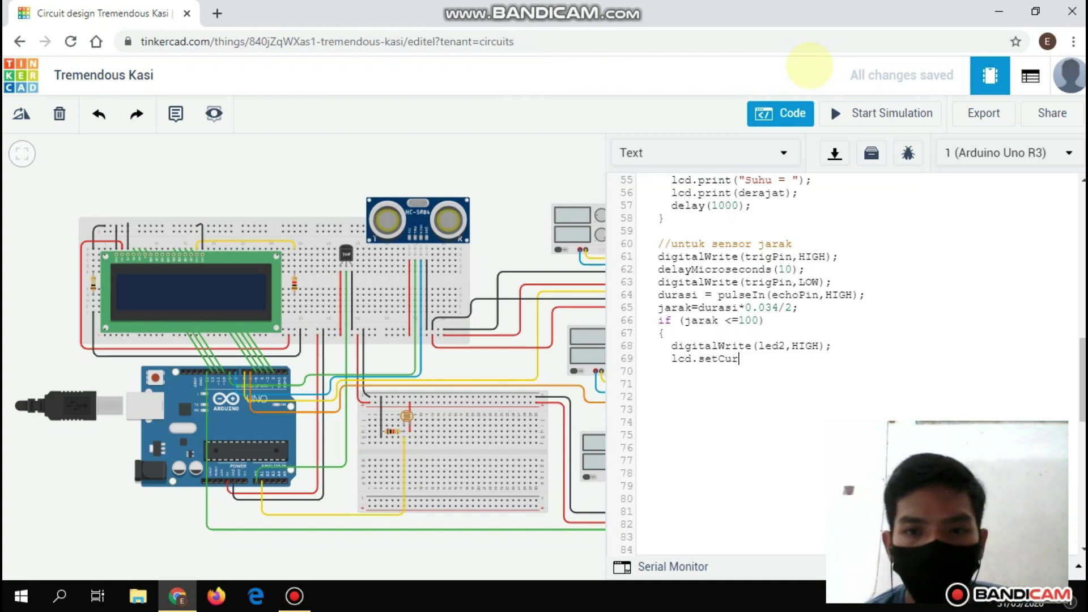
{"action": "type", "text": "sor(0,0);"}
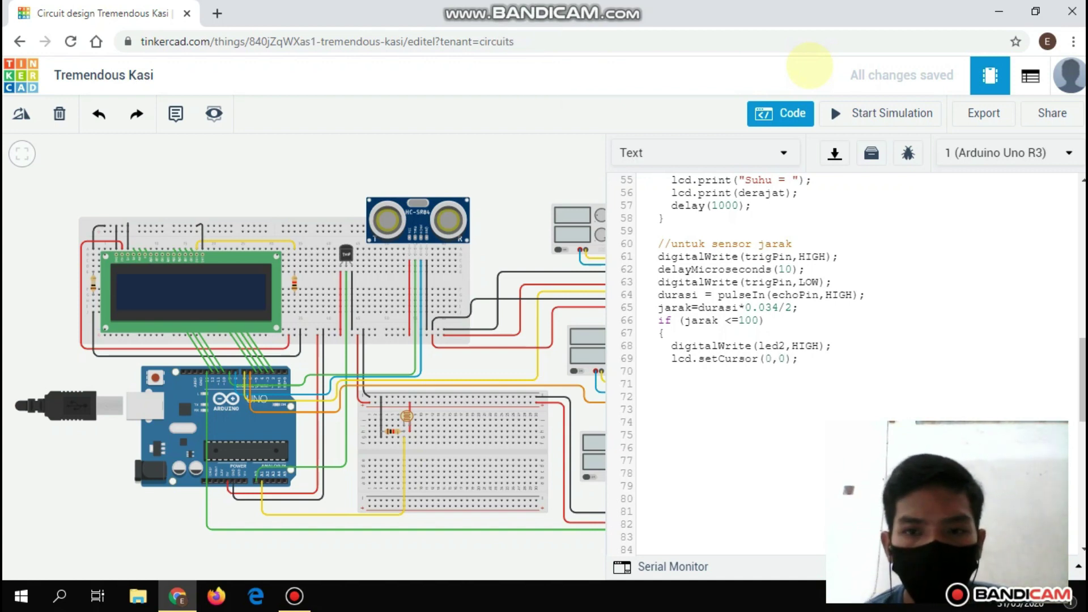
{"action": "key", "text": "Return"}
{"action": "type", "text": "lcd.prin"}
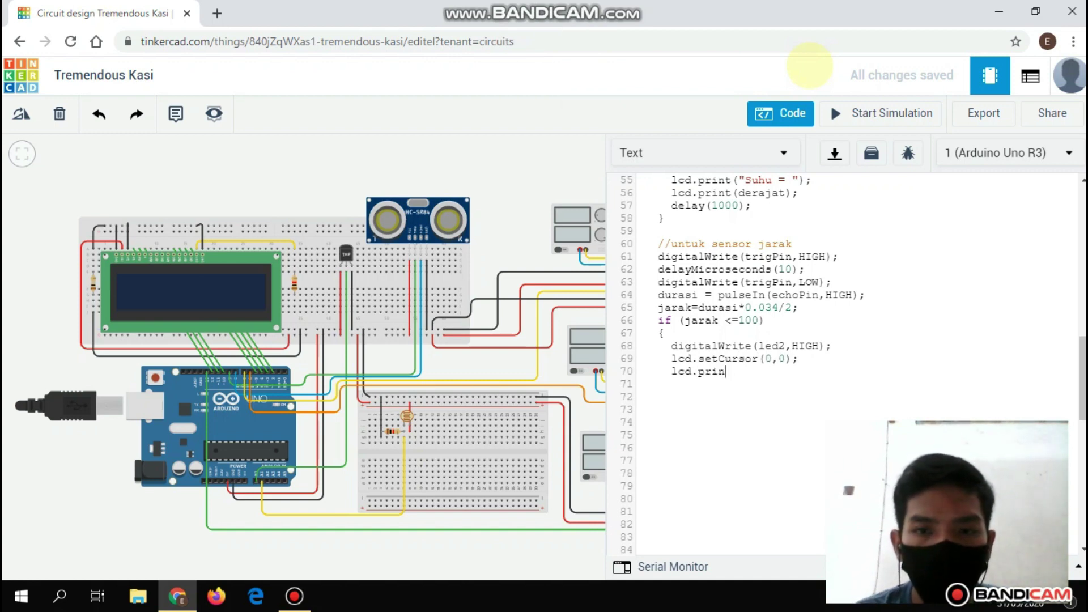
{"action": "type", "text": "t(\"Jarak = \");"}
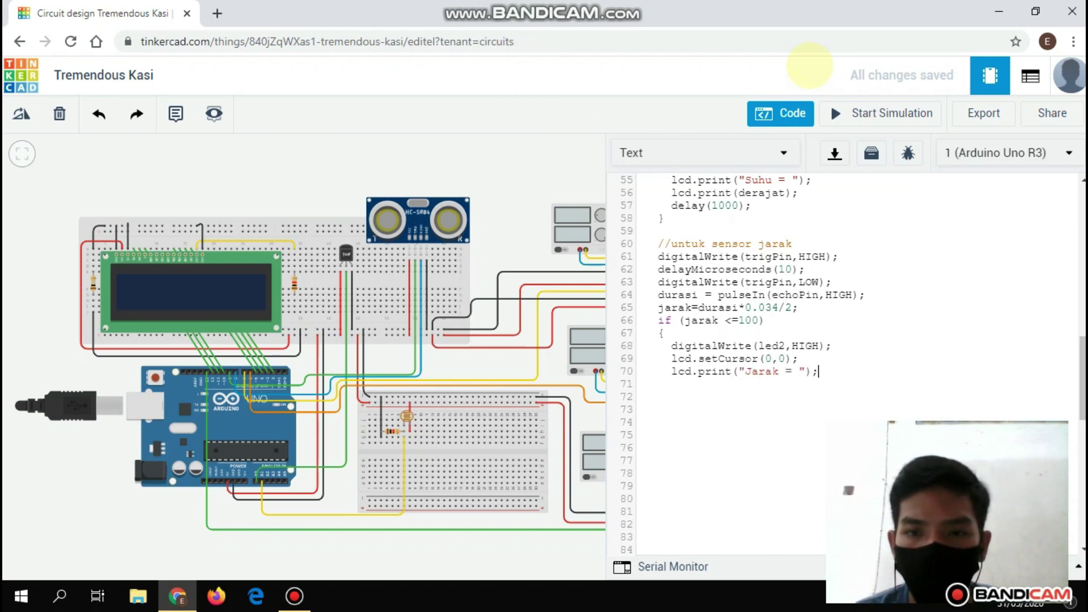
{"action": "key", "text": "Return"}
{"action": "type", "text": "lcd.print"}
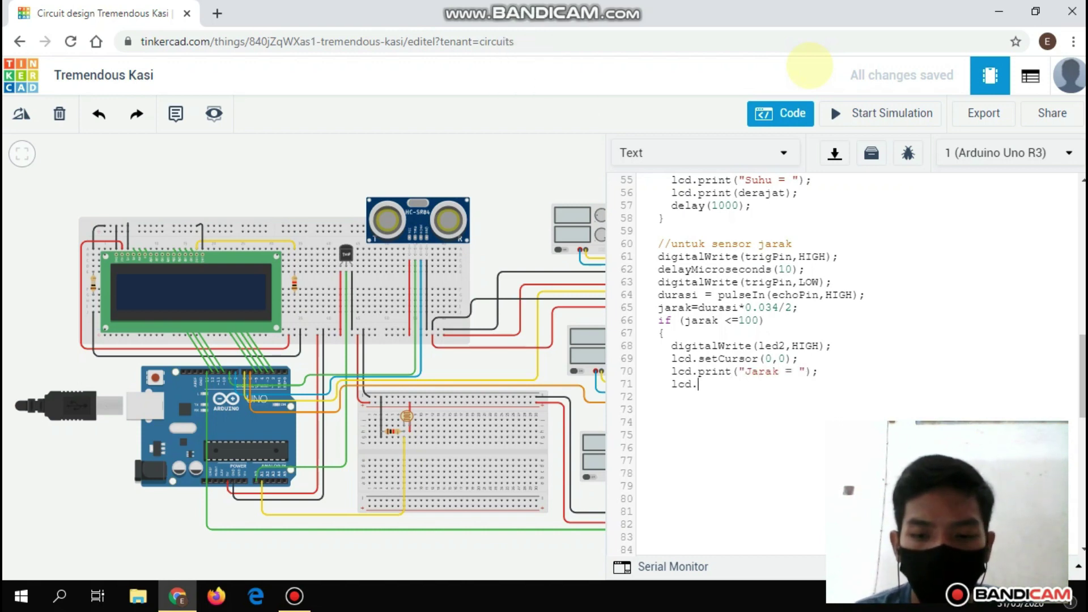
{"action": "type", "text": "rak"}
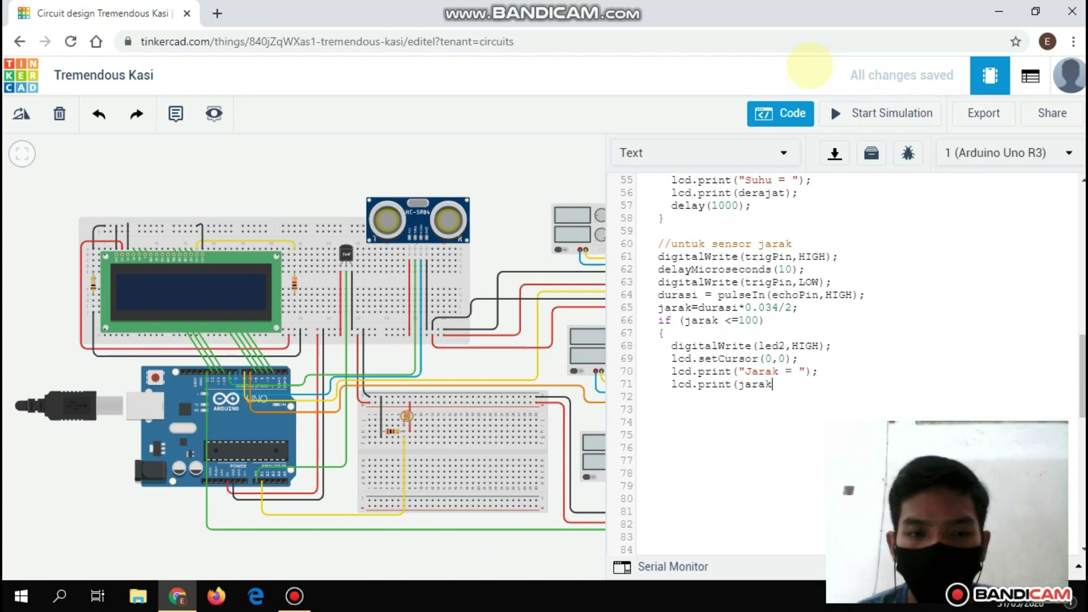
{"action": "type", "text": "); "}
Finish the distance if block with "delay(jarak);" and a closing brace.
{"action": "type", "text": "delay"}
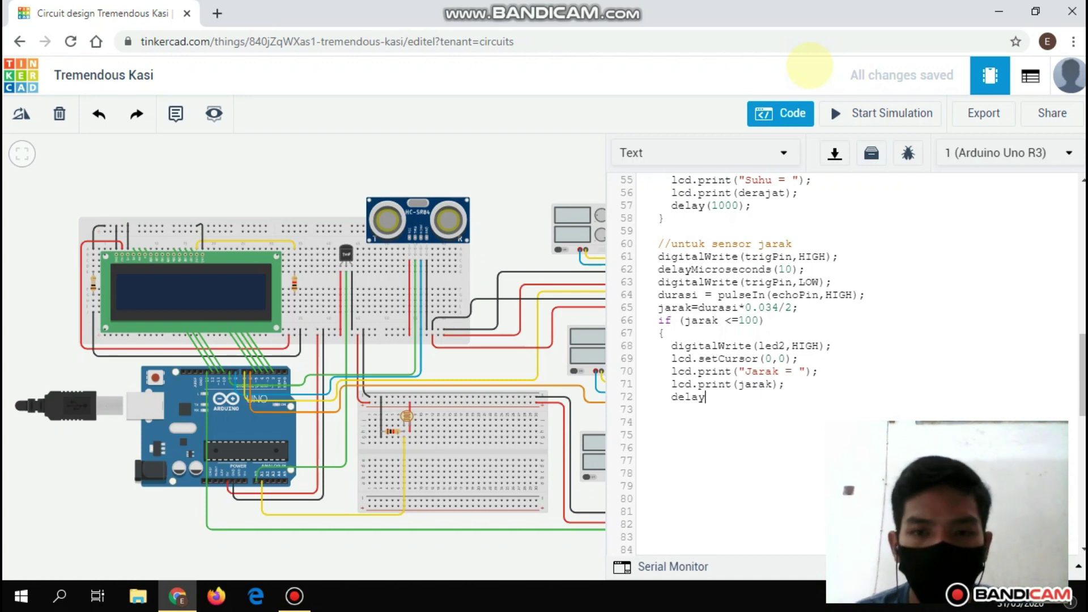
{"action": "type", "text": "(jarak);"}
{"action": "key", "text": "Return"}
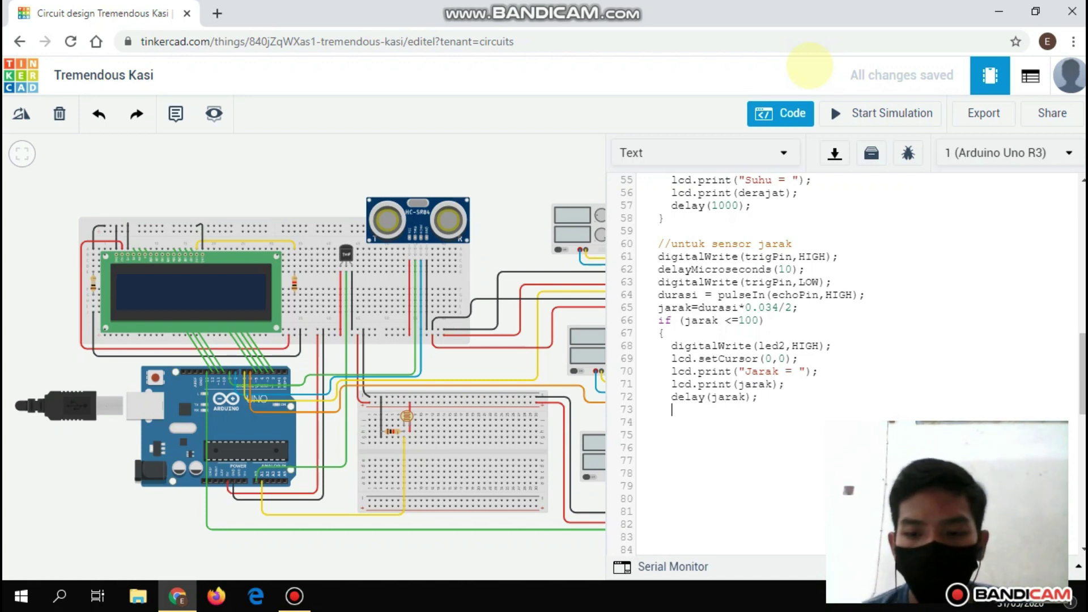
{"action": "type", "text": "} "}
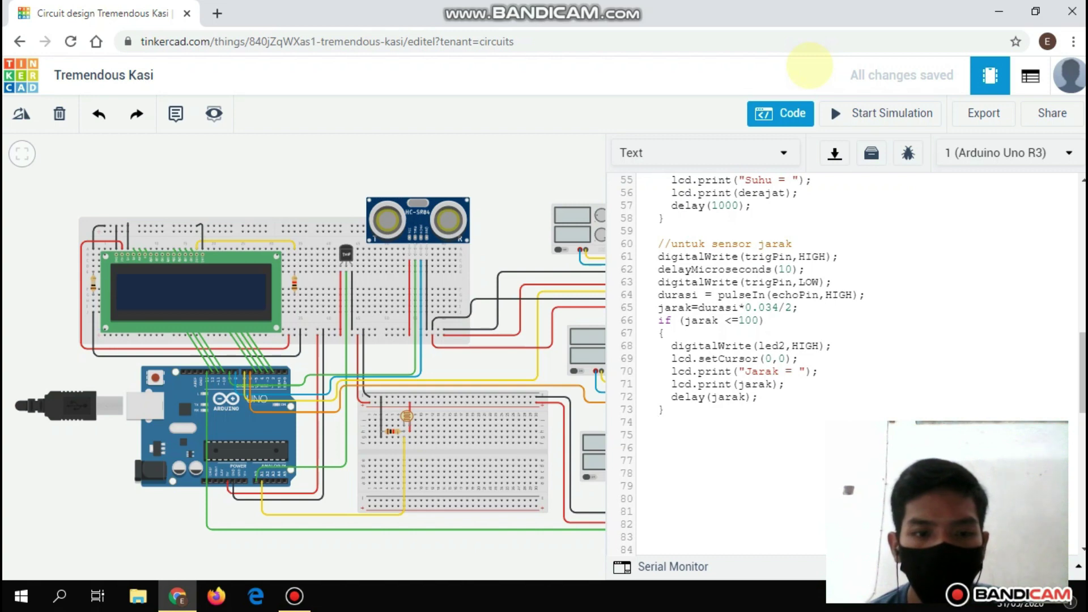
Start an "else" block below the distance if block, with "digitalWrite(led2,LOW);" as its first statement.
{"action": "type", "text": "else "}
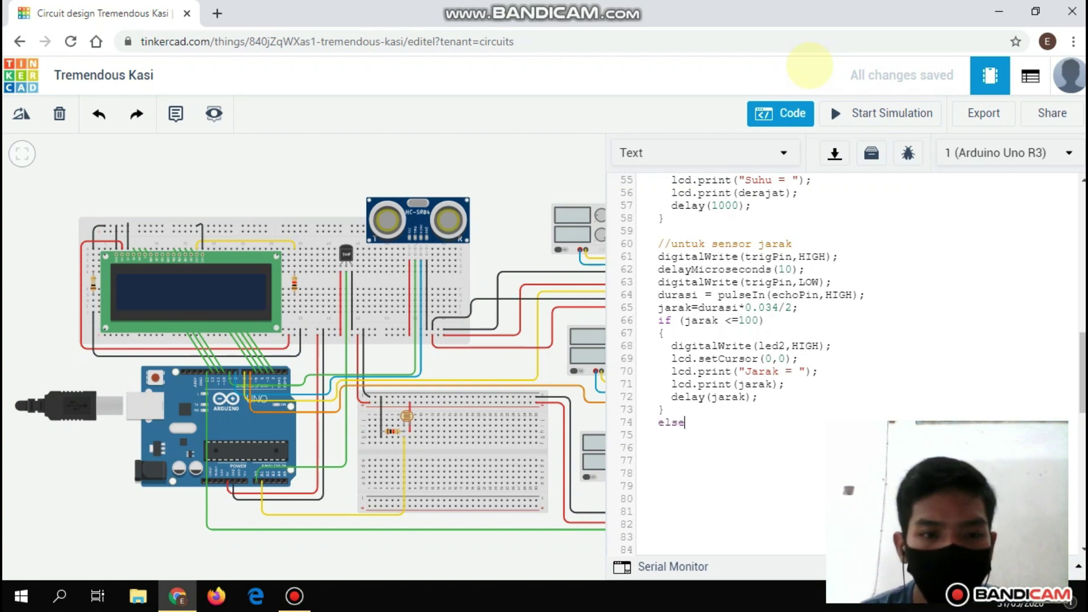
{"action": "type", "text": "{   digital"}
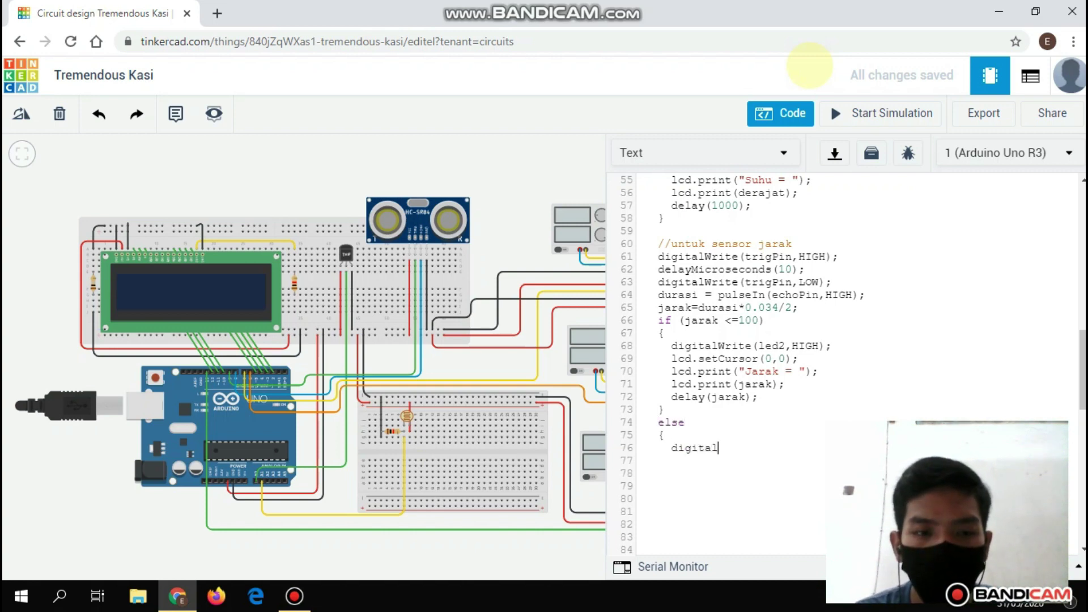
{"action": "type", "text": "Write(led2,LOW);"}
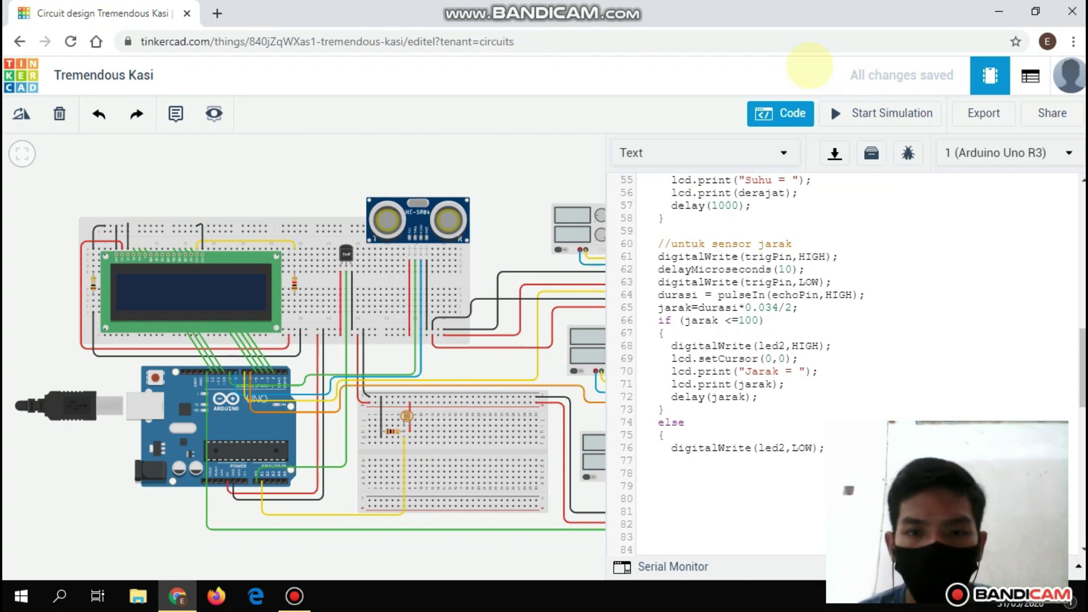
{"action": "key", "text": "Return"}
Complete the distance else block with "lcd.setCursor(0,0);", "lcd.print("Jarak = ");", "lcd.print(jarak);", "delay(jarak);" and a closing brace.
{"action": "type", "text": "}cd.setCurs"}
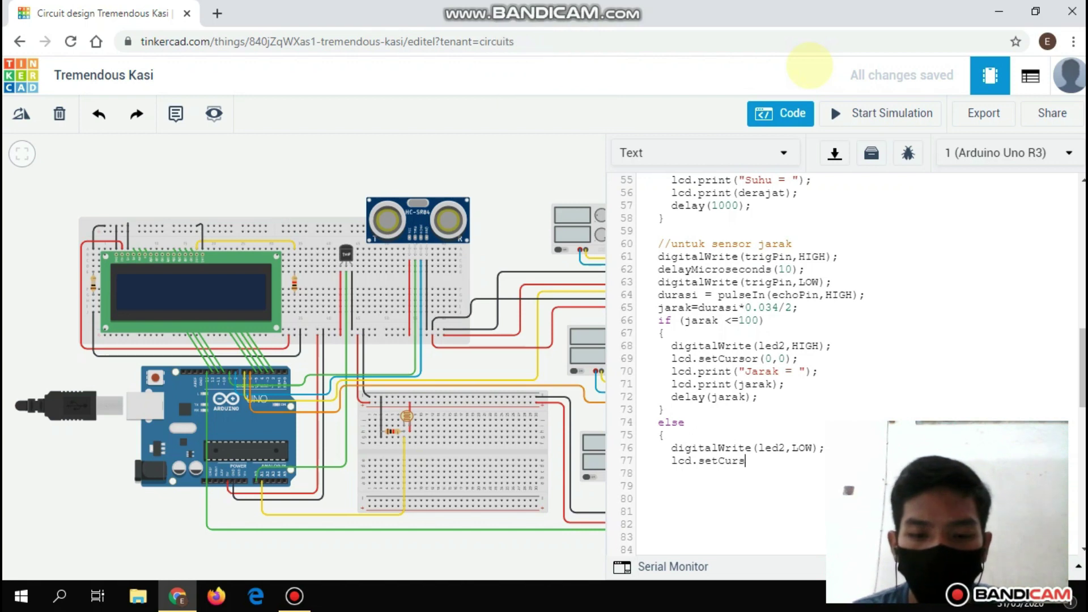
{"action": "type", "text": "or(0,0"}
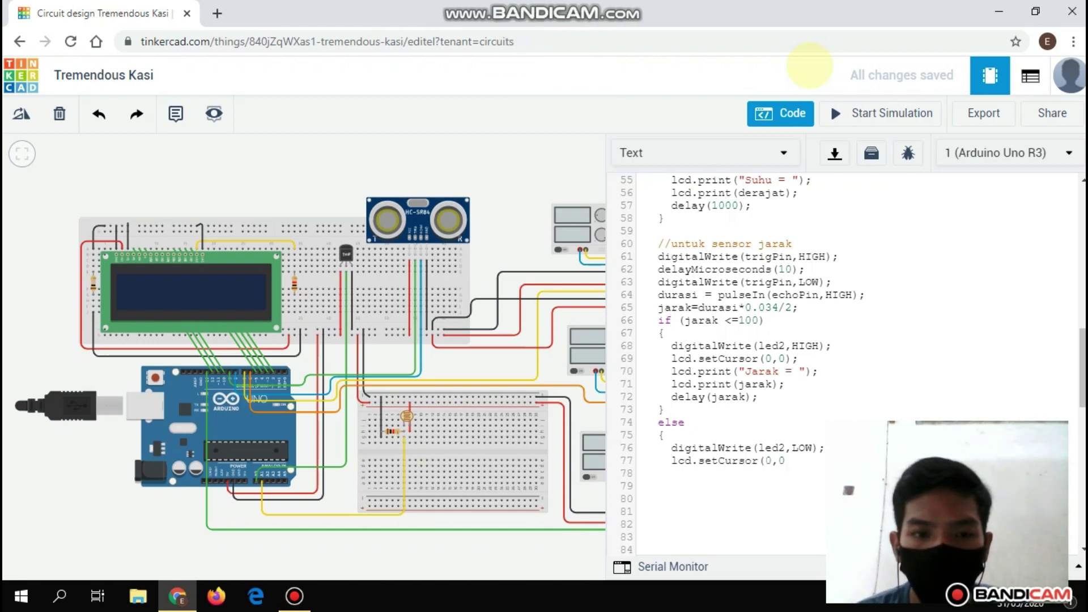
{"action": "type", "text": "lcd."}
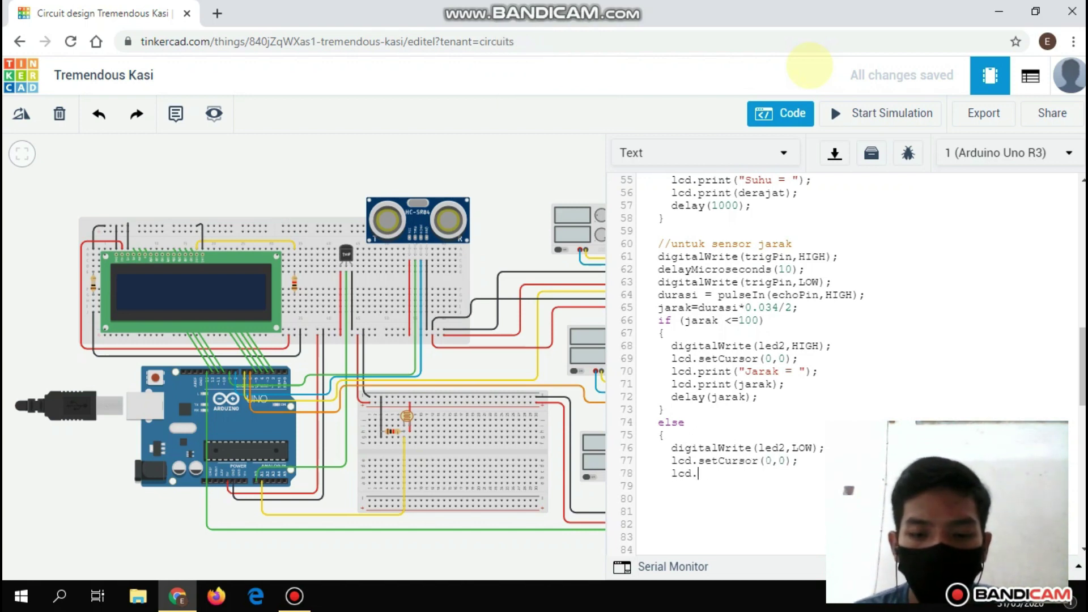
{"action": "type", "text": "print(\"Jarak ="}
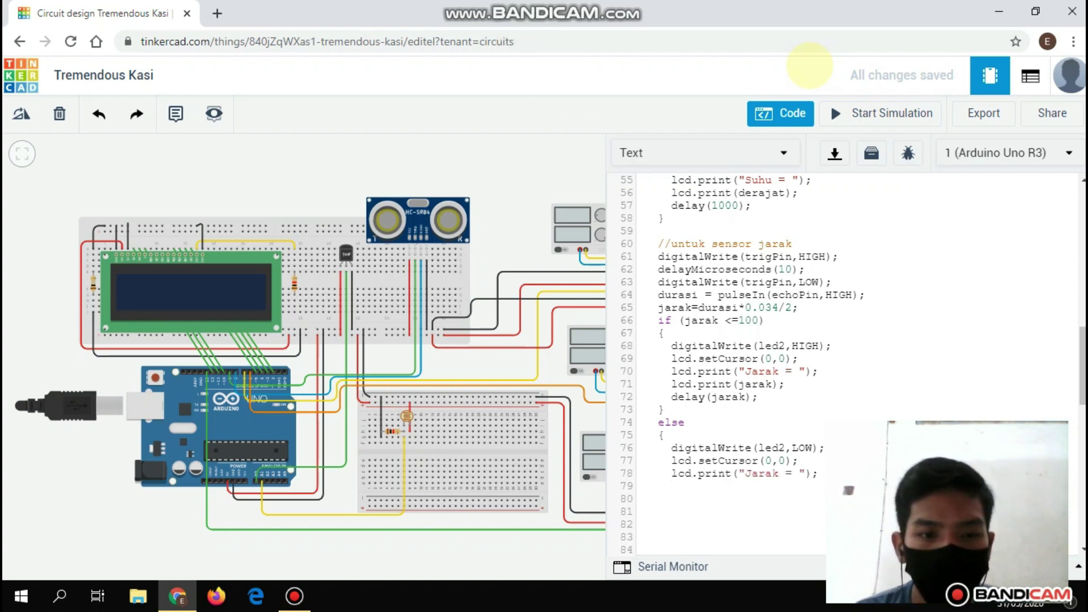
{"action": "type", "text": "lcd.print(jarak);"}
{"action": "key", "text": "Return"}
{"action": "type", "text": "del"}
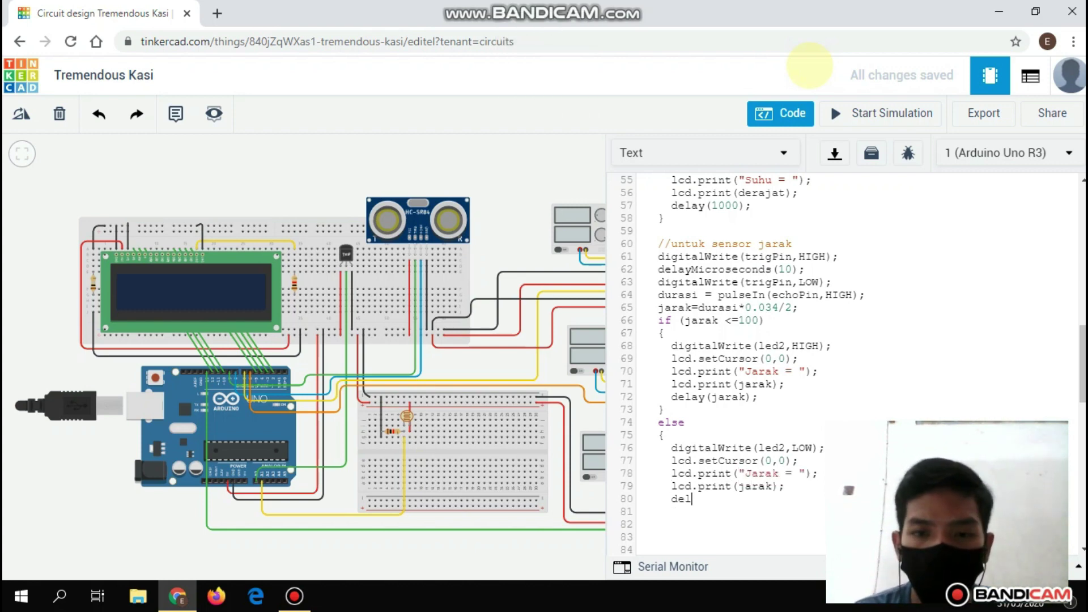
{"action": "type", "text": "ay(jarak);"}
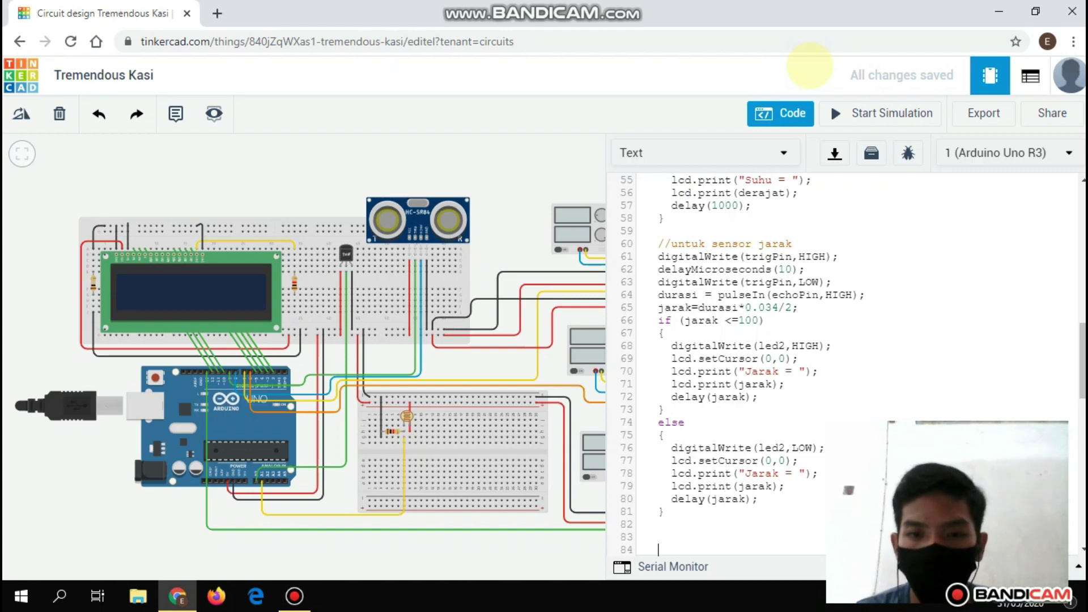
Below the distance code, add the comment "//untuk sensor cahaya" and read the light sensor with "int ldrStatus = analogRead(ldr);".
{"action": "key", "text": "Down"}
{"action": "key", "text": "Down"}
{"action": "key", "text": "Down"}
{"action": "key", "text": "Down"}
{"action": "key", "text": "Down"}
{"action": "key", "text": "Down"}
{"action": "key", "text": "Down"}
{"action": "key", "text": "Down"}
{"action": "key", "text": "Down"}
{"action": "key", "text": "Down"}
{"action": "key", "text": "Down"}
{"action": "key", "text": "Down"}
{"action": "key", "text": "Down"}
{"action": "key", "text": "Down"}
{"action": "key", "text": "Down"}
{"action": "key", "text": "Down"}
{"action": "key", "text": "Up"}
{"action": "key", "text": "Up"}
{"action": "key", "text": "Up"}
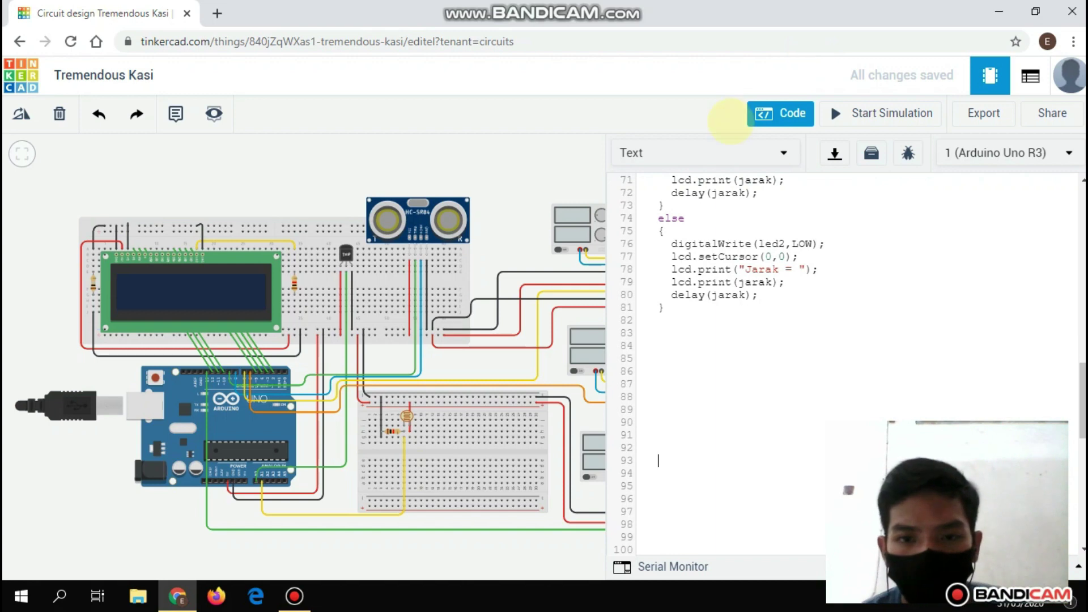
{"action": "left_click", "coordinate": [658, 345]}
{"action": "type", "text": "//"}
{"action": "left_click", "coordinate": [659, 320]}
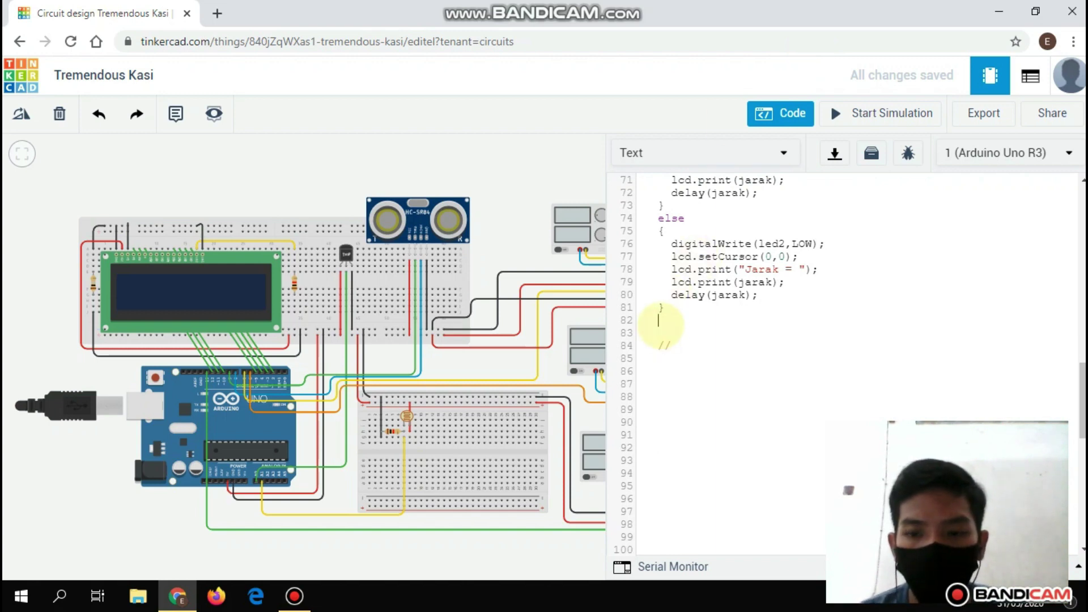
{"action": "key", "text": "BackSpace"}
{"action": "left_click", "coordinate": [675, 335]}
{"action": "type", "text": "untuk sen"}
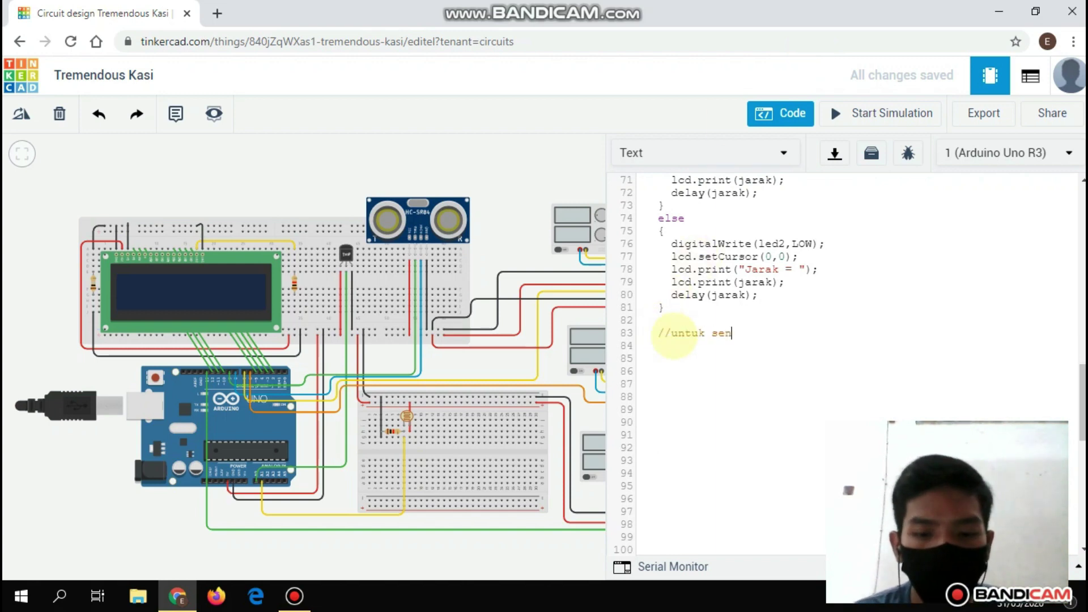
{"action": "type", "text": "sor cahaya"}
{"action": "key", "text": "Return"}
{"action": "type", "text": "int ld"}
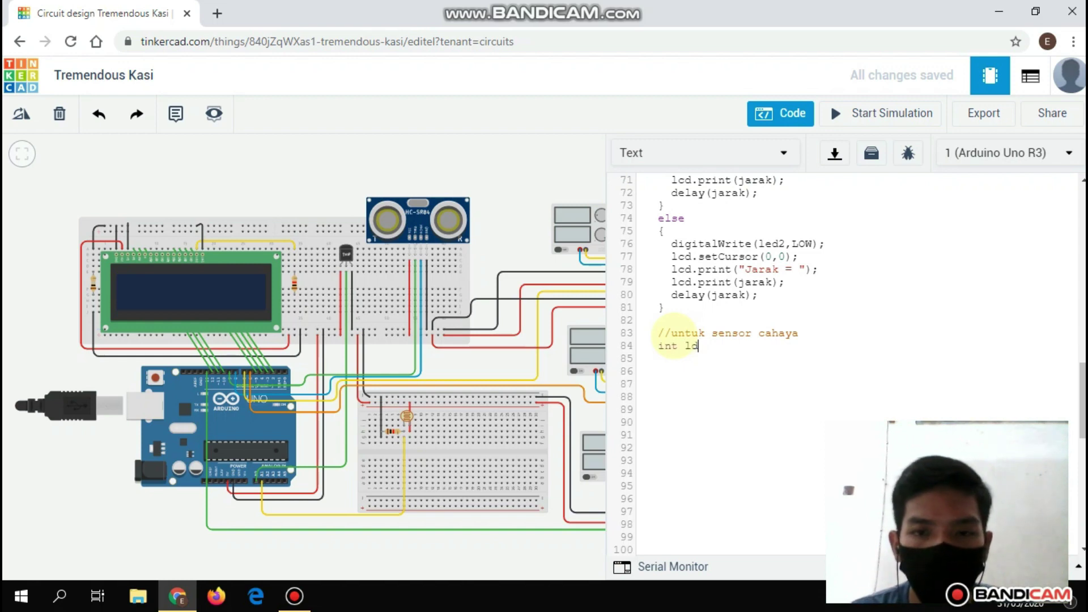
{"action": "type", "text": "rStatus = analogRead"}
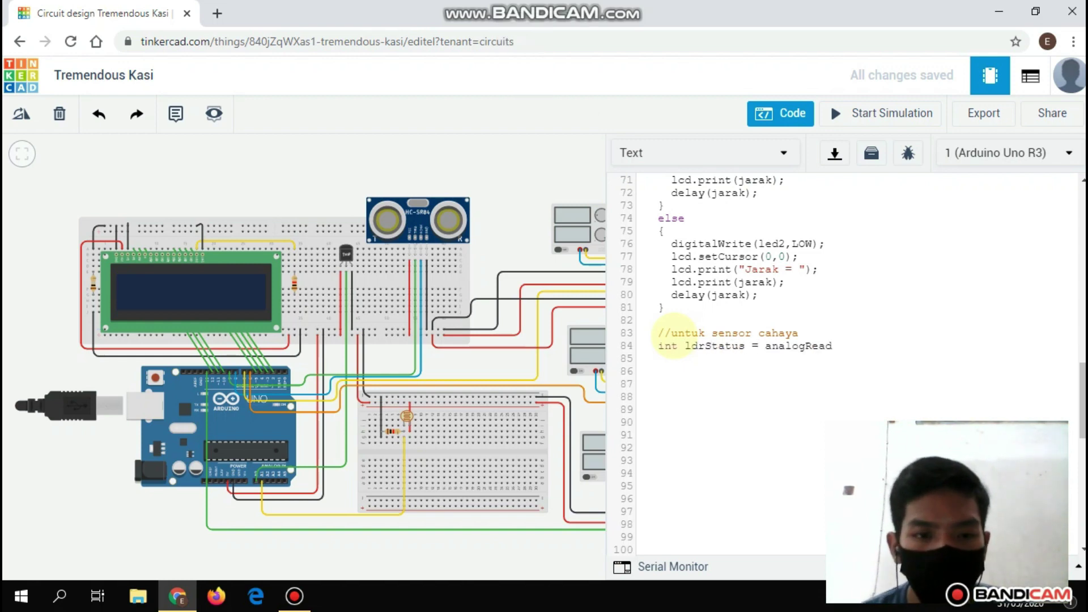
{"action": "type", "text": "(ldr); if ("}
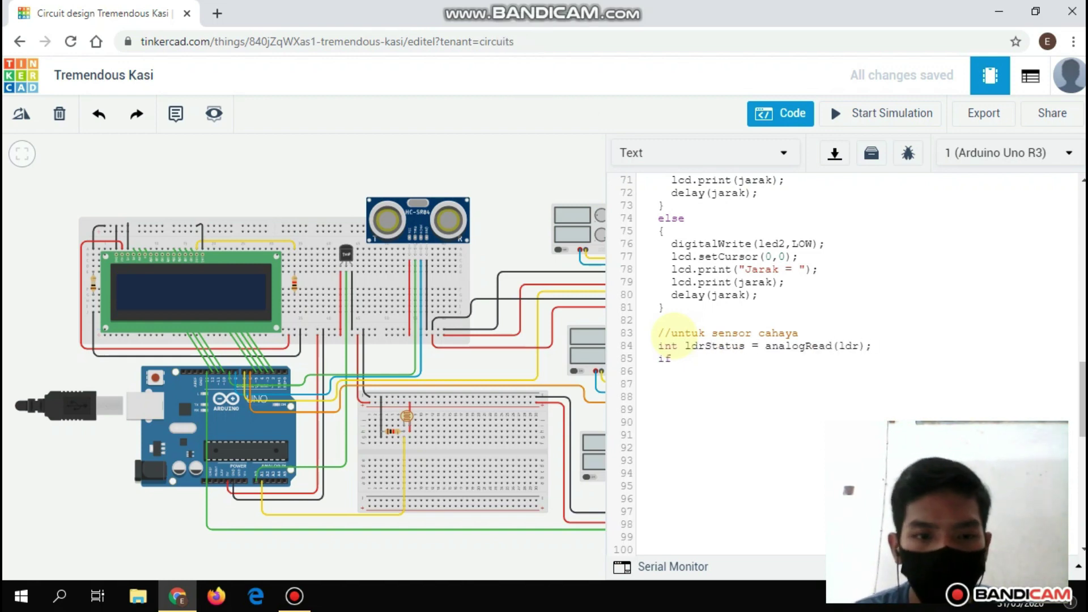
Write an "if (ldrStatus <=200)" block below the light reading, with "digitalWrite(led3,HIGH);" as its first statement.
{"action": "type", "text": "ldrStatus"}
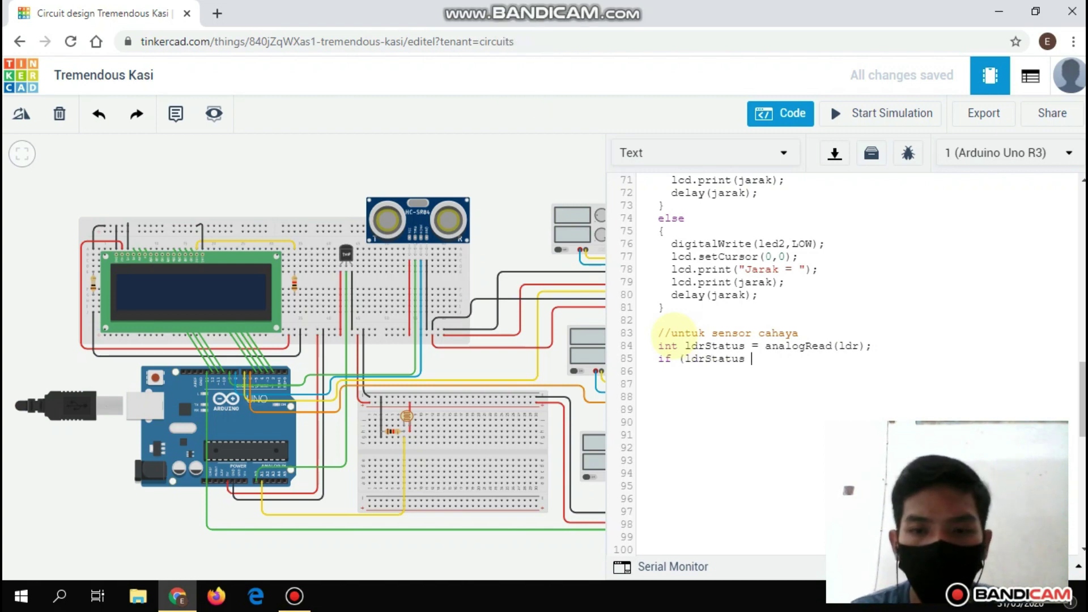
{"action": "type", "text": " <=200) "}
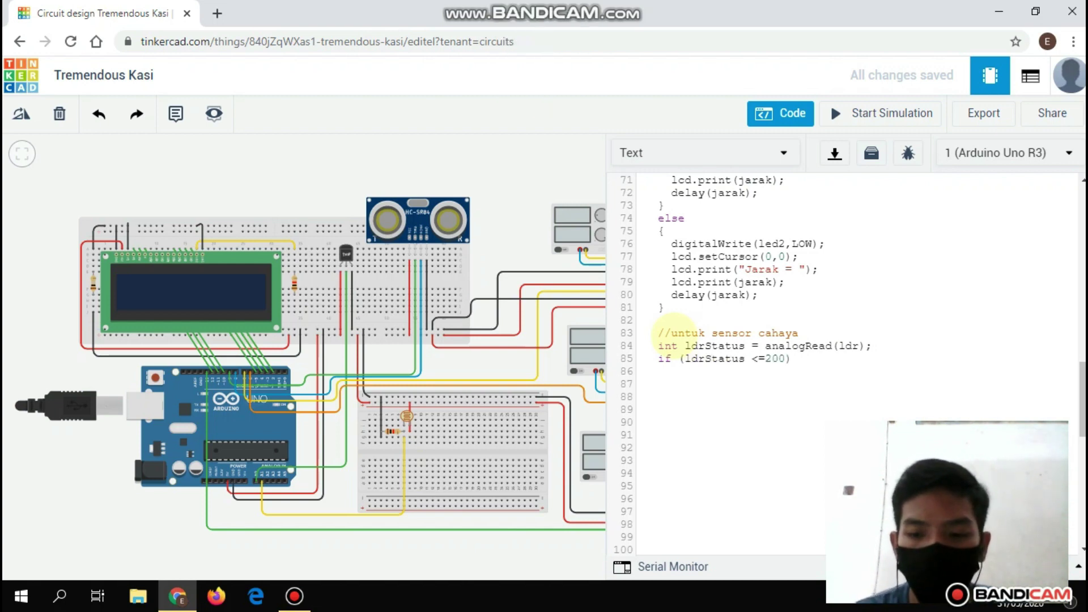
{"action": "type", "text": "{"}
{"action": "key", "text": "Return"}
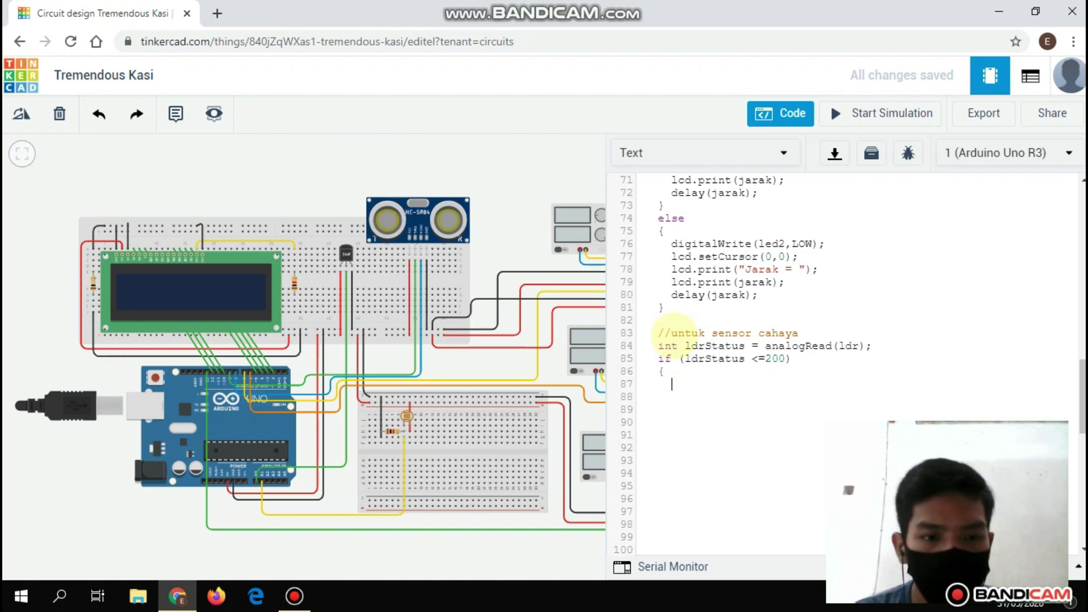
{"action": "type", "text": "digitalWrite("}
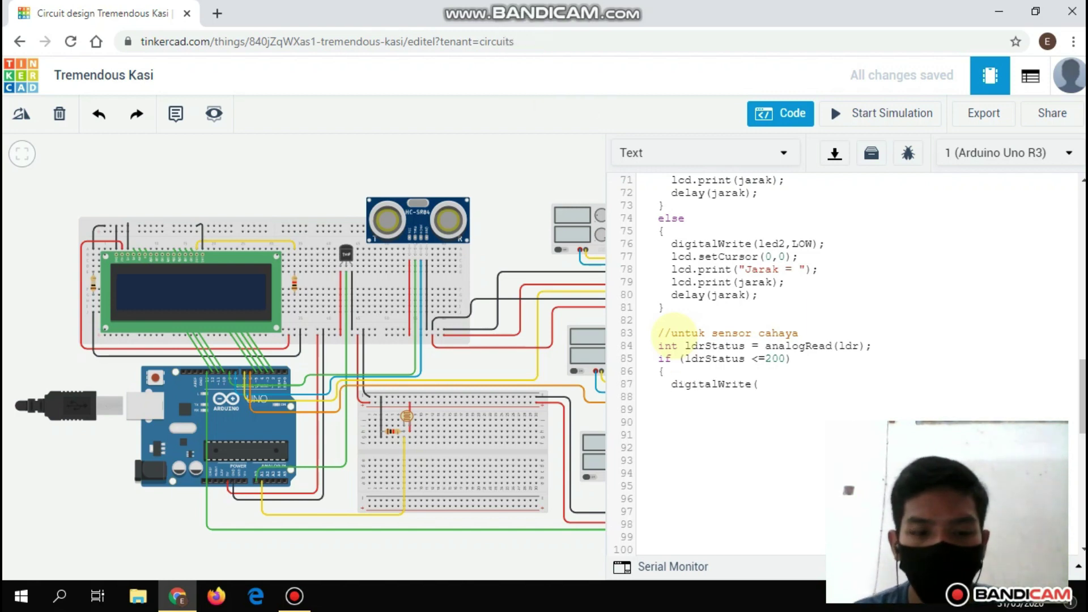
{"action": "type", "text": "led3,HIGH"}
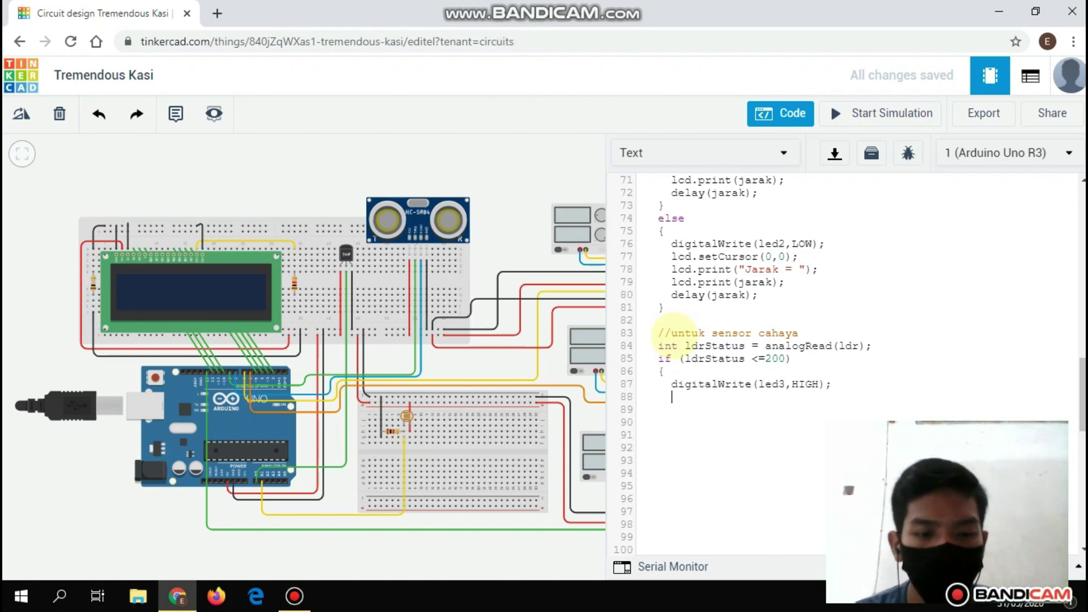
Add "Serial.print("Gelap, LED Hidup");" to the light sensor if block.
{"action": "type", "text": "sERIAL"}
{"action": "key", "text": "BackSpace"}
{"action": "key", "text": "BackSpace"}
{"action": "key", "text": "BackSpace"}
{"action": "key", "text": "BackSpace"}
{"action": "key", "text": "BackSpace"}
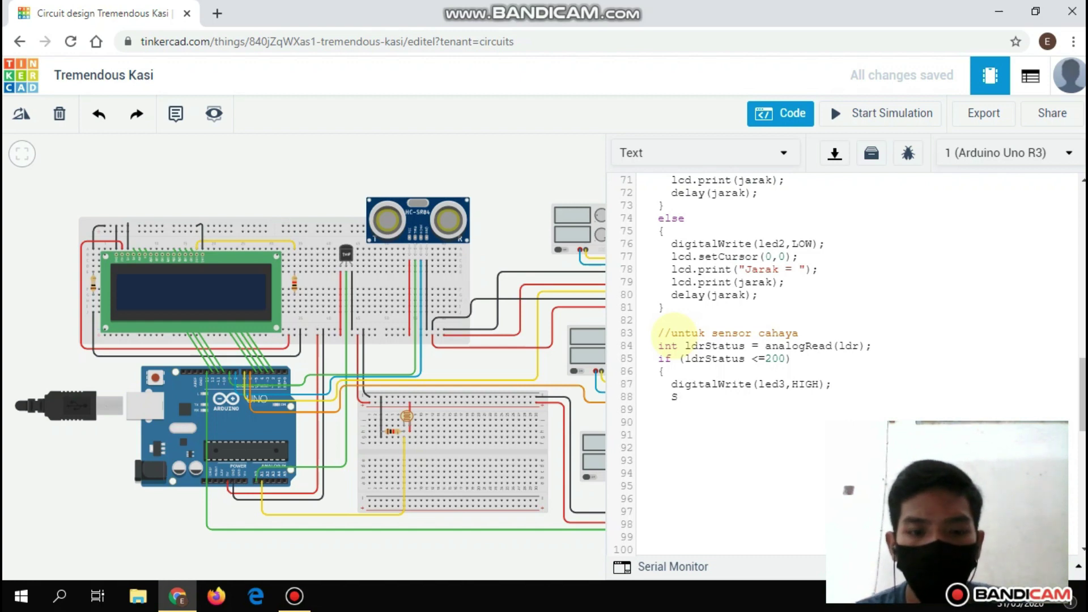
{"action": "key", "text": "Caps_Lock"}
{"action": "type", "text": "erial.print(\""}
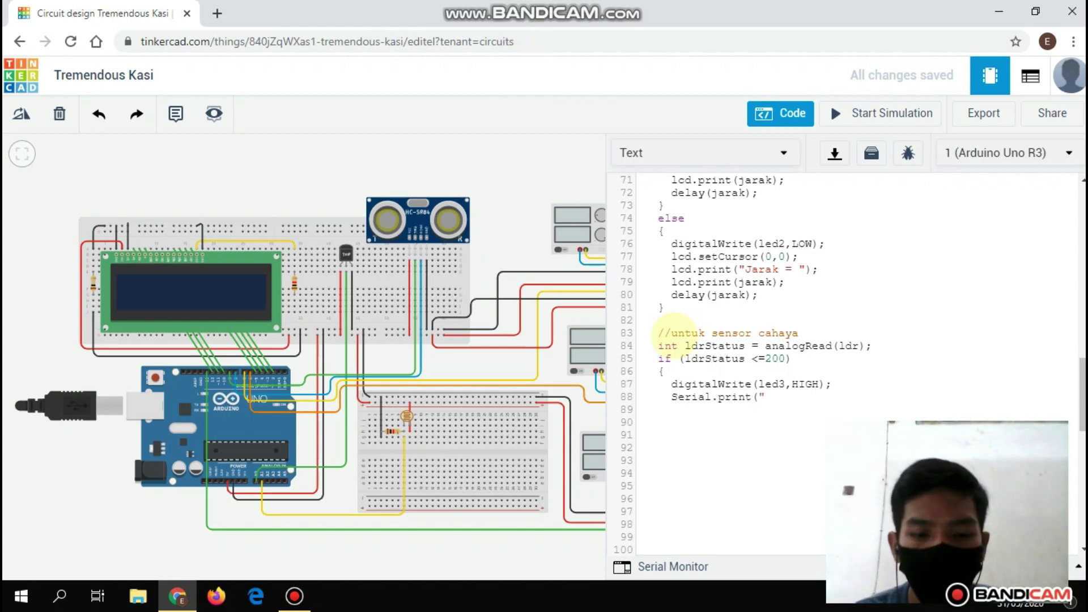
{"action": "type", "text": "Gelap,"}
{"action": "key", "text": "Caps_Lock"}
{"action": "type", "text": "LED"}
{"action": "key", "text": "Caps_Lock"}
{"action": "type", "text": "Hidup\");"}
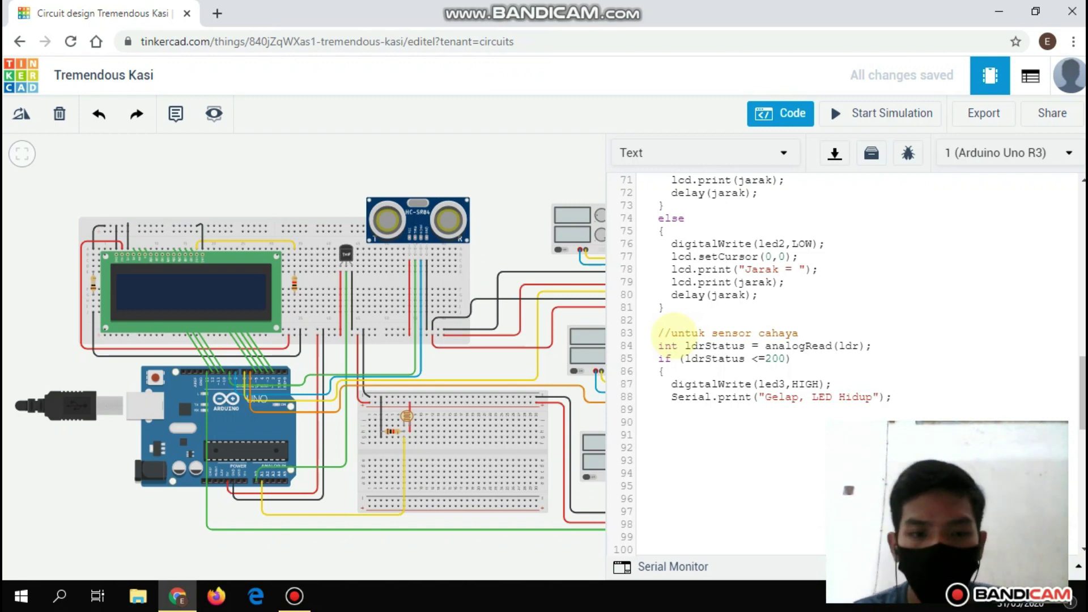
{"action": "key", "text": "Return"}
Finish the light sensor if block with "Serial.println(ldrStatus);" and a closing brace.
{"action": "key", "text": "Caps_Lock"}
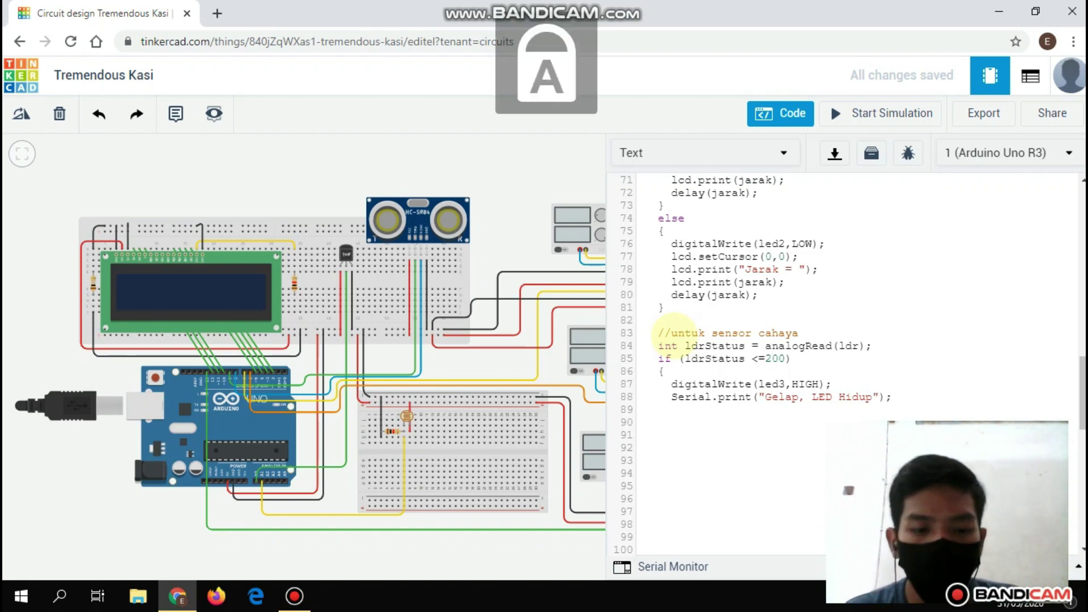
{"action": "type", "text": "S"}
{"action": "key", "text": "Caps_Lock"}
{"action": "type", "text": "erial.println"}
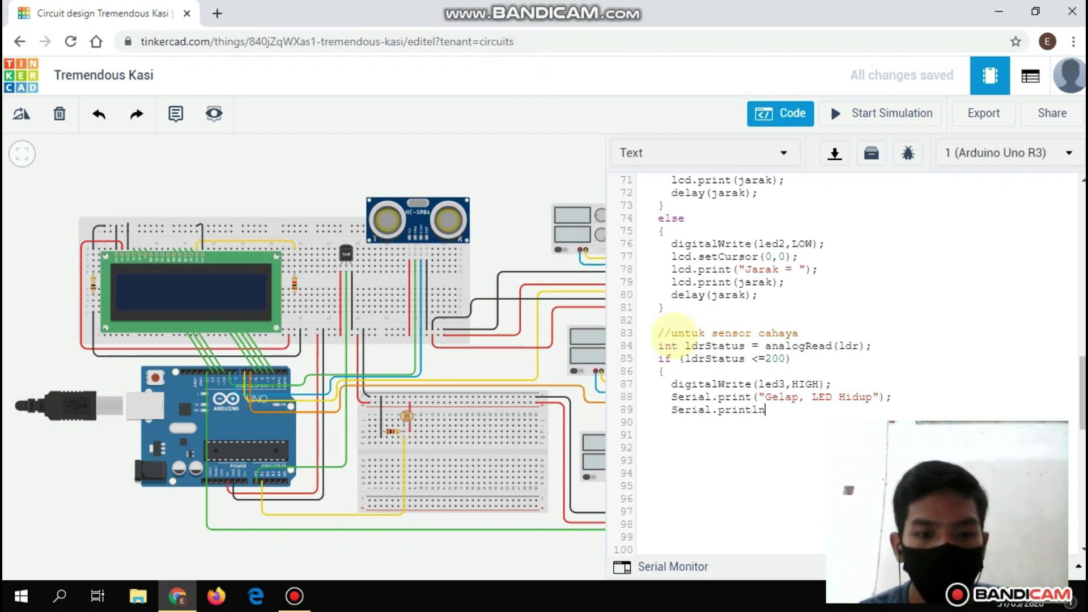
{"action": "type", "text": "(ldrStatus);   }"}
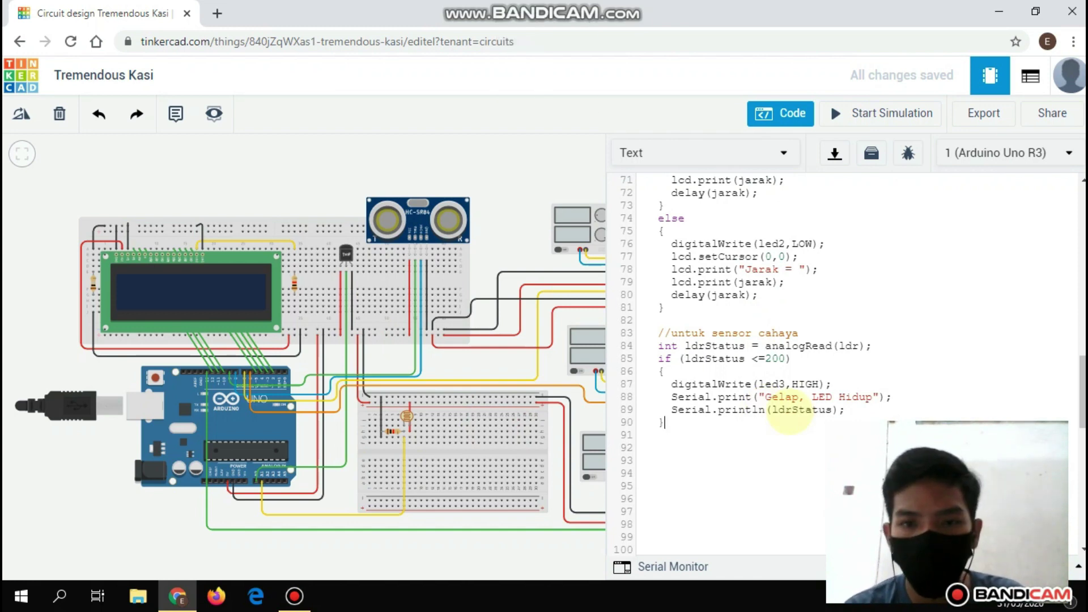
Start an "else" block for the light sensor, with "digitalWrite(led3,LOW);" as its first statement.
{"action": "type", "text": "else   {     "}
{"action": "type", "text": "digital"}
{"action": "key", "text": "Caps_Lock"}
{"action": "type", "text": "W"}
{"action": "key", "text": "Caps_Lock"}
{"action": "type", "text": "rite(led3,"}
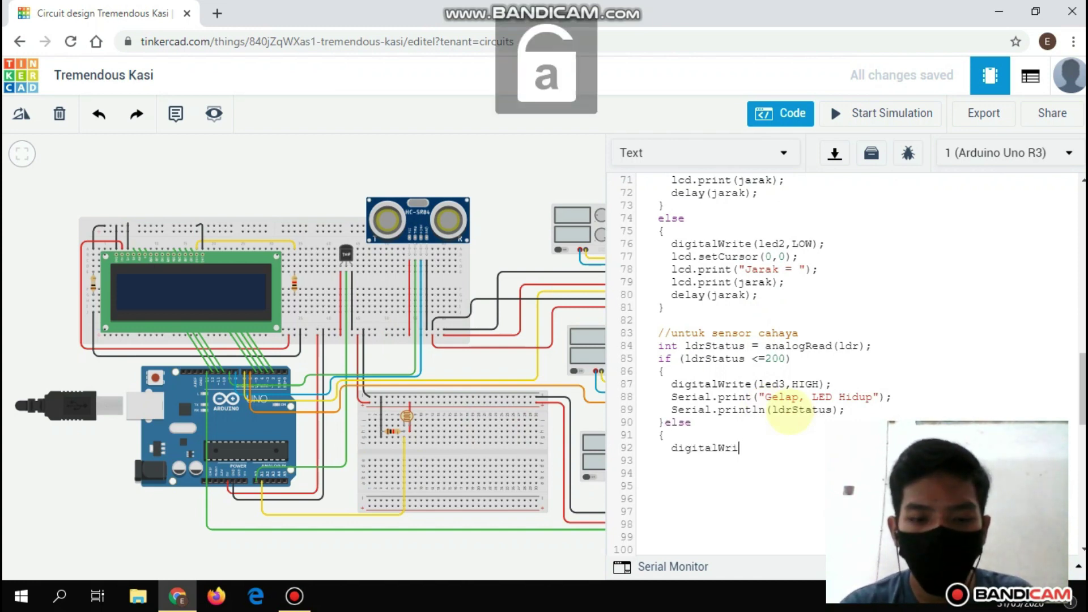
{"action": "key", "text": "Caps_Lock"}
{"action": "type", "text": "LOW);"}
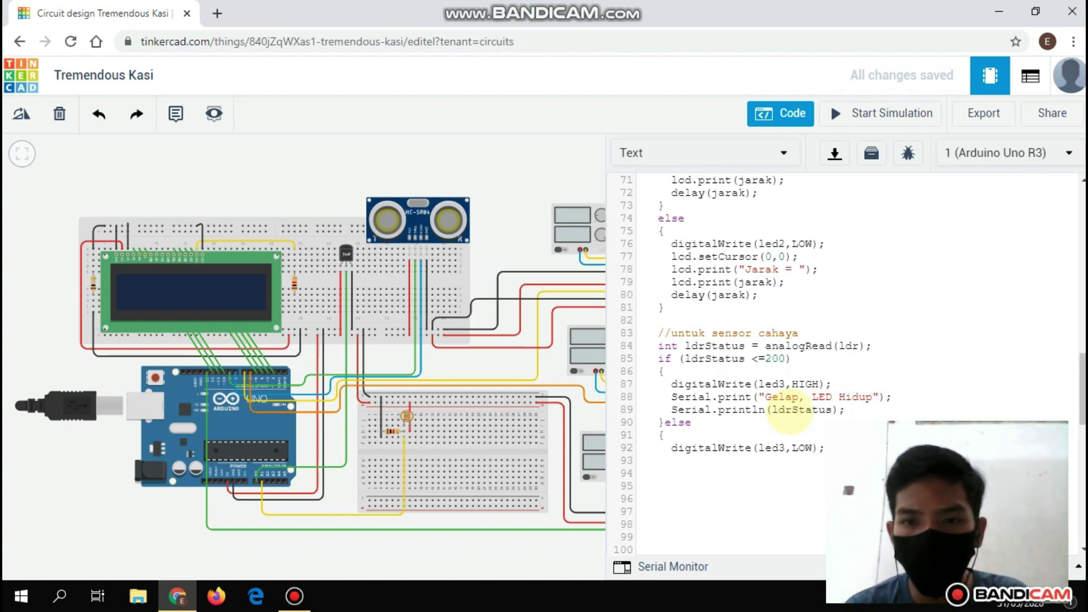
{"action": "key", "text": "Caps_Lock"}
{"action": "key", "text": "Return"}
Add "Serial.print("Terang, LED Mati");" to the light sensor else block.
{"action": "type", "text": "Serial.print(\""}
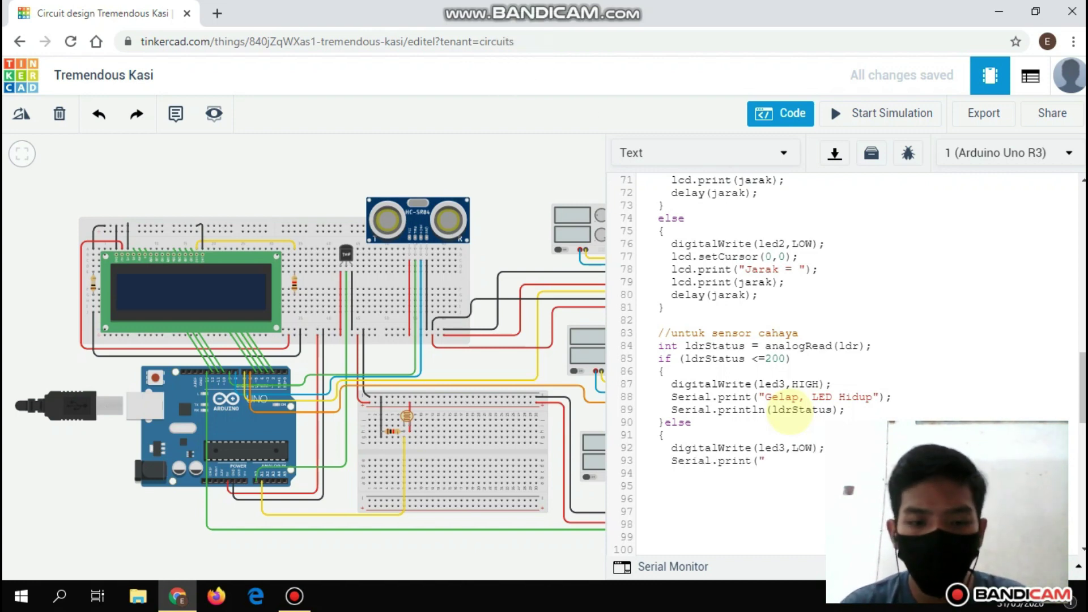
{"action": "type", "text": "Terang, L"}
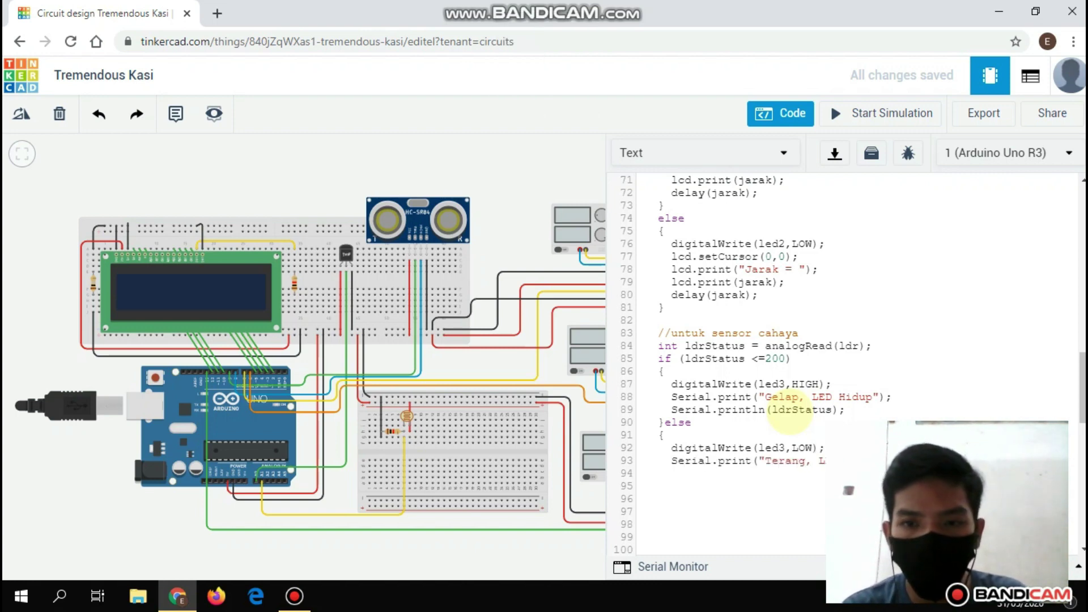
{"action": "key", "text": "Caps_Lock"}
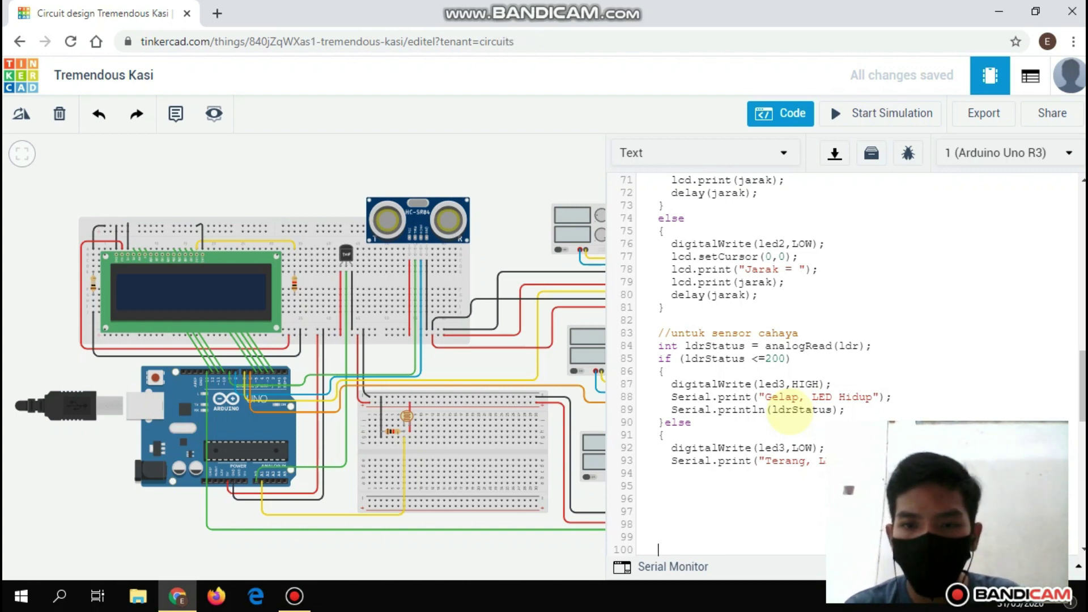
{"action": "type", "text": "ED Mati\");"}
{"action": "scroll", "coordinate": [790, 420], "scroll_direction": "down", "scroll_amount": 3}
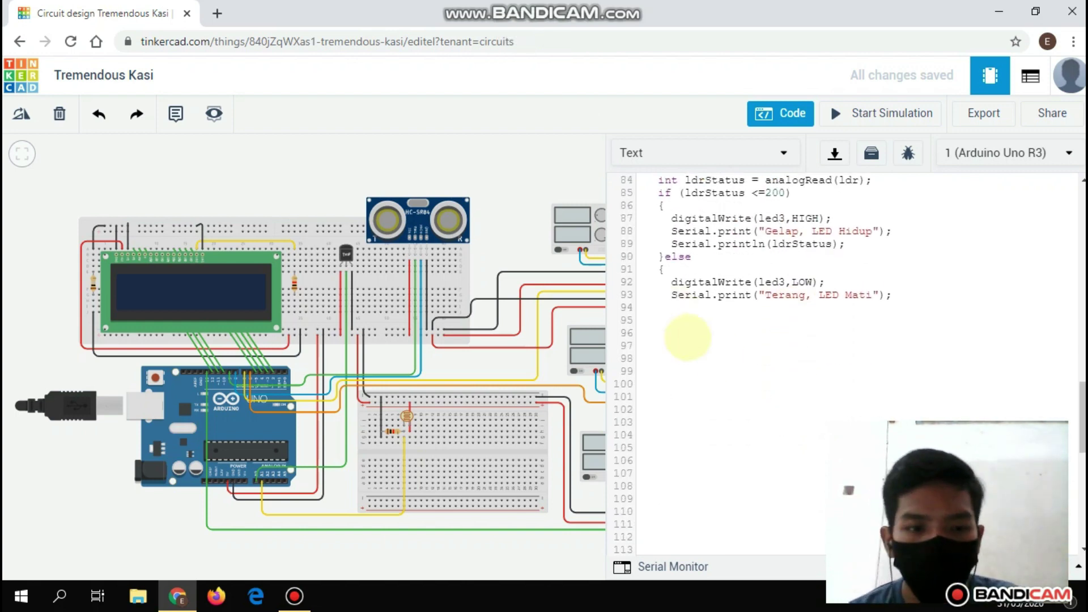
{"action": "key", "text": "Caps_Lock"}
{"action": "key", "text": "Return"}
Finish the light sensor else block and the loop with "Serial.println(ldrStatus);" and two closing braces, and hide the code editor.
{"action": "type", "text": "Serial.println(l"}
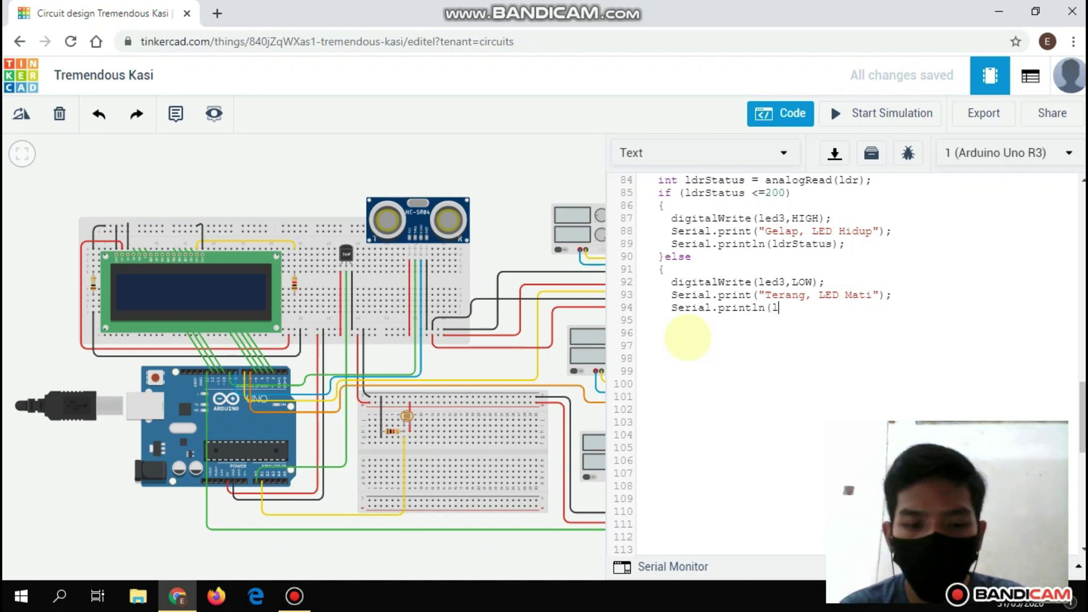
{"action": "type", "text": "drStatus);"}
{"action": "key", "text": "Return"}
{"action": "type", "text": "}"}
{"action": "key", "text": "Return"}
{"action": "type", "text": "}"}
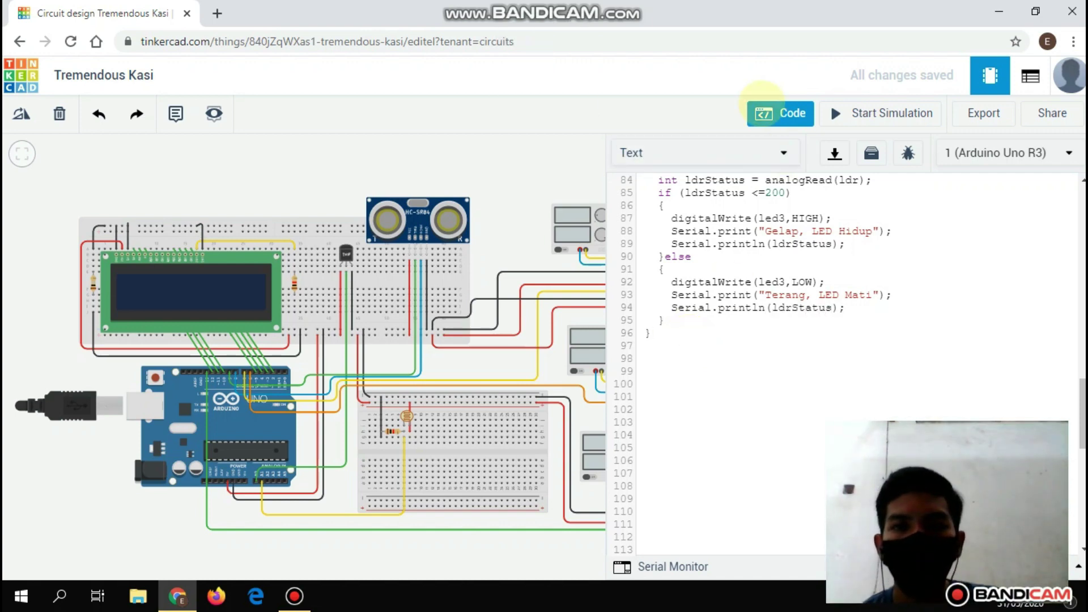
{"action": "left_click", "coordinate": [773, 113]}
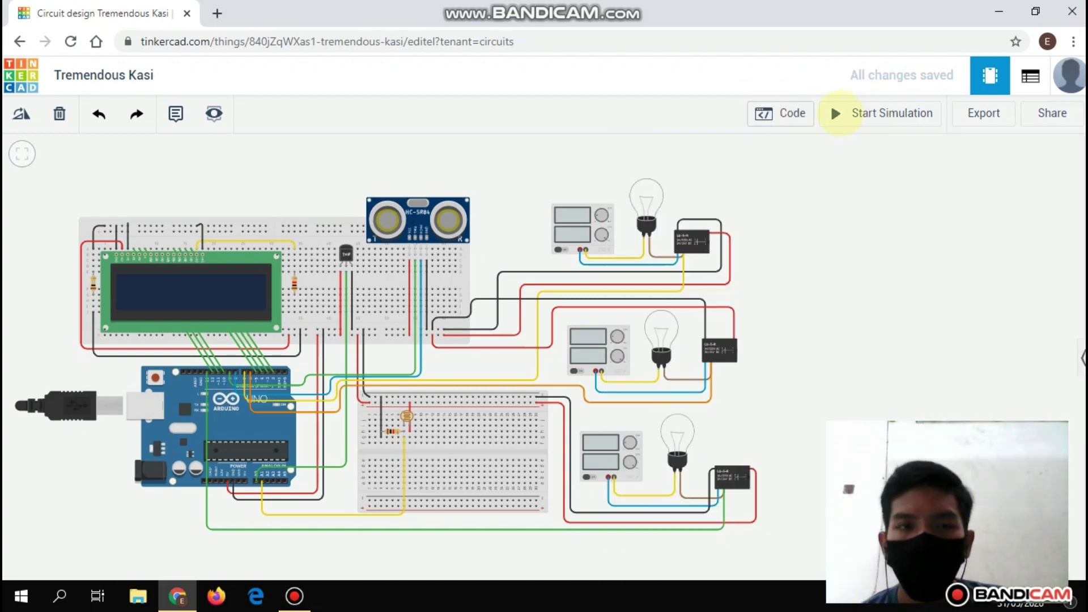
Start the simulation and test the TMP36 temperature sensor by lowering its temperature and raising it back to a high level.
{"action": "left_click", "coordinate": [838, 113]}
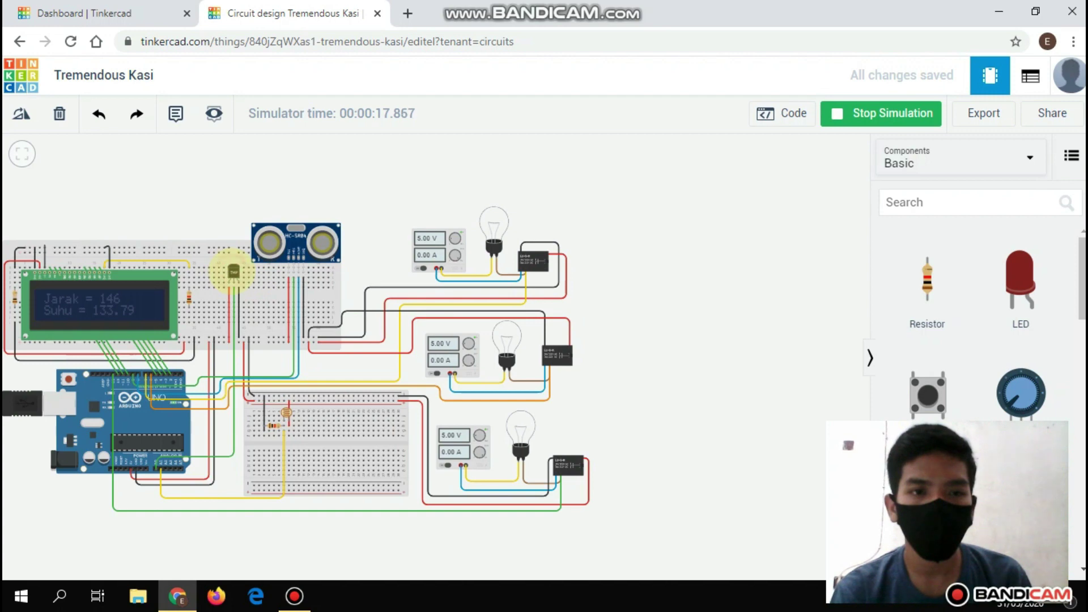
{"action": "left_click", "coordinate": [233, 272]}
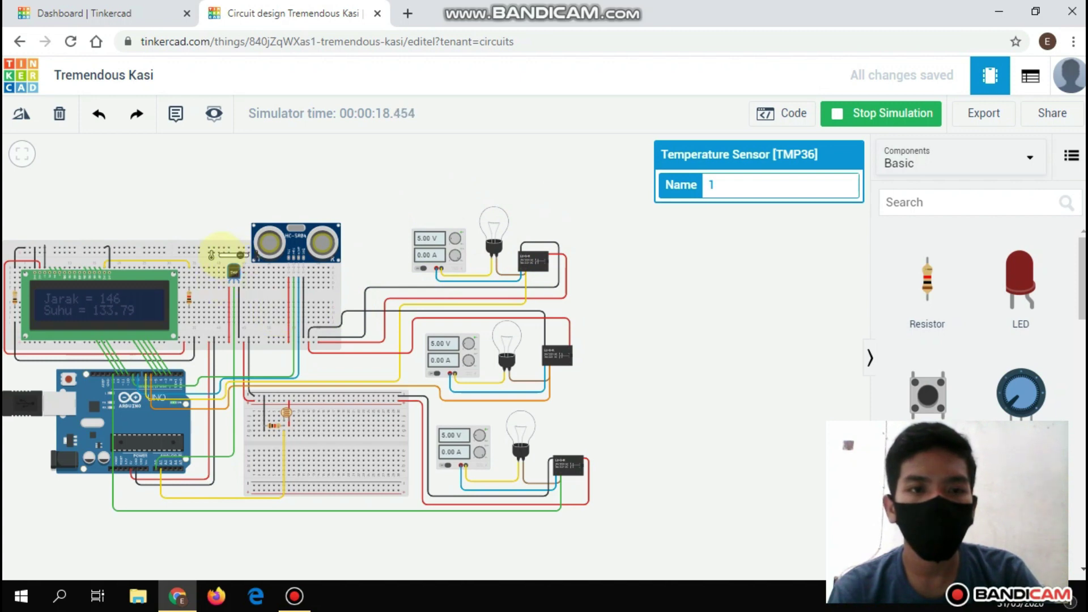
{"action": "left_click", "coordinate": [221, 255]}
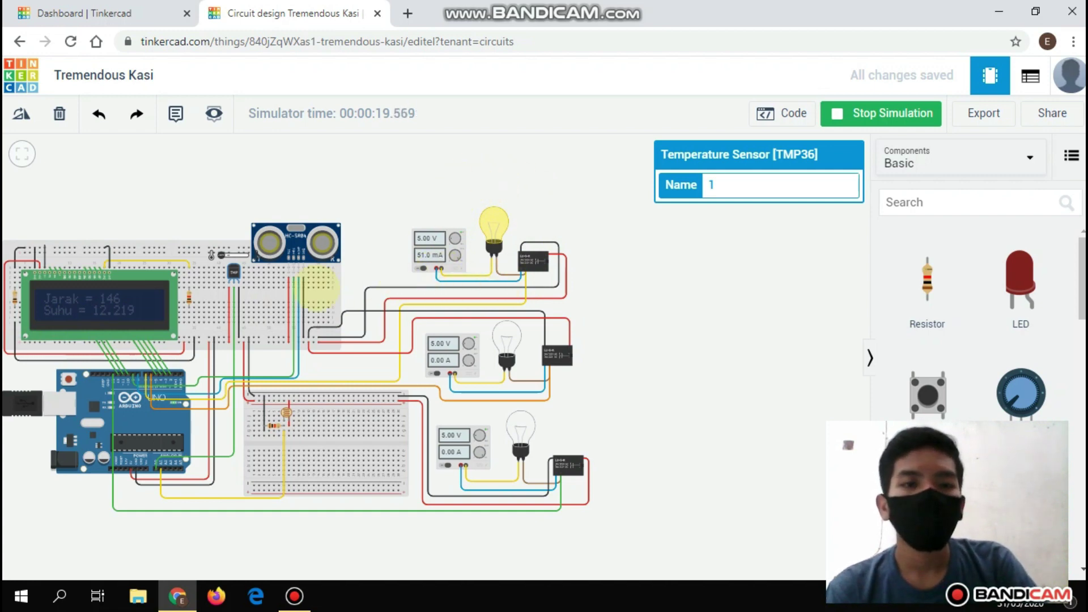
{"action": "left_click_drag", "start_coordinate": [222, 255], "coordinate": [243, 256]}
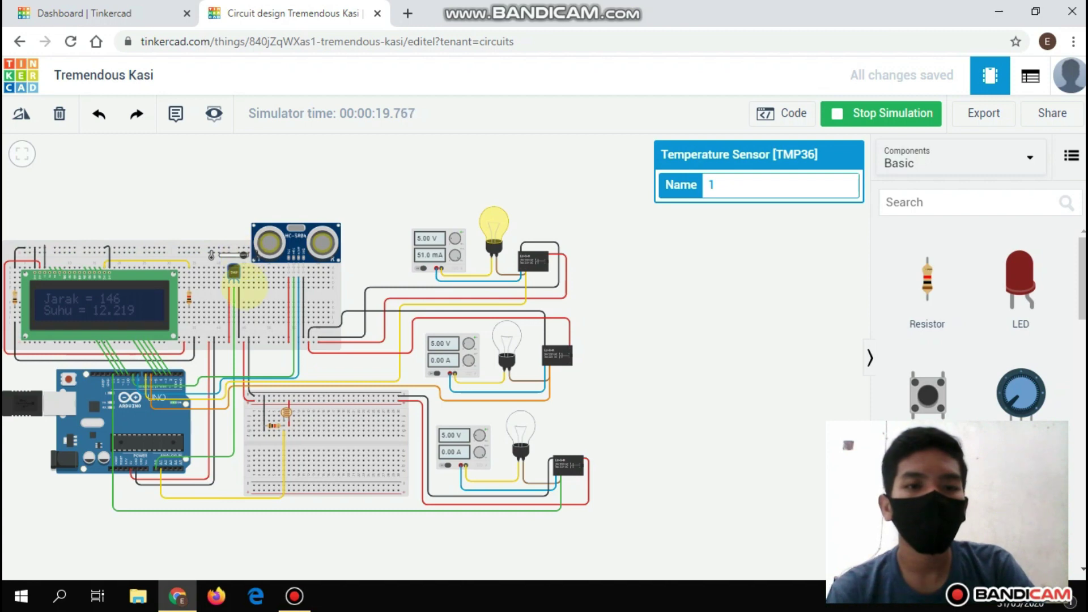
Test the ultrasonic distance sensor by bringing its target in to about 56 cm and back out to about 142 cm.
{"action": "left_click", "coordinate": [294, 243]}
{"action": "left_click_drag", "start_coordinate": [364, 174], "coordinate": [365, 207]}
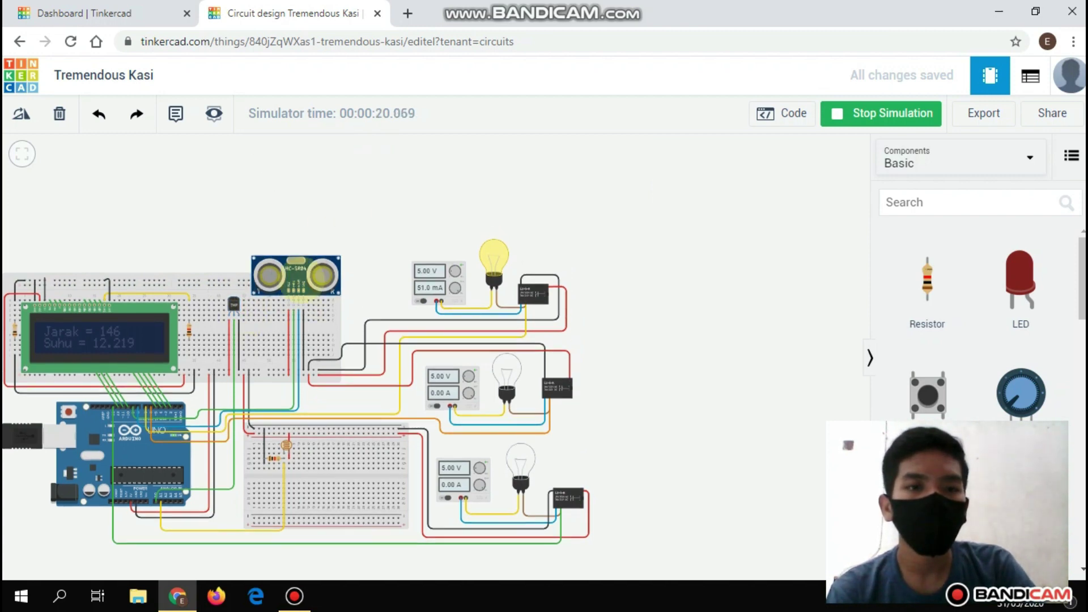
{"action": "left_click", "coordinate": [296, 286]}
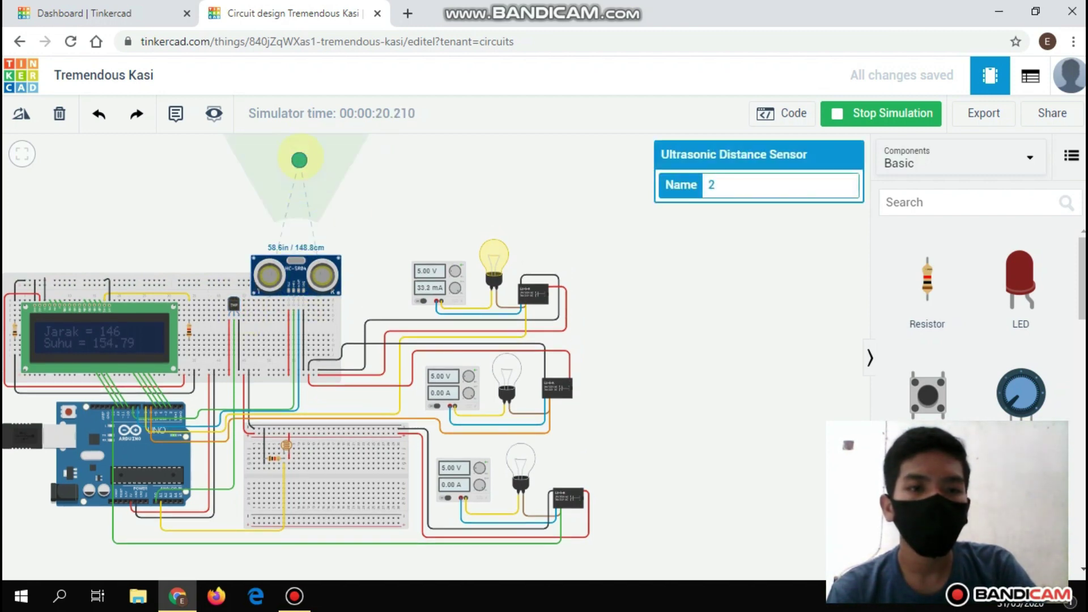
{"action": "left_click_drag", "start_coordinate": [300, 161], "coordinate": [299, 201]}
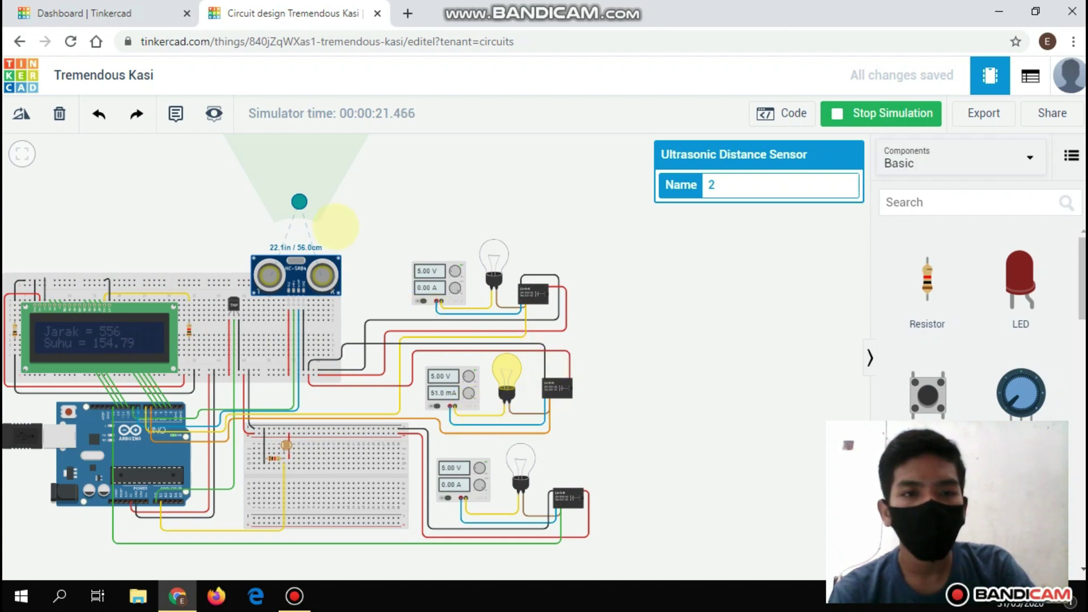
{"action": "left_click_drag", "start_coordinate": [299, 201], "coordinate": [306, 164]}
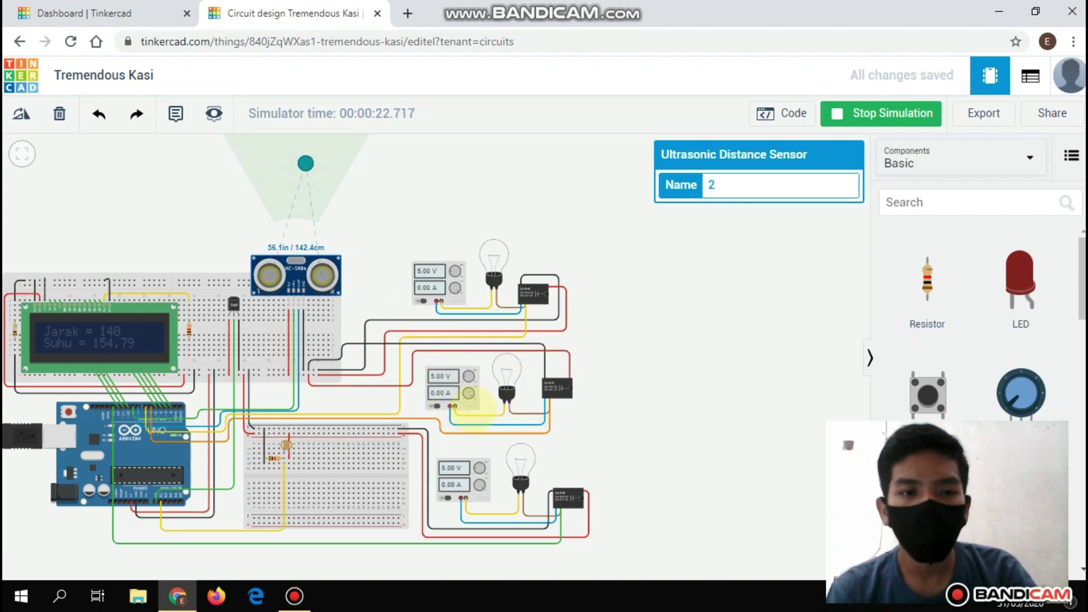
Lower the light level on the photoresistor to simulate darkness.
{"action": "left_click_drag", "start_coordinate": [389, 237], "coordinate": [427, 143]}
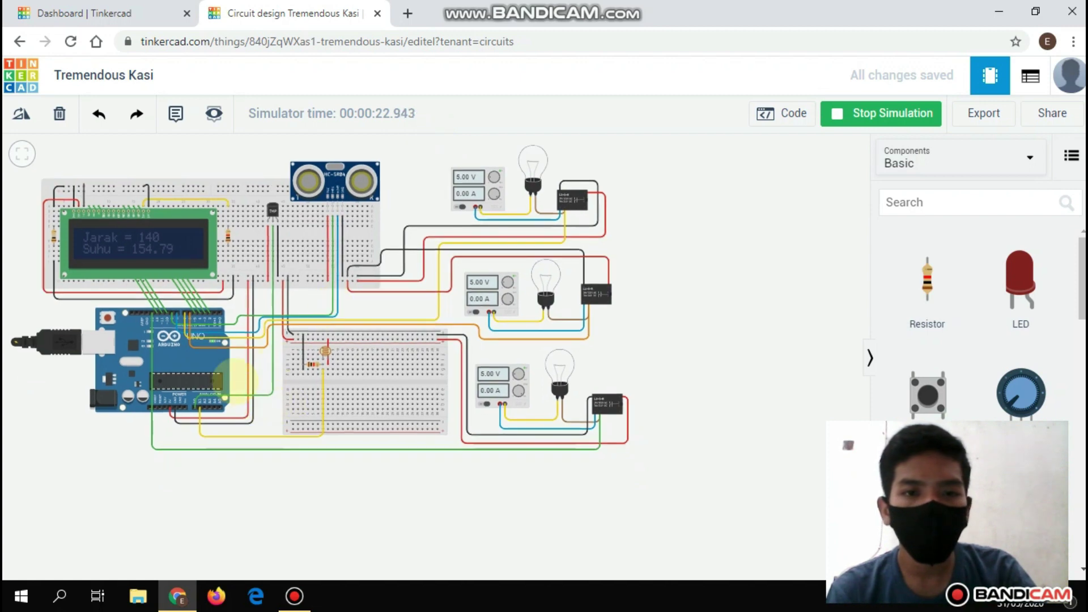
{"action": "left_click", "coordinate": [324, 351]}
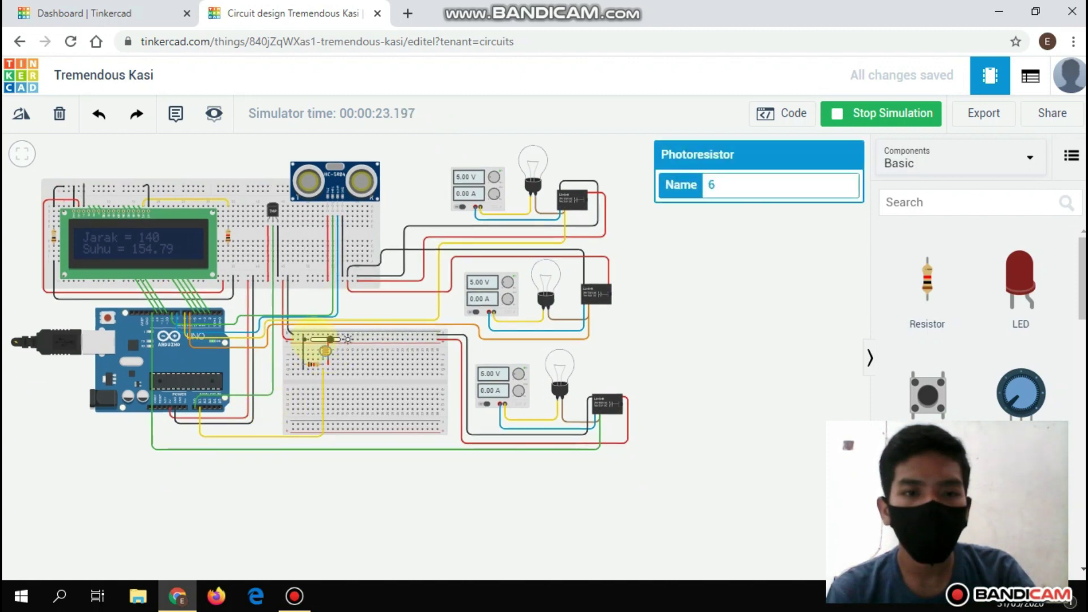
{"action": "left_click_drag", "start_coordinate": [330, 339], "coordinate": [313, 340]}
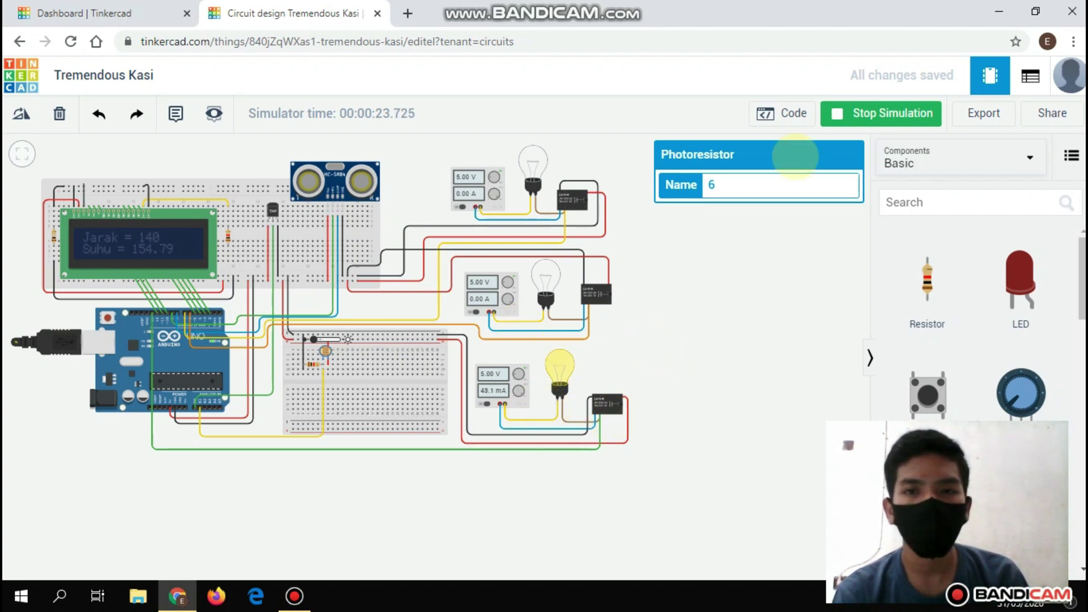
Check the light sensor's code and serial output, and raise the photoresistor's light level again.
{"action": "left_click", "coordinate": [782, 113]}
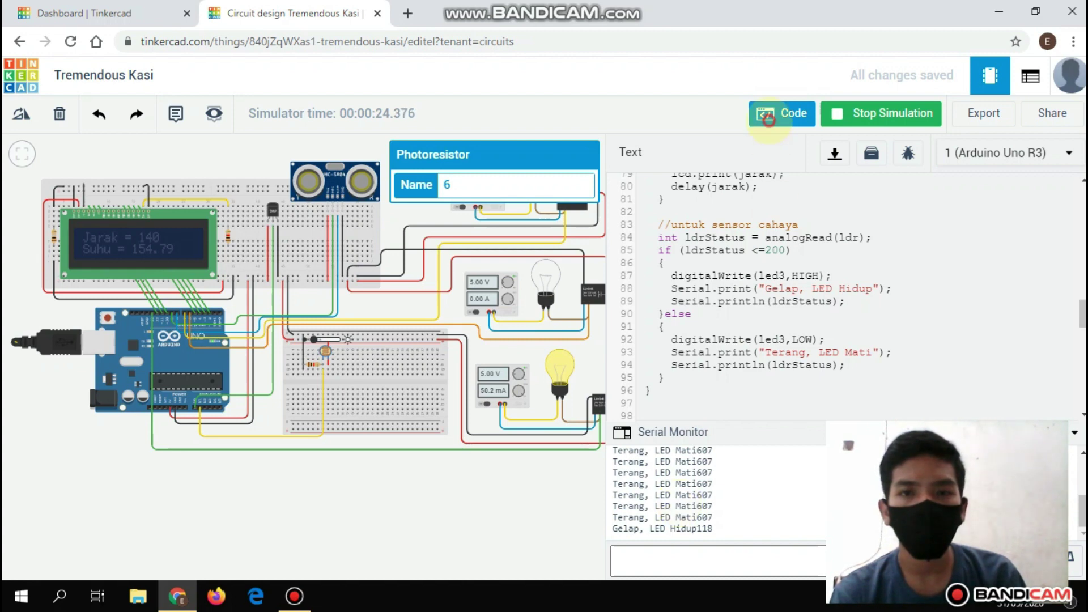
{"action": "left_click", "coordinate": [776, 113]}
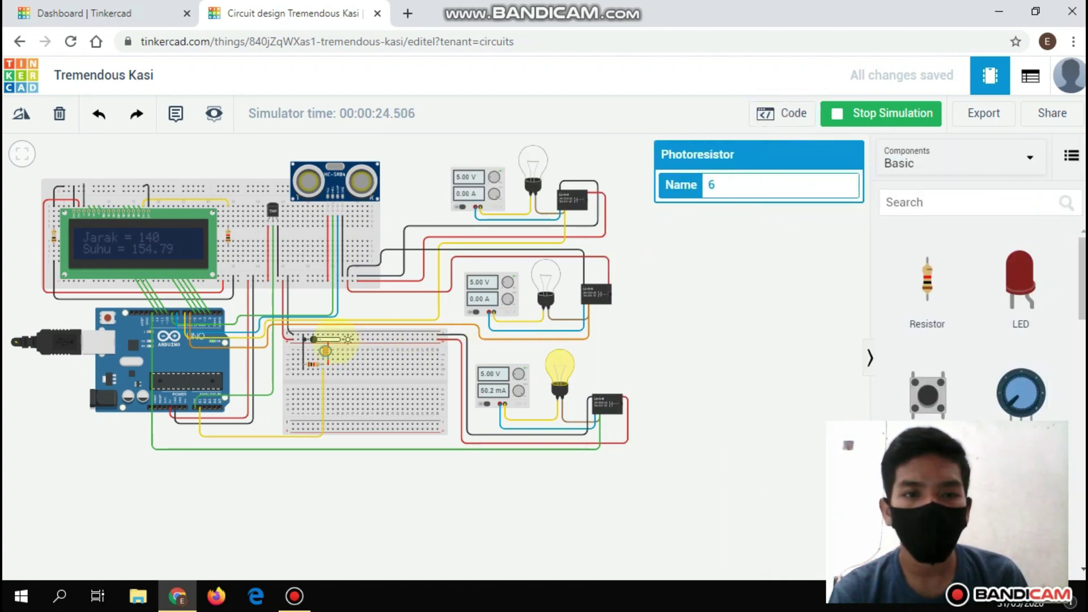
{"action": "left_click_drag", "start_coordinate": [313, 339], "coordinate": [335, 338]}
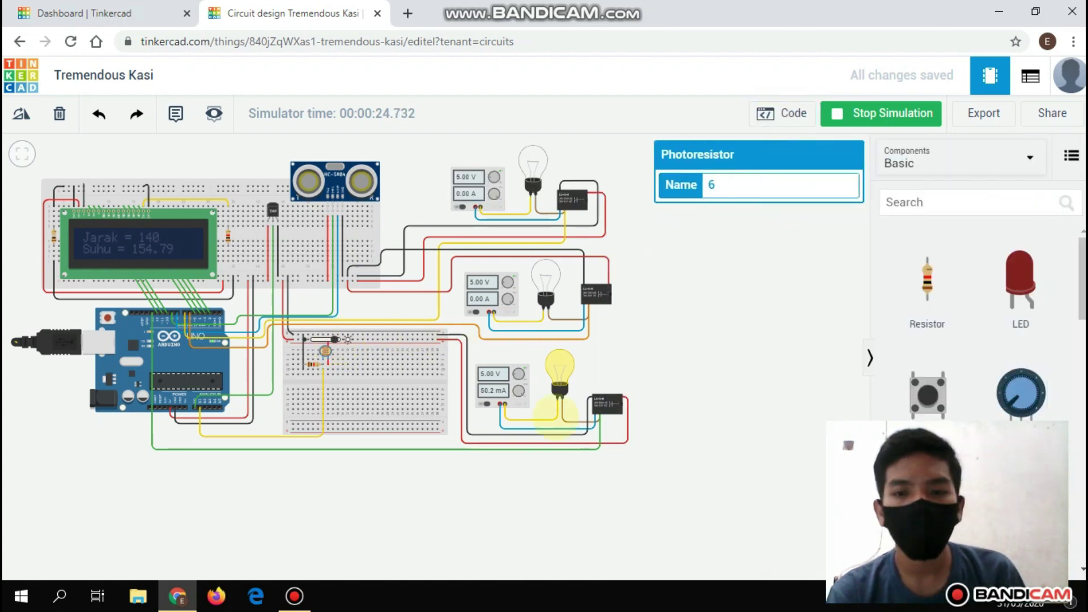